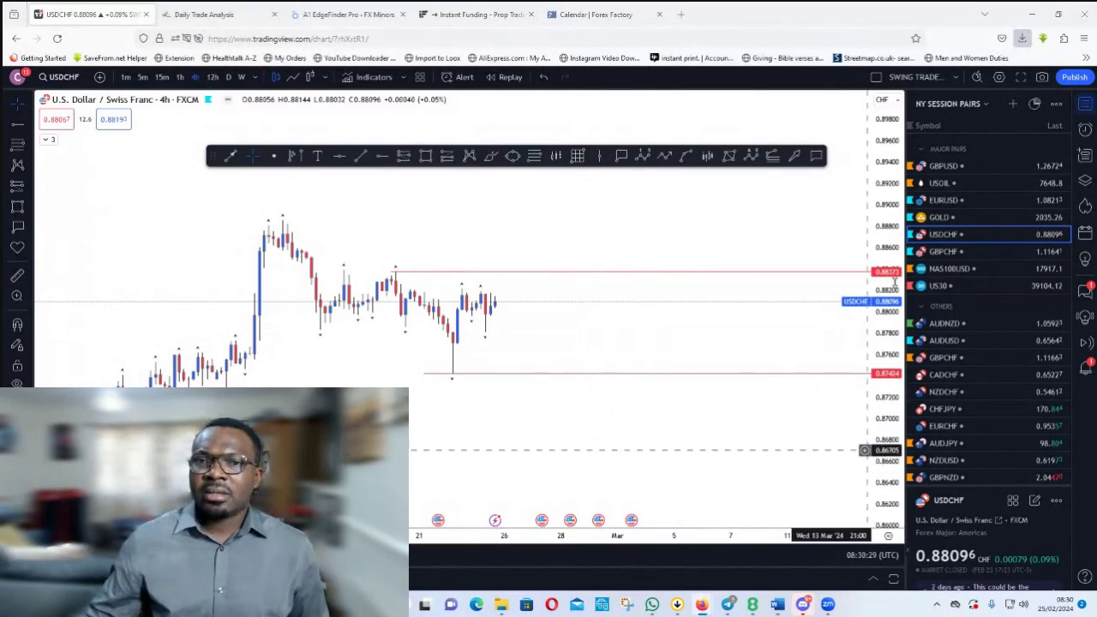
Step: Open the GBPUSD chart from the watchlist and show its recent four-hour price swings
left_click(944, 168)
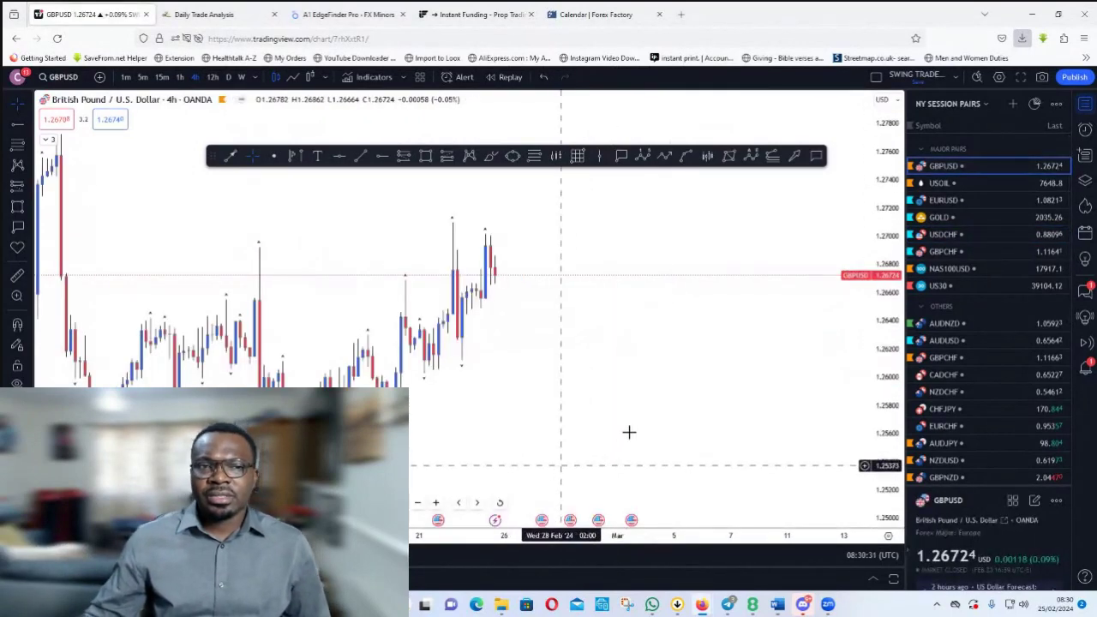
left_click_drag(746, 366, 769, 361)
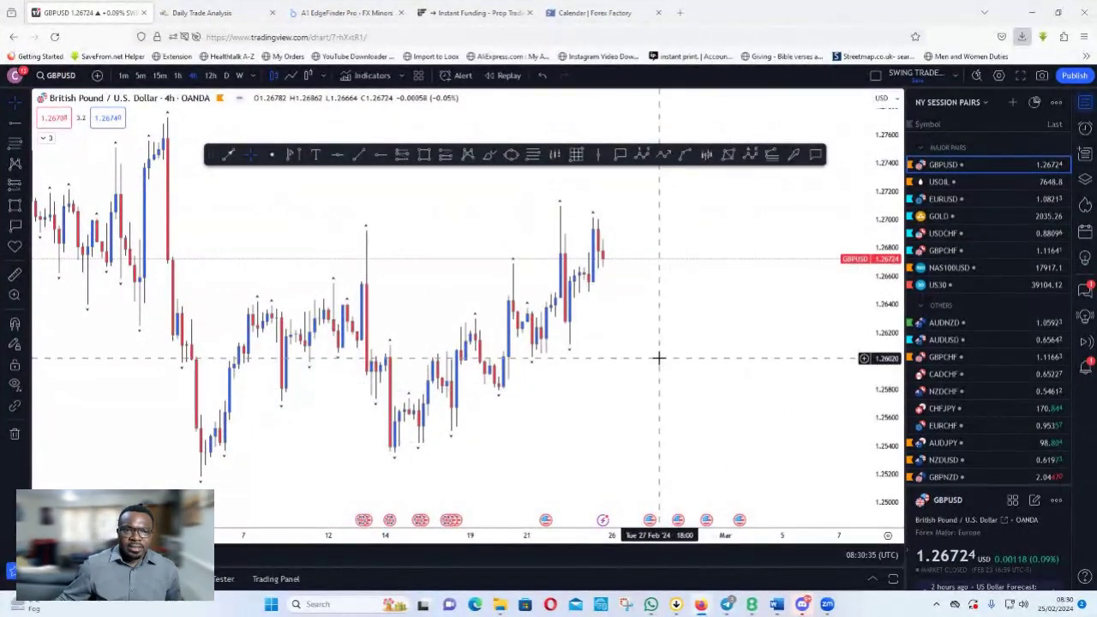
scroll(719, 368, "up", 5)
left_click_drag(529, 413, 858, 401)
left_click_drag(697, 380, 491, 447)
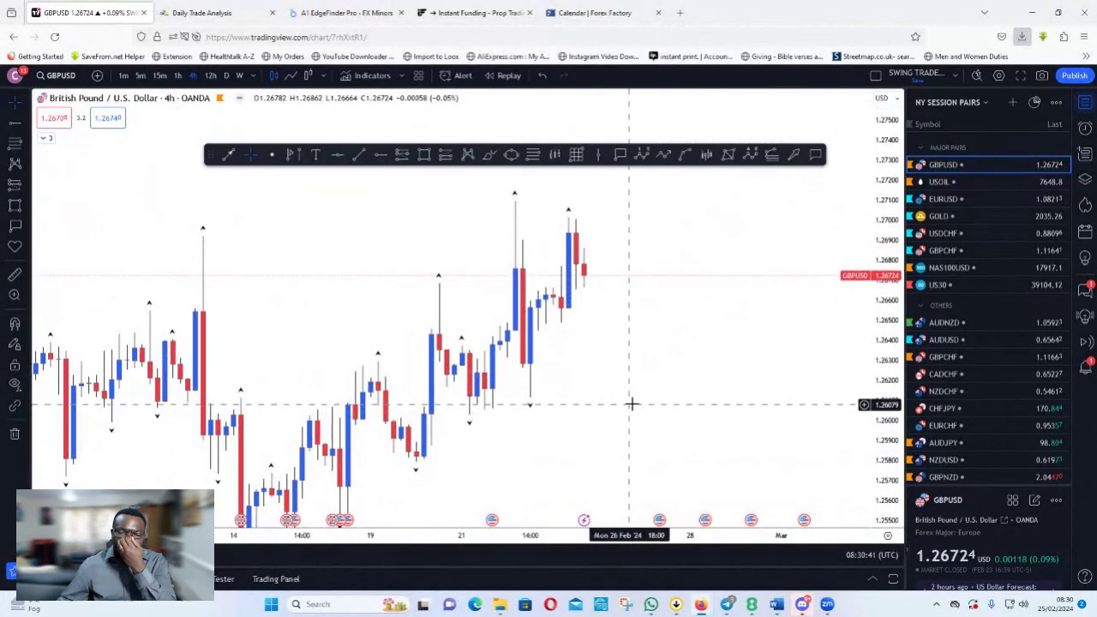
left_click_drag(637, 409, 745, 386)
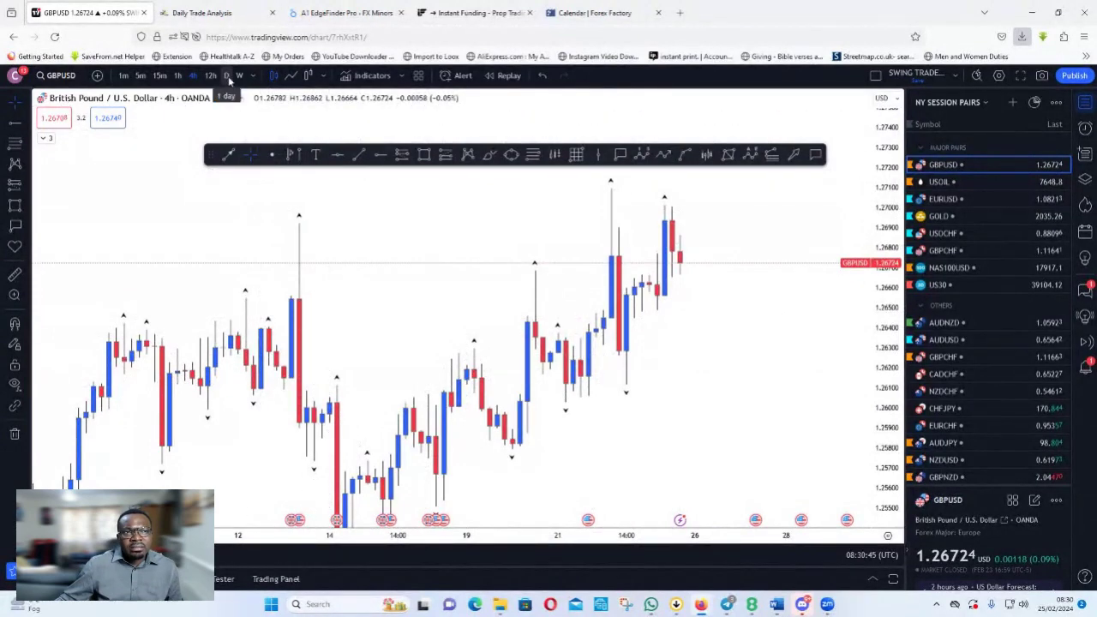
Step: Switch GBPUSD to the weekly timeframe with the price scale auto-fitted and inspect the longer-term swings
left_click(241, 75)
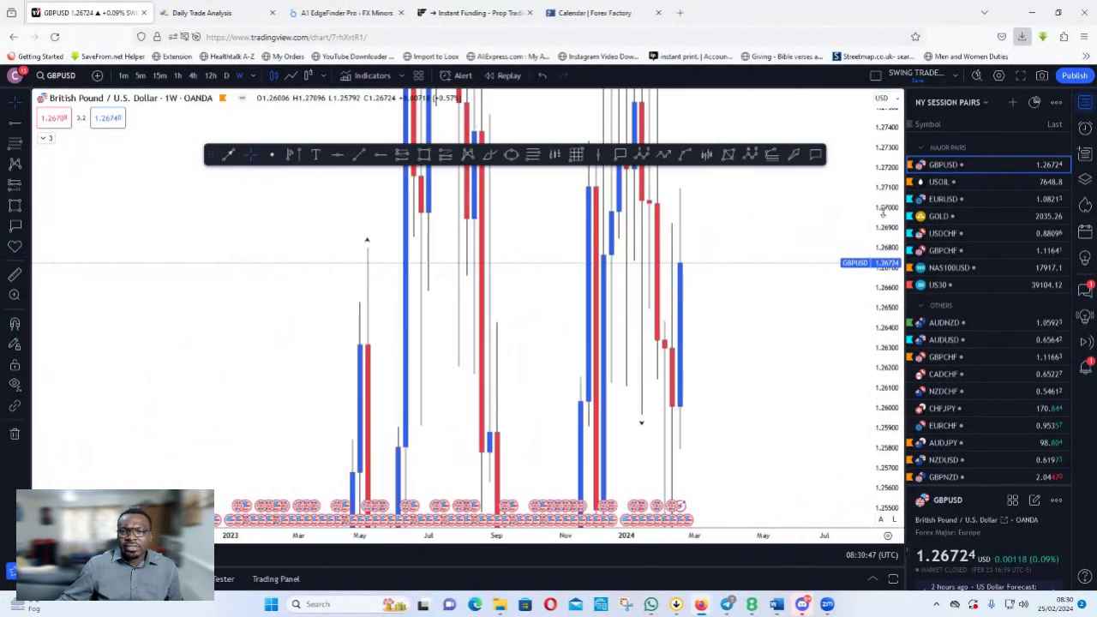
double_click(888, 337)
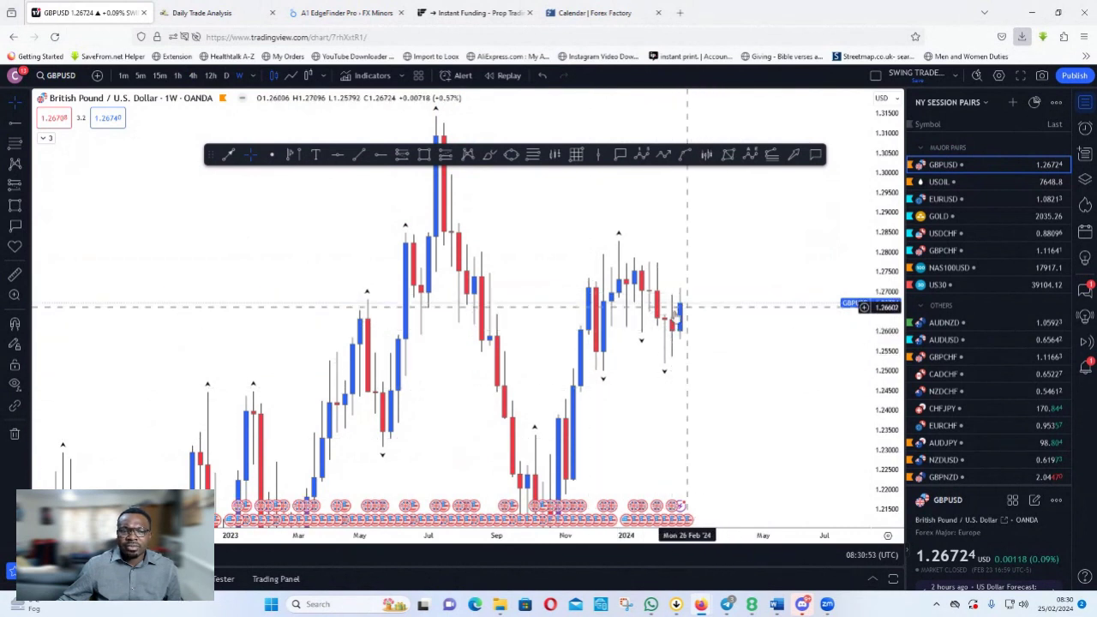
left_click_drag(710, 396, 680, 402)
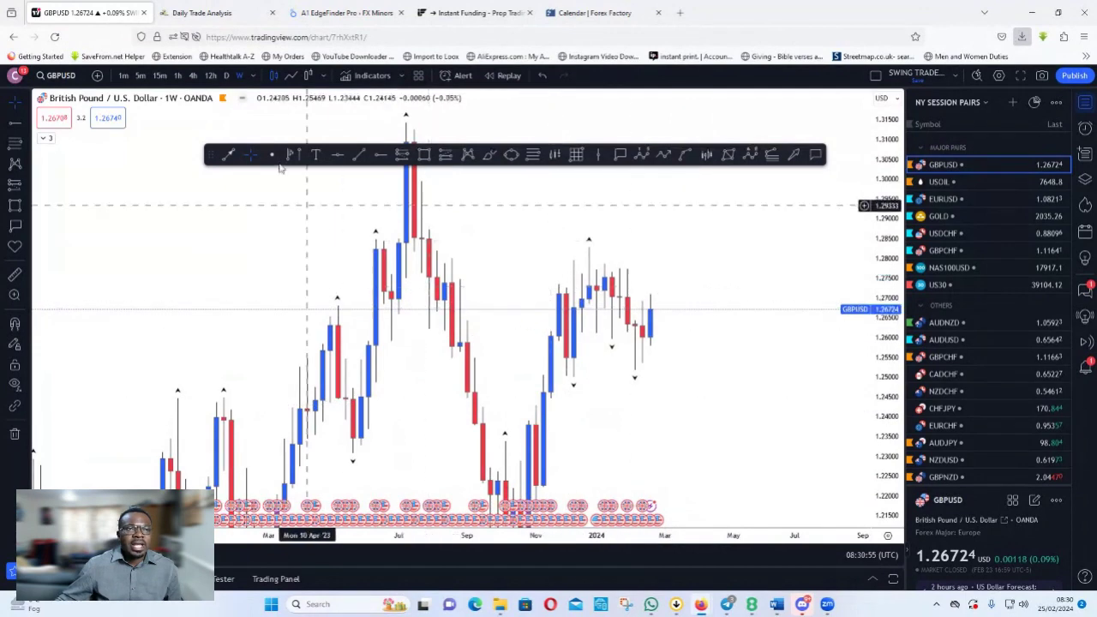
Step: Switch GBPUSD to the daily timeframe and examine price action over the past several months
left_click(228, 75)
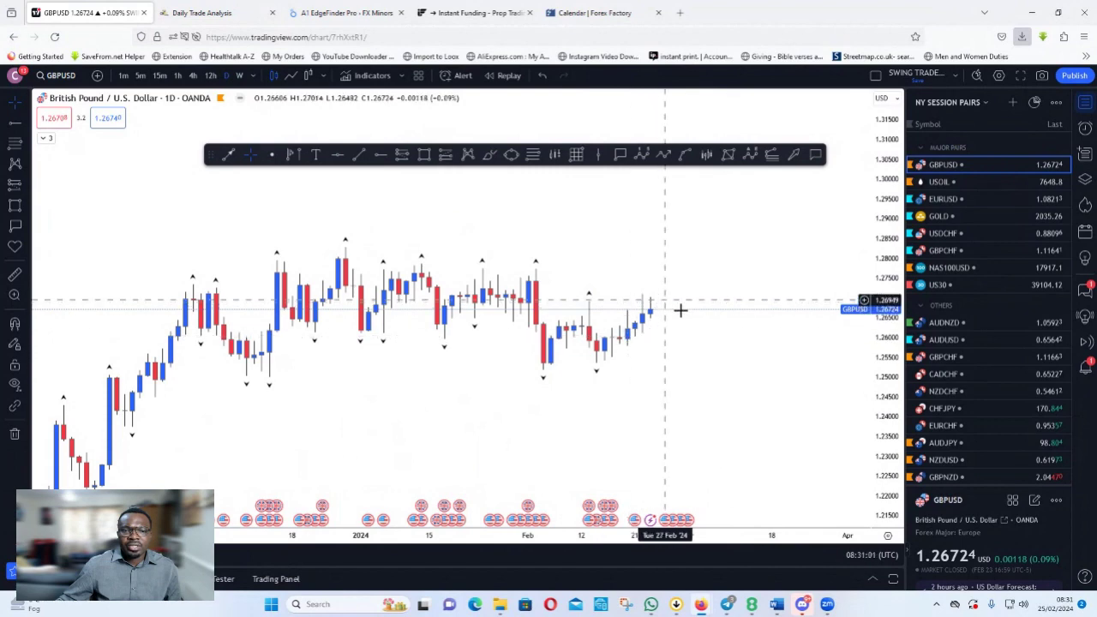
scroll(716, 385, "down", 3)
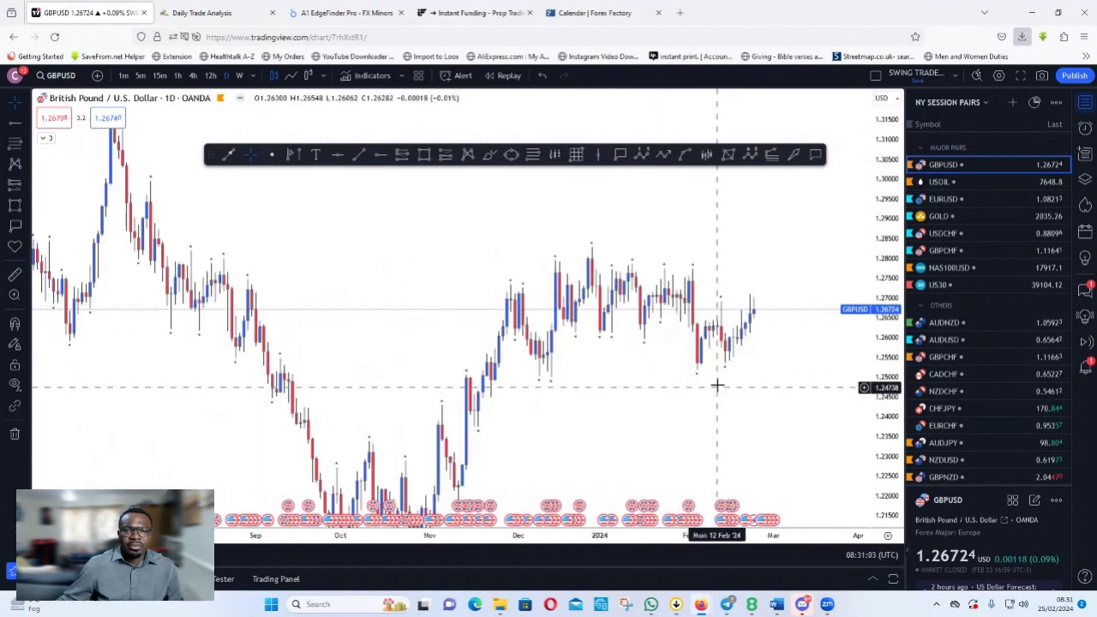
scroll(717, 385, "down", 2)
scroll(724, 377, "down", 2)
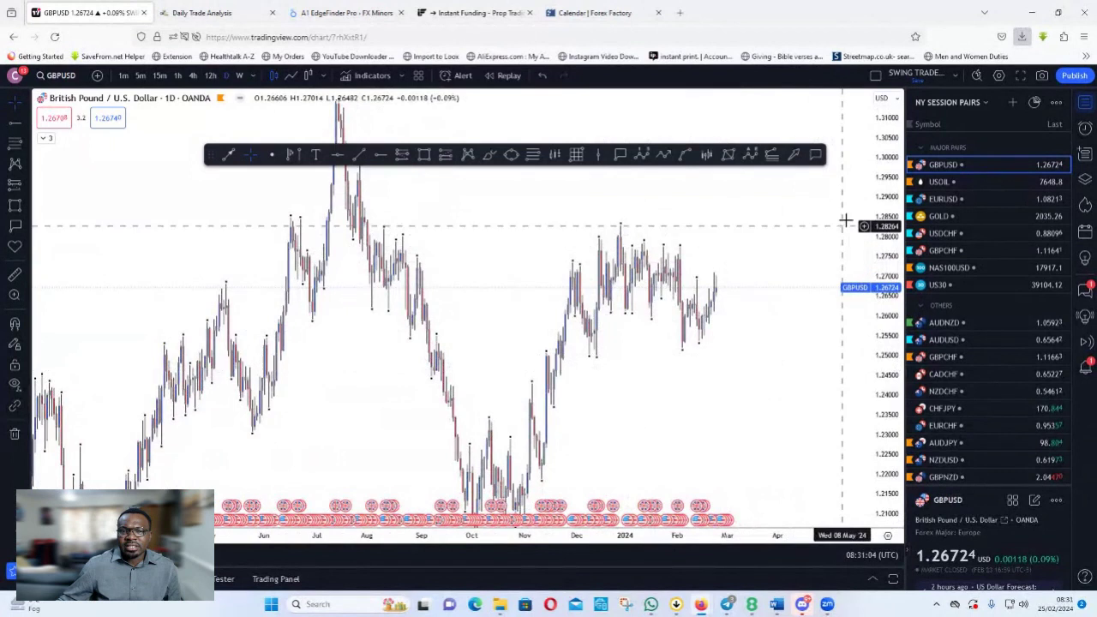
left_click_drag(886, 214, 886, 330)
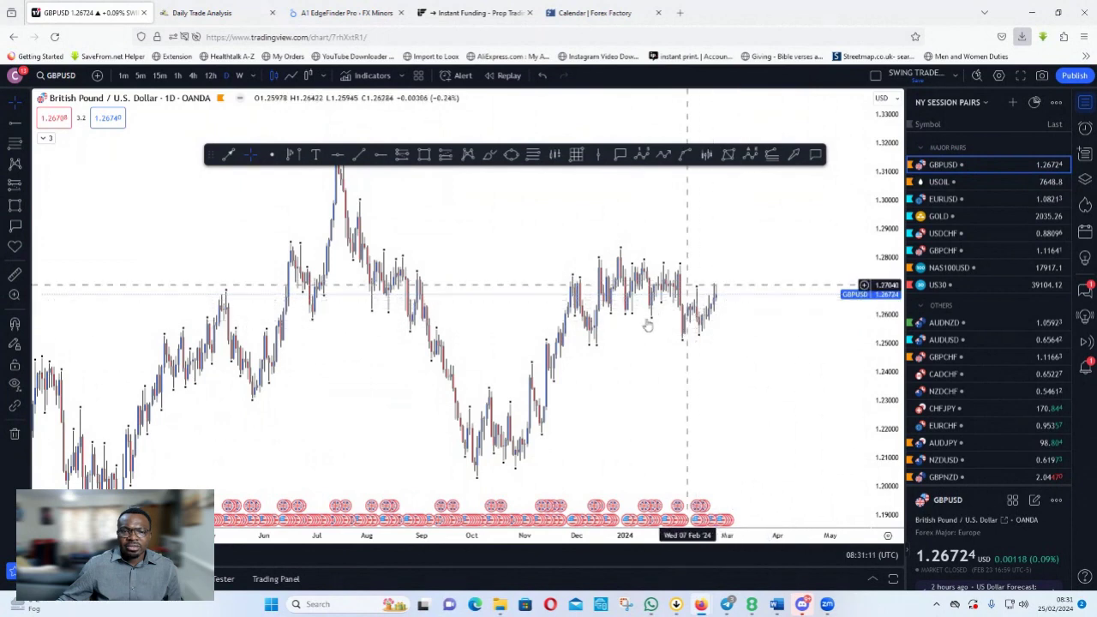
Step: Outline the daily consolidation from late November to about 1 March with a rectangle between about 1.2816 and 1.2498, and delete it
scroll(687, 387, "up", 3)
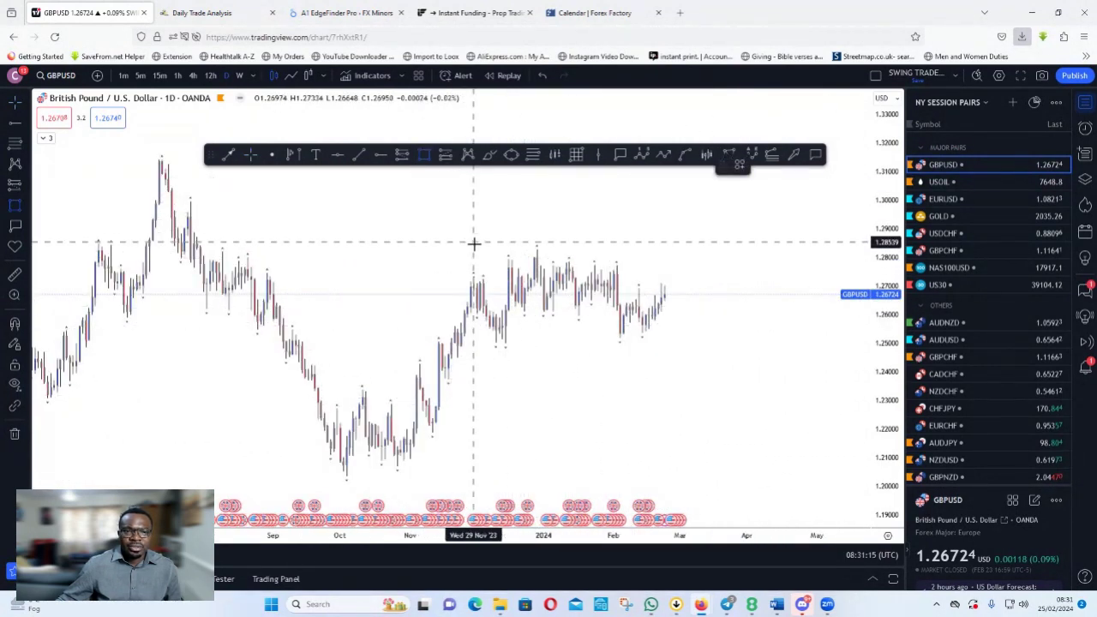
mouse_move(460, 253)
left_mouse_down()
mouse_move(685, 288)
mouse_move(727, 344)
left_mouse_up()
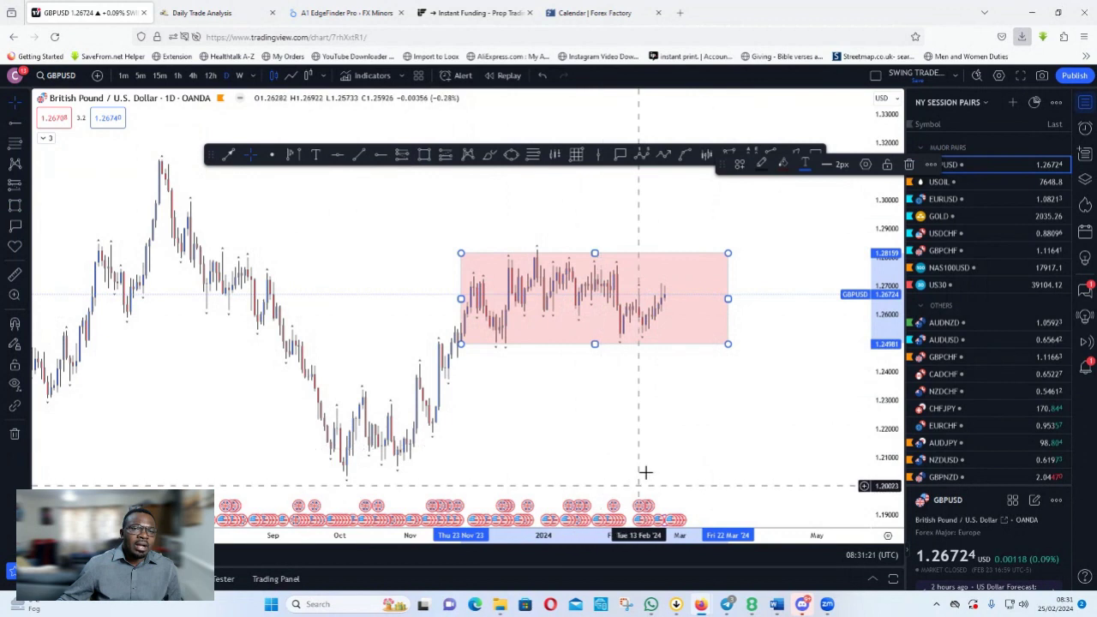
left_click_drag(727, 299, 680, 301)
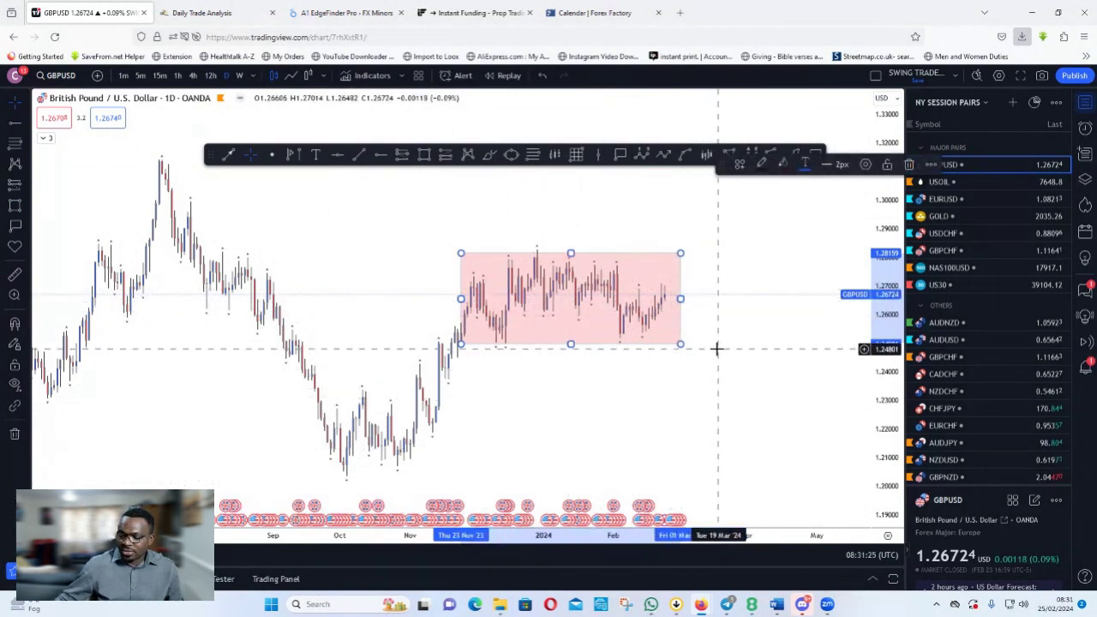
key("Delete")
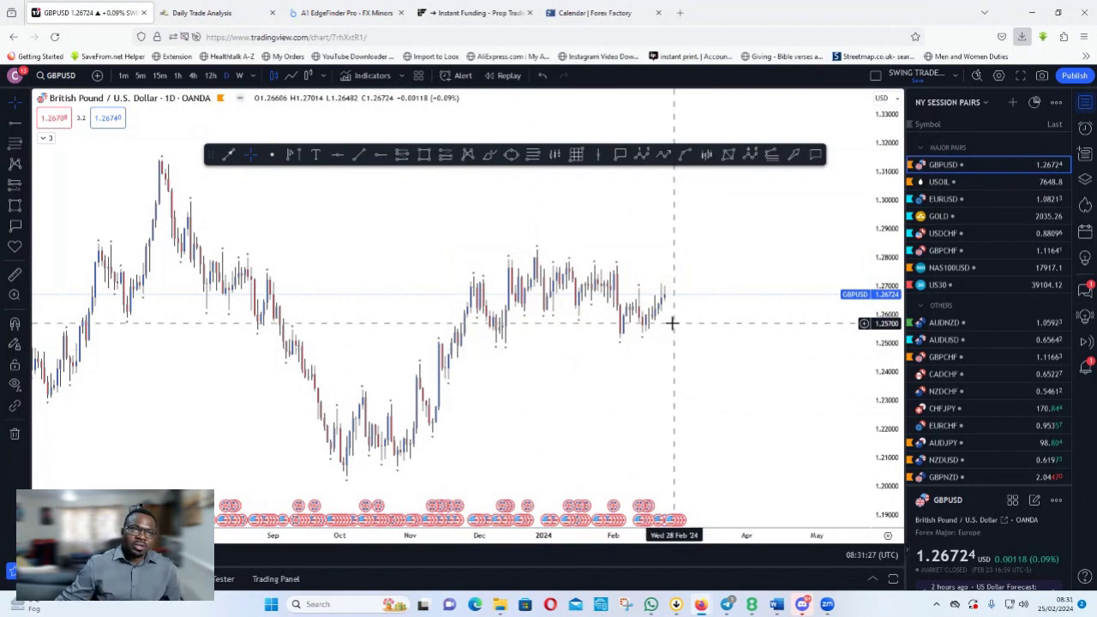
Step: Switch the GBPUSD chart back to the four-hour timeframe, framing the swings since mid-February
left_click(194, 76)
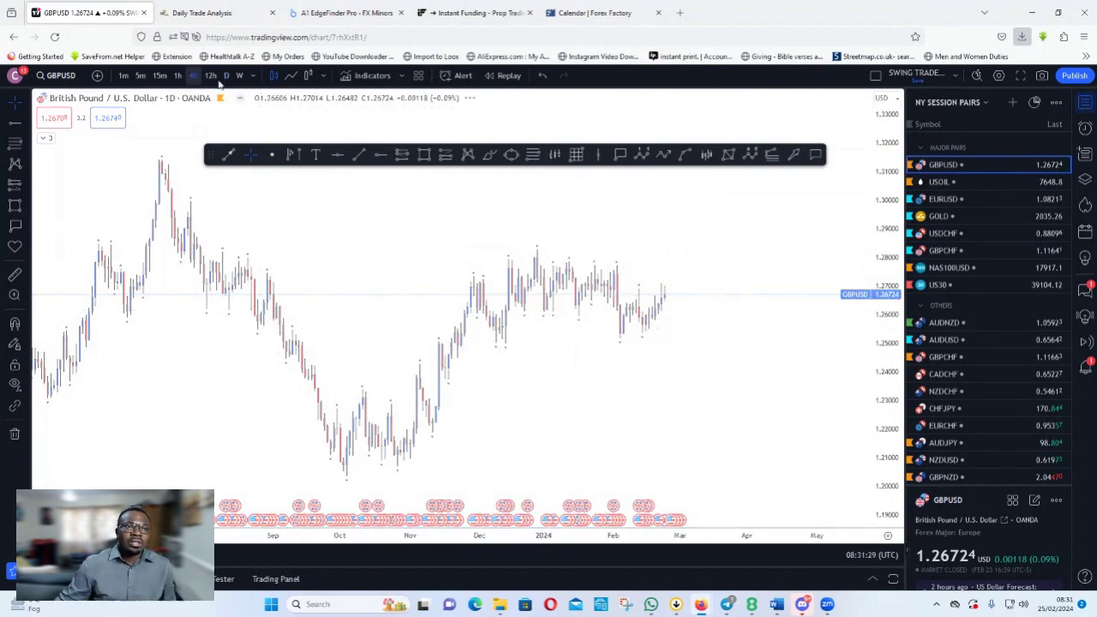
left_click_drag(886, 410, 875, 161)
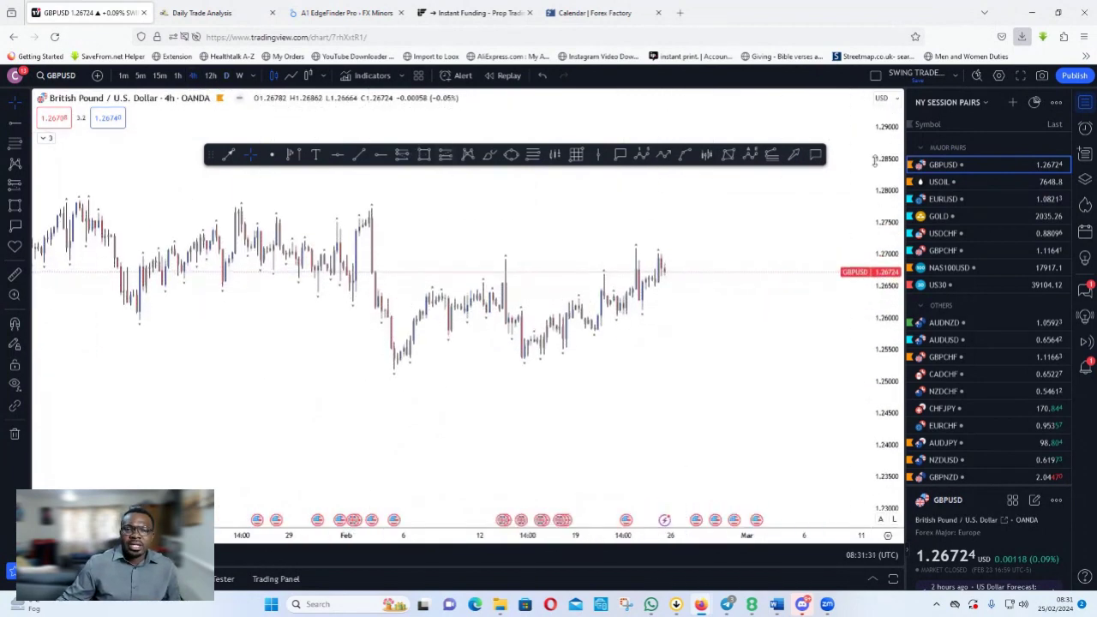
left_click_drag(884, 379, 875, 199)
scroll(660, 345, "up", 5)
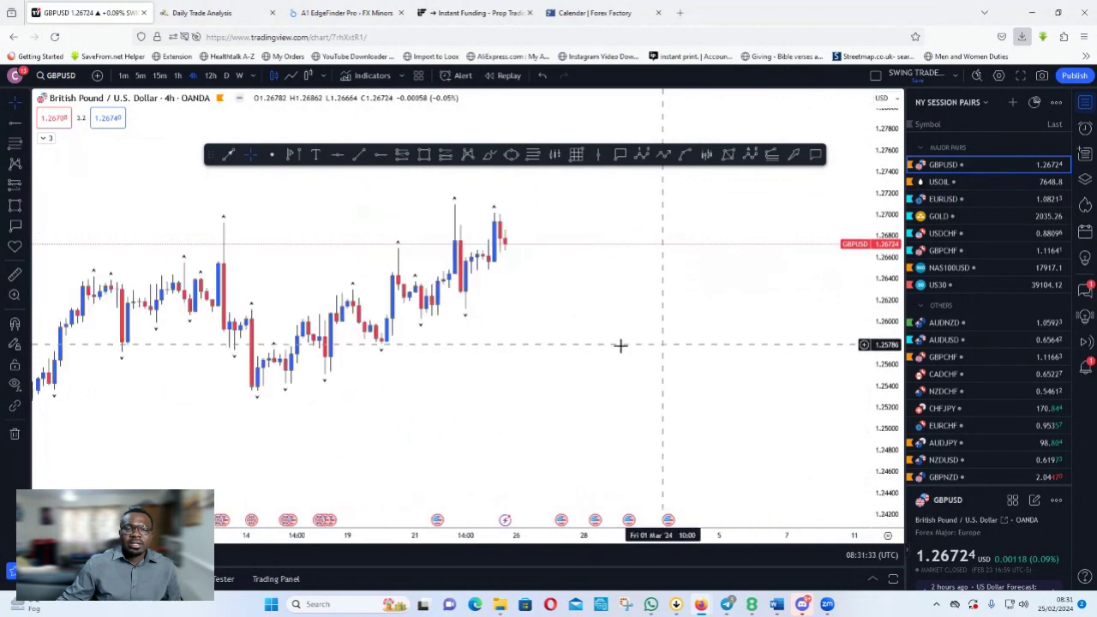
left_click_drag(697, 354, 856, 271)
mouse_move(769, 351)
left_mouse_down()
mouse_move(574, 358)
mouse_move(766, 362)
left_mouse_up()
scroll(693, 382, "up", 2)
left_click_drag(626, 379, 812, 369)
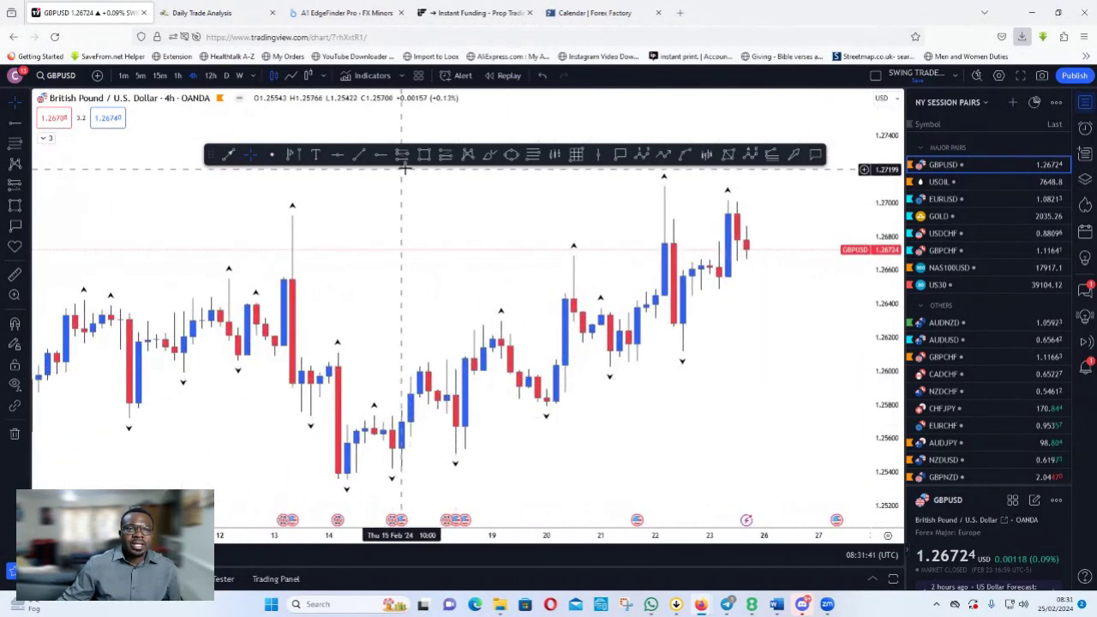
Step: Draw a Gann Box around the 16–19 February swing from about 1.2549 to 1.2629 and apply the ORDFLO GBOX template
left_click(574, 155)
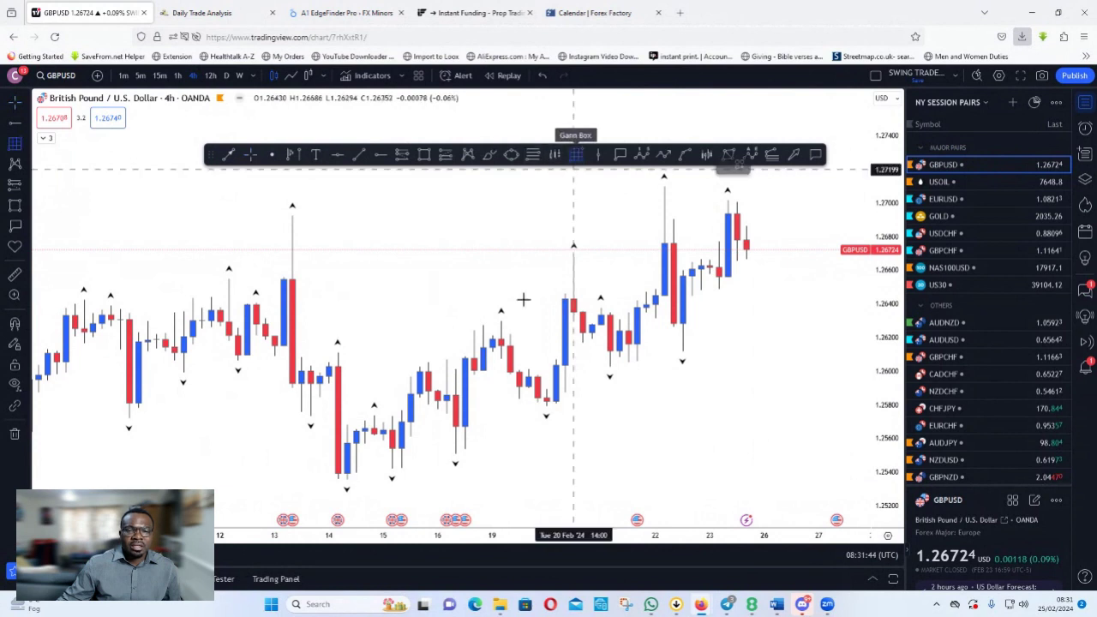
left_click(445, 456)
left_click(527, 323)
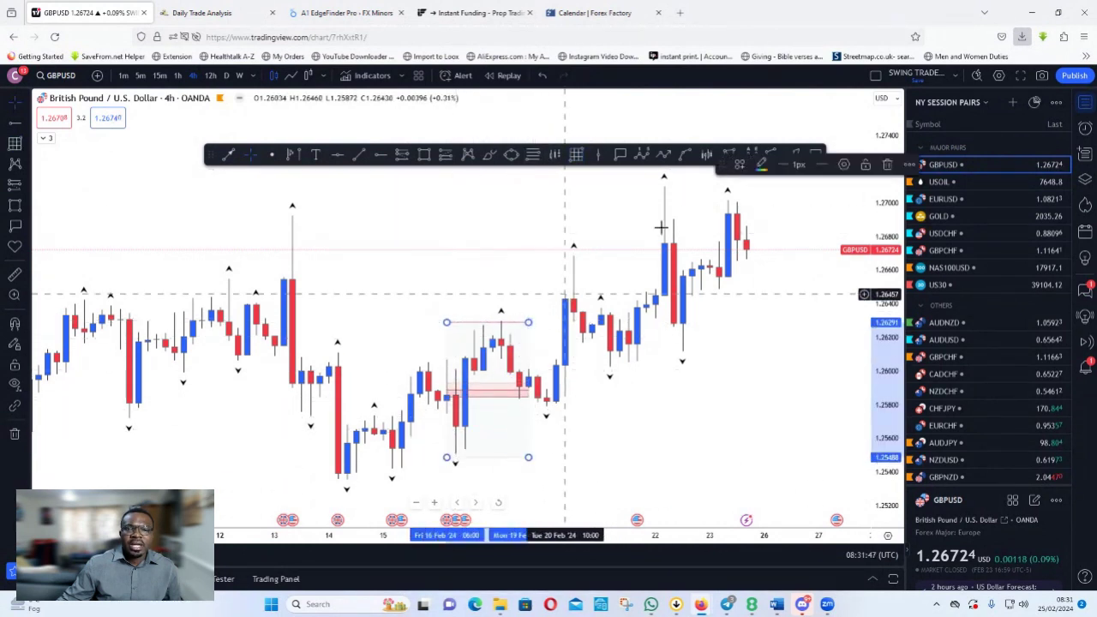
left_click(738, 163)
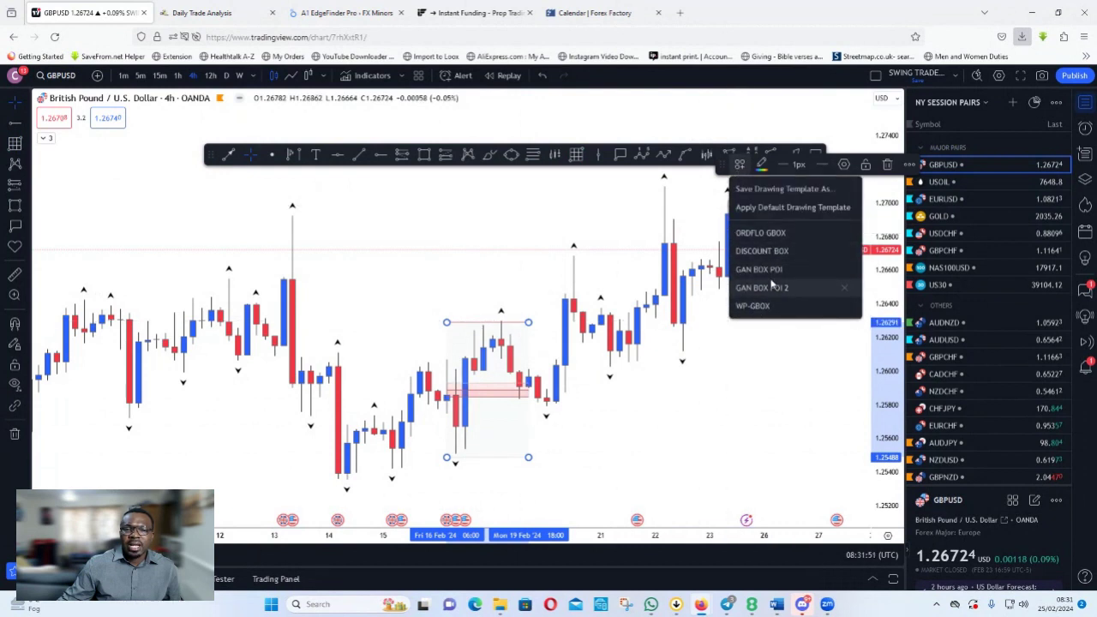
left_click(759, 240)
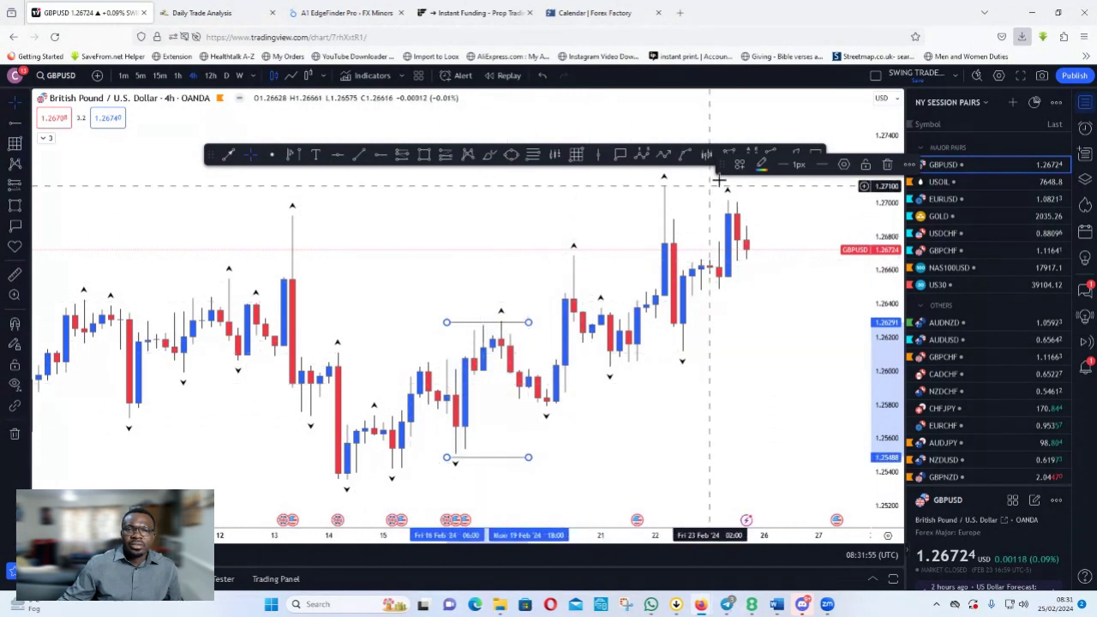
Step: Draw a second Gann Box over the next upswing, from about 1.2578 up to the 20 February high
left_click(572, 172)
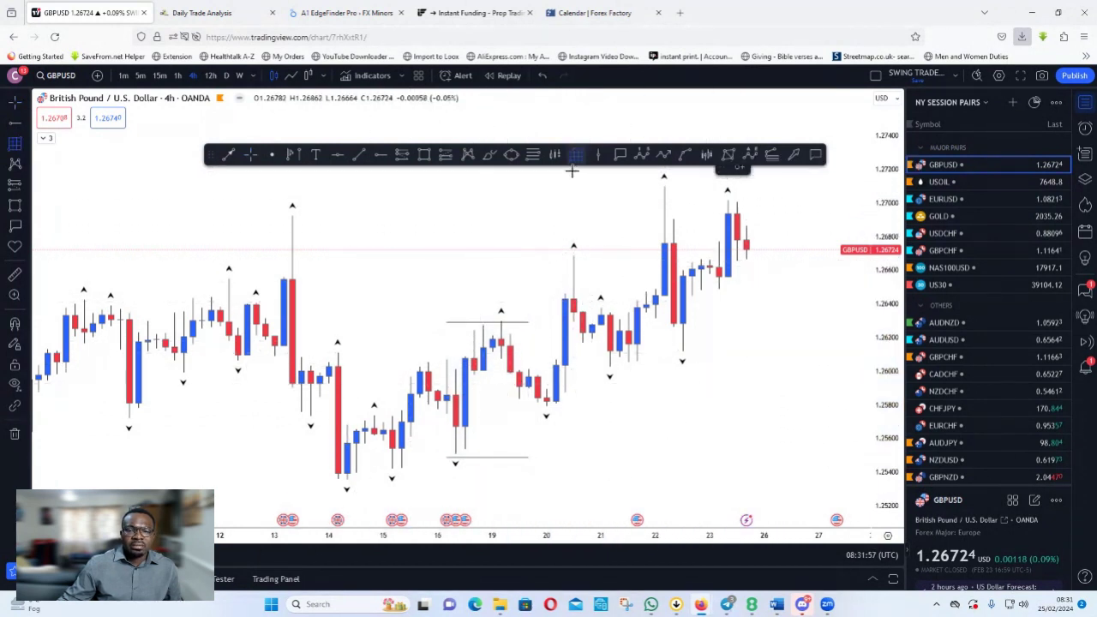
left_click(525, 408)
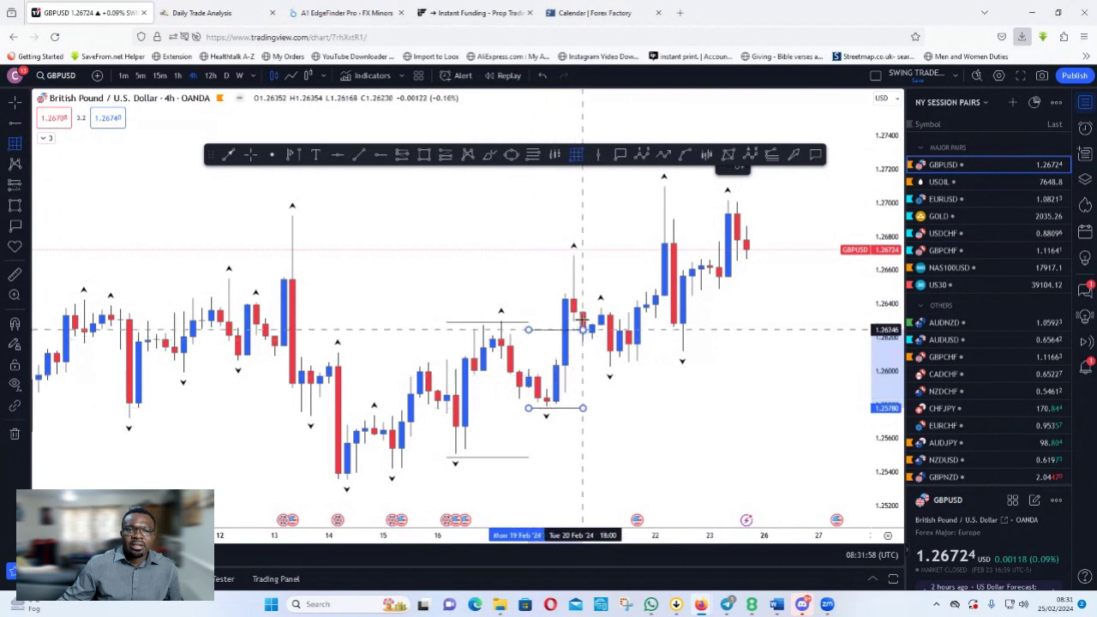
left_click(592, 257)
Step: Draw a rising trend line beneath the four-hour swing lows, from the mid-February low to about 27 February
left_click_drag(708, 411, 619, 440)
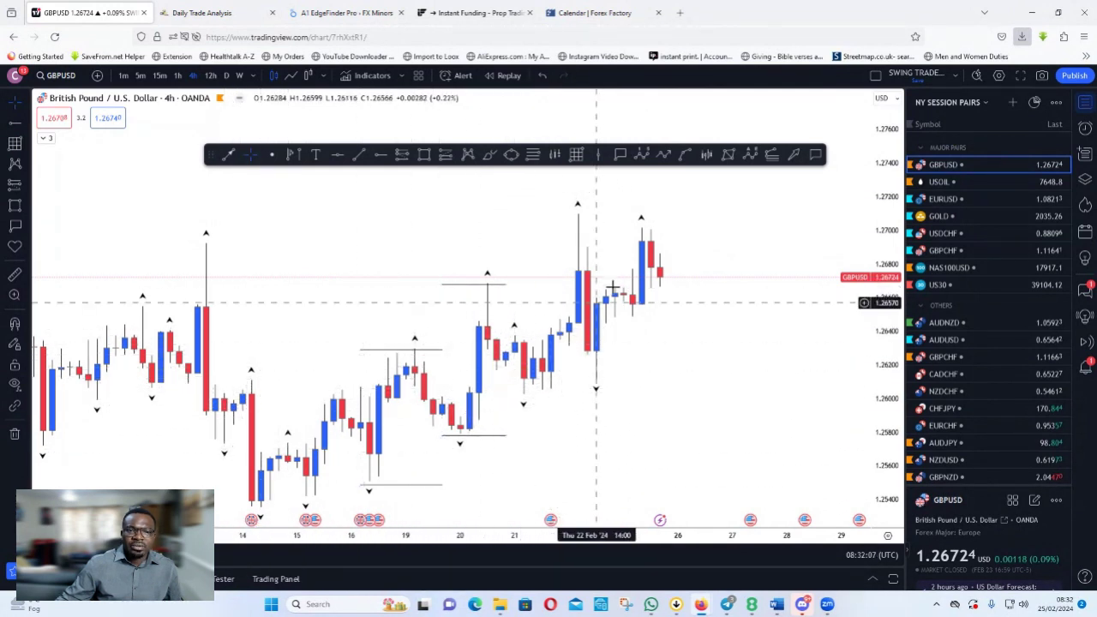
mouse_move(698, 396)
left_mouse_down()
mouse_move(619, 421)
mouse_move(709, 398)
left_mouse_up()
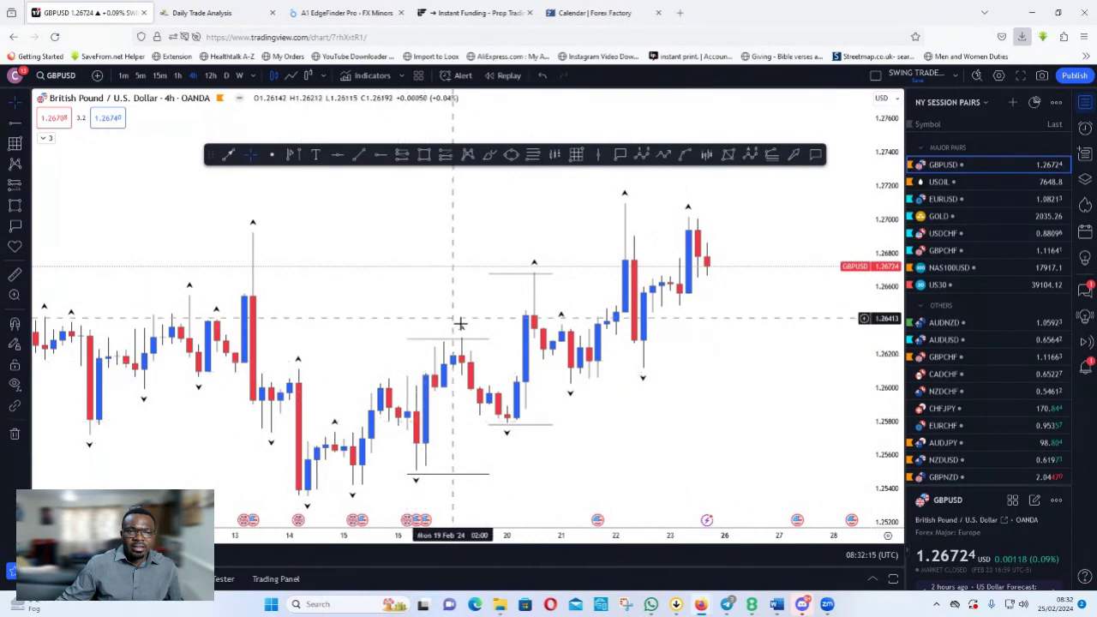
left_click_drag(690, 422, 618, 465)
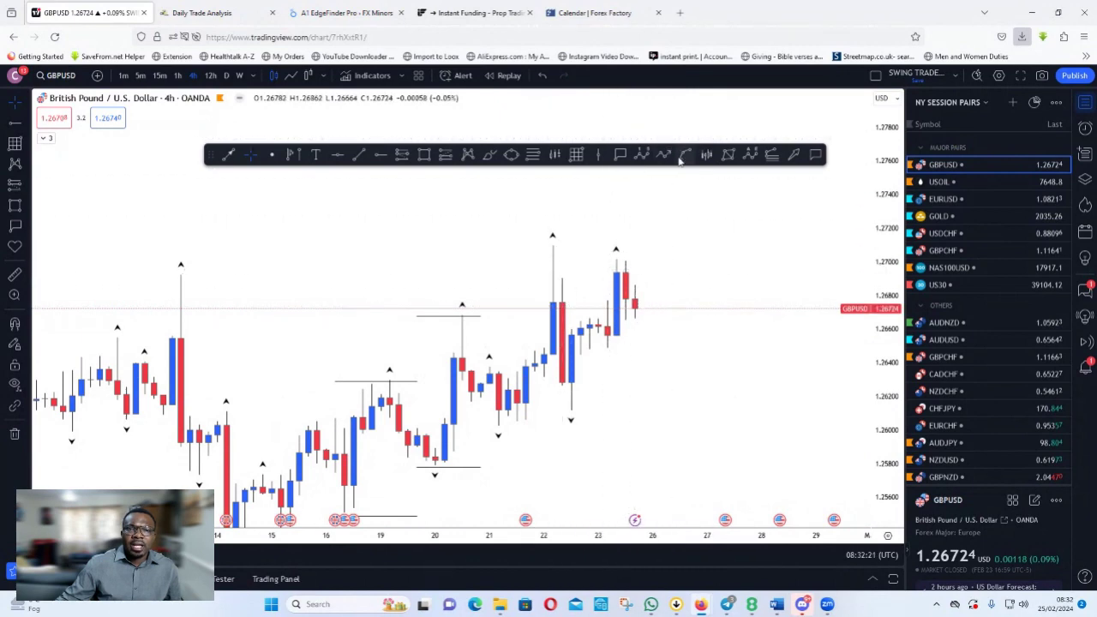
left_click_drag(673, 397, 650, 387)
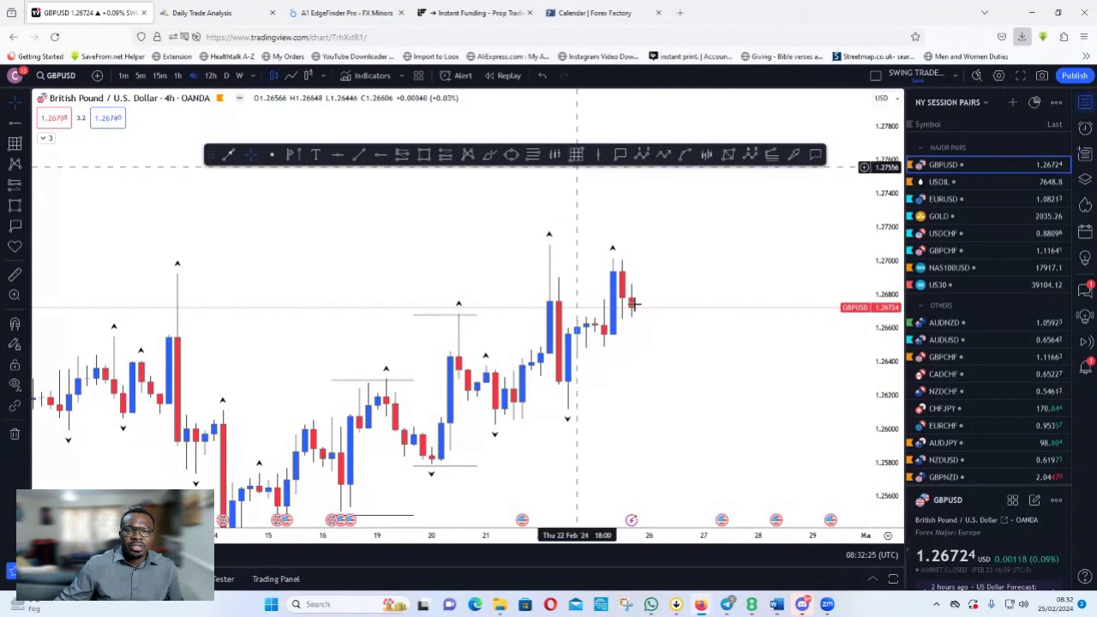
left_click_drag(639, 378, 608, 279)
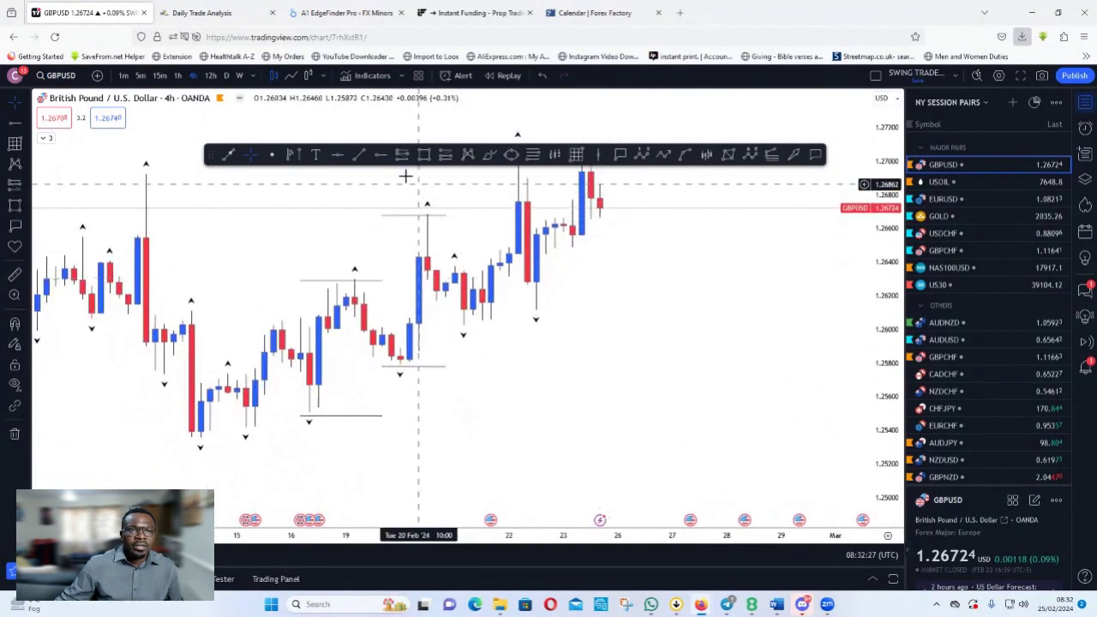
mouse_move(210, 455)
left_mouse_down()
mouse_move(697, 200)
mouse_move(717, 217)
left_mouse_up()
Step: Draw a third Gann Box over the 21–22 February upswing, from about 1.2604 to the high near 1.2709
left_click_drag(717, 376, 783, 484)
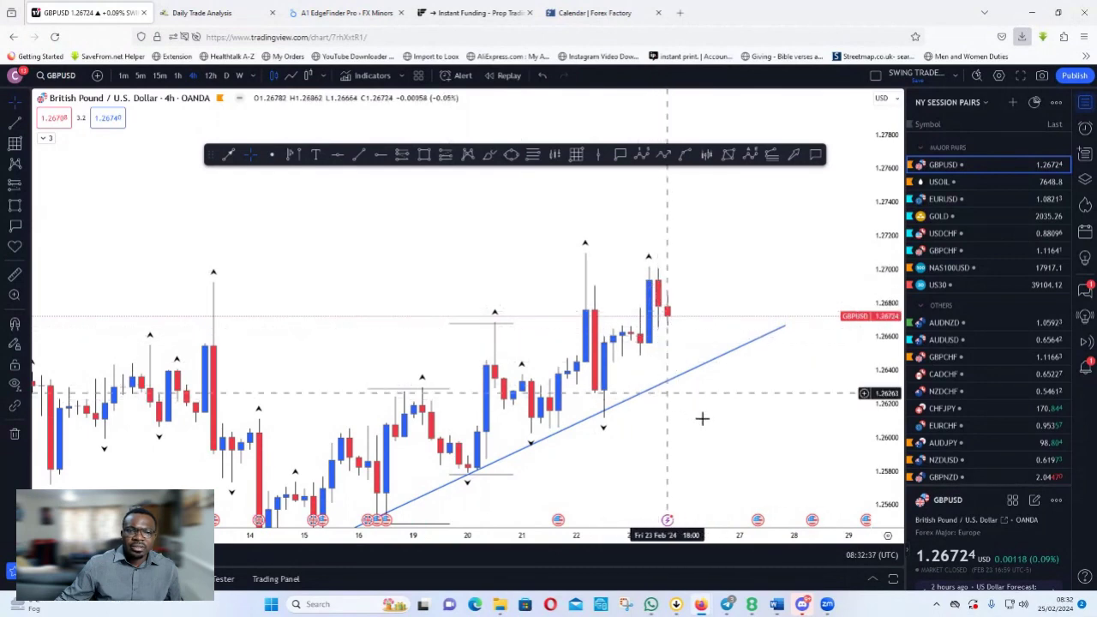
left_click_drag(710, 432, 514, 428)
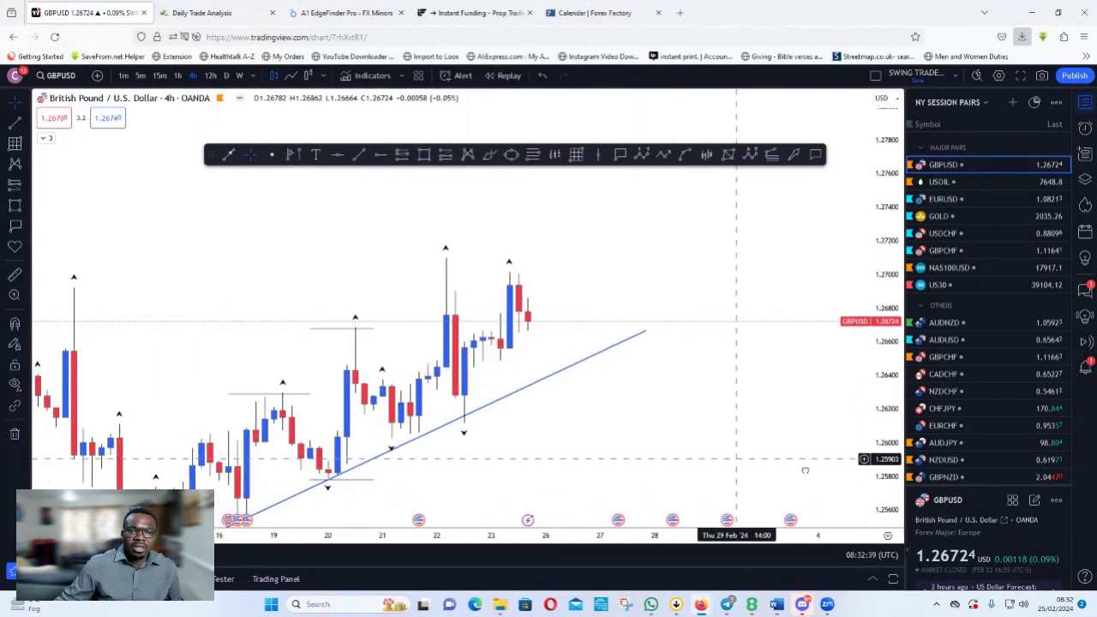
left_click_drag(804, 470, 813, 471)
left_click(578, 155)
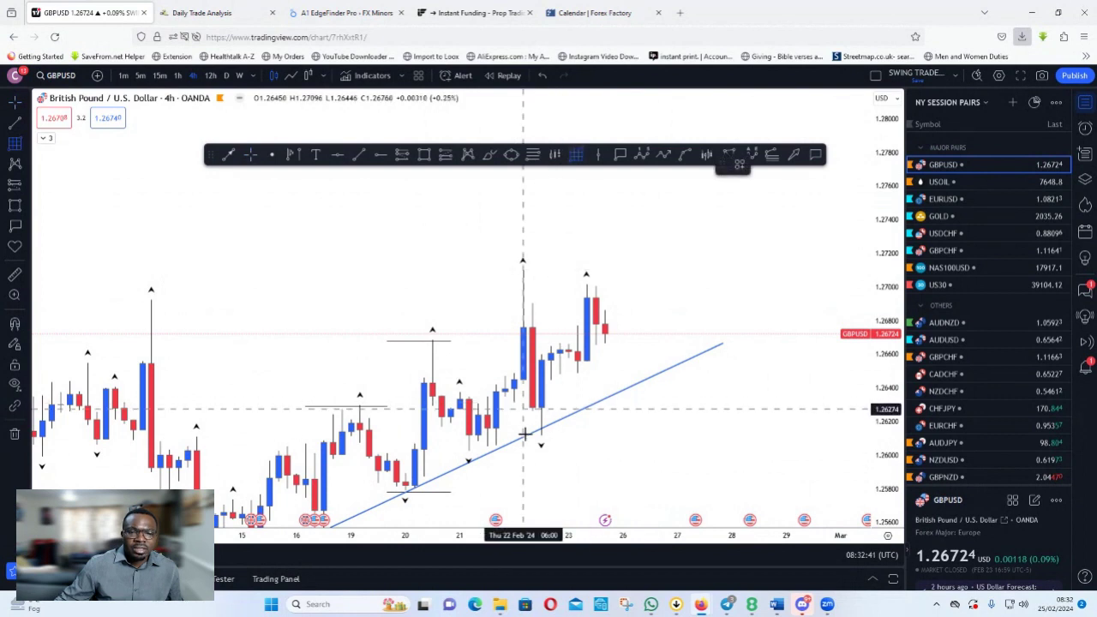
left_click(459, 448)
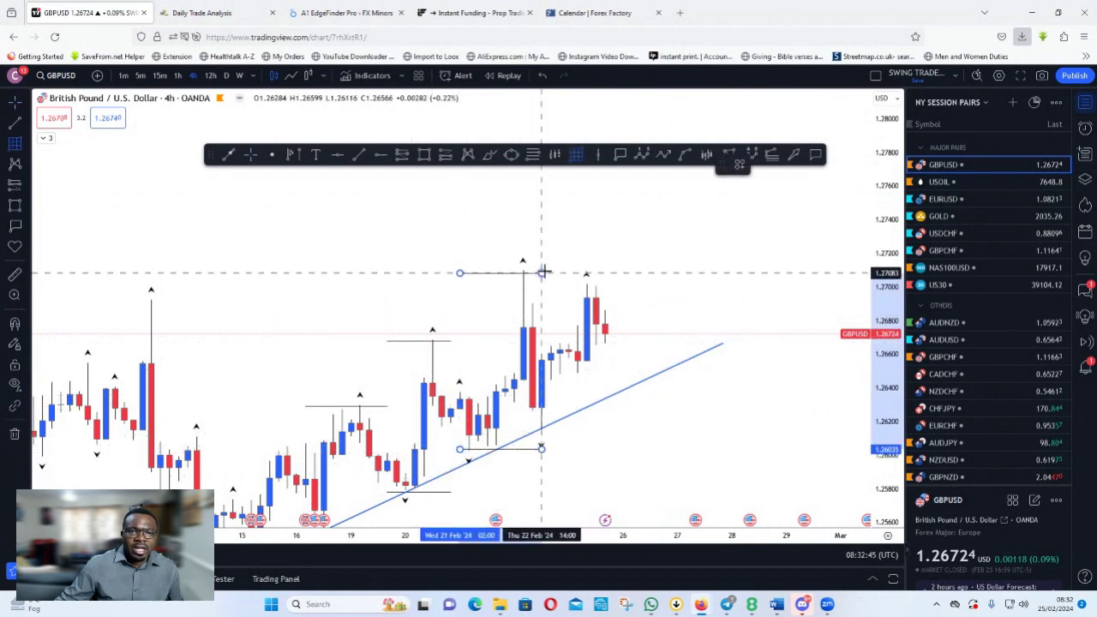
left_click(541, 273)
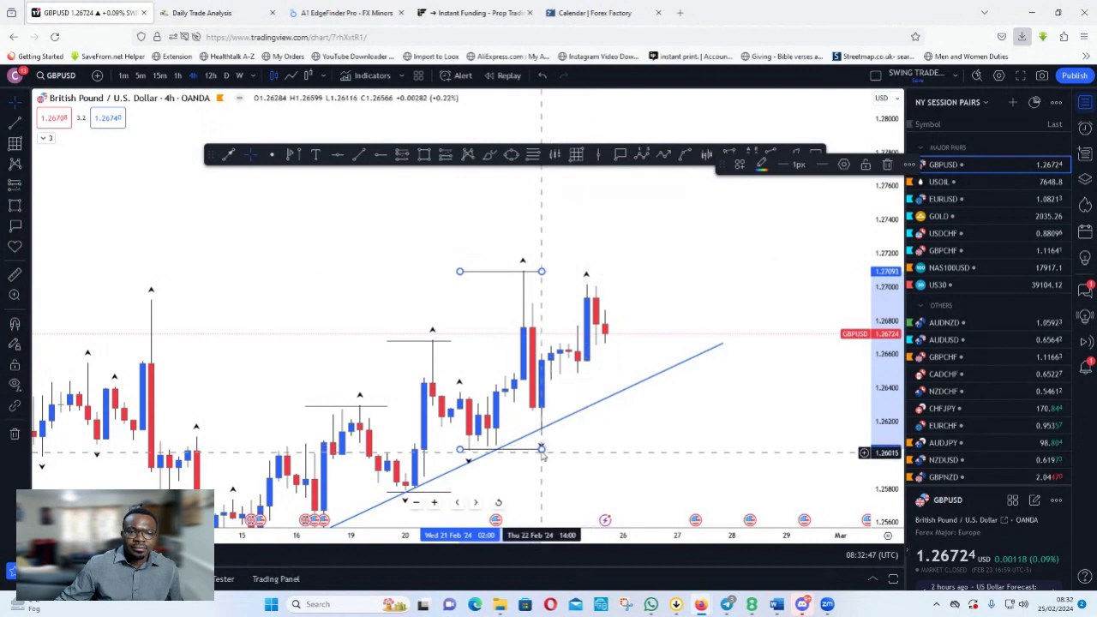
Step: Extend the newest Gann Box's right edge to 28 February and delete the rising trend line beneath the swing lows
left_click_drag(542, 450, 762, 453)
left_click_drag(635, 485, 478, 444)
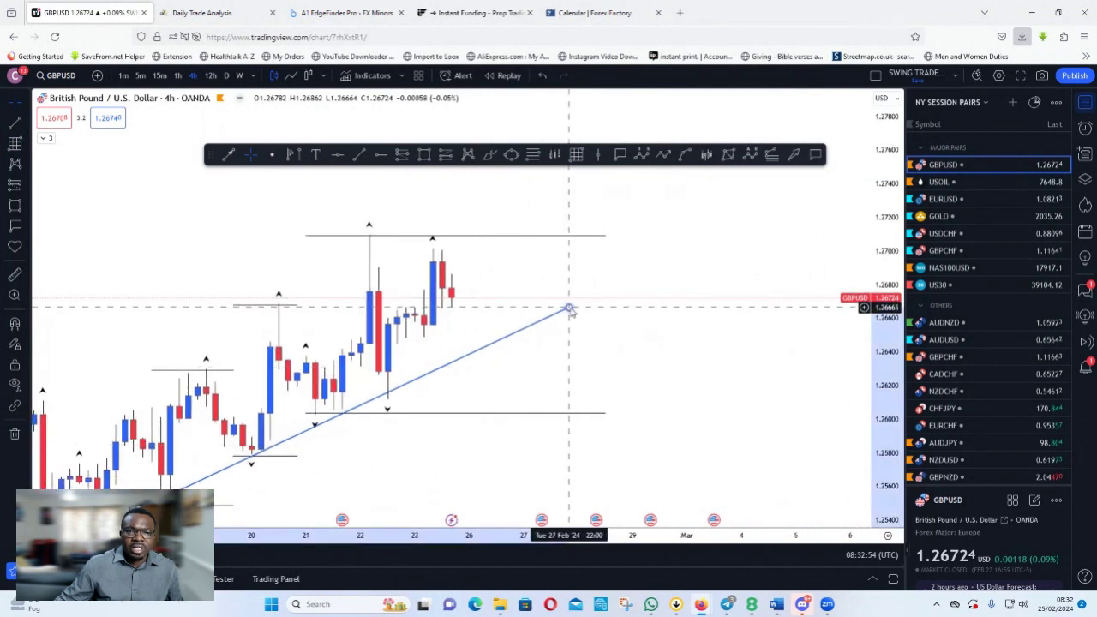
key("Delete")
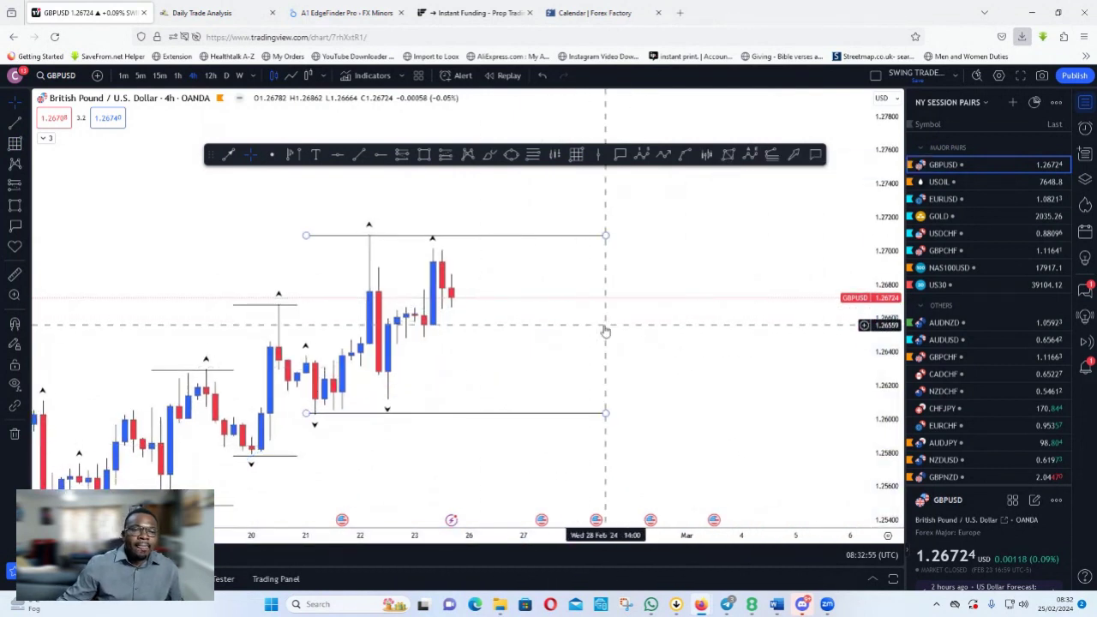
Step: Shift the extended Gann Box to start late on 20 February and set its lower edge at about 1.2602
left_click_drag(605, 331, 731, 344)
left_click_drag(596, 257, 459, 239)
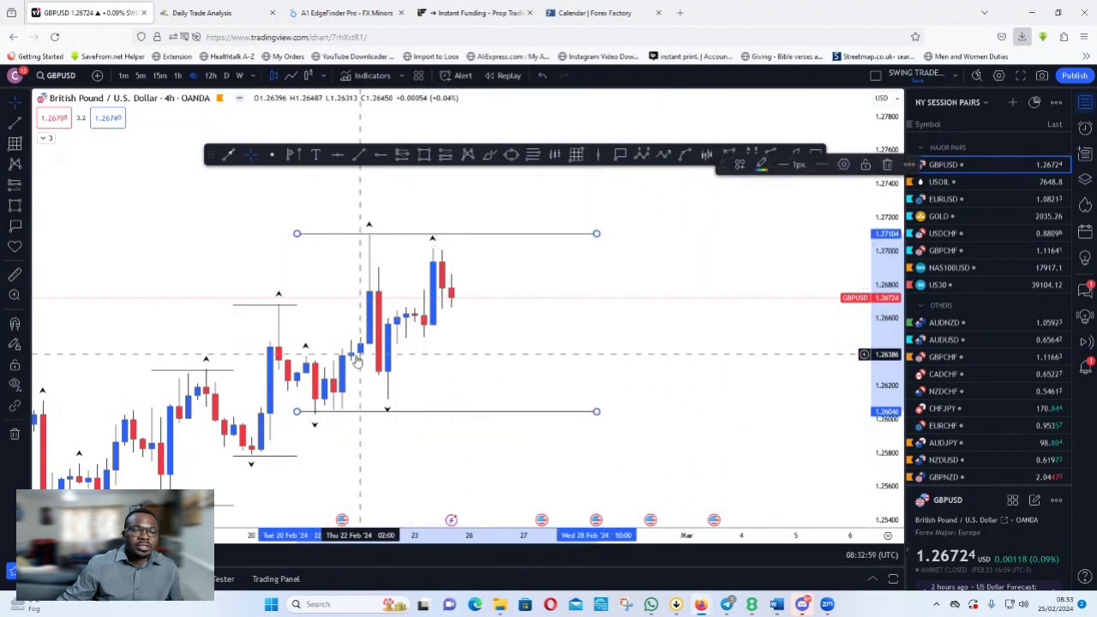
left_click_drag(297, 414, 299, 418)
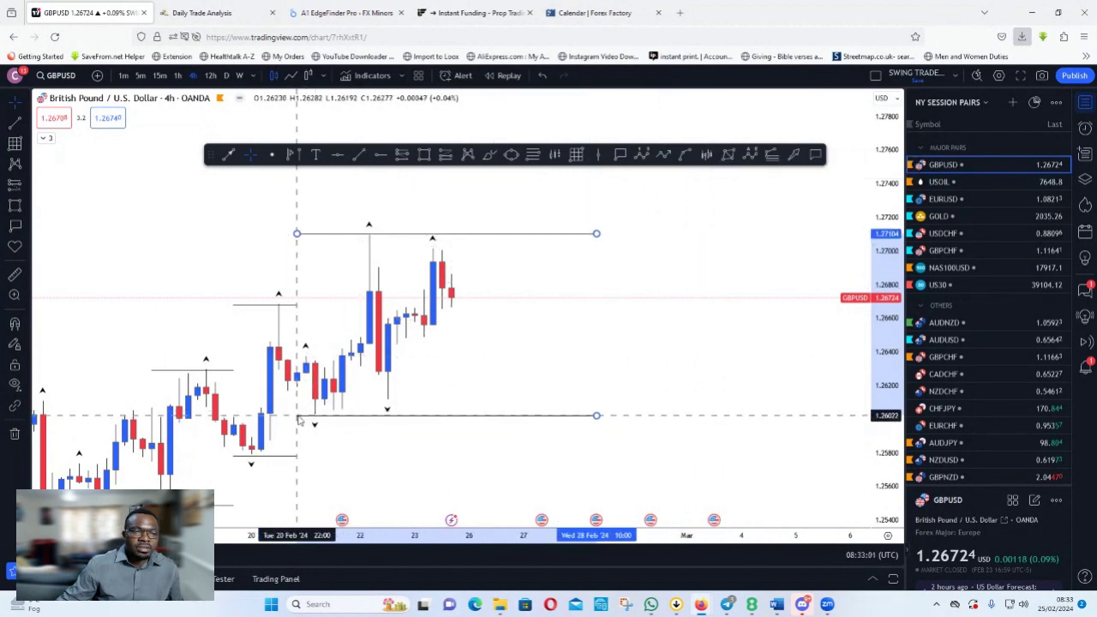
left_click_drag(465, 465, 631, 477)
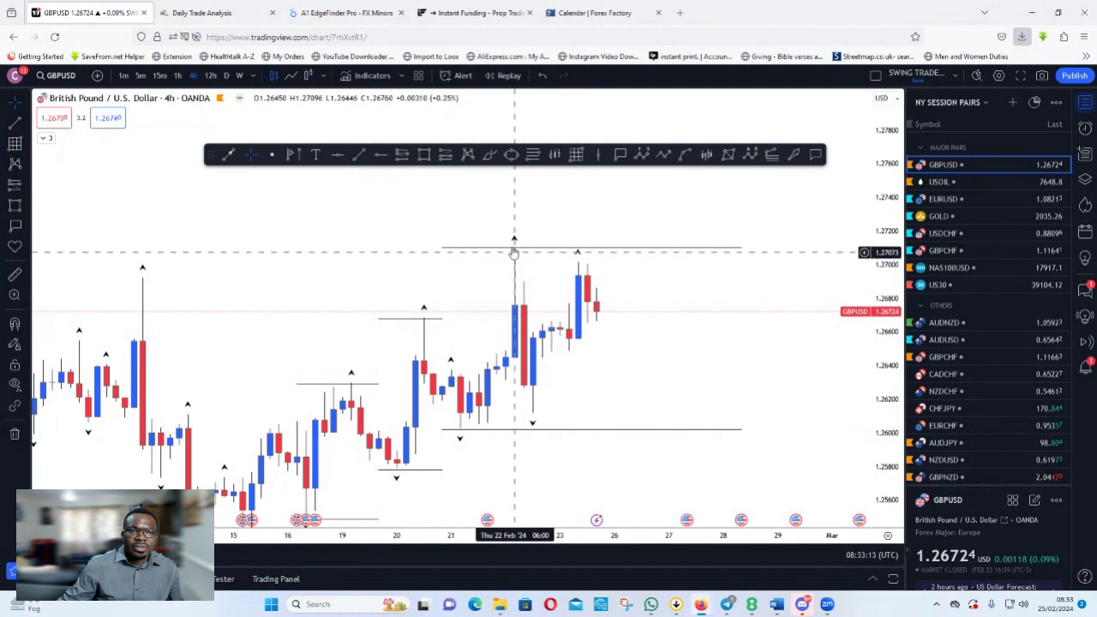
Step: Refit the extended Gann Box to start on 22 February, with its bottom at about 1.2612 and its top at about 1.2711
left_click(441, 430)
left_click_drag(442, 430, 514, 410)
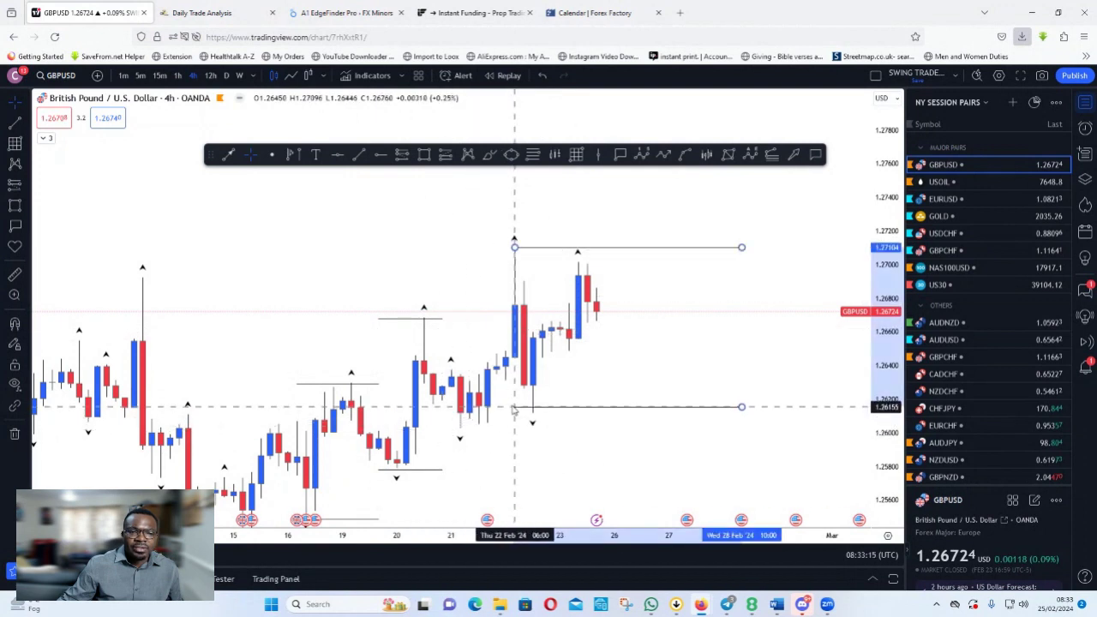
left_click(622, 448)
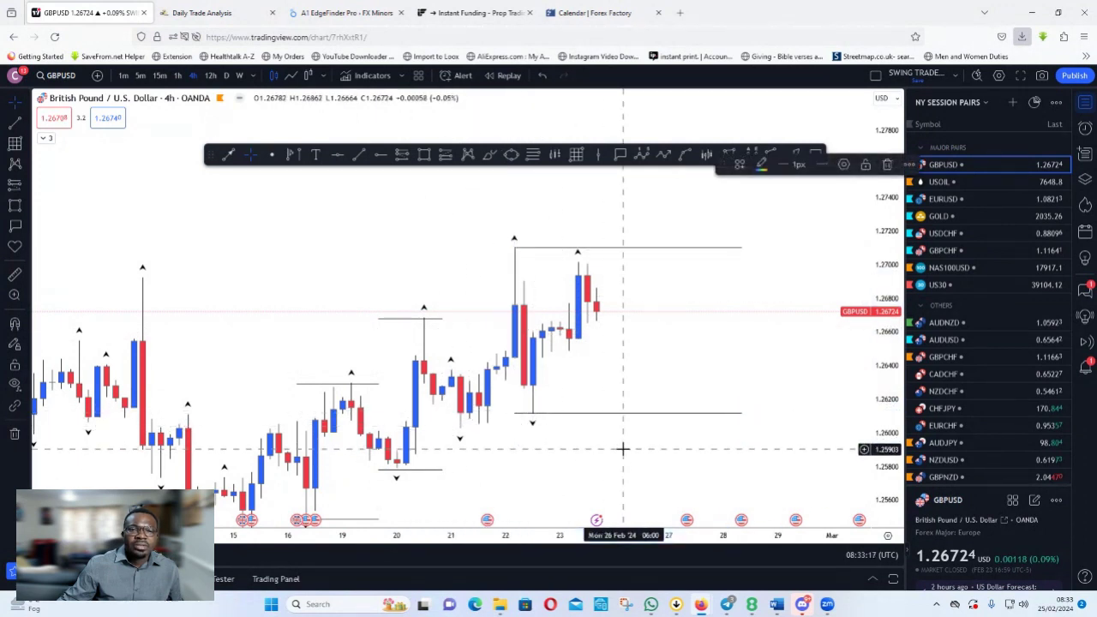
scroll(656, 392, "up", 2)
left_click_drag(742, 354, 776, 349)
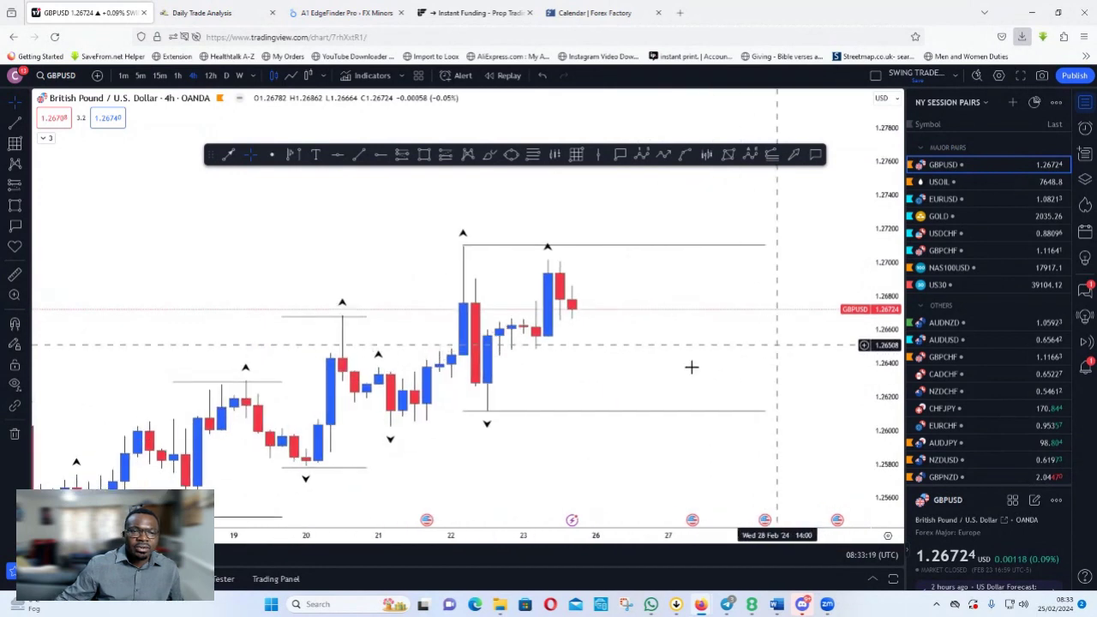
left_click_drag(463, 246, 455, 248)
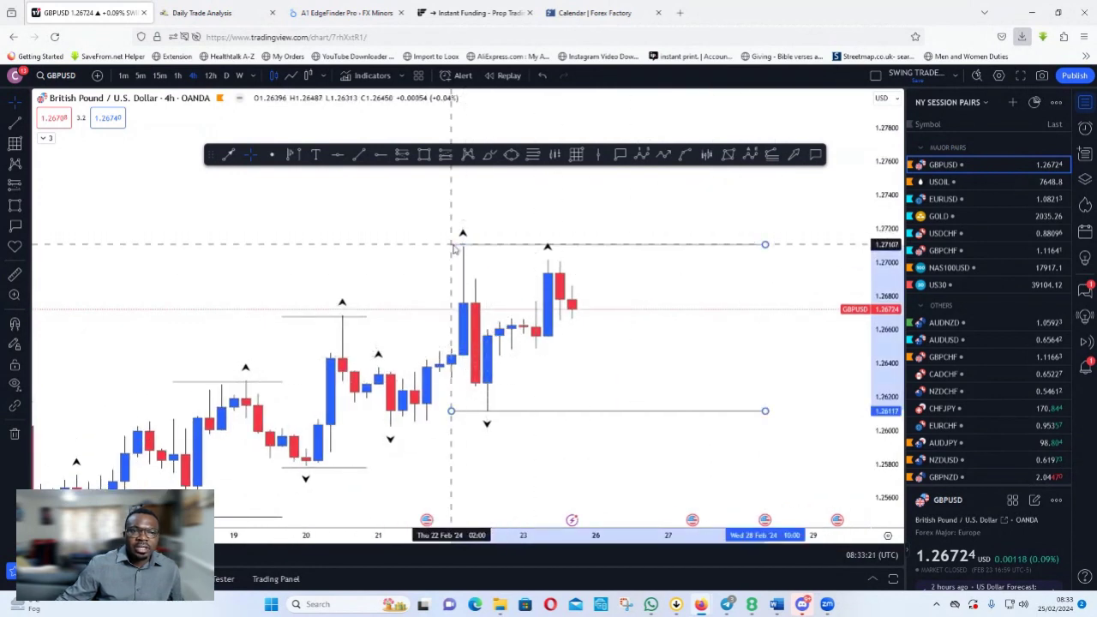
left_click(625, 417)
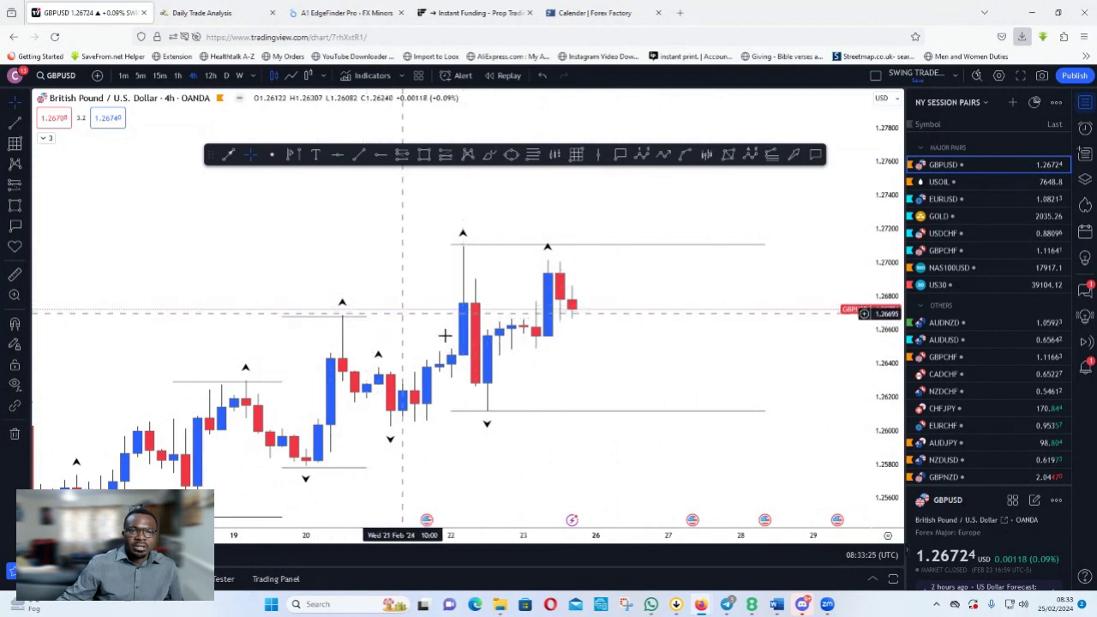
Step: Draw a trend line from the 20 February high near 1.2668 across to the 22 February candle and apply the NFT template
left_click(330, 314)
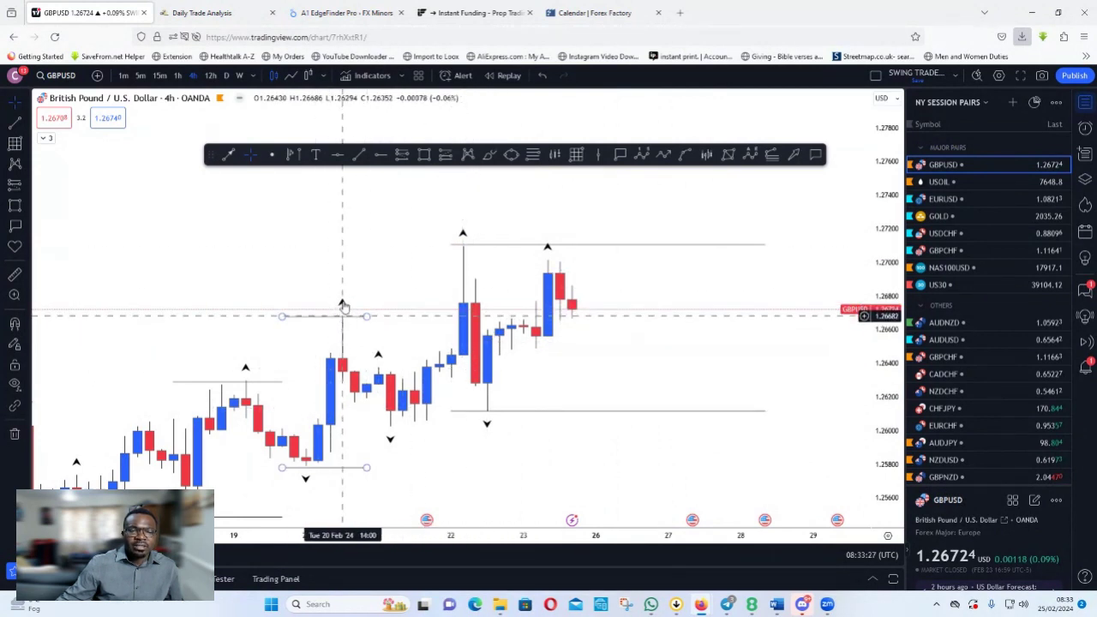
left_click(251, 156)
left_click(231, 155)
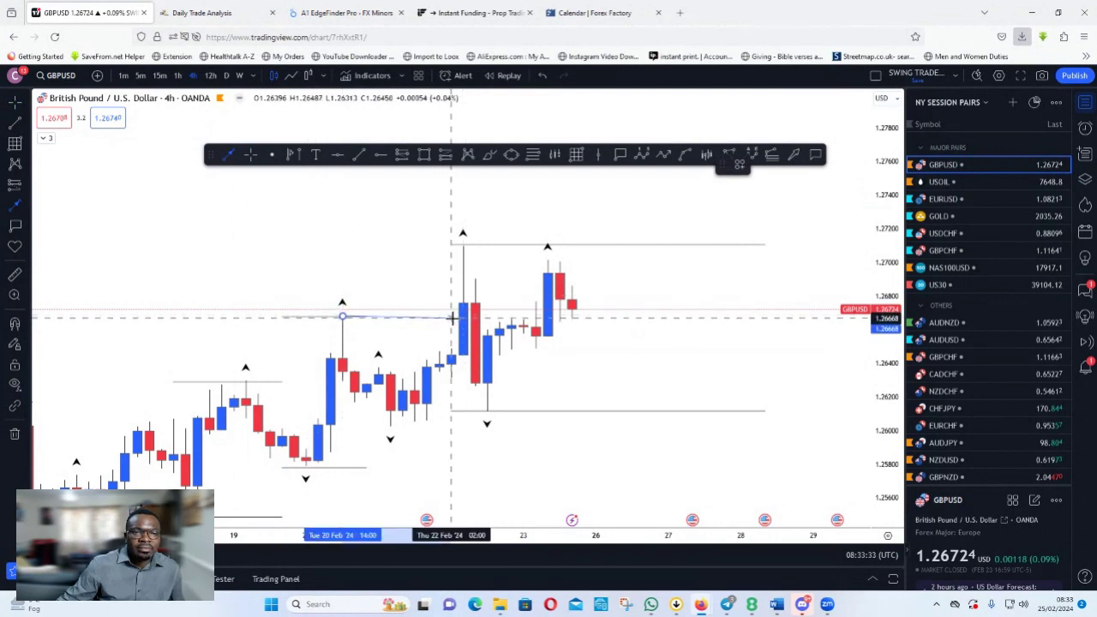
left_click_drag(460, 317, 462, 317)
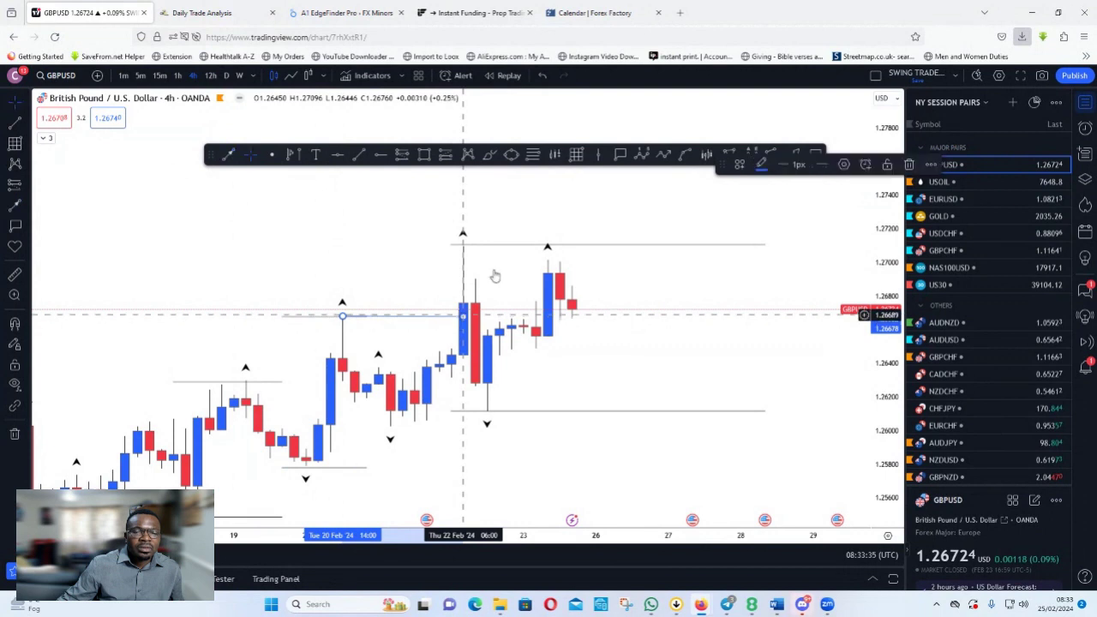
left_click(738, 163)
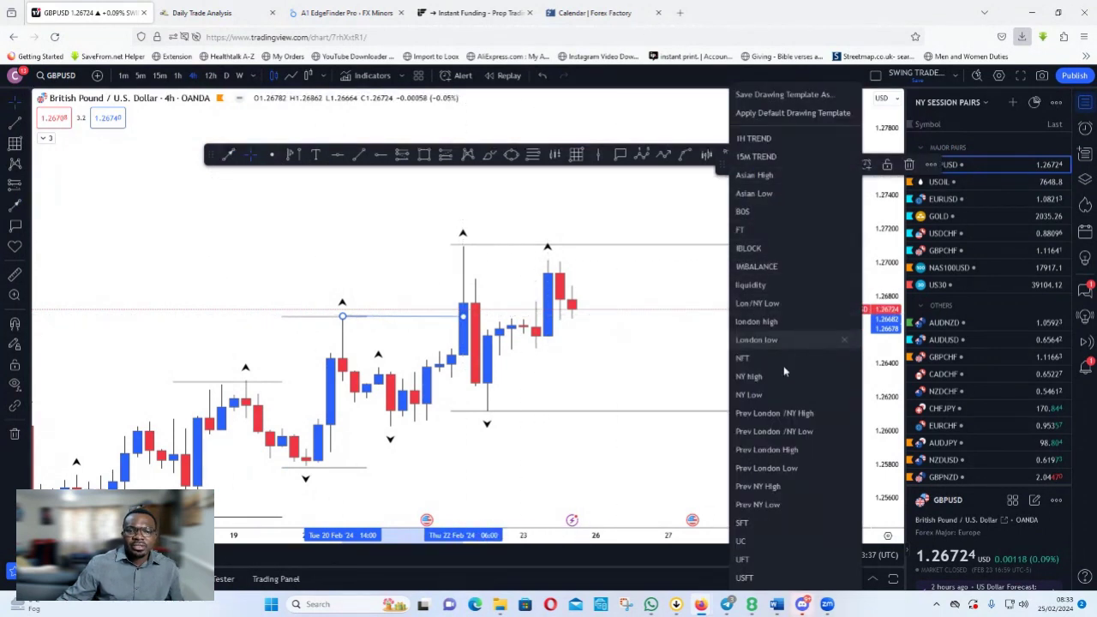
left_click(762, 375)
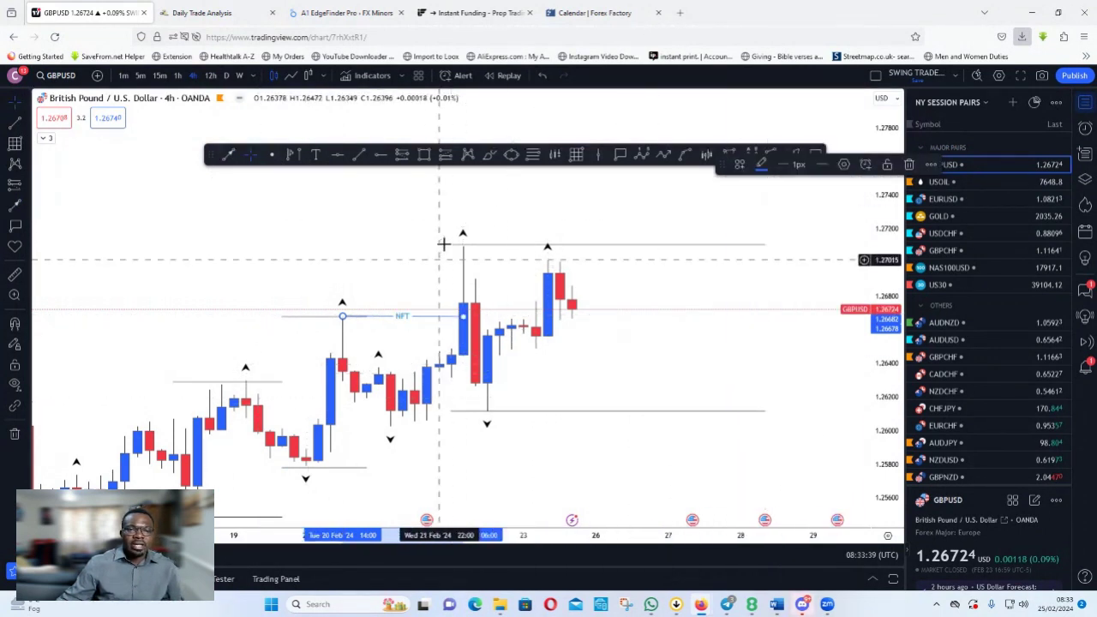
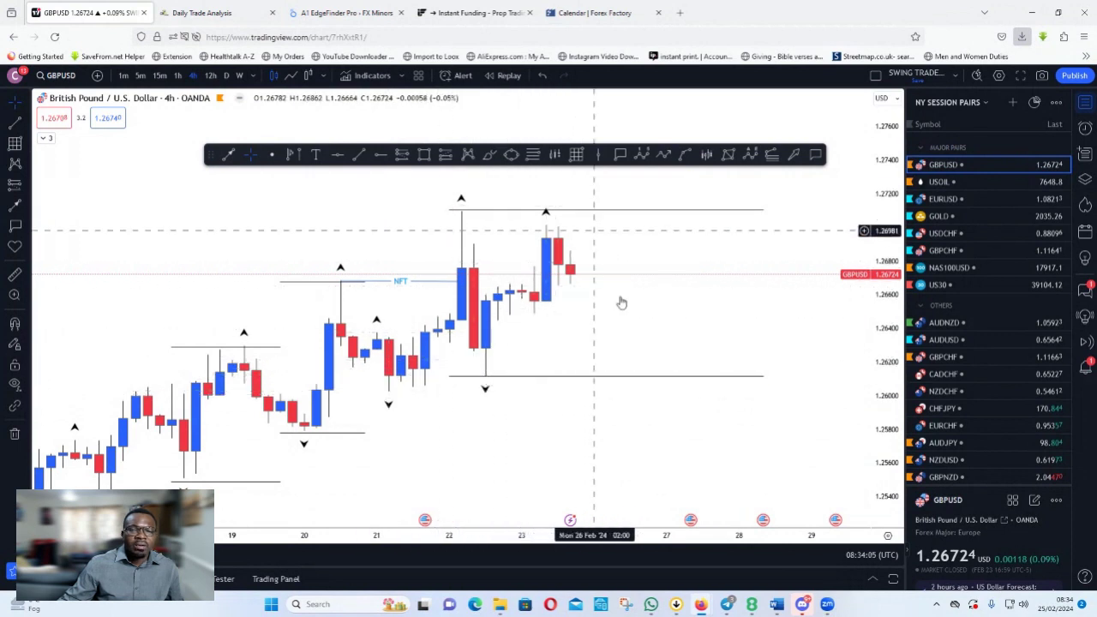
Step: Draw a Gann Box from the 22 February high near 1.2710 to about 1.2613 on 27 February and apply the template with a red-shaded middle band
left_click_drag(607, 348, 613, 371)
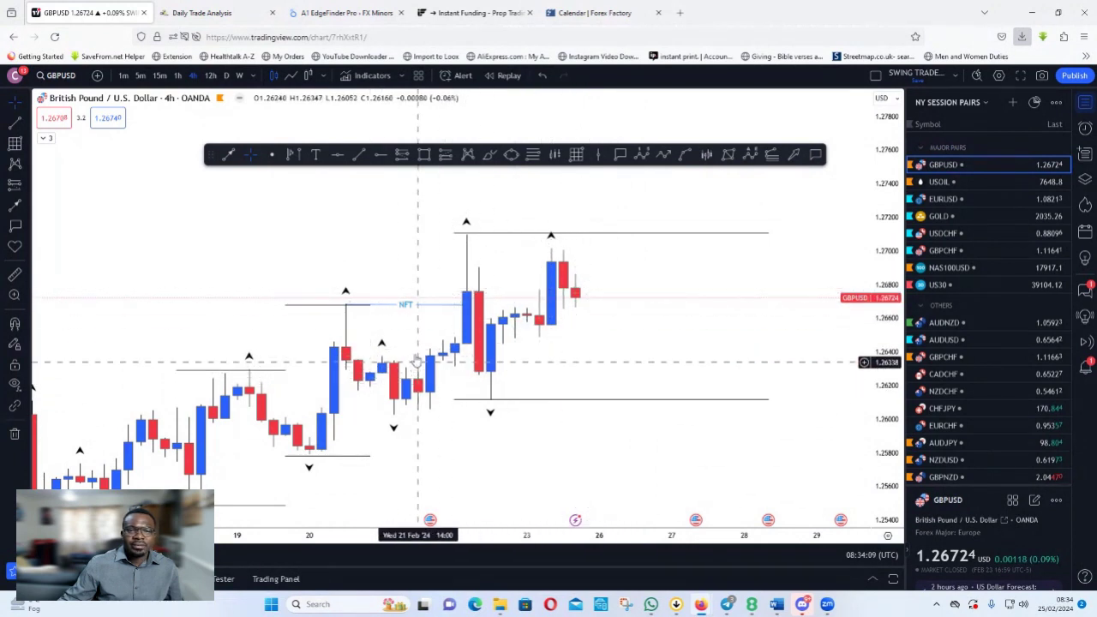
left_click(576, 156)
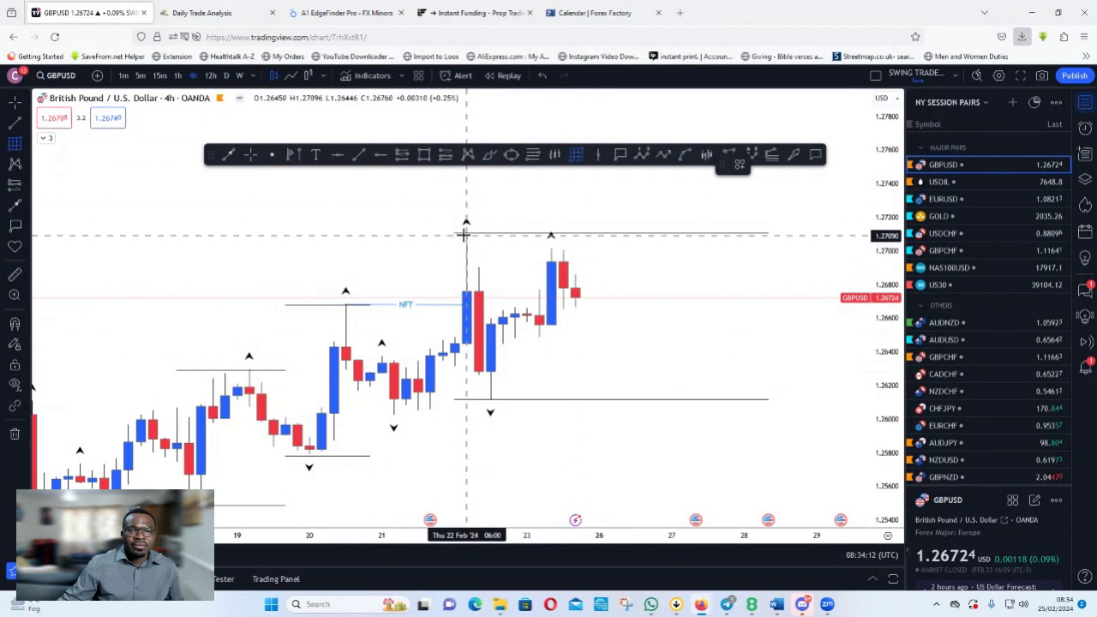
left_click(466, 232)
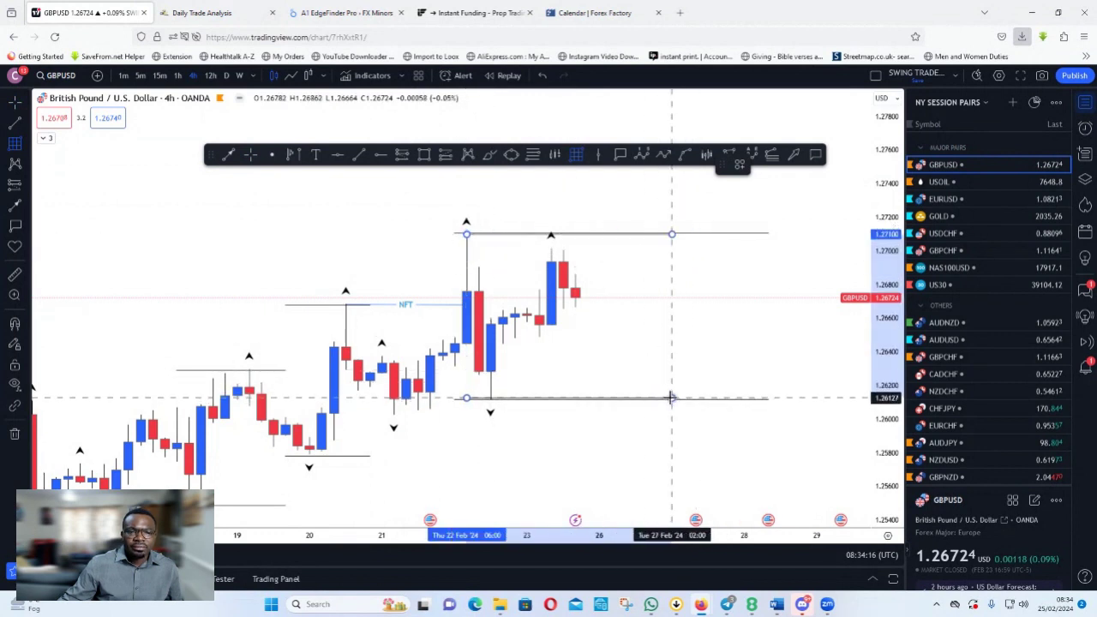
left_click(671, 399)
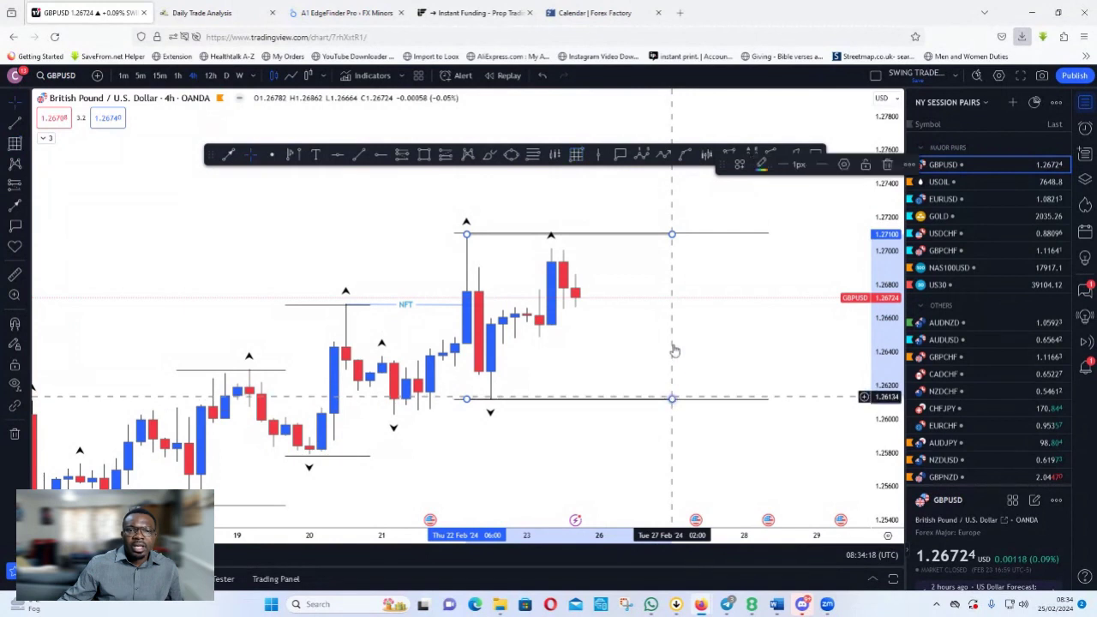
left_click(735, 166)
left_click(758, 250)
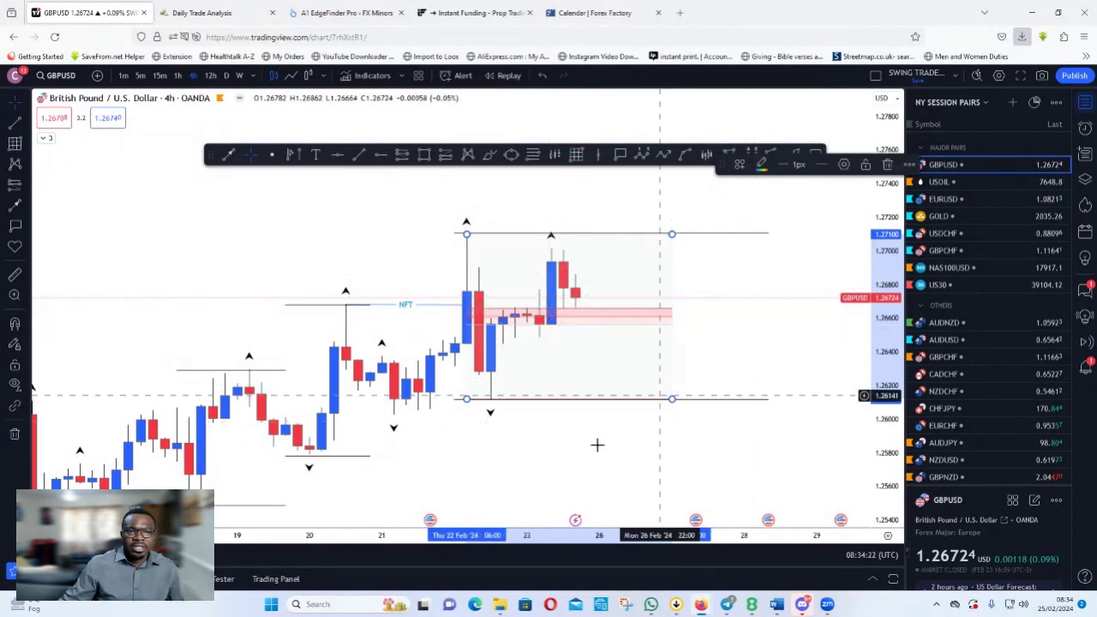
Step: Draw a projected price path from the 23 February high down to about 1.2619 on 26 February, ending at the range top near 1.2711
left_click_drag(572, 443, 482, 443)
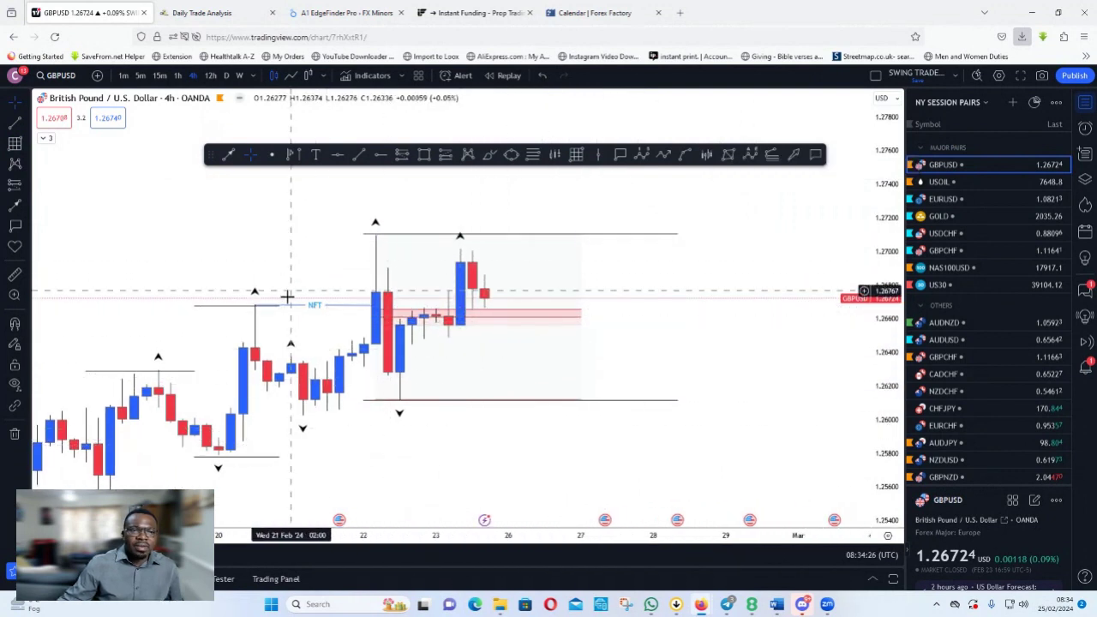
left_click_drag(364, 471, 442, 440)
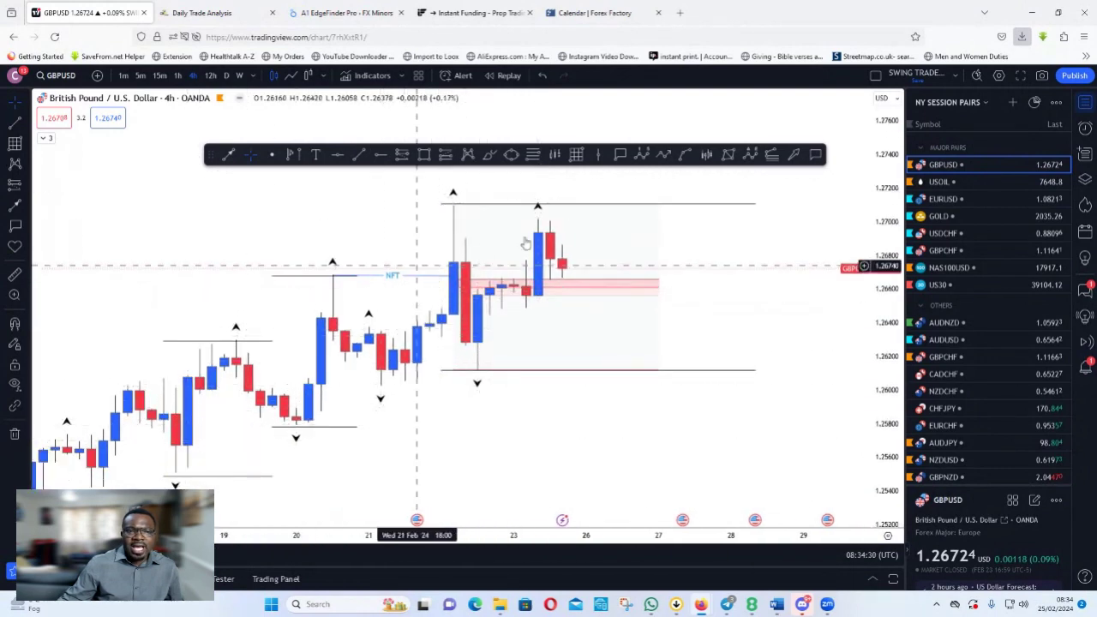
left_click_drag(424, 434, 369, 454)
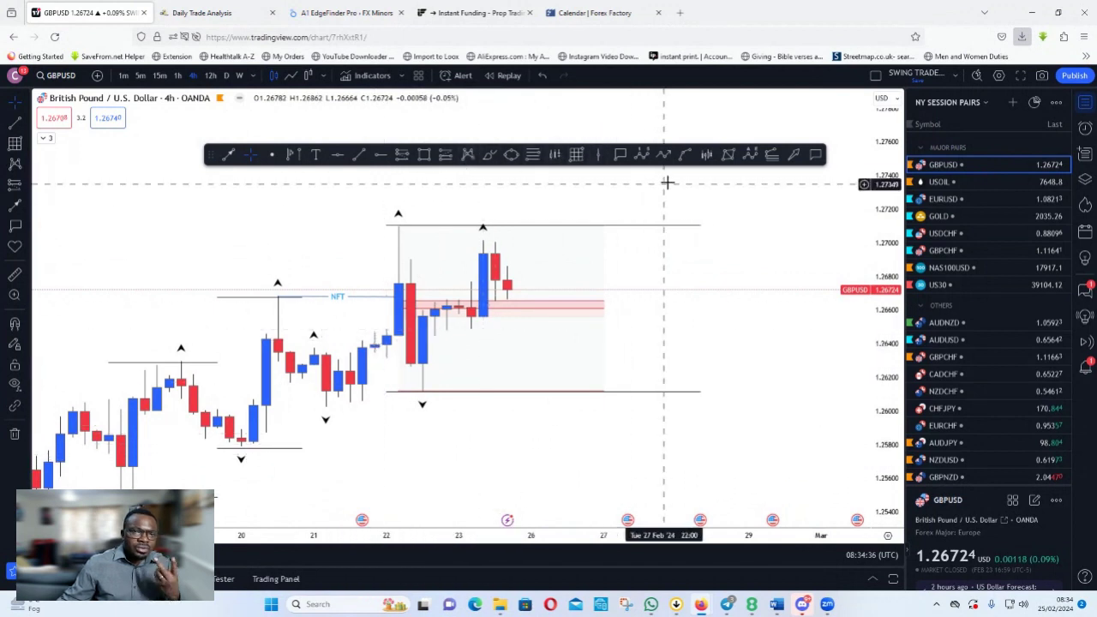
left_click(662, 156)
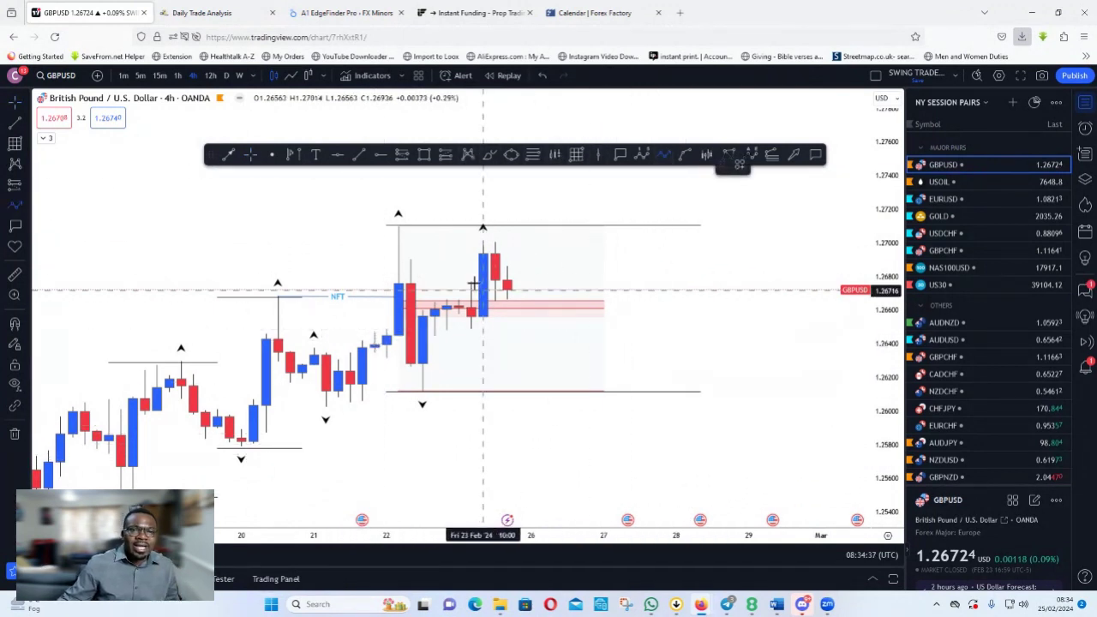
left_click(495, 245)
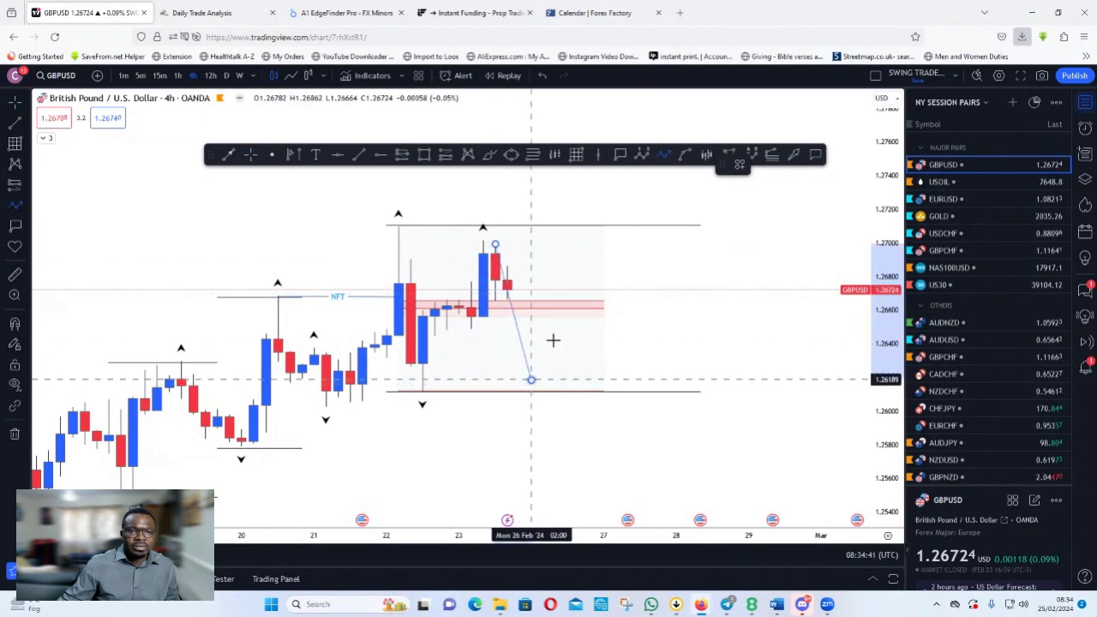
left_click(531, 379)
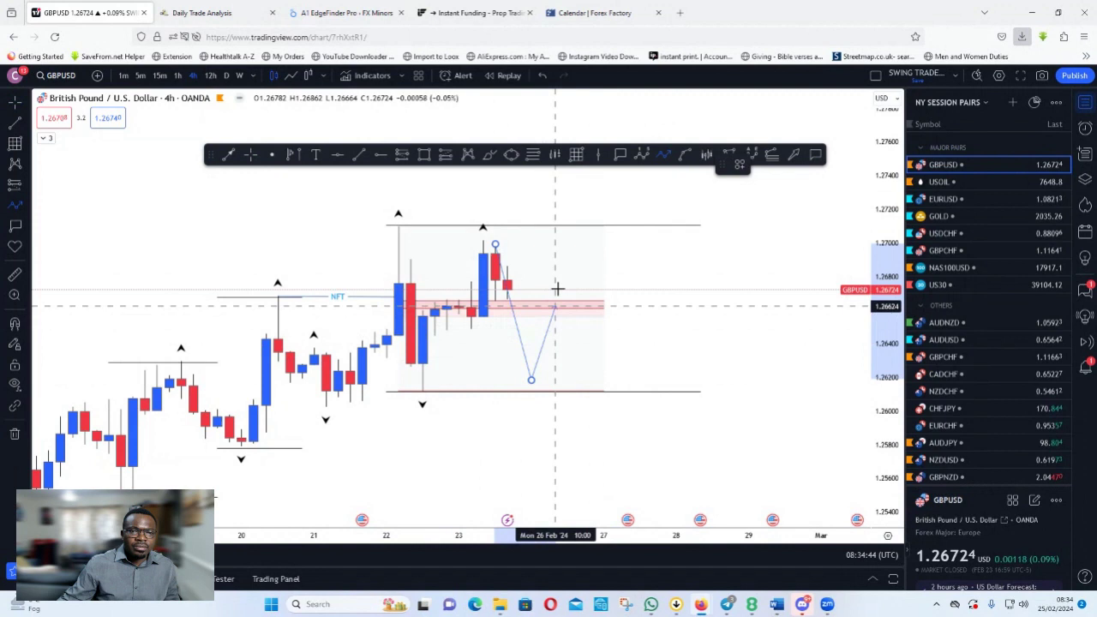
double_click(579, 225)
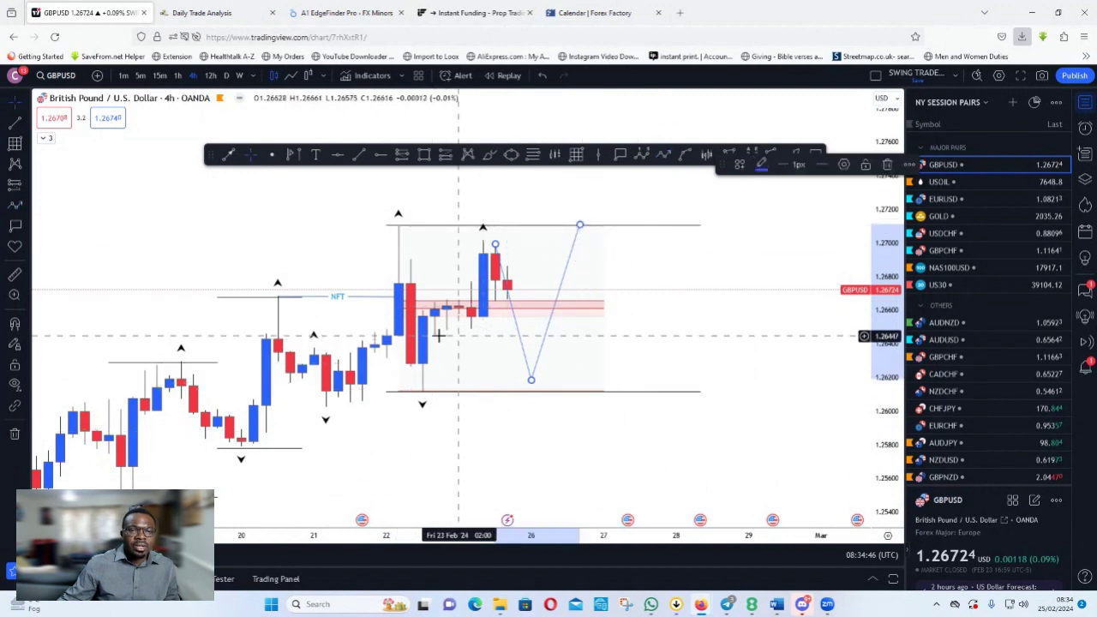
Step: On the one-hour chart, draw a rectangle zone from 22 February 14:00 to 26 February, between about 1.2631 and 1.2621
left_click(177, 75)
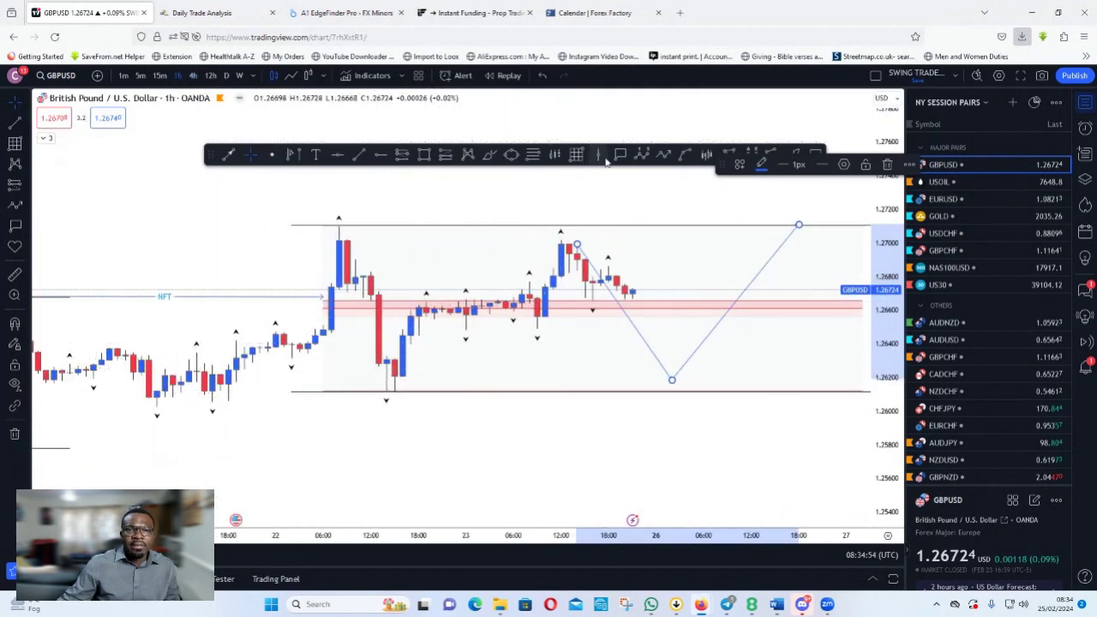
left_click(424, 156)
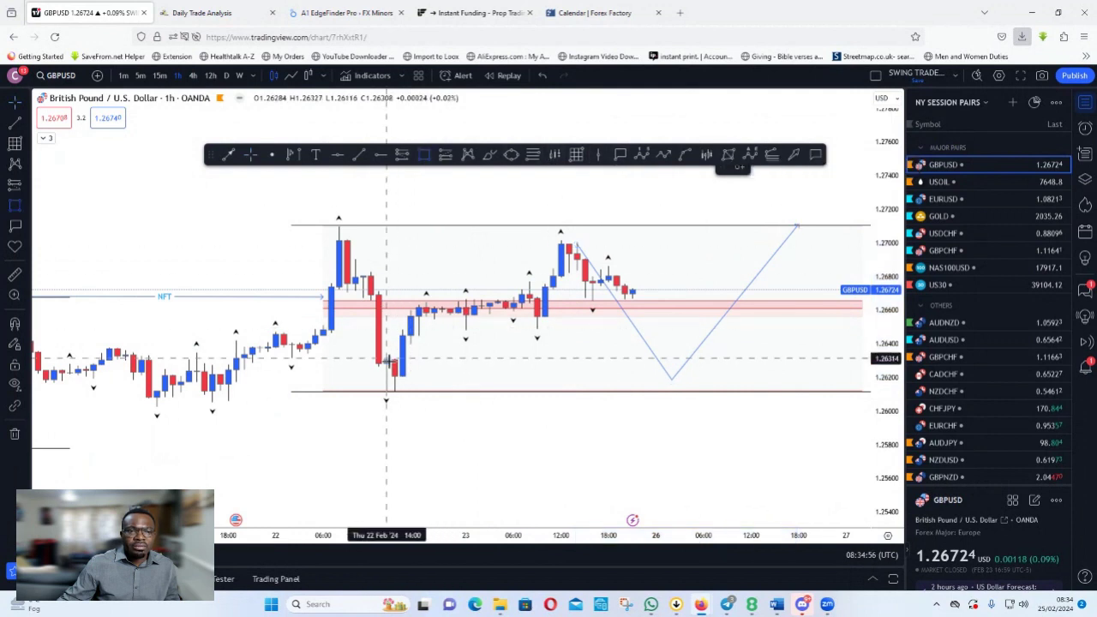
left_click_drag(386, 358, 663, 370)
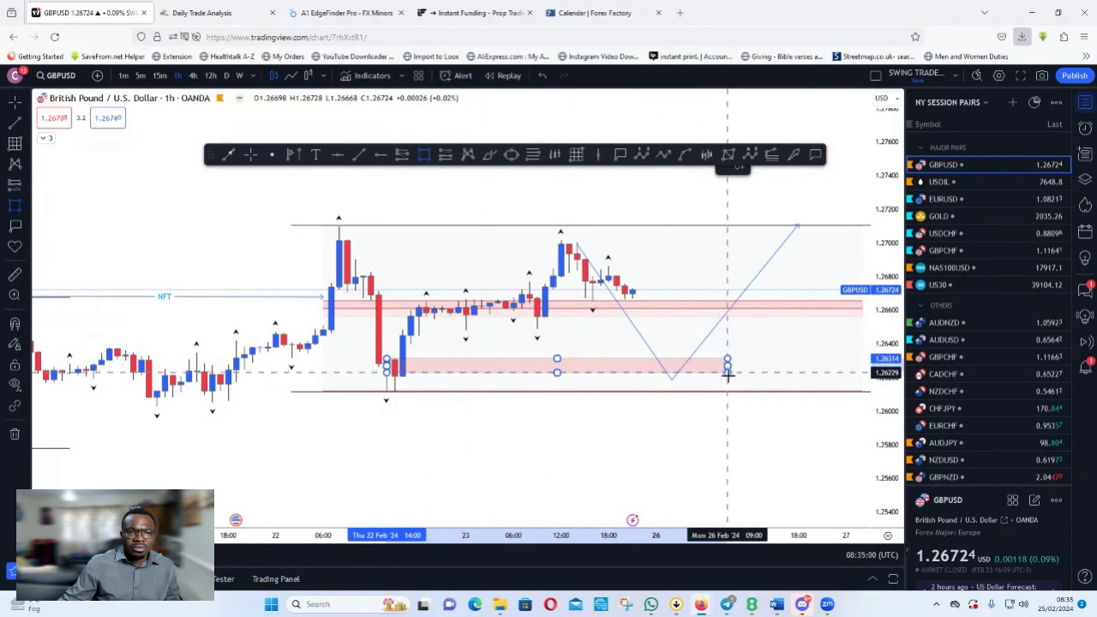
Step: Raise the projected path's low point to about 1.2622 so it sits inside the lower rectangle zone
scroll(661, 458, "down", 1)
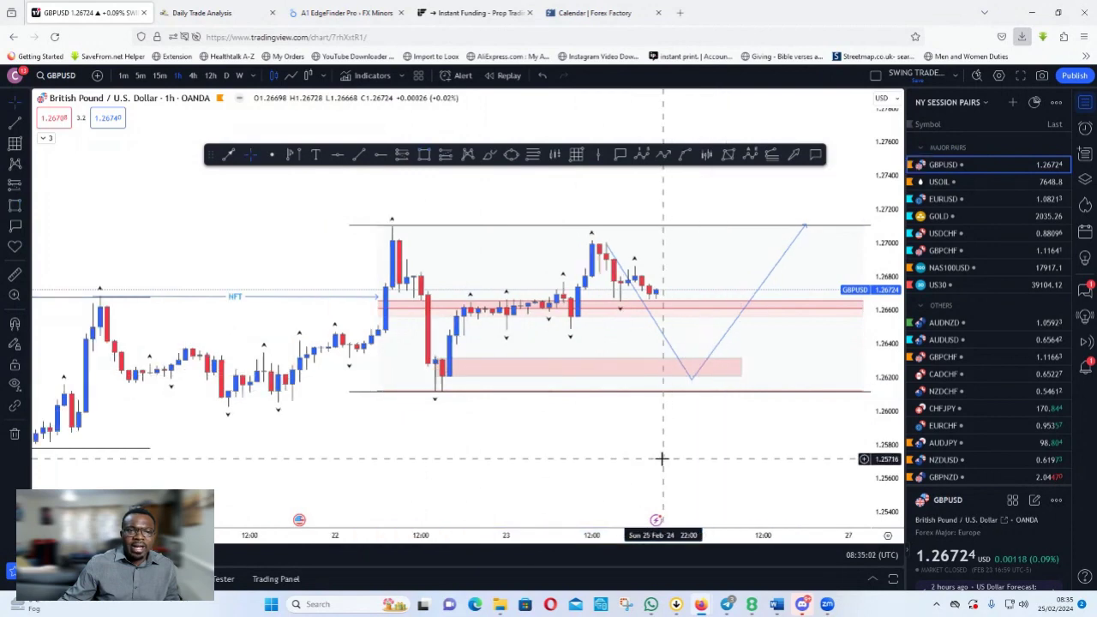
scroll(661, 458, "down", 2)
left_click_drag(660, 452, 330, 452)
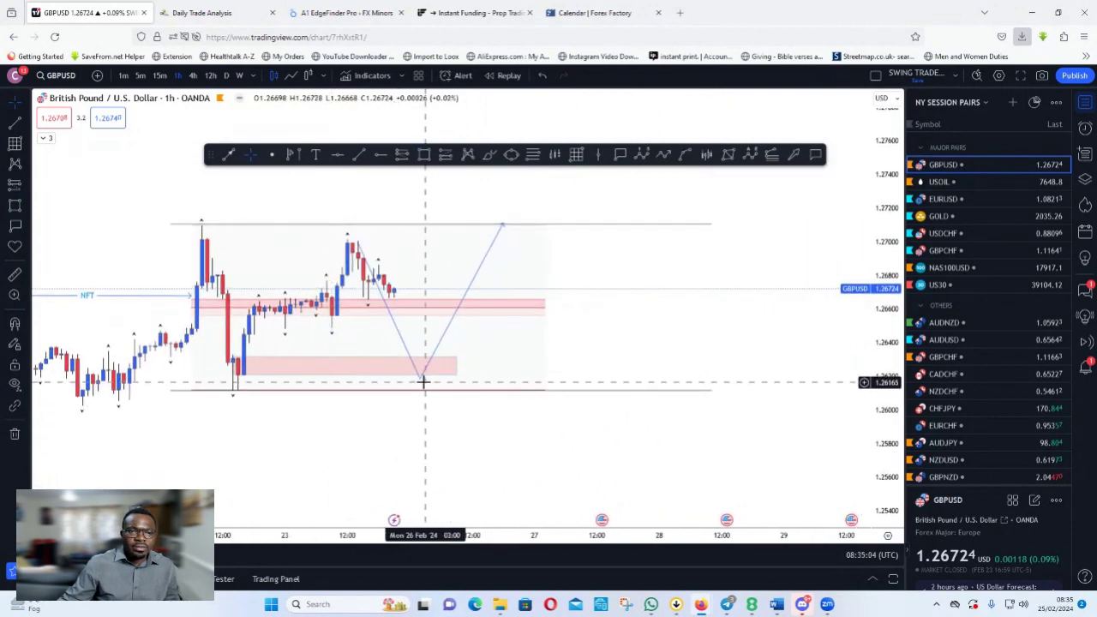
left_click_drag(423, 381, 421, 376)
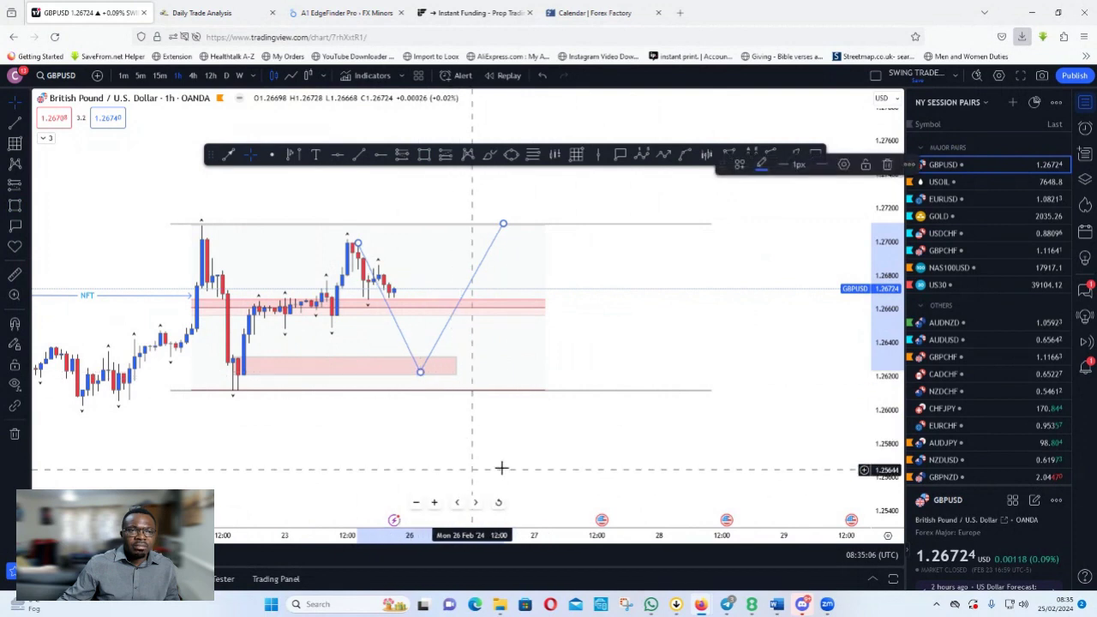
scroll(502, 465, "down", 1)
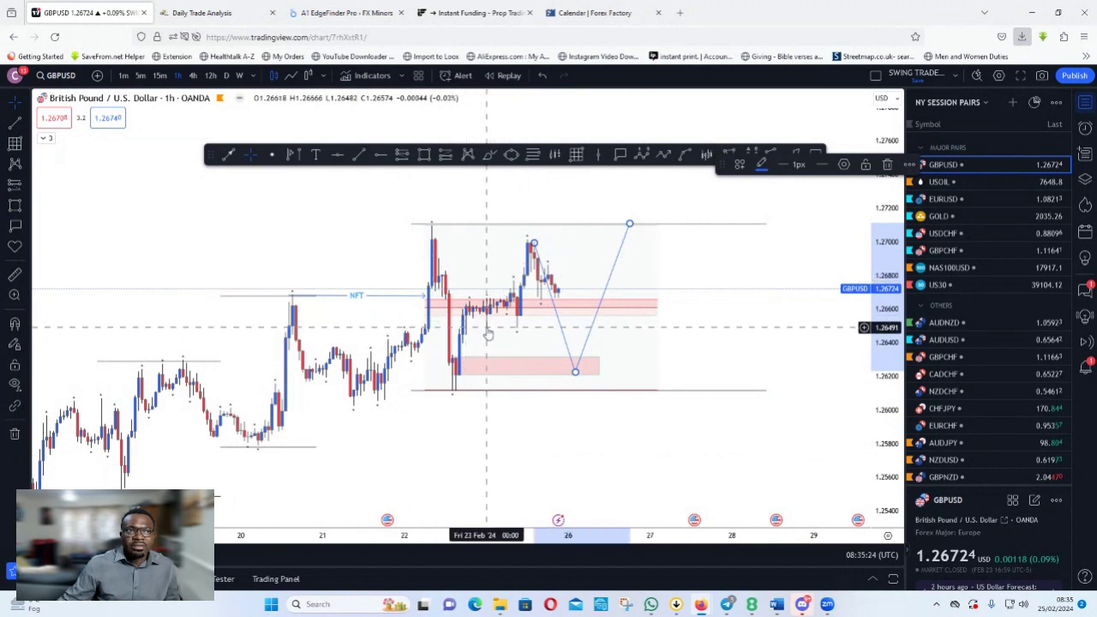
scroll(487, 335, "up", 2)
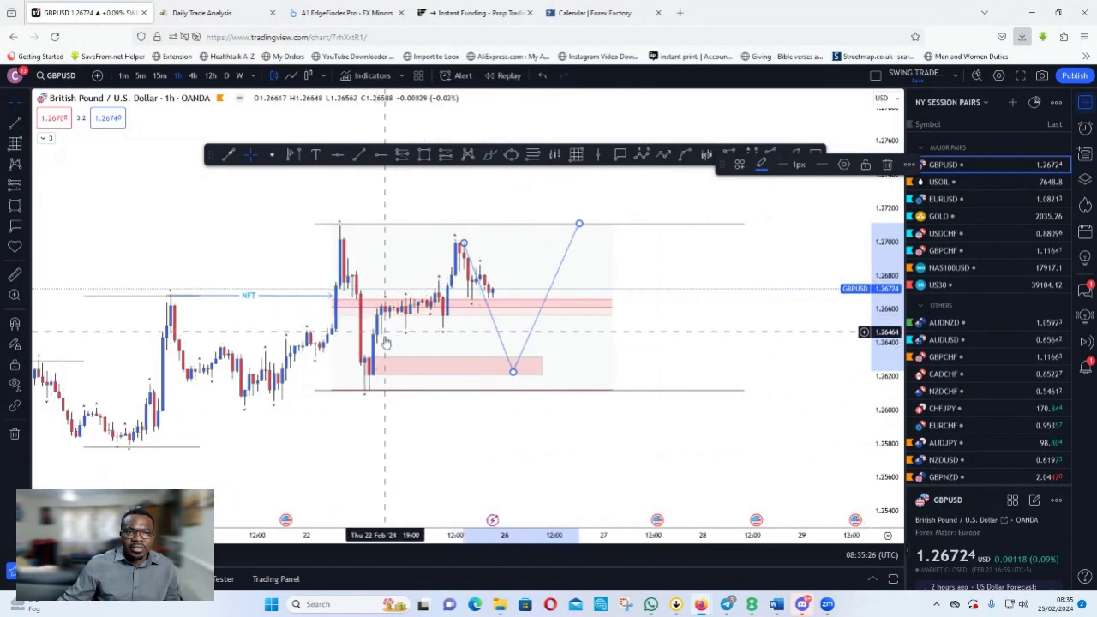
left_click_drag(403, 333, 516, 308)
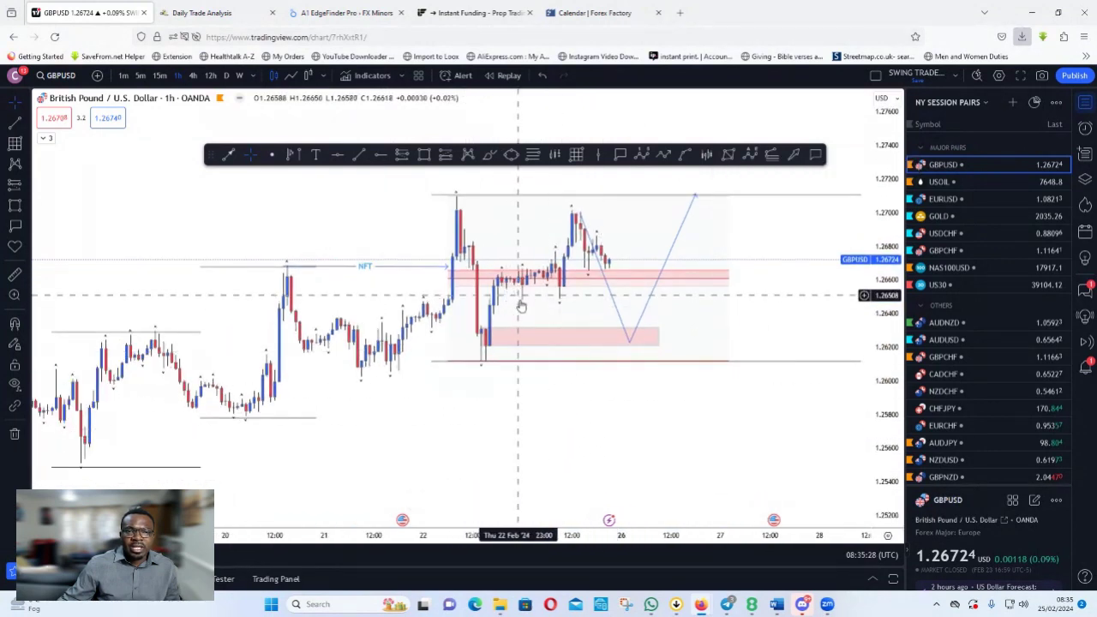
left_click_drag(540, 444, 527, 462)
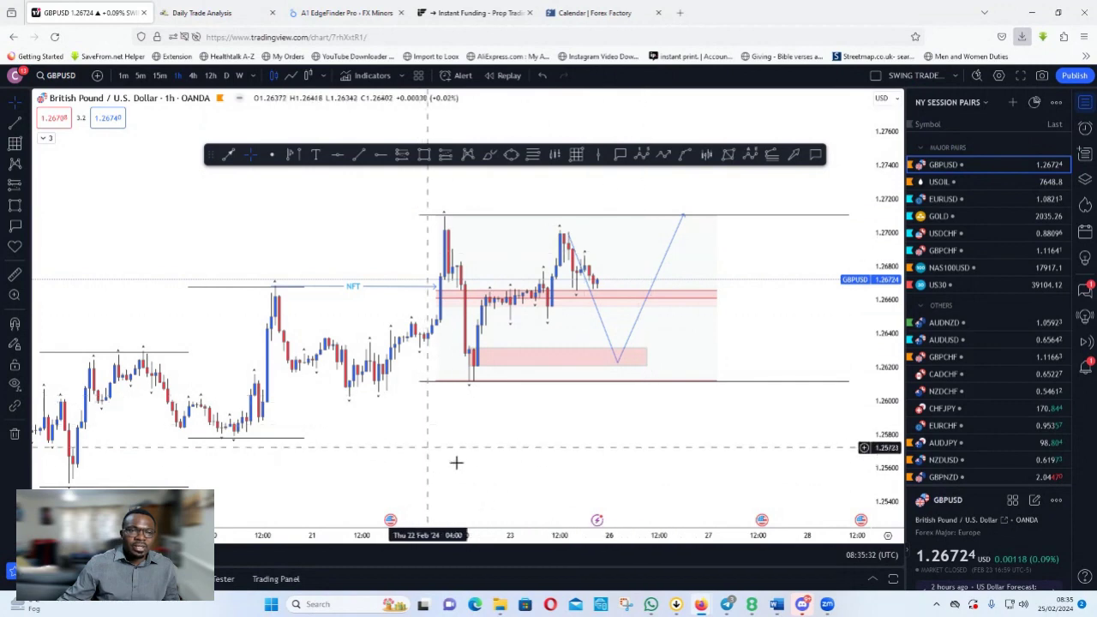
left_click_drag(462, 454, 361, 420)
scroll(446, 443, "down", 1)
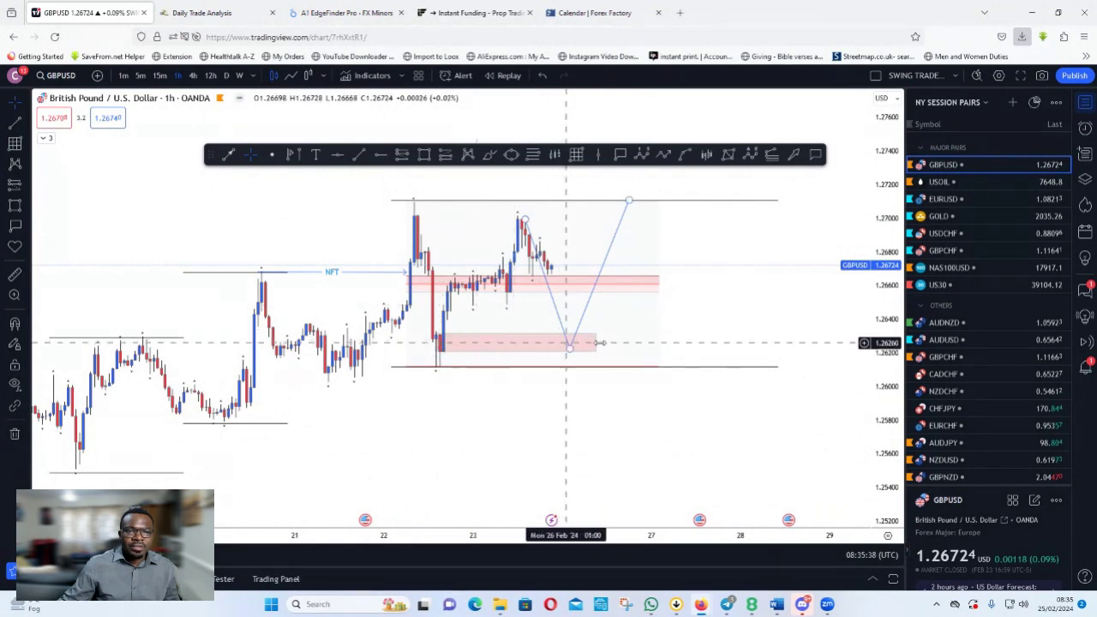
Step: On the 15-minute chart, tighten the lower demand zone to start on 22 February 15:15 with its upper edge at about 1.2626
left_click(161, 77)
scroll(417, 431, "up", 3)
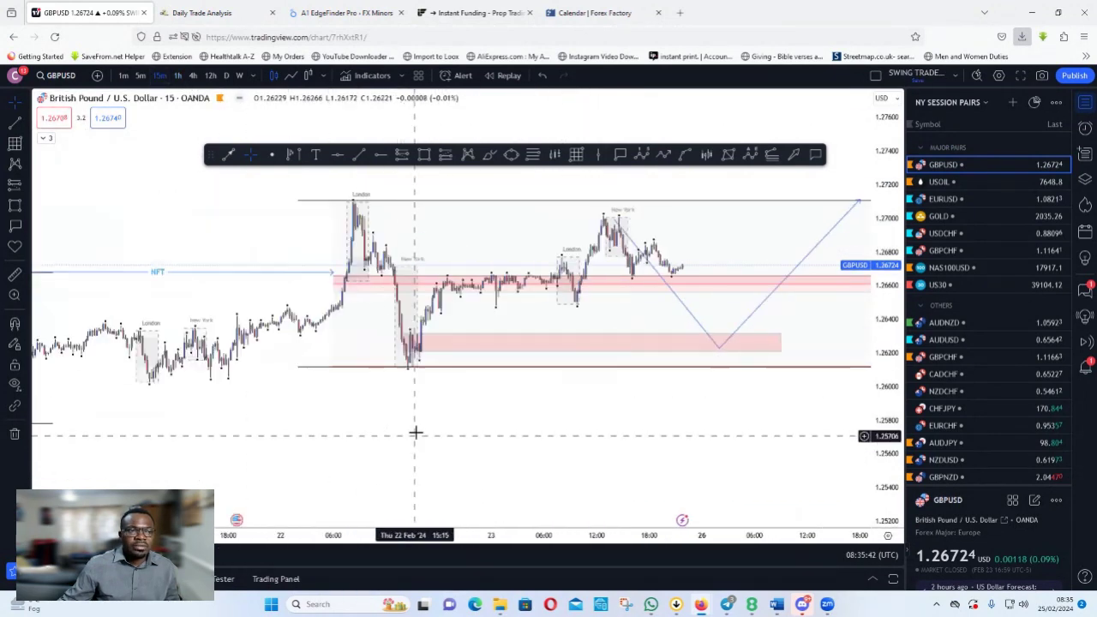
scroll(420, 433, "up", 3)
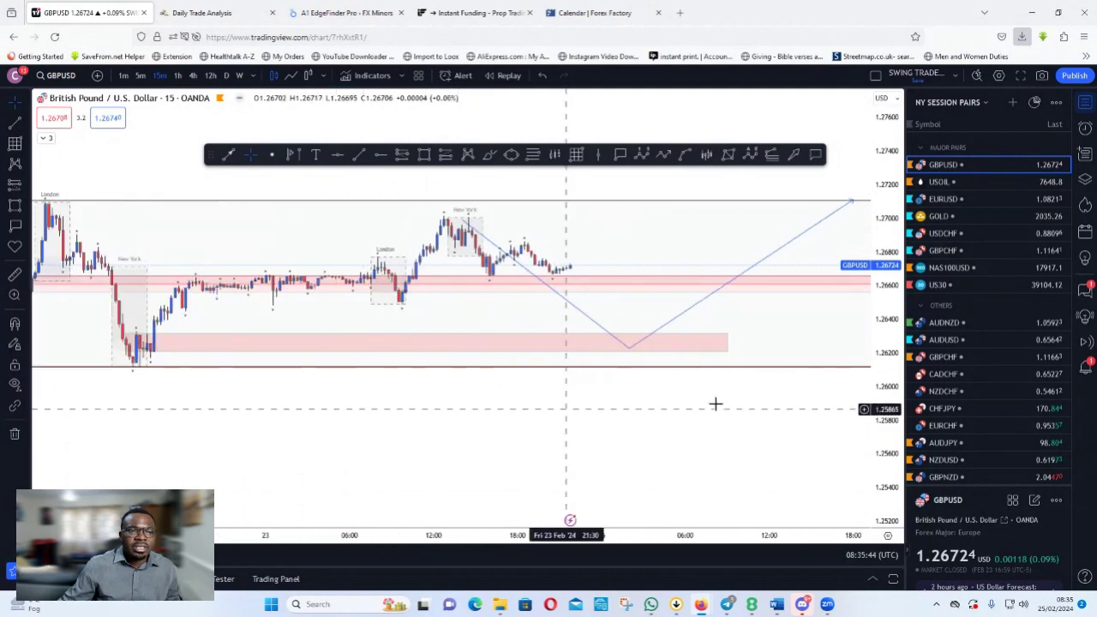
left_click_drag(878, 428, 877, 385)
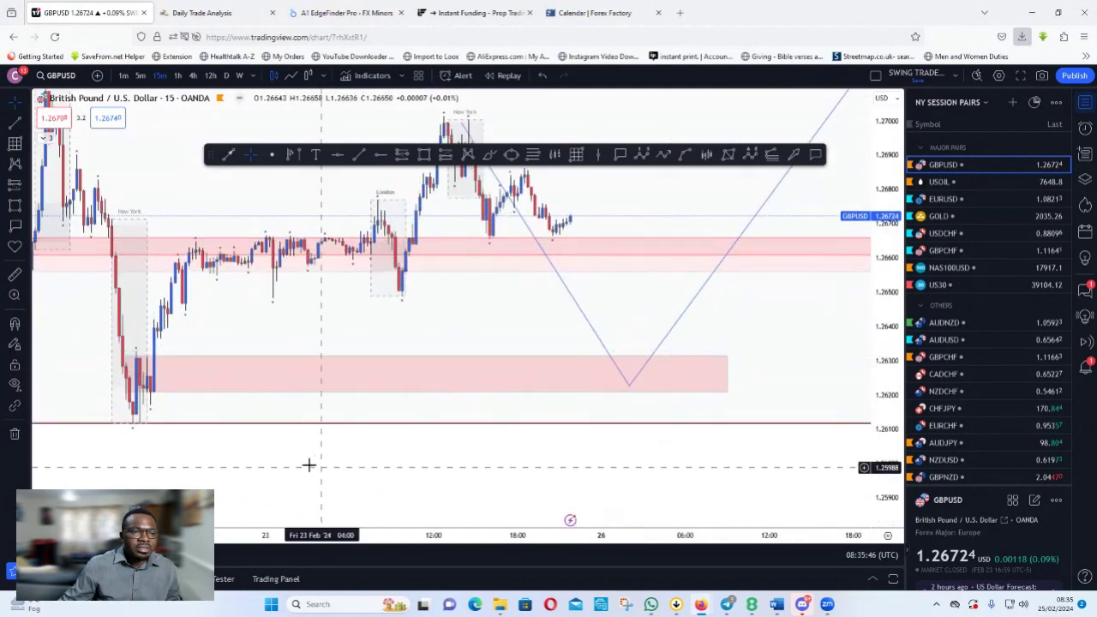
left_click_drag(311, 443, 508, 381)
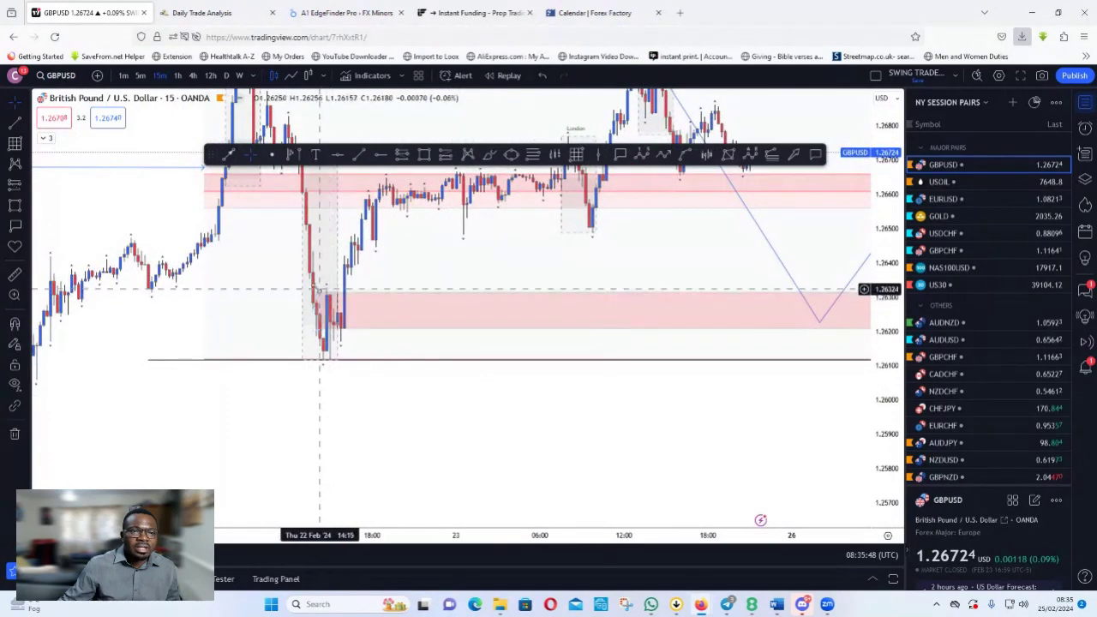
left_click_drag(315, 292, 332, 311)
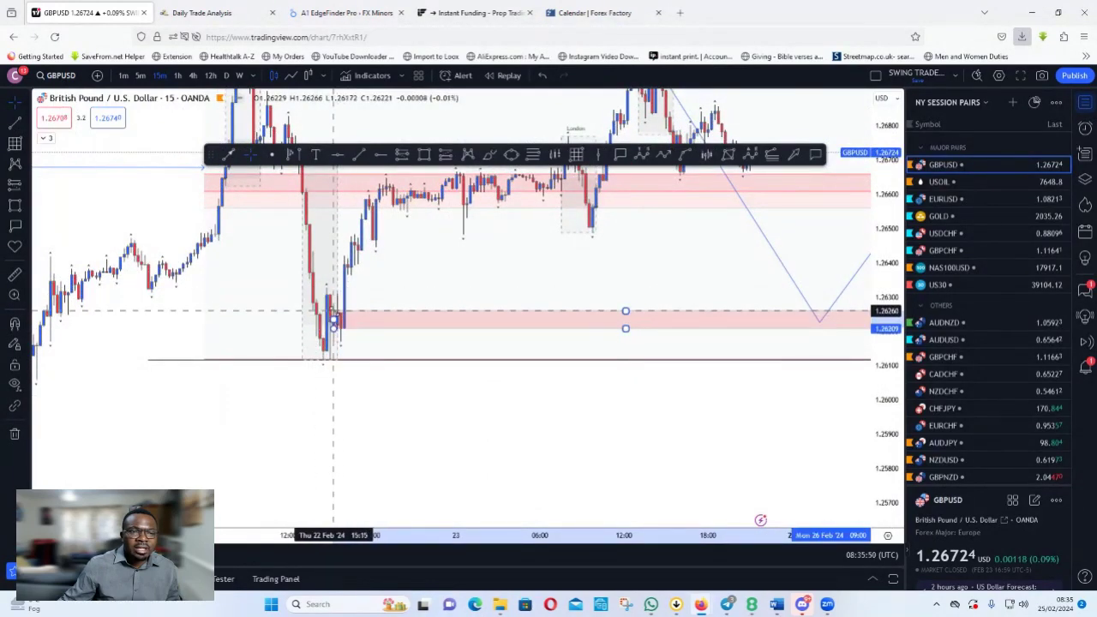
Step: Draw a rectangle supply zone from 23 February 18:15 to 26 February 10:30, between about 1.2686 and 1.2682
left_click_drag(548, 453, 255, 496)
scroll(390, 502, "down", 3)
scroll(459, 502, "up", 3)
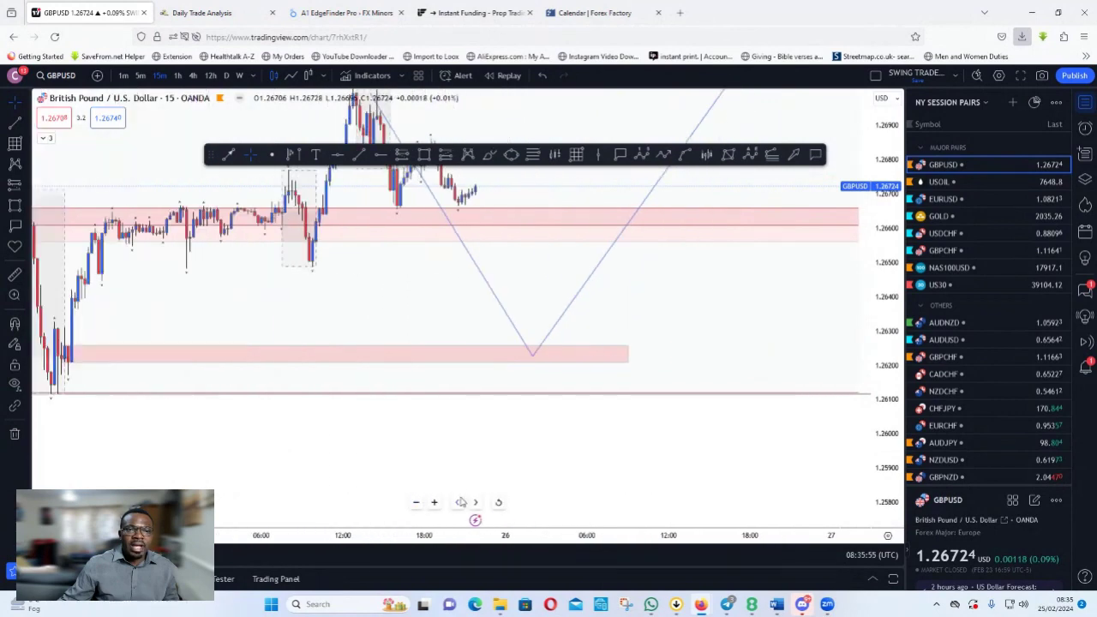
left_click_drag(896, 197, 894, 297)
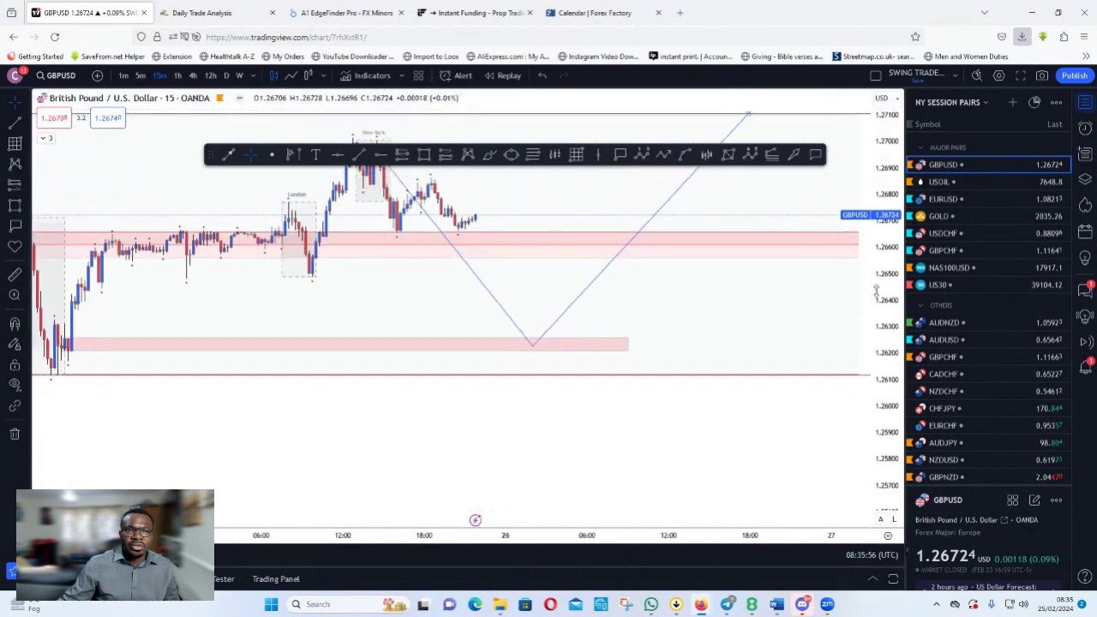
scroll(680, 397, "down", 3)
left_click_drag(644, 432, 647, 512)
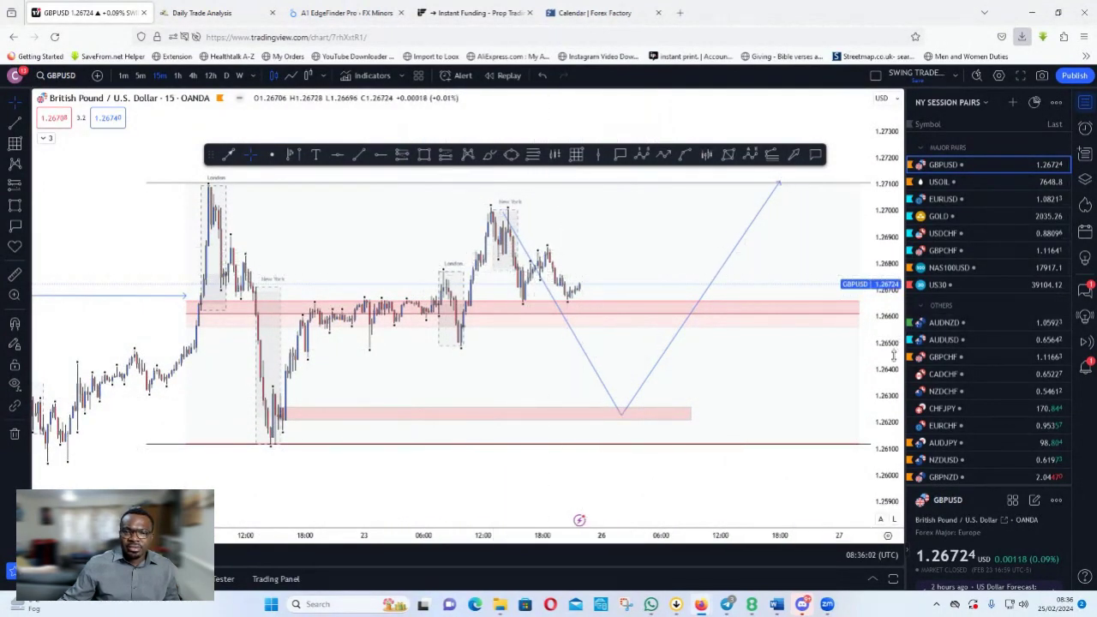
scroll(771, 321, "up", 3)
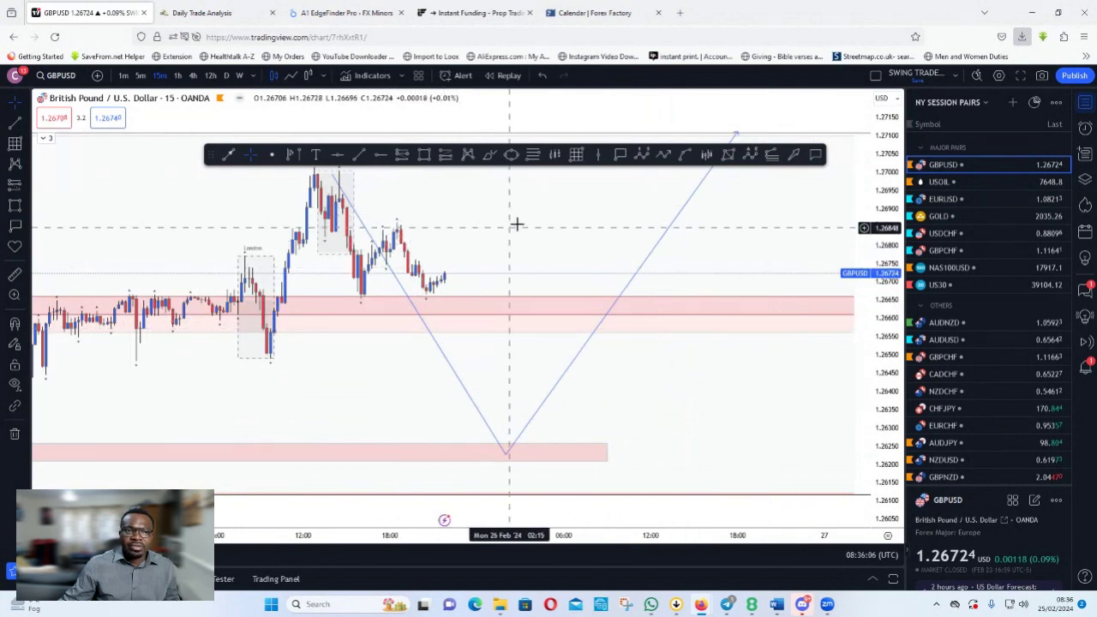
left_click(425, 155)
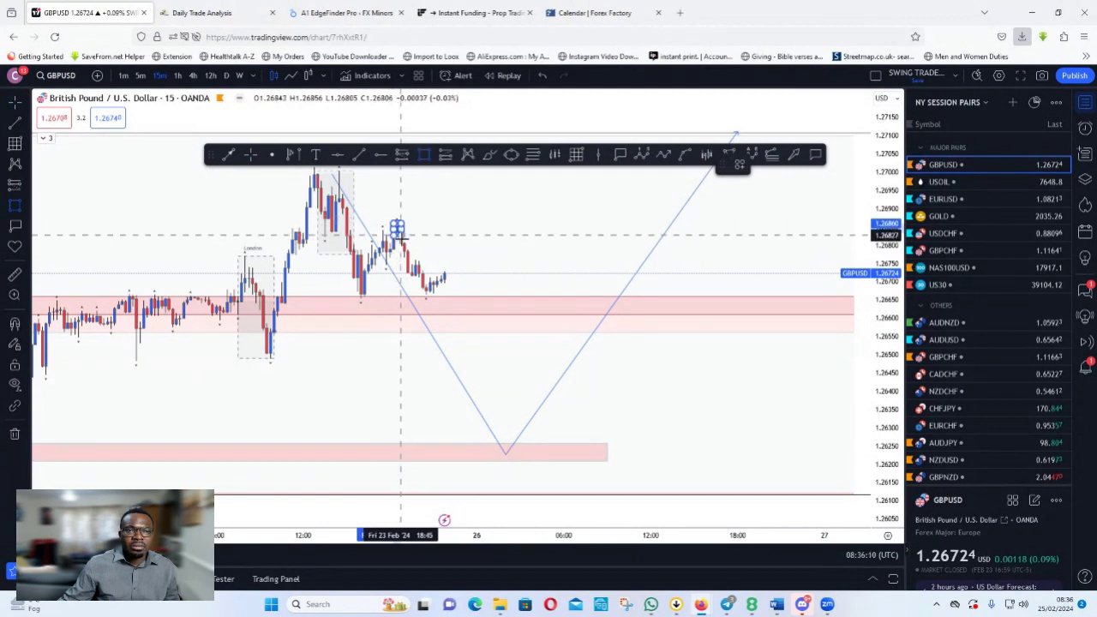
left_click_drag(394, 224, 629, 236)
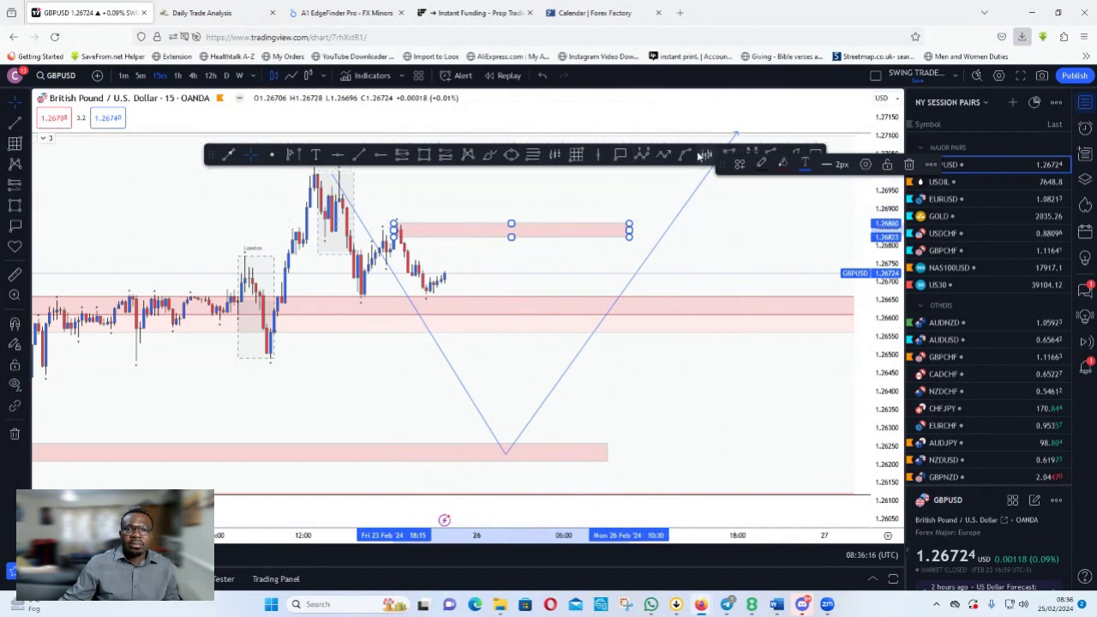
Step: Draw a projected path from the last candles near 1.2668 up to the supply zone at about 1.2686, ending down near 1.2631
left_click(664, 156)
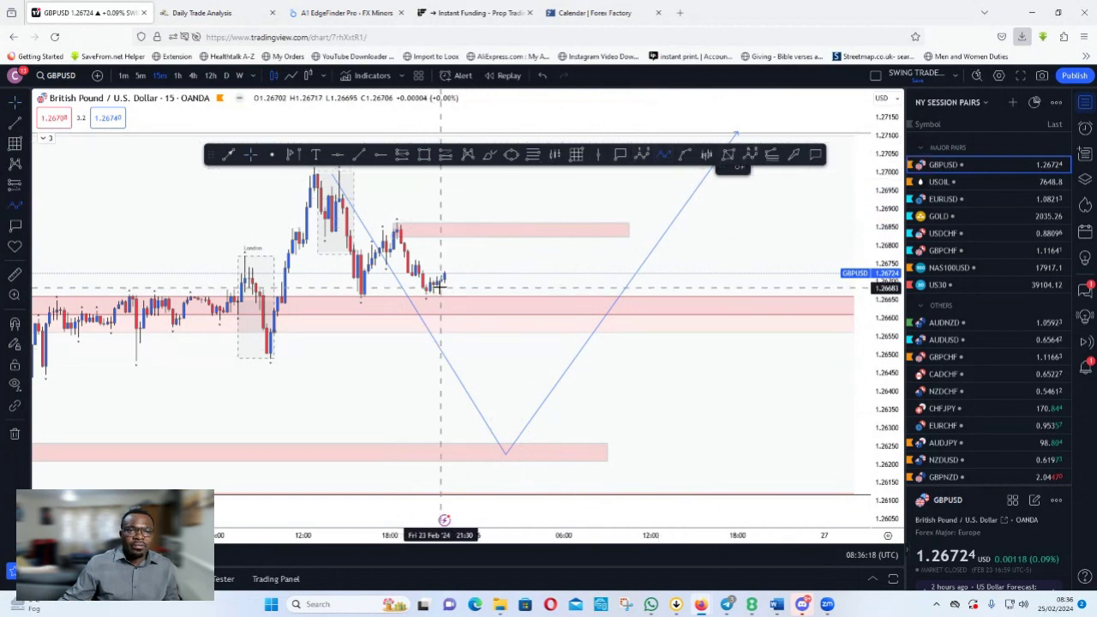
left_click(438, 287)
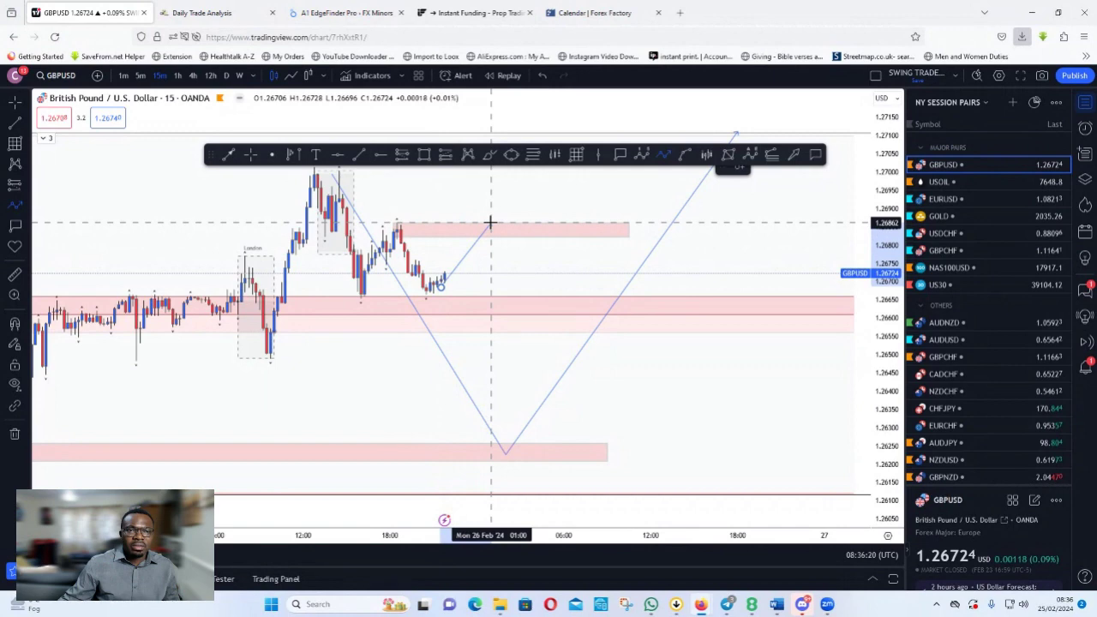
left_click(490, 222)
left_click(533, 425)
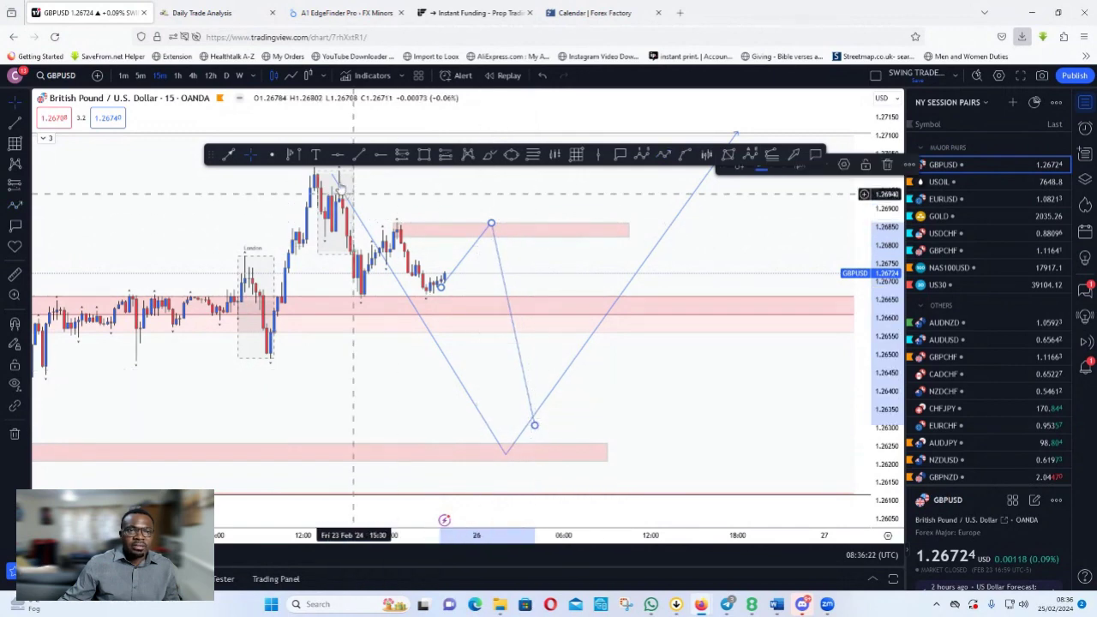
Step: Draw a second supply zone rectangle from 23 February 14:15 to 26 February 10:30, between about 1.2694 and 1.2692
left_click_drag(402, 191, 435, 238)
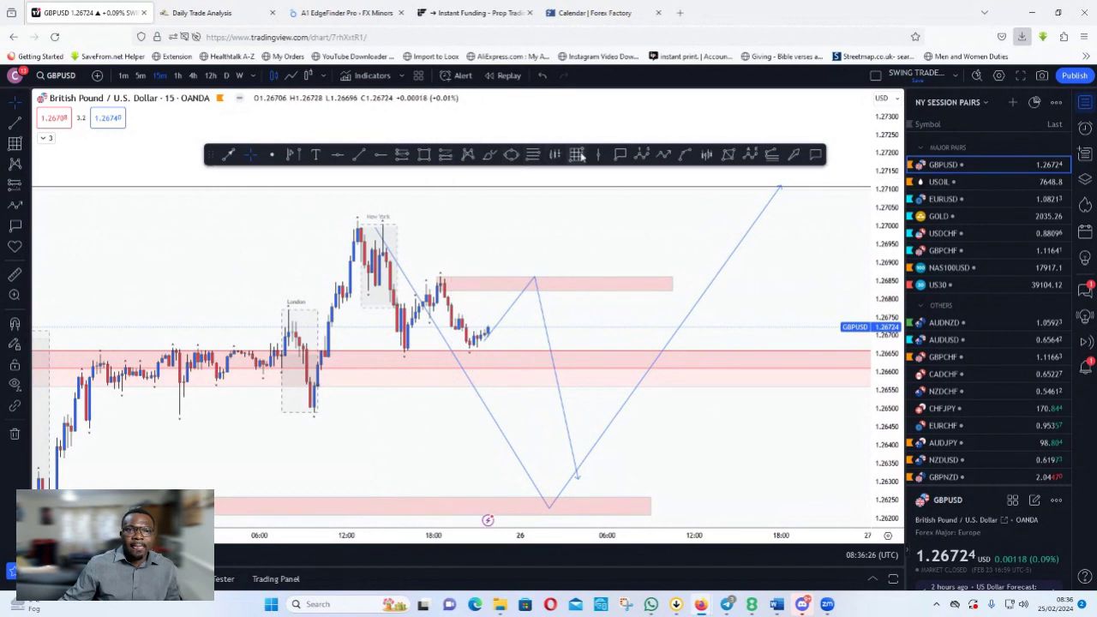
left_click(422, 156)
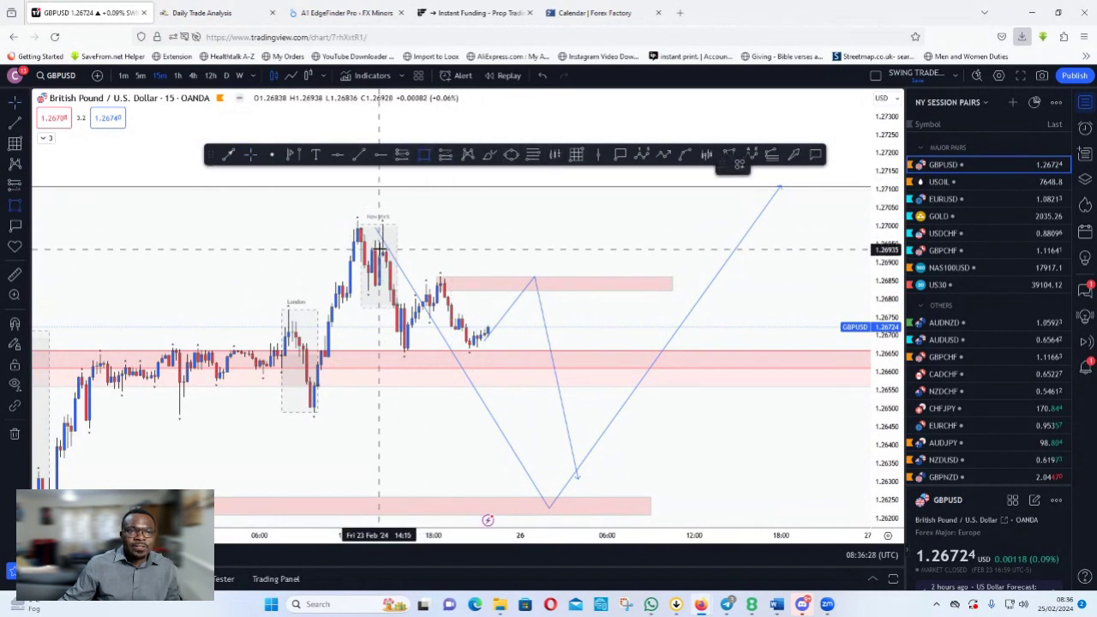
left_click_drag(379, 248, 673, 253)
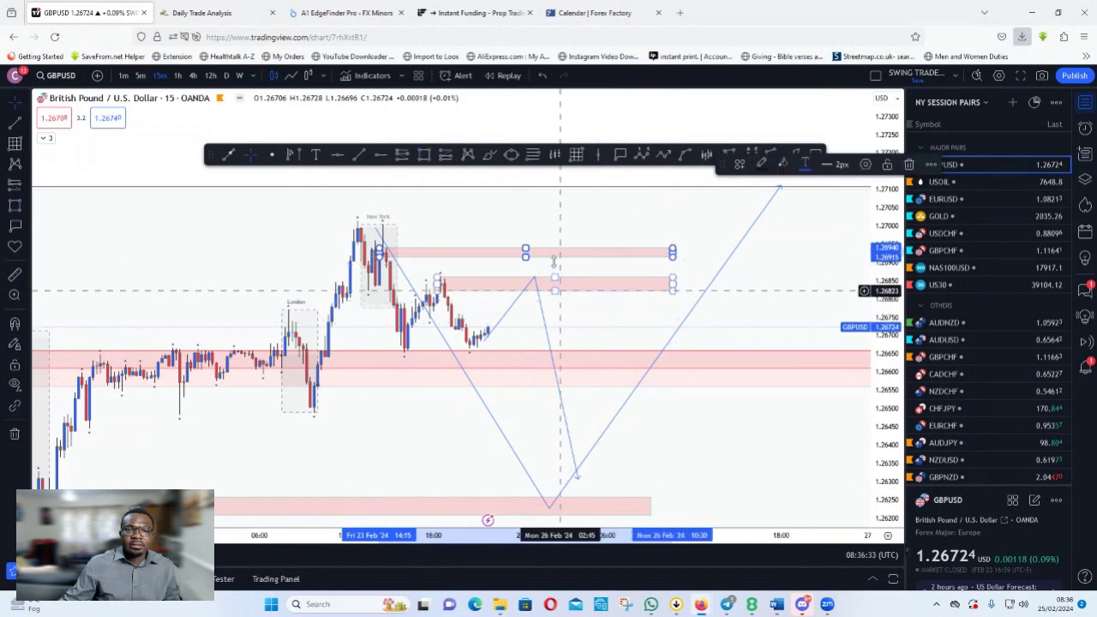
Step: Draw an alternative path from the last candles up to the higher supply zone at about 1.2693, ending down near 1.2630
left_click(643, 155)
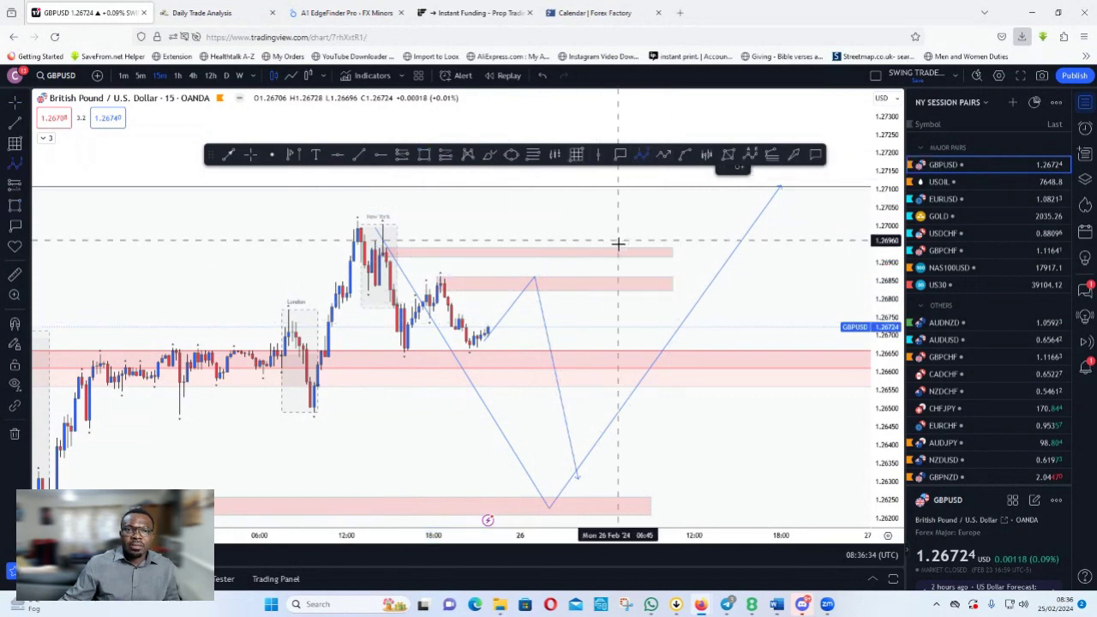
left_click(484, 332)
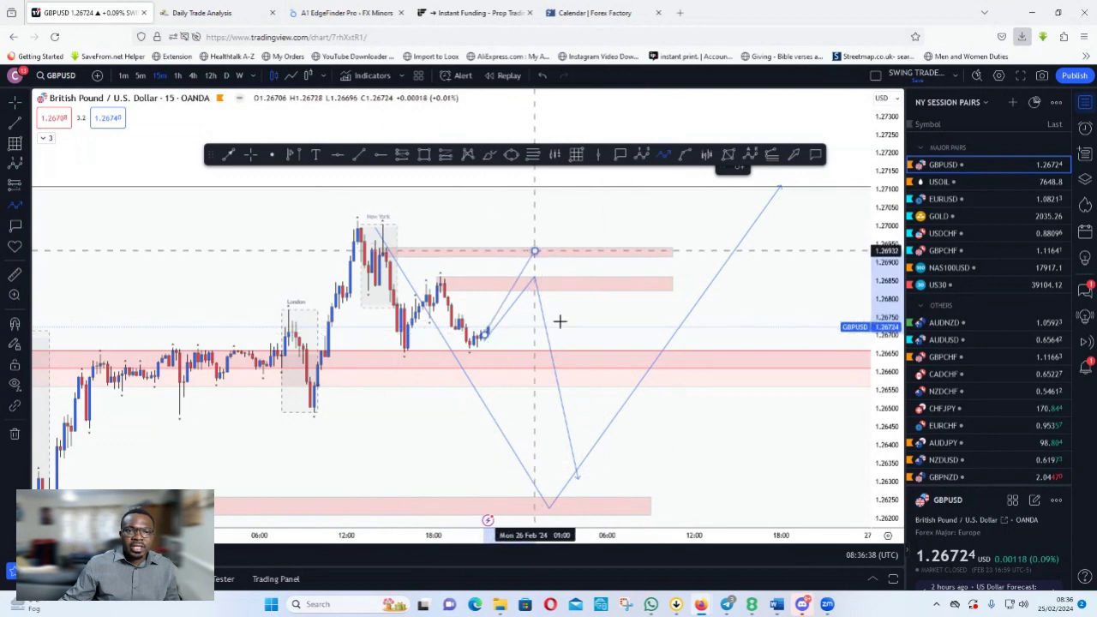
left_click(534, 251)
left_click(586, 477)
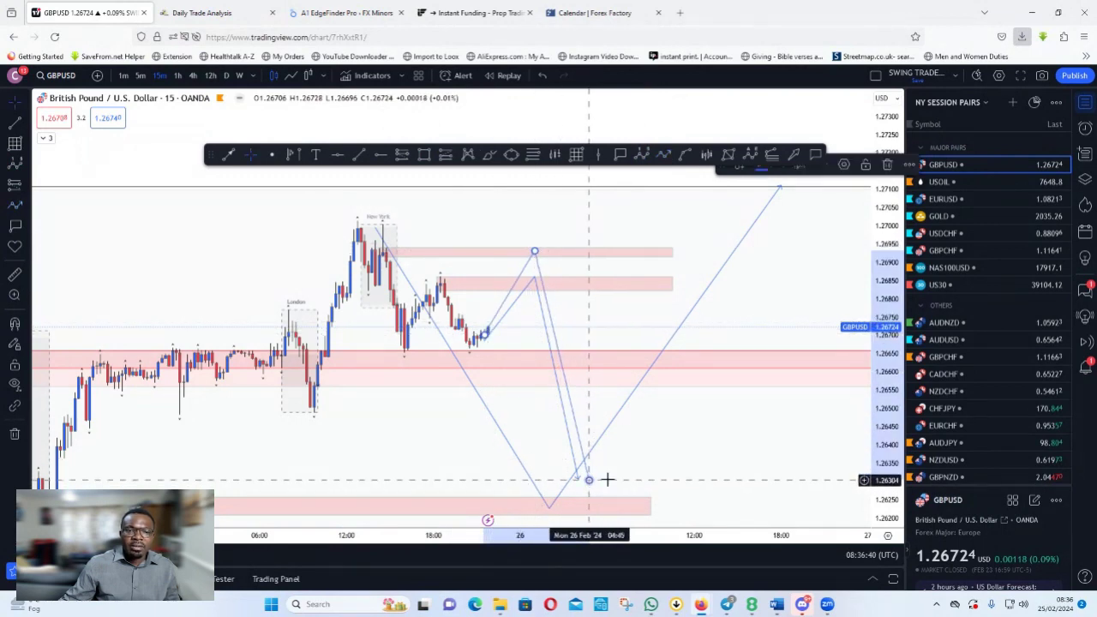
left_click_drag(531, 464, 562, 385)
mouse_move(362, 385)
left_mouse_down()
mouse_move(286, 436)
mouse_move(277, 475)
left_mouse_up()
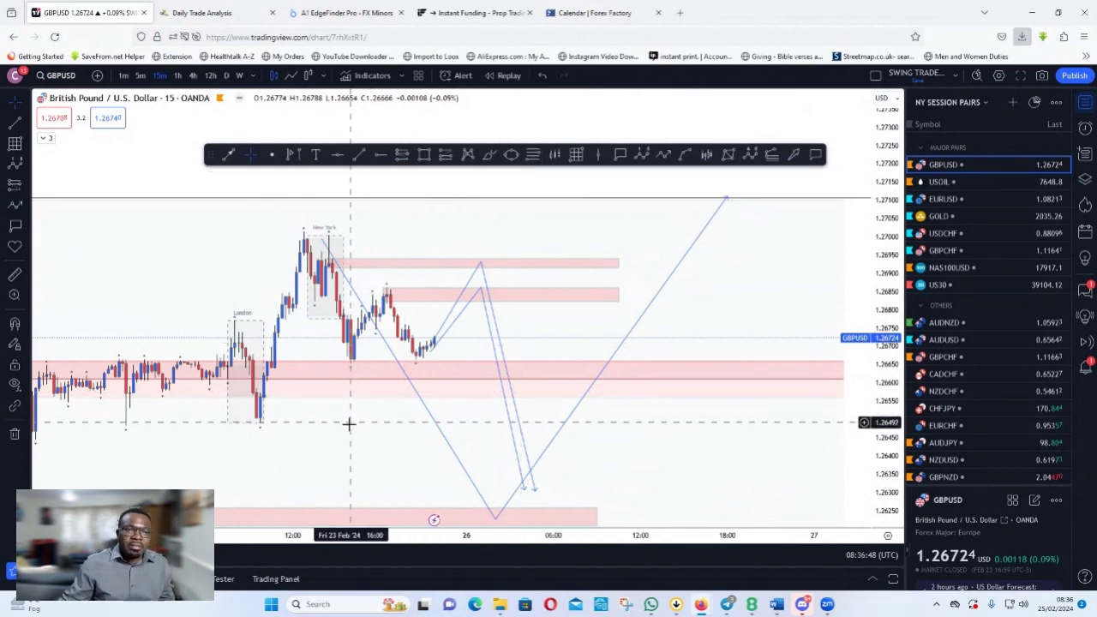
left_click_drag(345, 432, 387, 384)
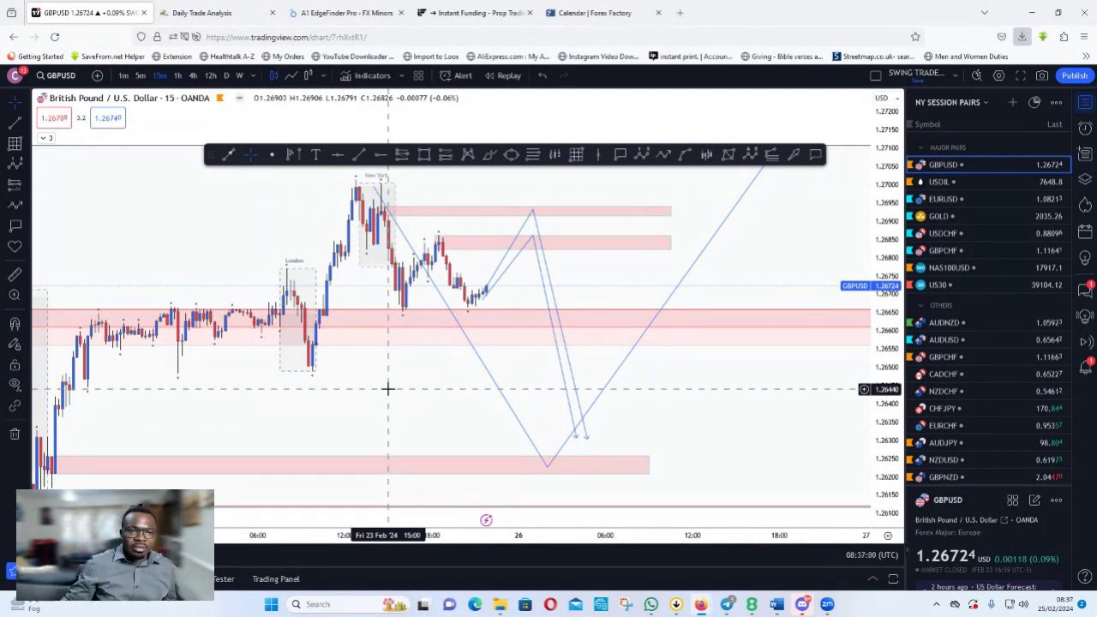
scroll(404, 362, "down", 2)
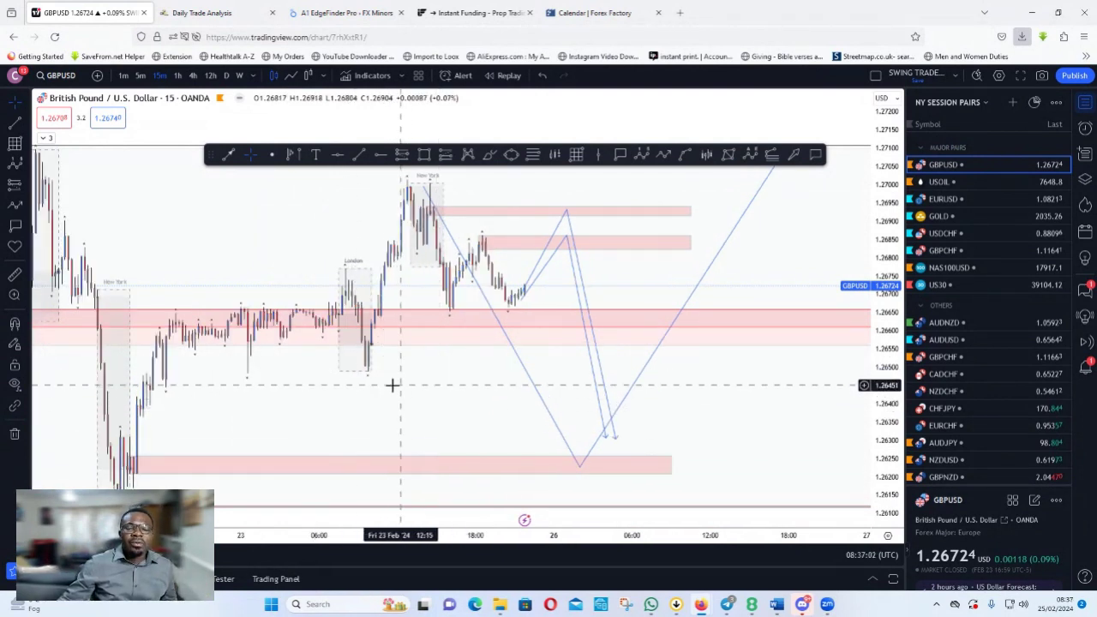
left_click_drag(389, 384, 368, 394)
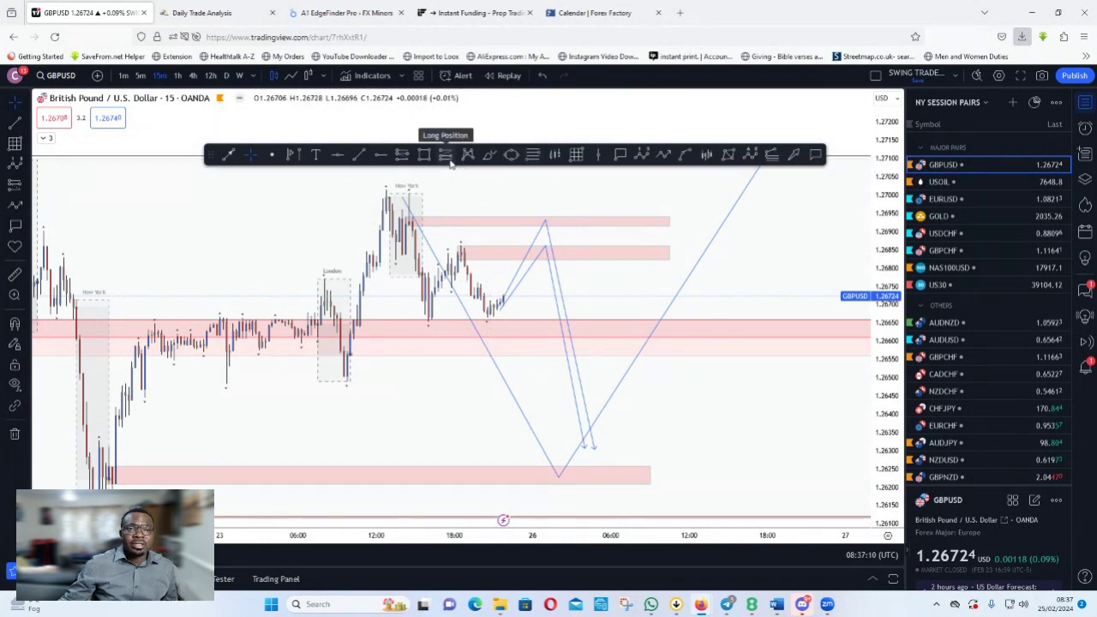
Step: Place a narrow short position at the lower supply zone with entry about 1.2686, stop 1.27037 and target 1.26236 in the demand zone
left_click(403, 156)
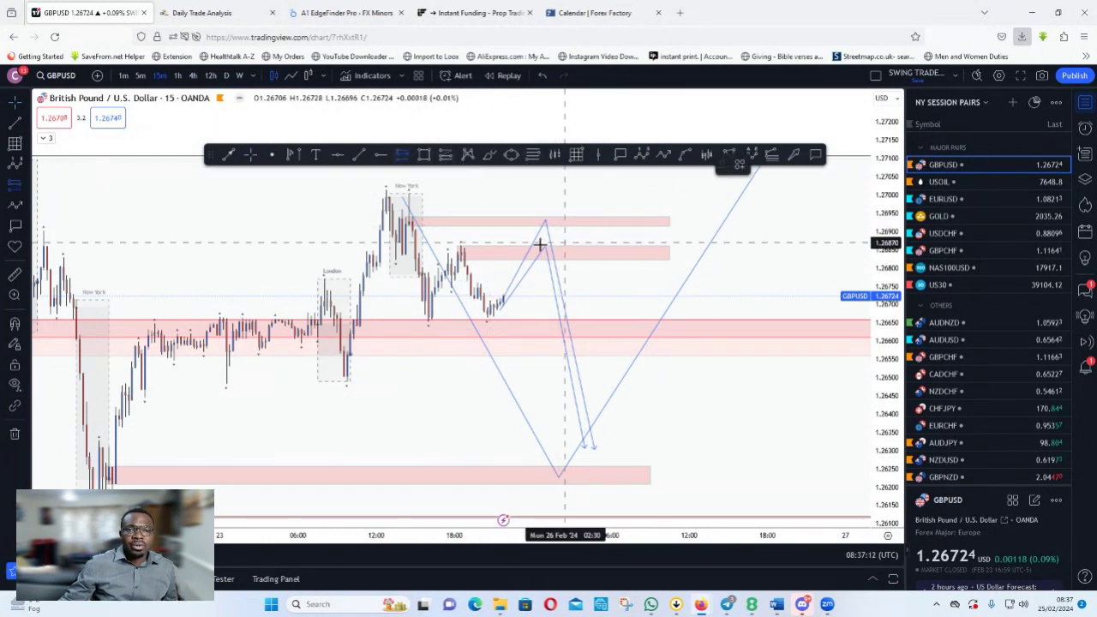
left_click(507, 247)
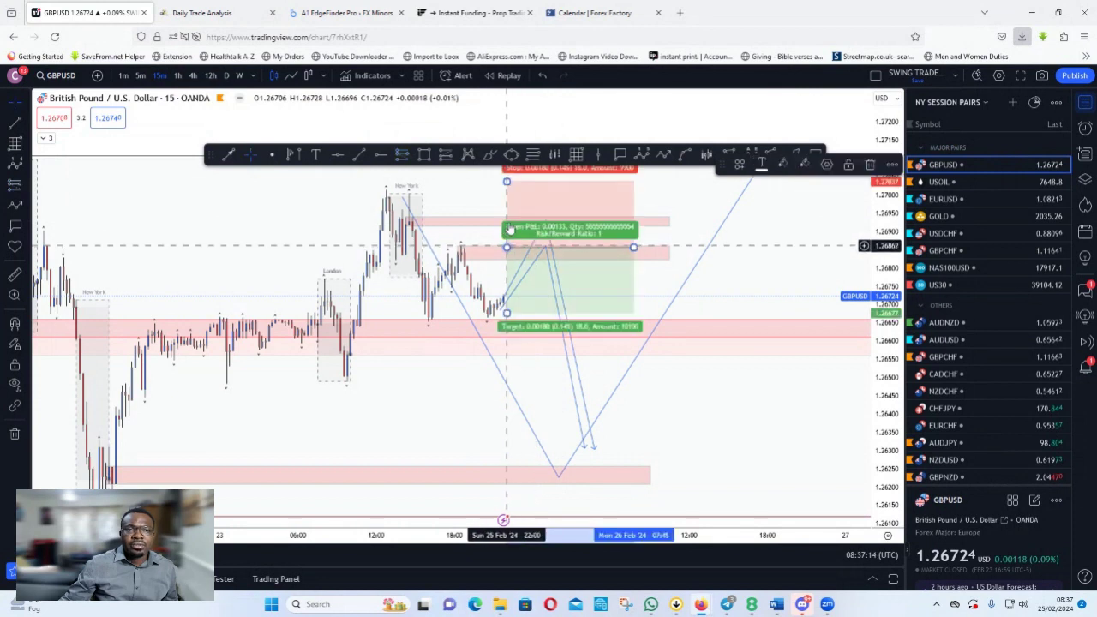
left_click_drag(561, 244, 545, 248)
left_click_drag(537, 393, 557, 473)
left_click_drag(450, 438, 467, 491)
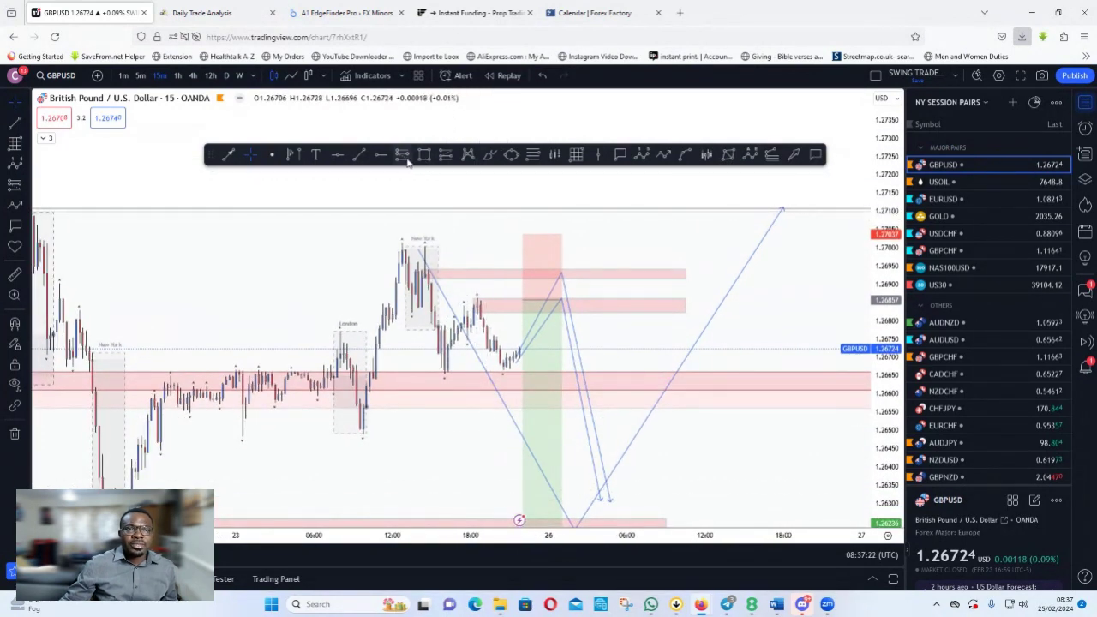
left_click(555, 401)
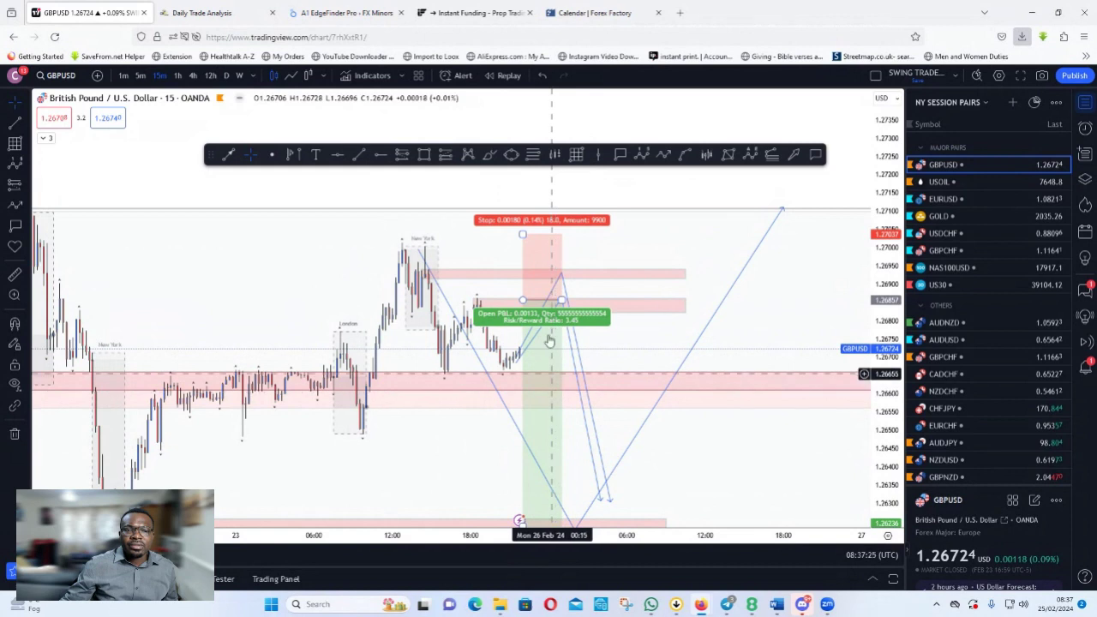
left_click(405, 183)
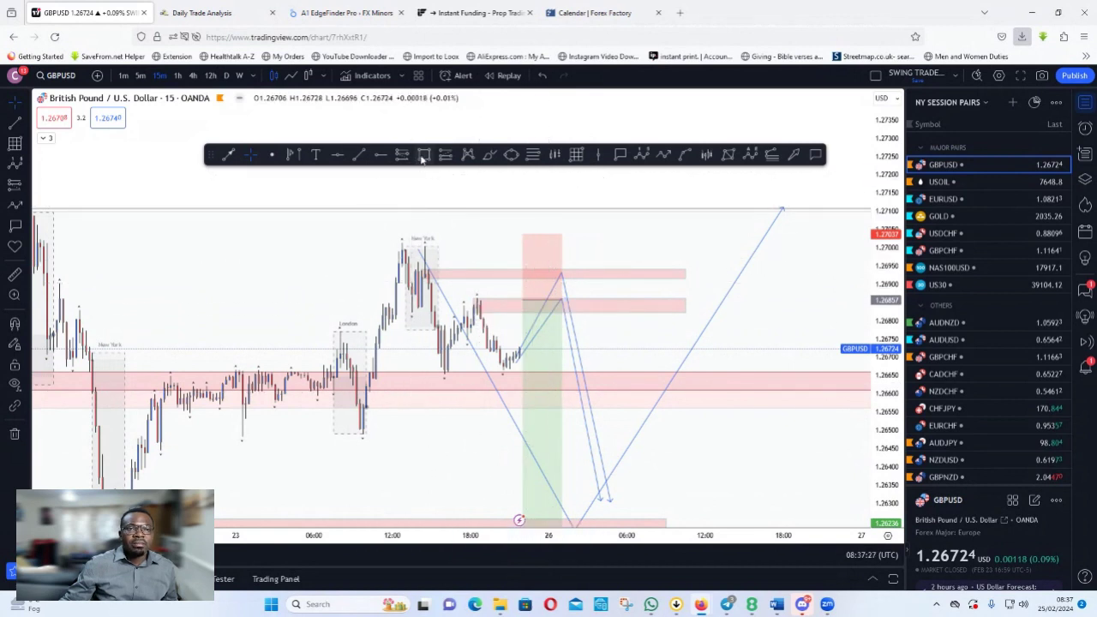
Step: Place a narrow short position at the higher supply zone with entry about 1.26926, stop 1.27008 and target 1.26263 near the demand zone
left_click(400, 155)
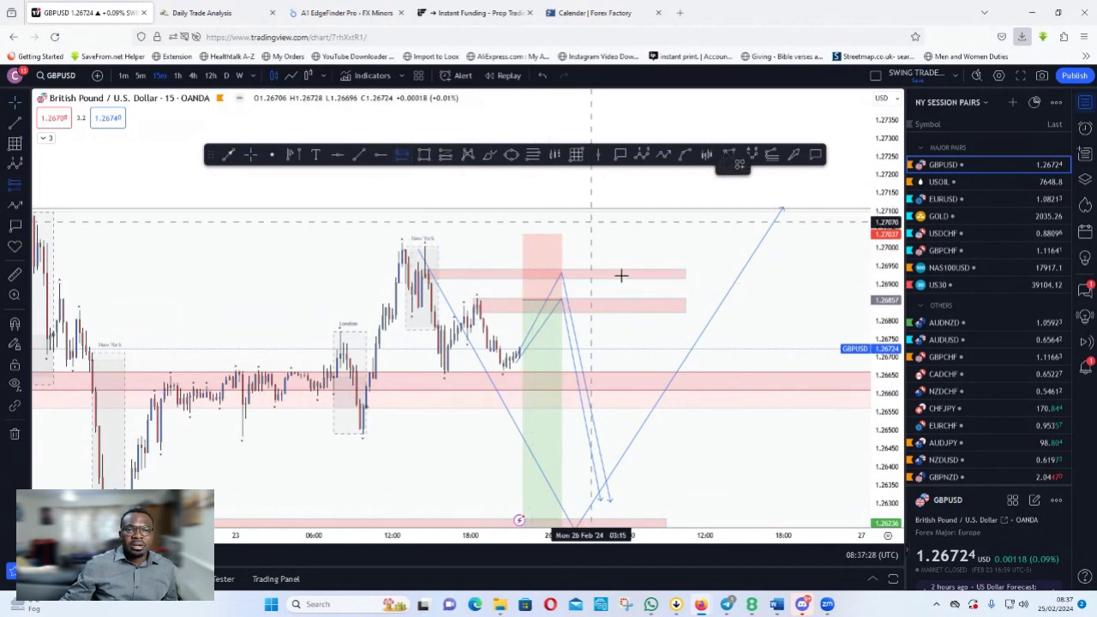
left_click(561, 274)
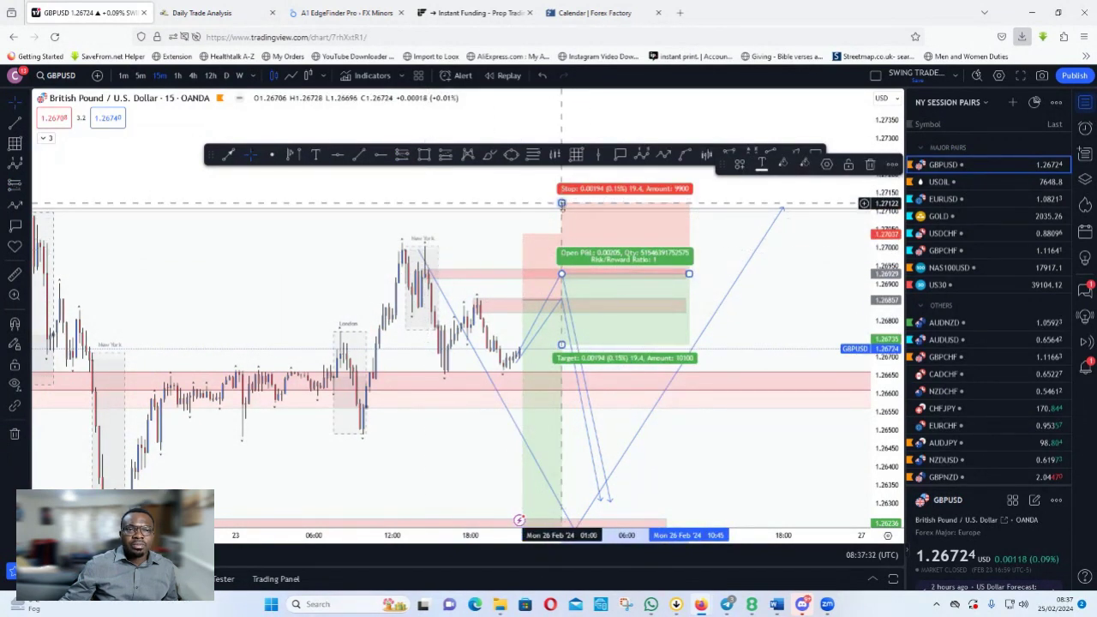
left_click_drag(561, 202, 578, 245)
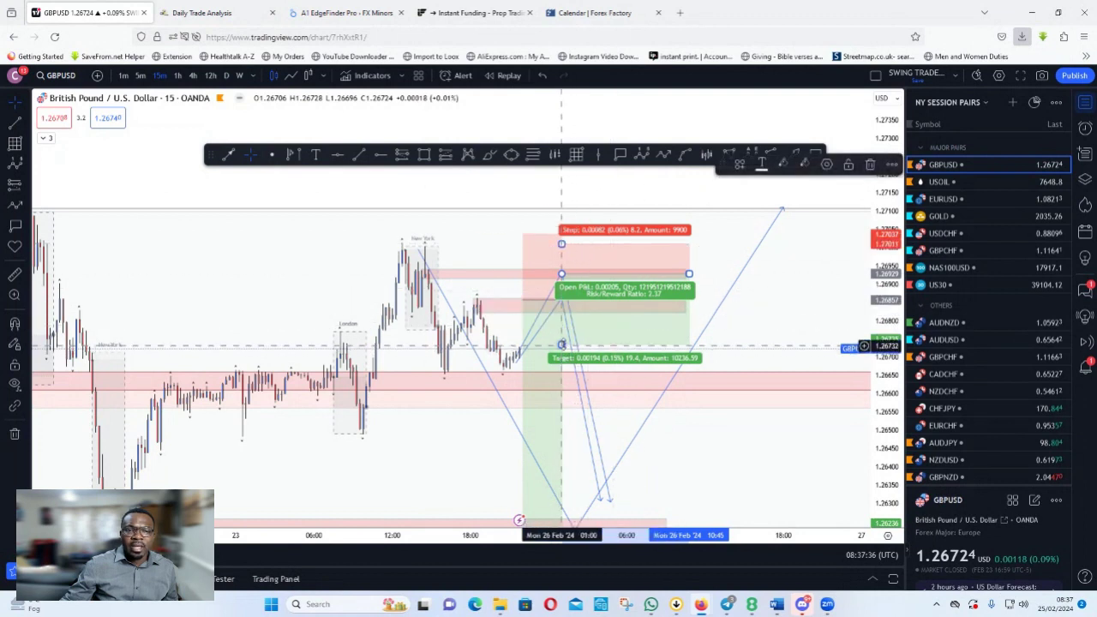
left_click_drag(561, 345, 587, 516)
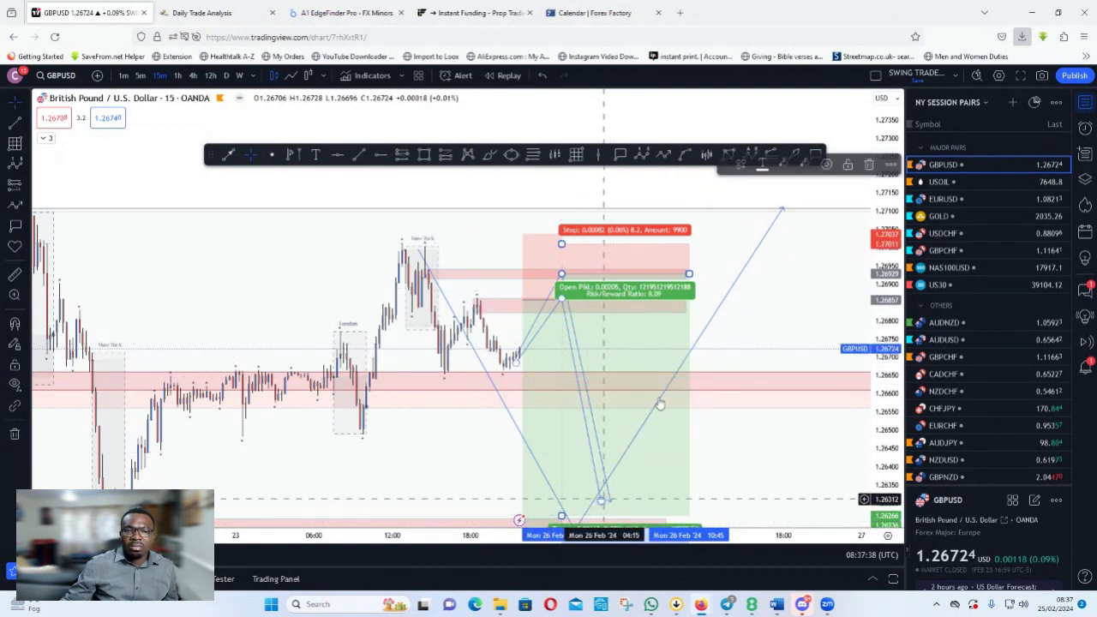
mouse_move(688, 273)
left_mouse_down()
mouse_move(623, 273)
mouse_move(612, 289)
left_mouse_up()
Step: Place a narrow long position in the demand zone with entry about 1.26219 and target 1.27009
left_click_drag(760, 485, 694, 436)
scroll(793, 377, "down", 3)
left_click(473, 434)
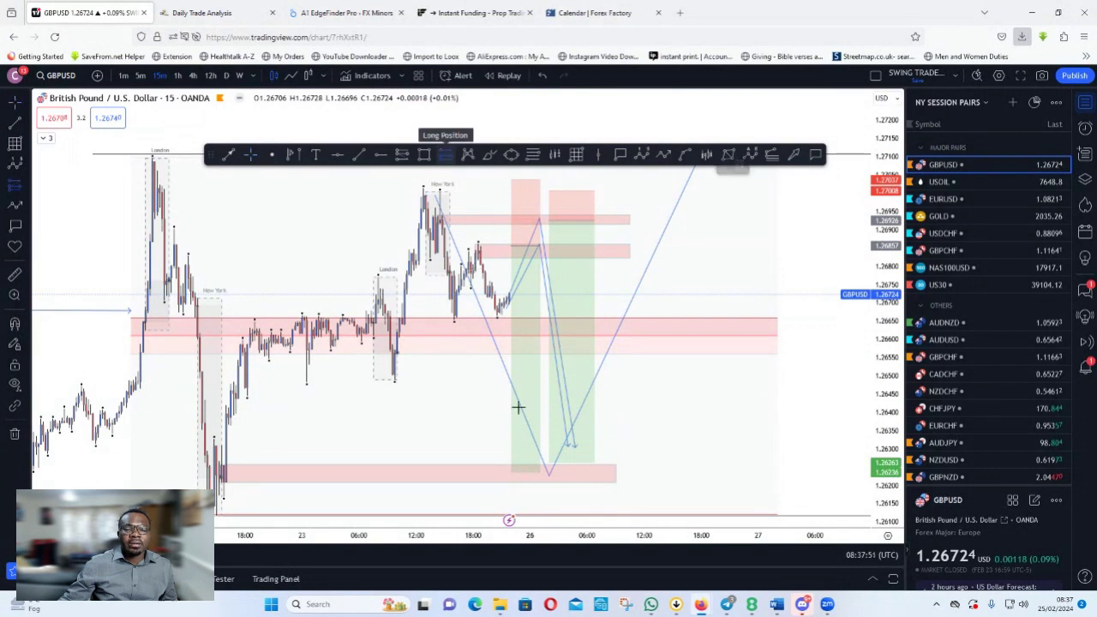
left_click(610, 478)
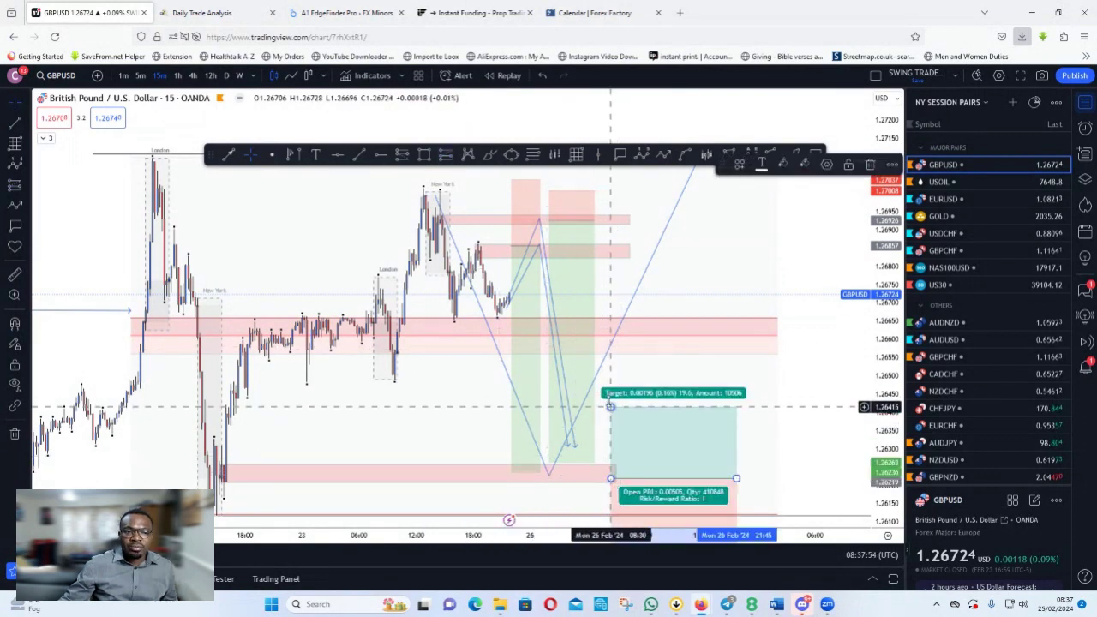
left_click_drag(610, 406, 627, 190)
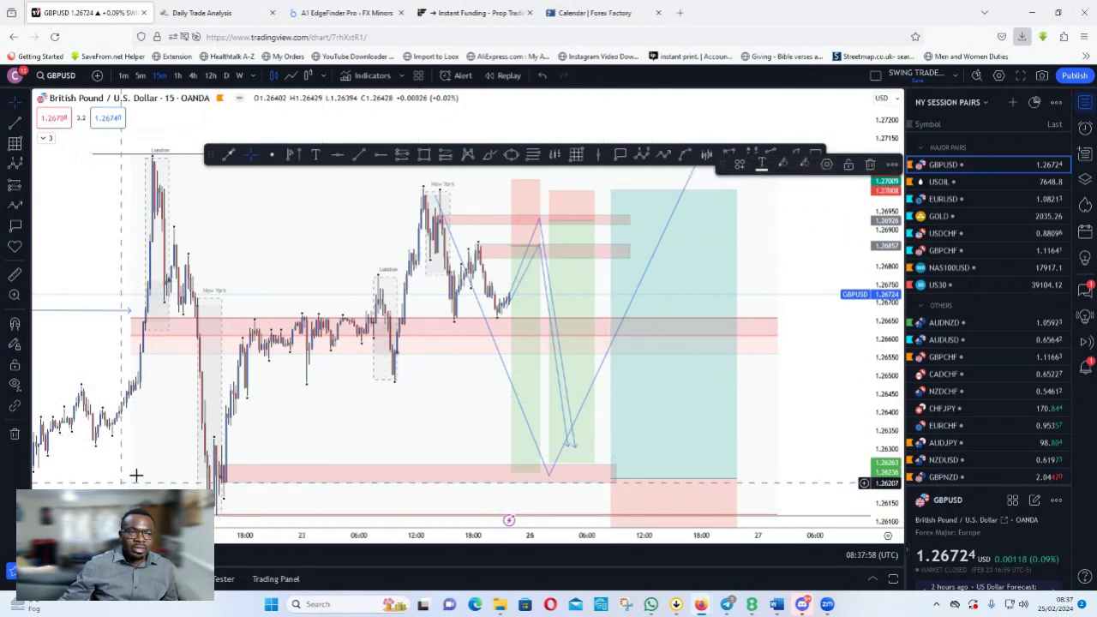
left_click_drag(135, 474, 239, 433)
left_click_drag(838, 438, 781, 438)
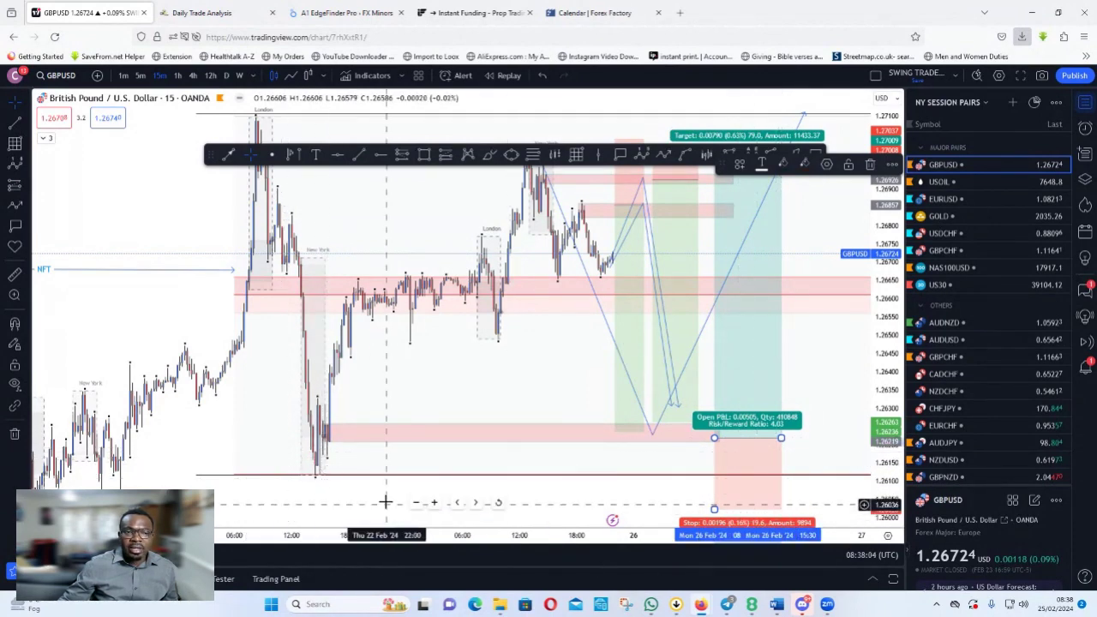
Step: Tighten the long position's stop to the low line at about 1.26114 and shift its entry to about 1.26228, spanning 07:00 to 14:00
left_click_drag(385, 502, 484, 440)
scroll(442, 451, "up", 3)
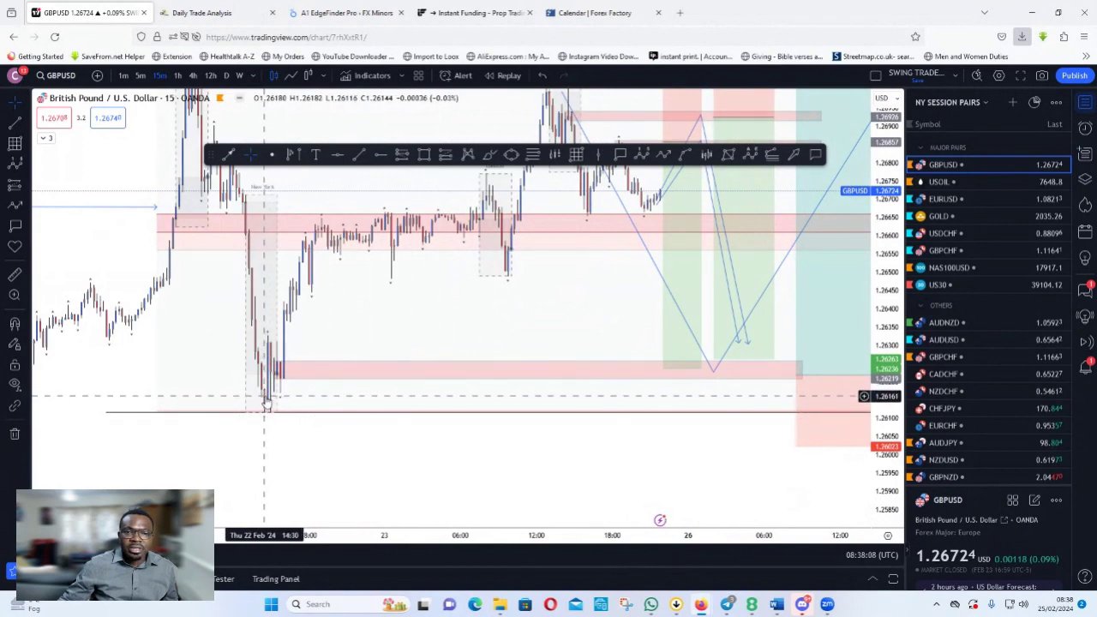
left_click_drag(795, 445, 795, 415)
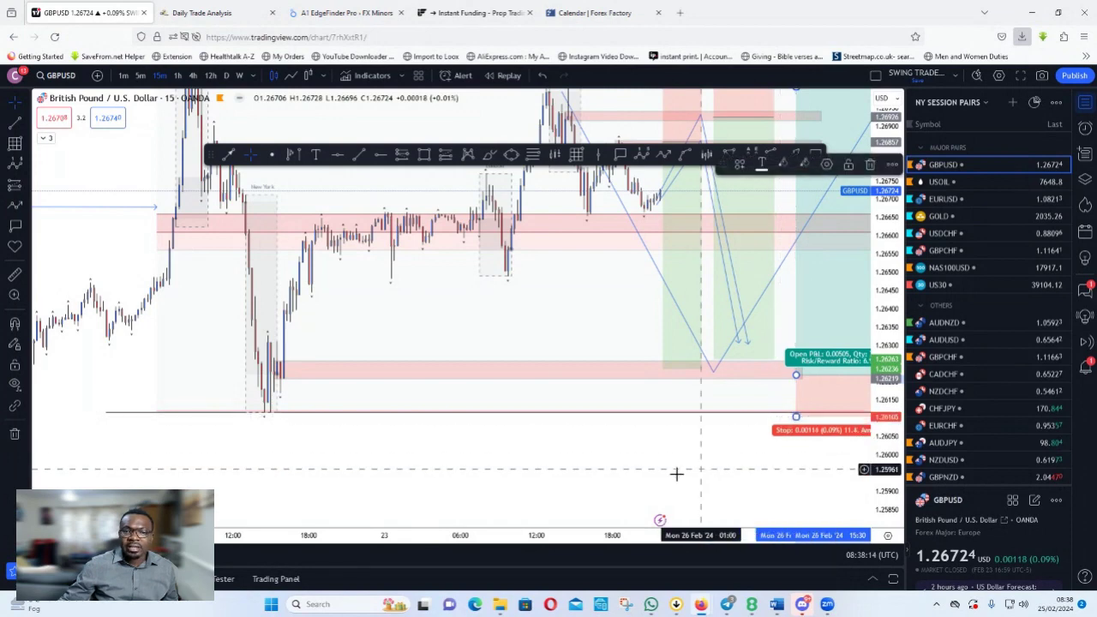
left_click_drag(676, 472, 428, 537)
left_click_drag(625, 439, 605, 436)
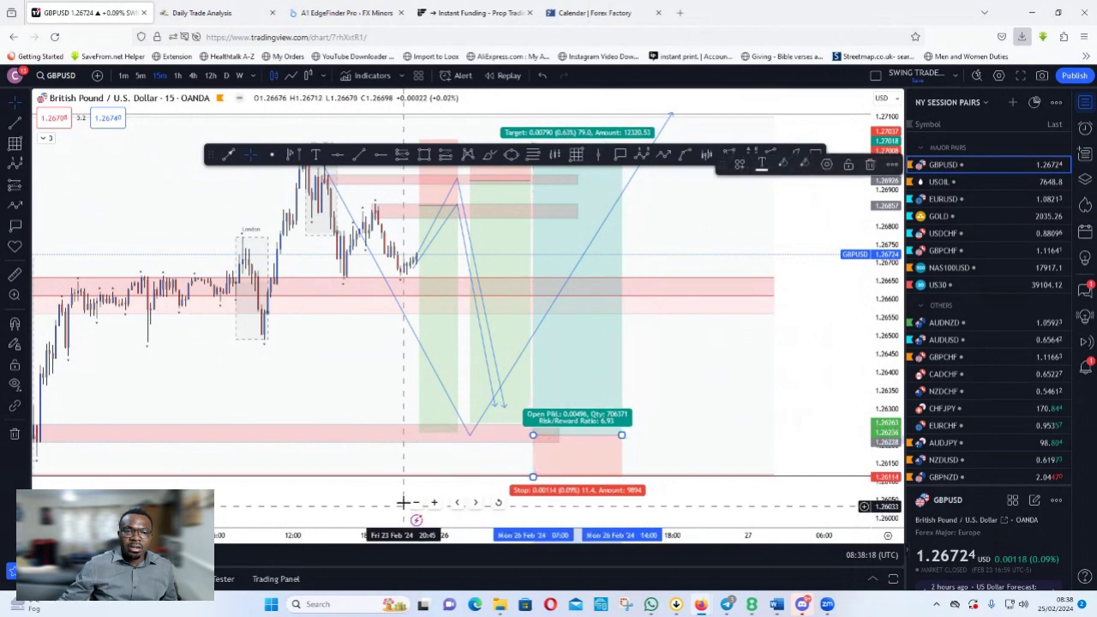
Step: Lower the long position's target to about 1.26979 and review all three planned GBPUSD trades
left_click_drag(378, 488, 455, 532)
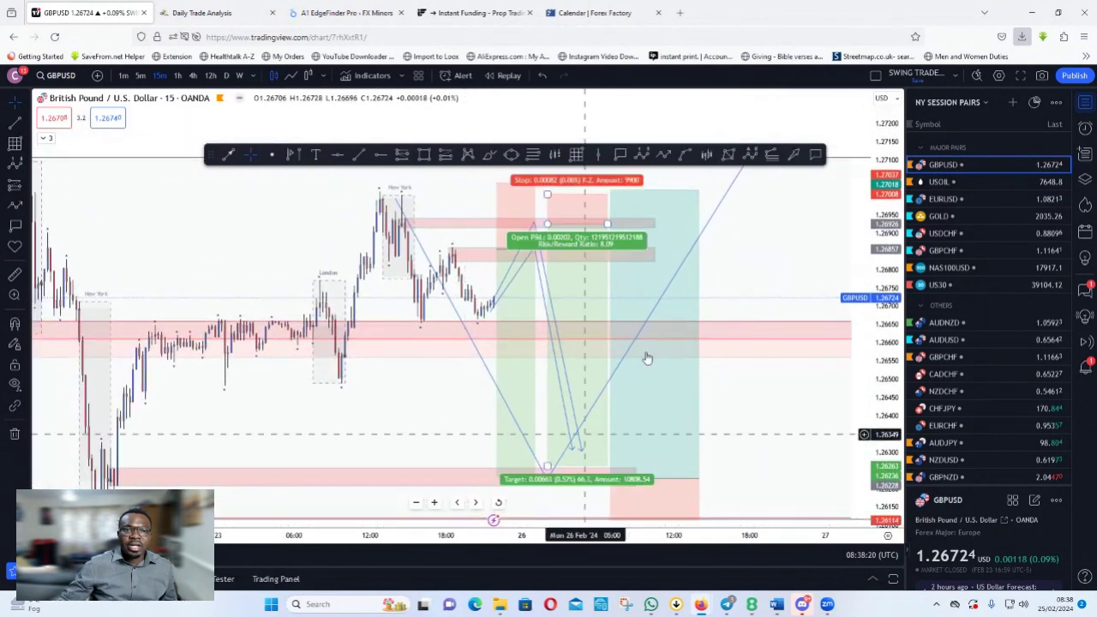
left_click_drag(611, 191, 614, 206)
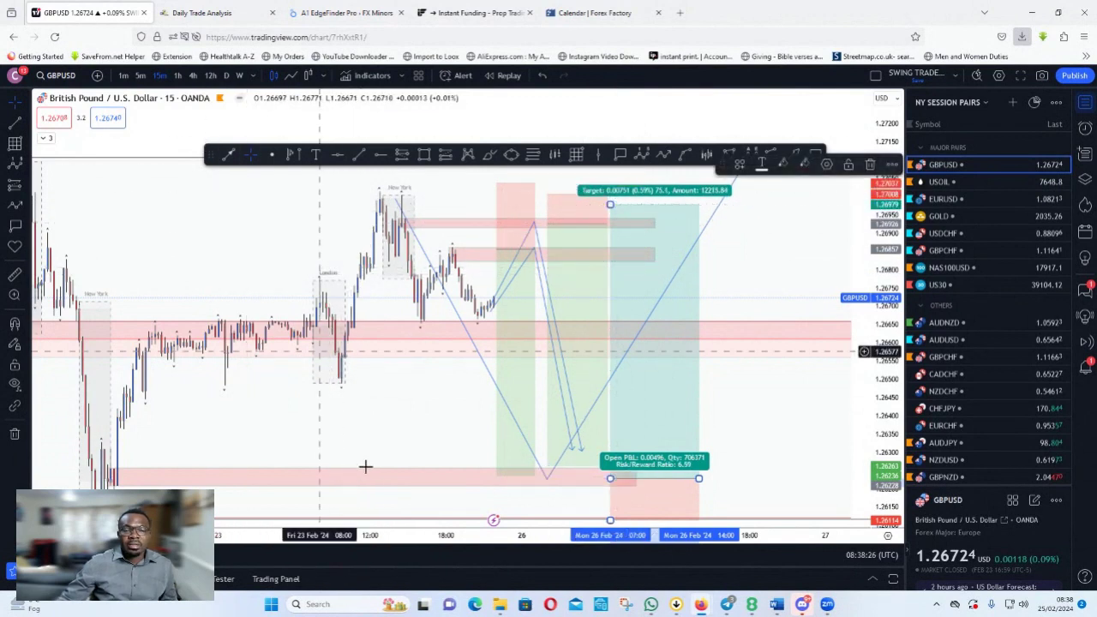
left_click_drag(773, 397, 656, 378)
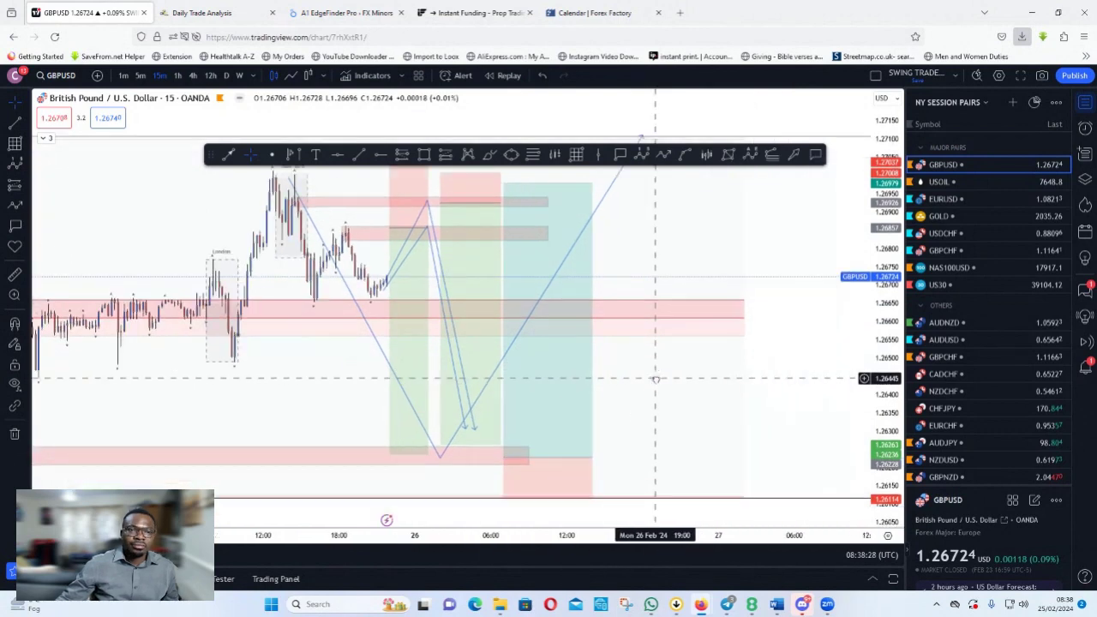
scroll(677, 377, "down", 3)
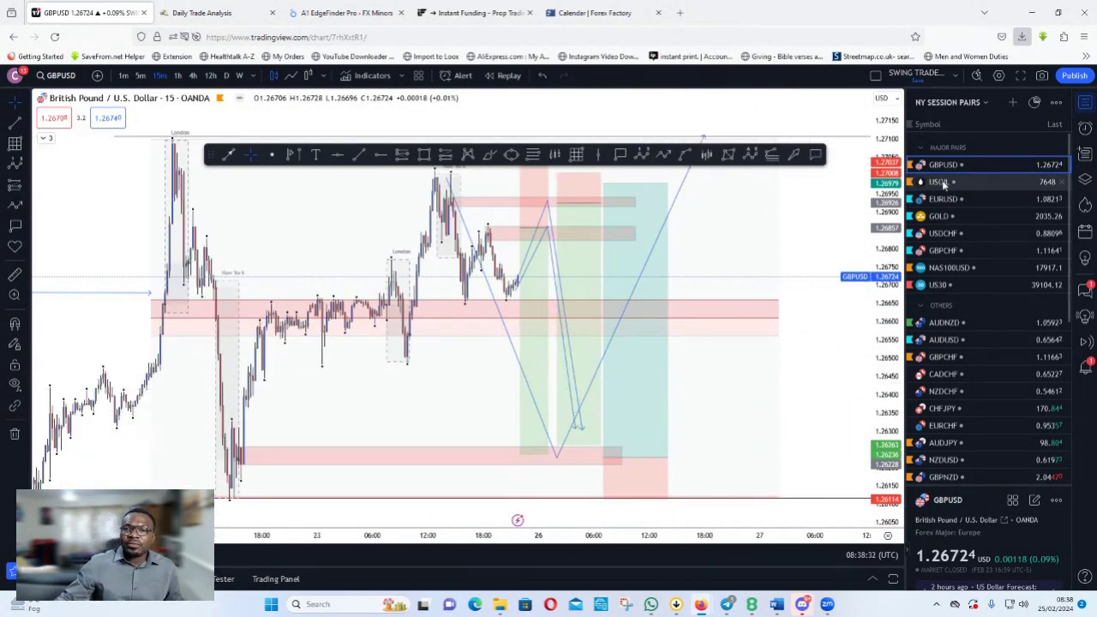
Step: Switch to the 4-hour timeframe, open the USOIL chart and review its recent swings
left_click(193, 76)
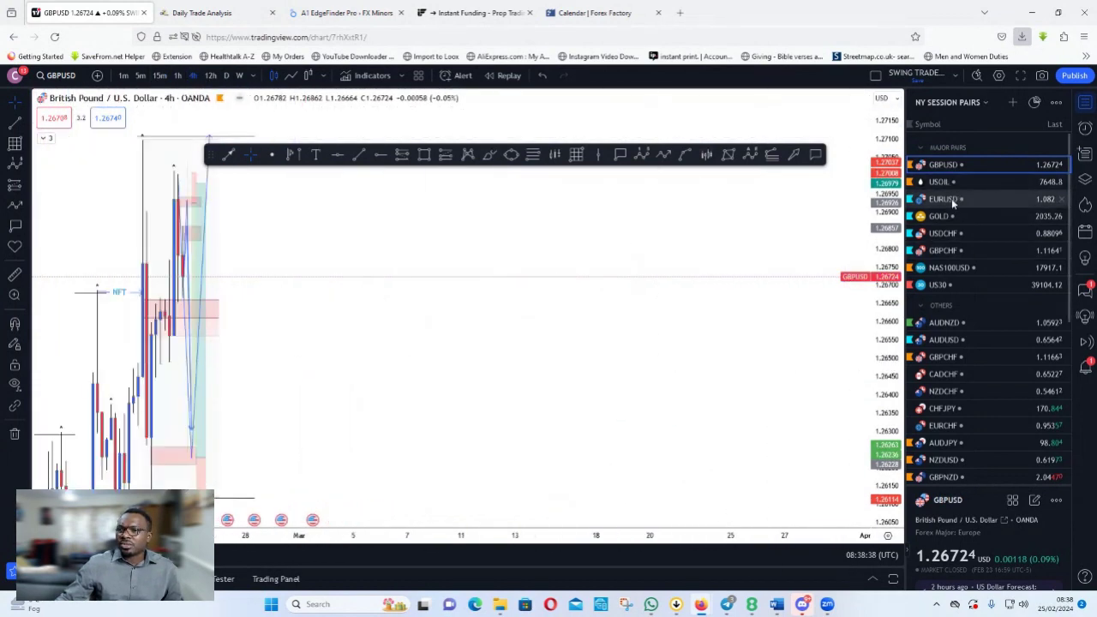
left_click(951, 198)
left_click(952, 183)
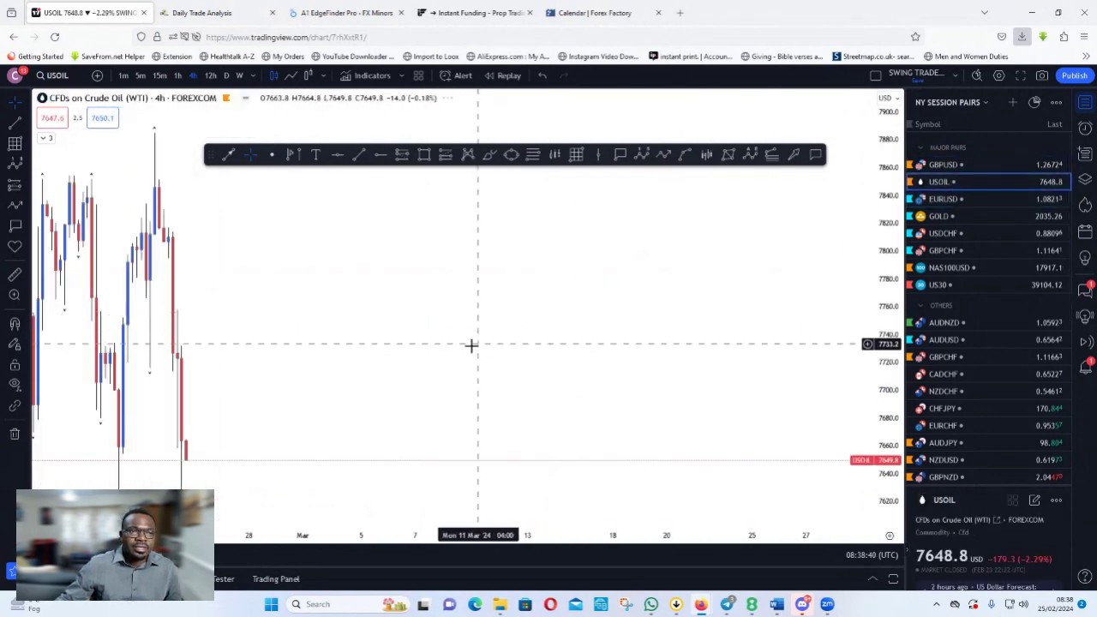
left_click_drag(470, 346, 673, 465)
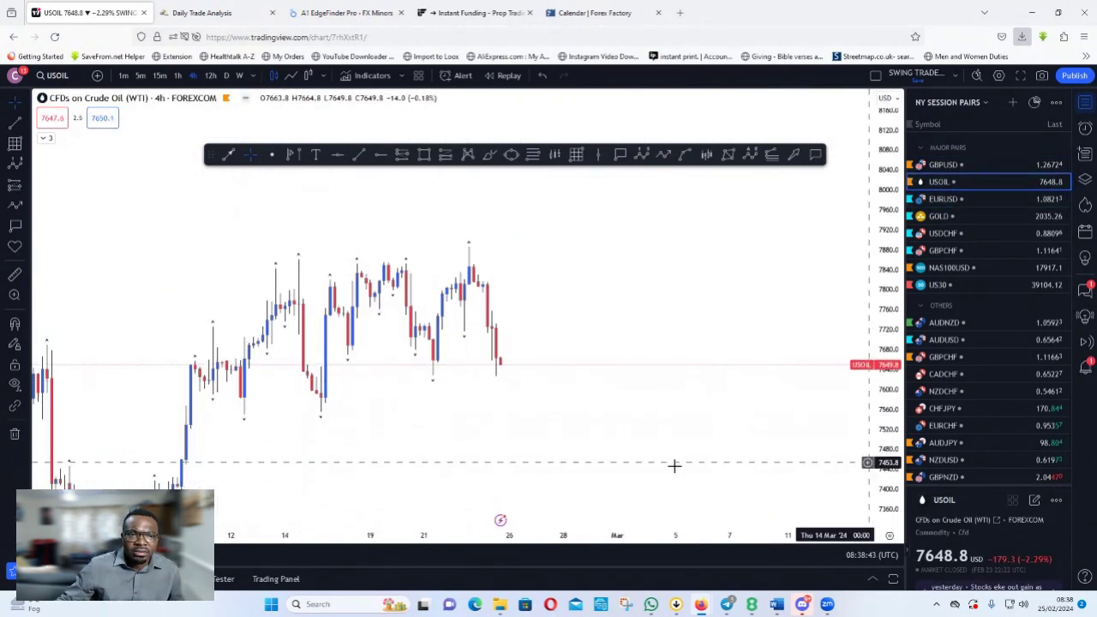
left_click_drag(528, 416, 634, 406)
scroll(636, 391, "up", 3)
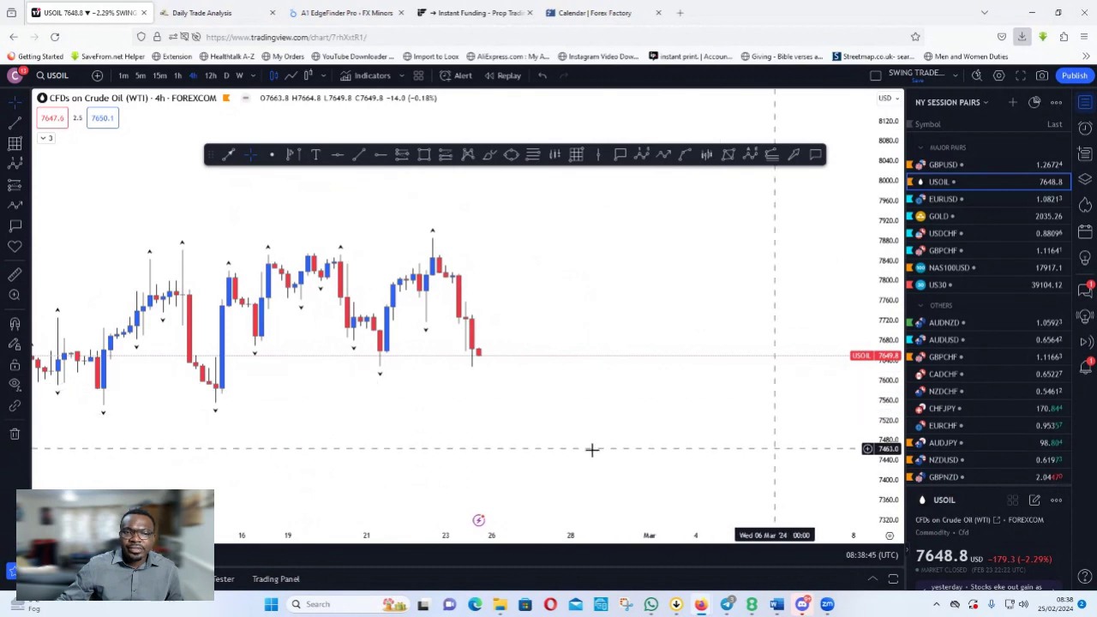
left_click_drag(565, 415, 743, 374)
scroll(543, 419, "down", 3)
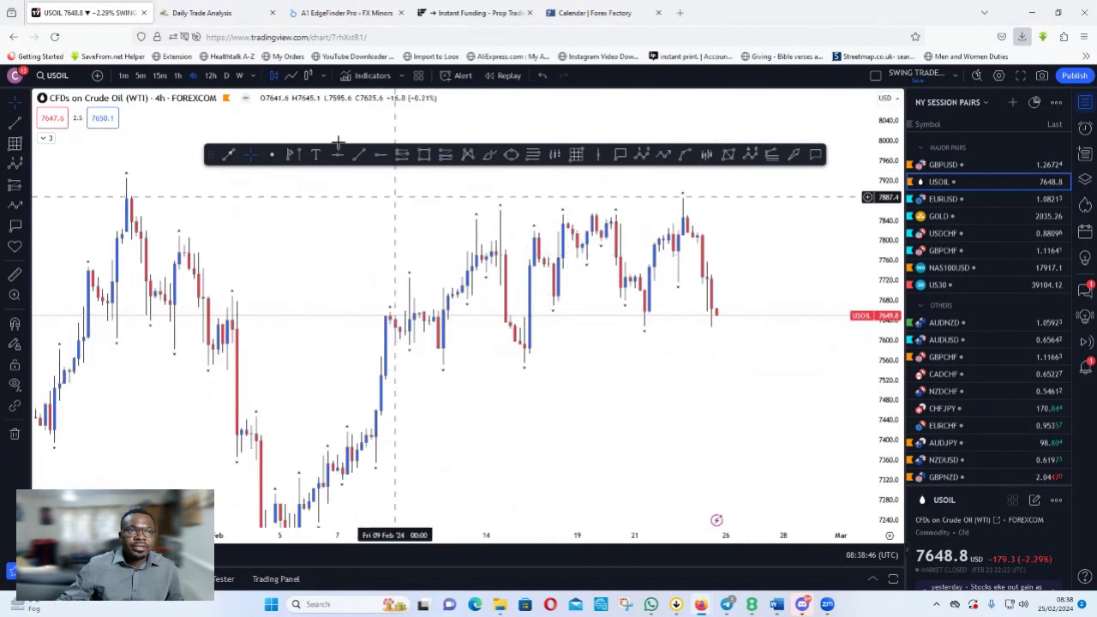
Step: On the daily USOIL chart, outline the February range between about 7865 and 7608 with a rectangle and remove it again
left_click(227, 76)
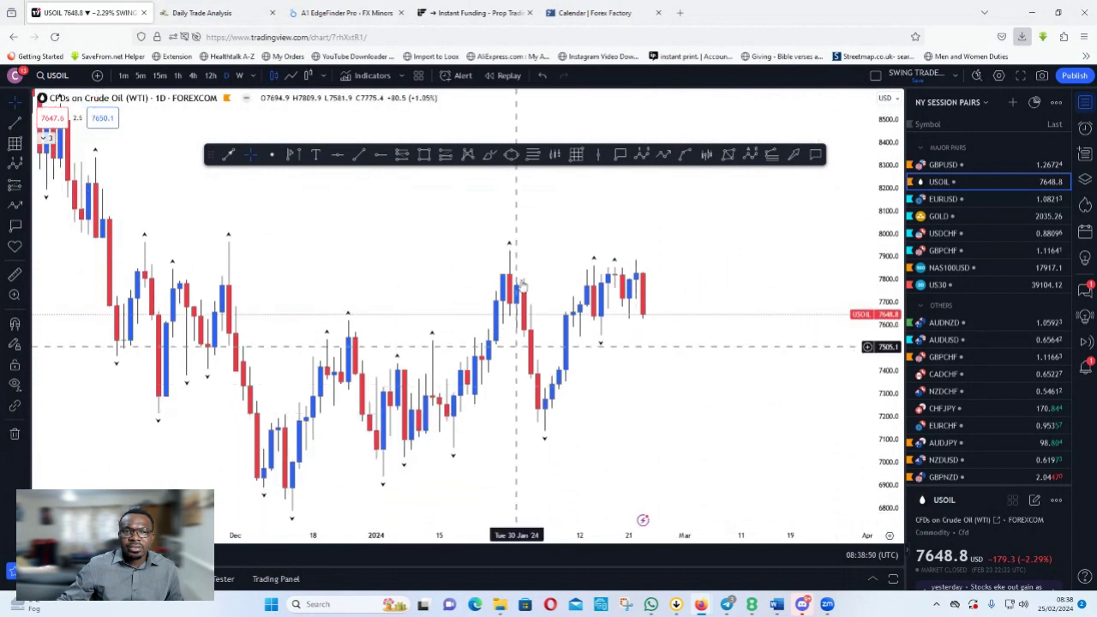
left_click(424, 157)
left_click_drag(545, 265, 684, 323)
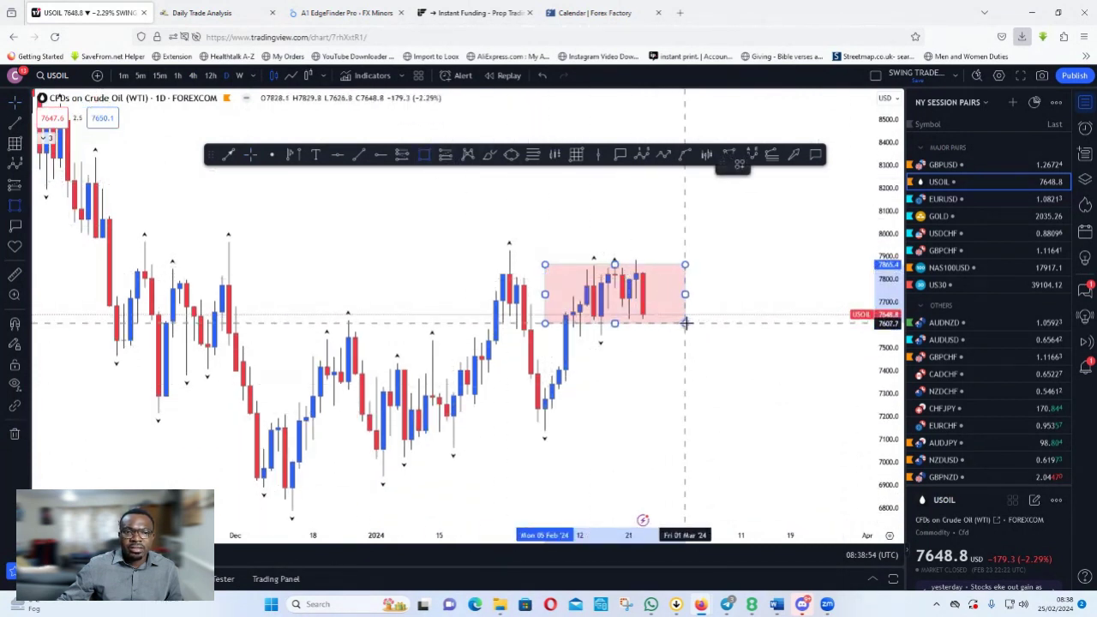
key("Delete")
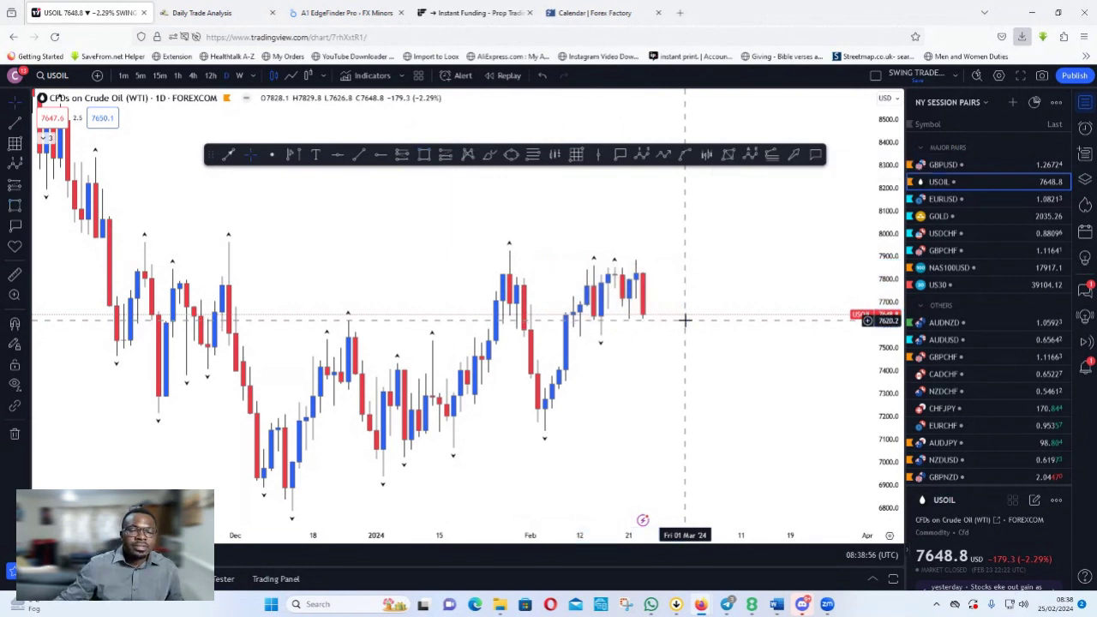
Step: Switch USOIL to the weekly chart and examine the latest candles against the preceding swings
left_click(240, 76)
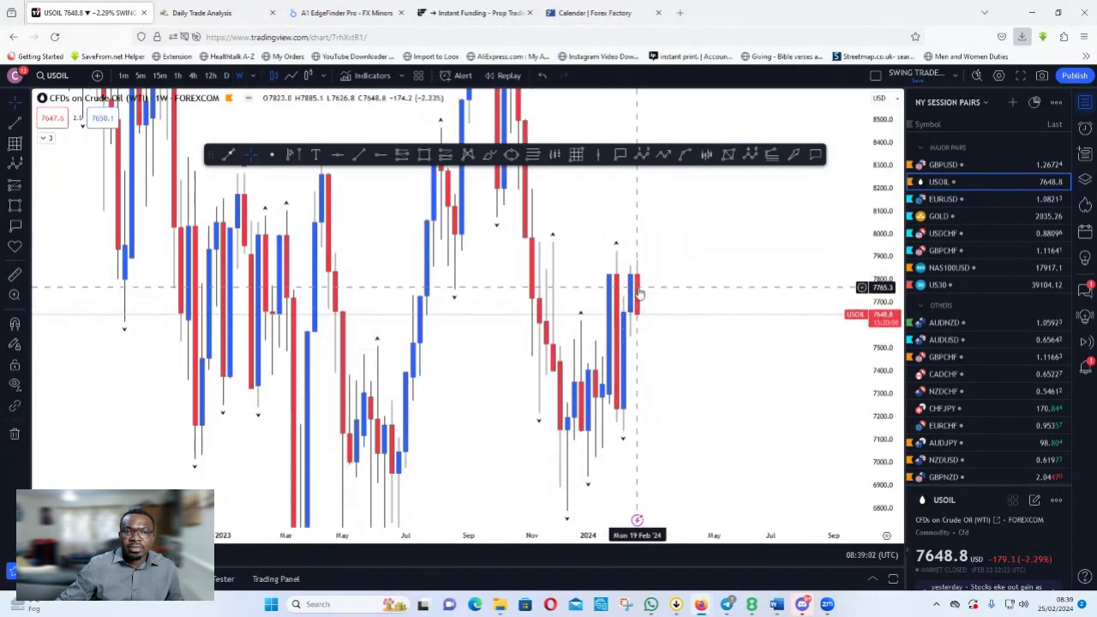
scroll(637, 373, "up", 3)
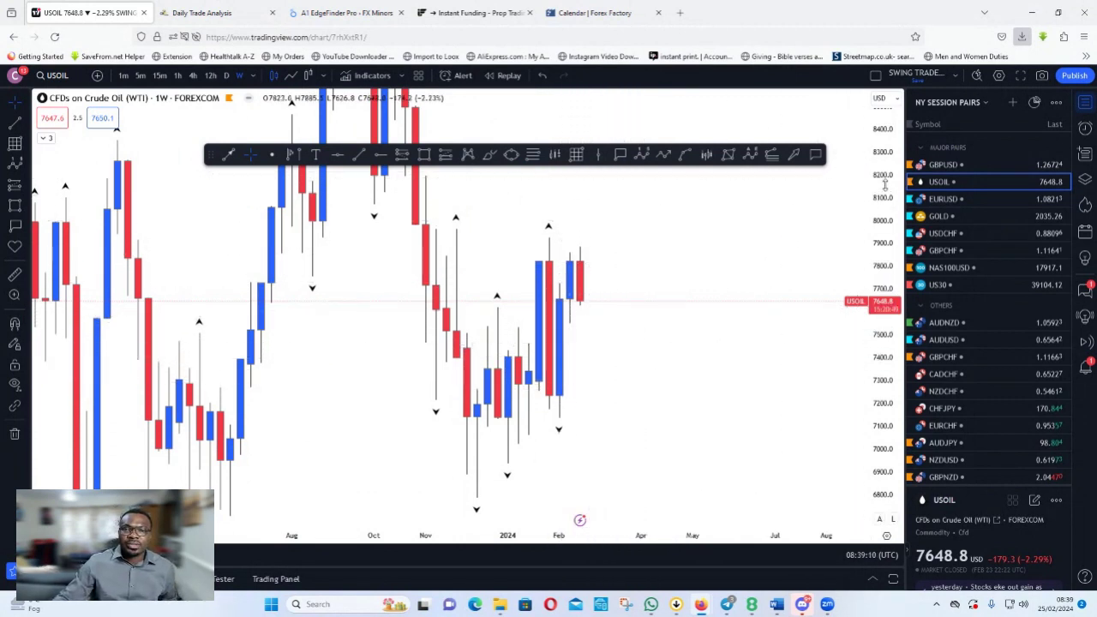
left_click_drag(885, 184, 884, 248)
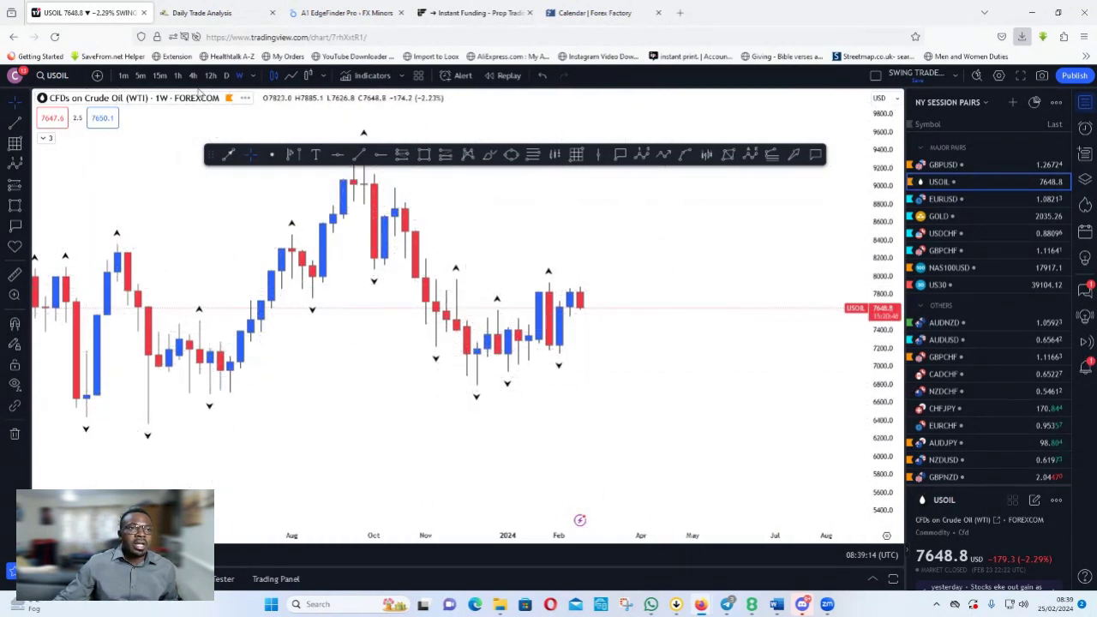
Step: Step USOIL down through the daily to the 4-hour chart and examine the February swing highs and lows
left_click(226, 76)
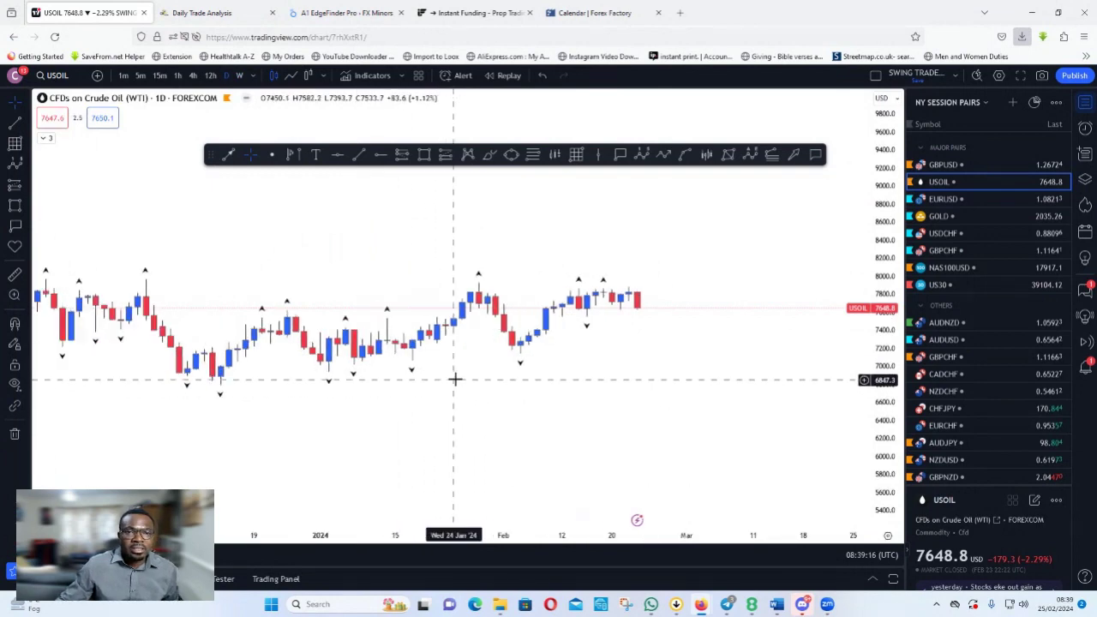
left_click(192, 76)
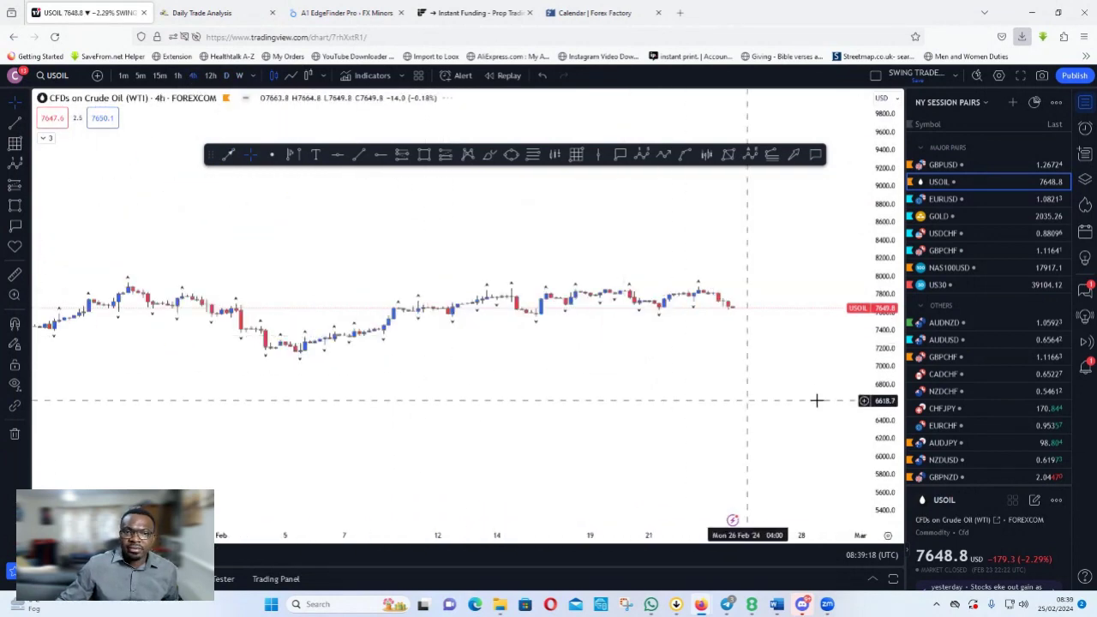
left_click_drag(830, 196, 870, 178)
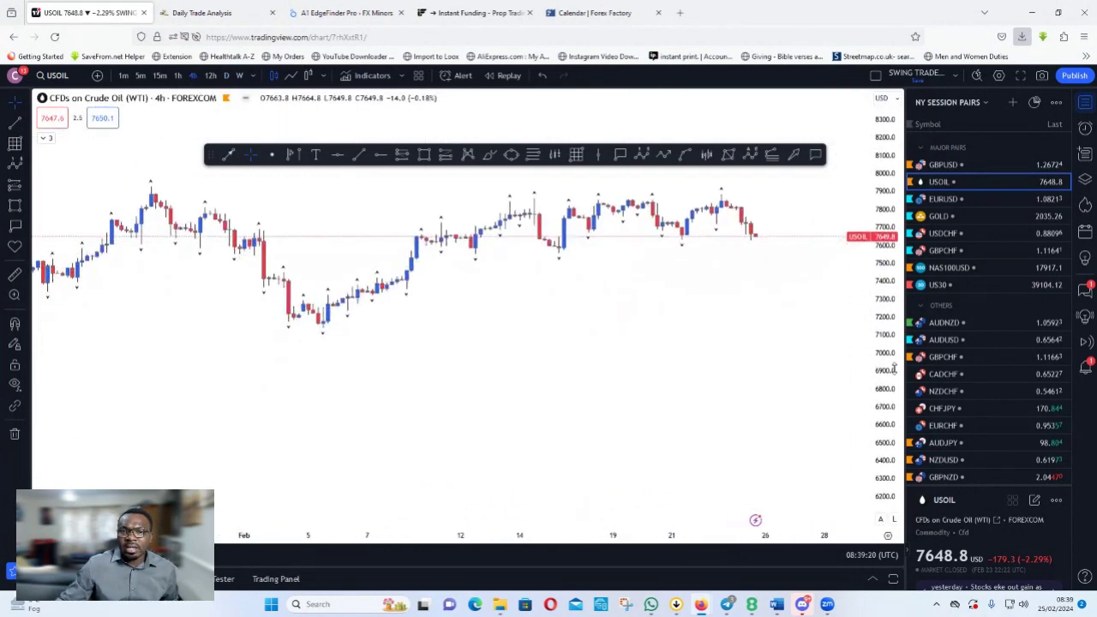
left_click_drag(893, 368, 834, 129)
left_click_drag(791, 262, 663, 453)
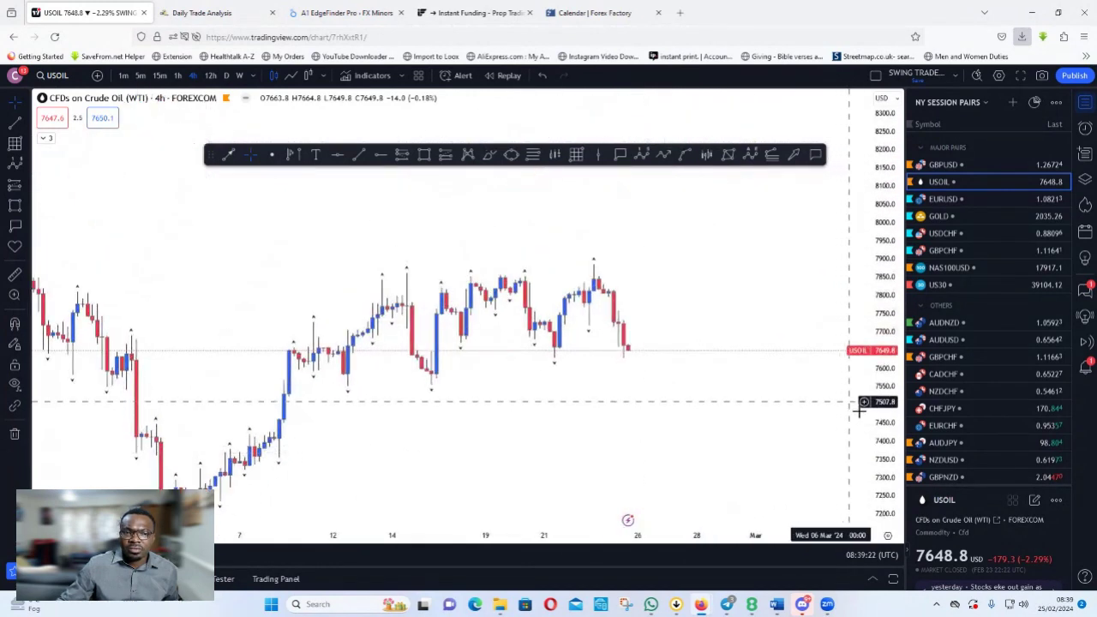
left_click_drag(897, 406, 891, 197)
scroll(694, 394, "up", 3)
left_click_drag(609, 436, 762, 401)
scroll(541, 396, "up", 3)
left_click_drag(547, 412, 753, 421)
left_click_drag(882, 175, 881, 341)
scroll(668, 431, "down", 4)
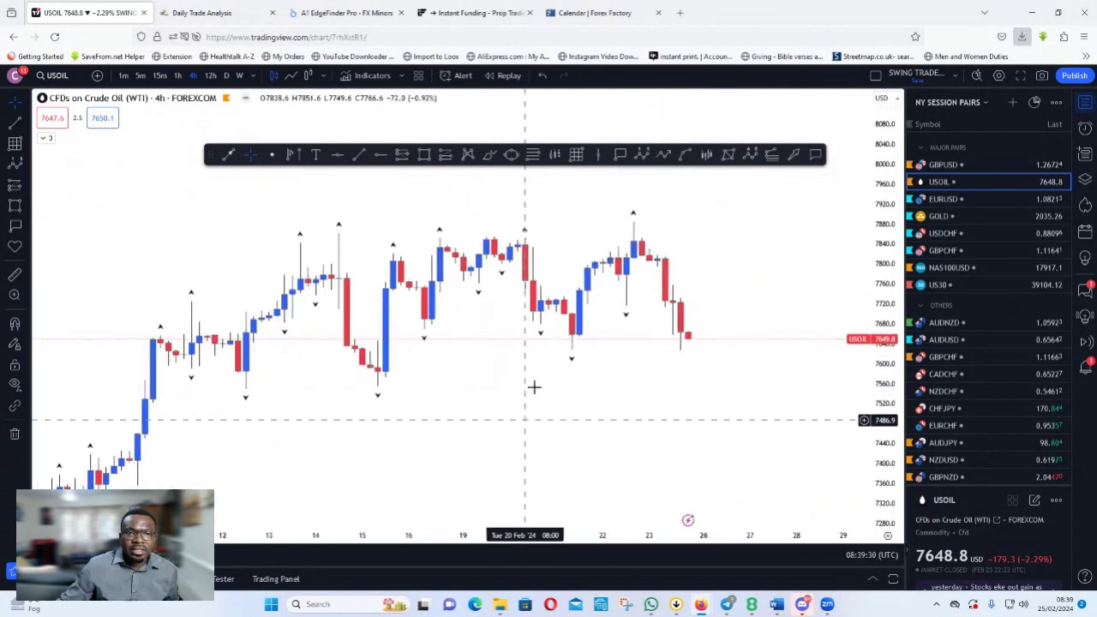
Step: Draw a Gann box over the 15–16 February upswing from about 7552 to 7819.5 and apply the ORDFLO GBOX template
left_click(577, 155)
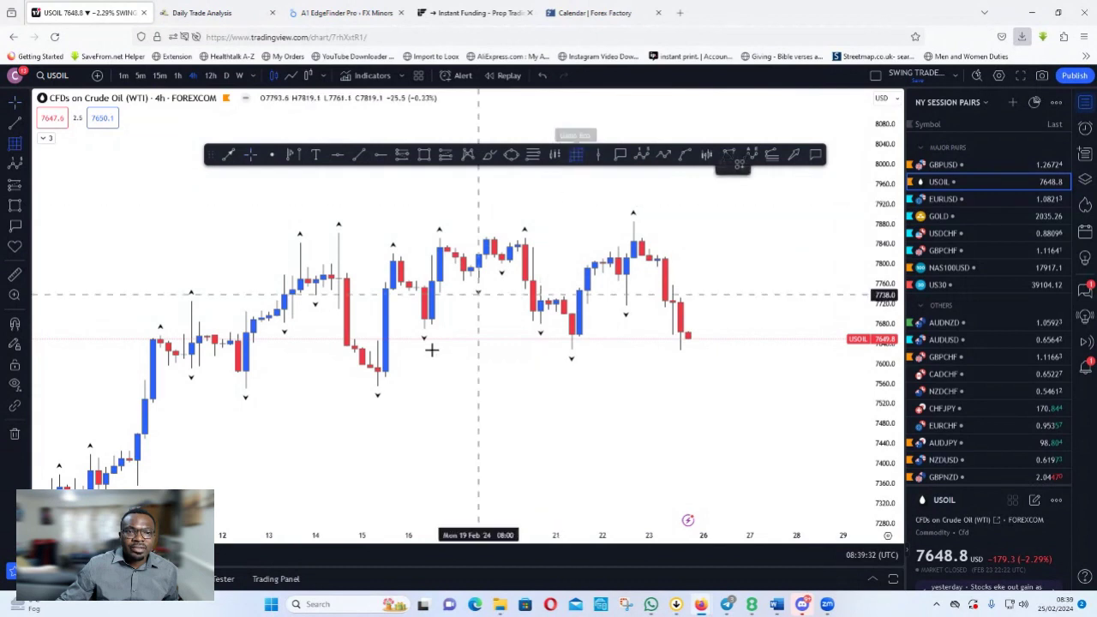
left_click_drag(370, 384, 418, 255)
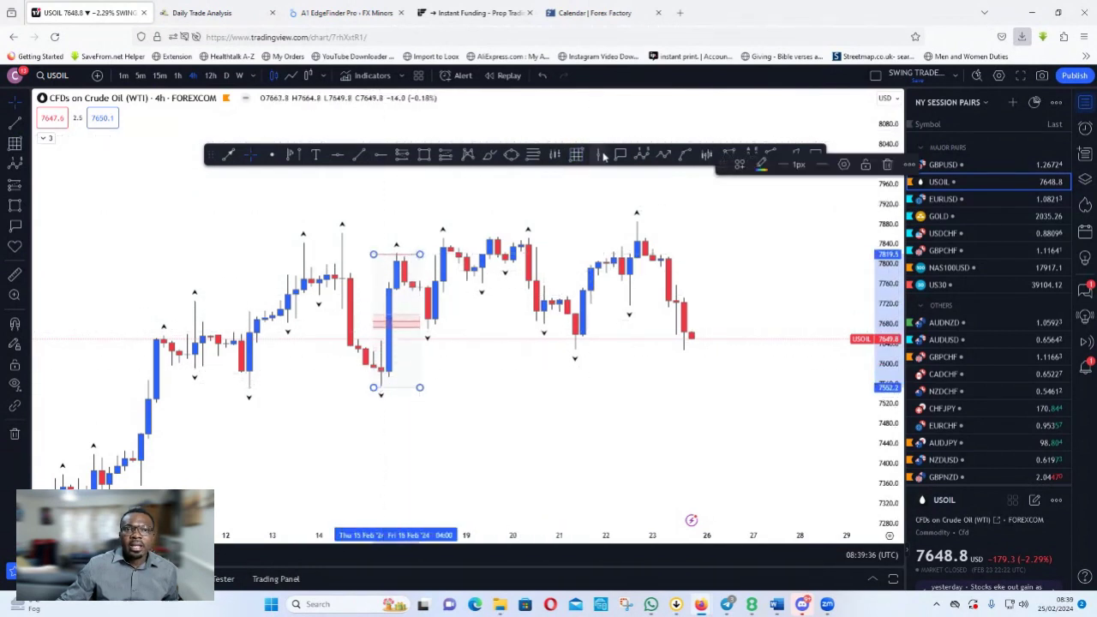
left_click(736, 166)
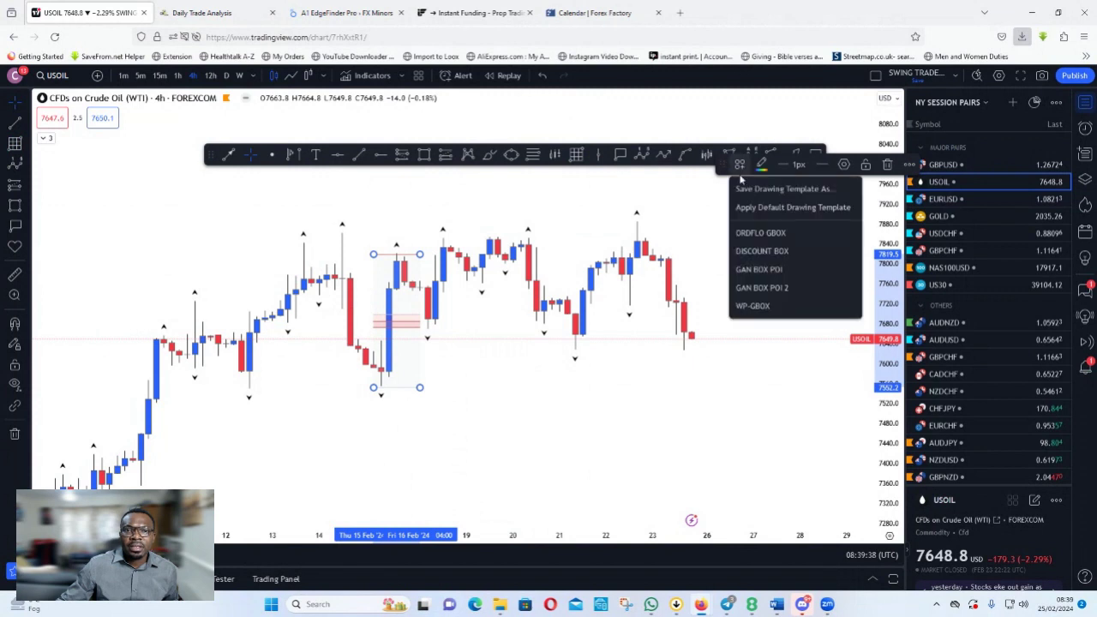
left_click(777, 232)
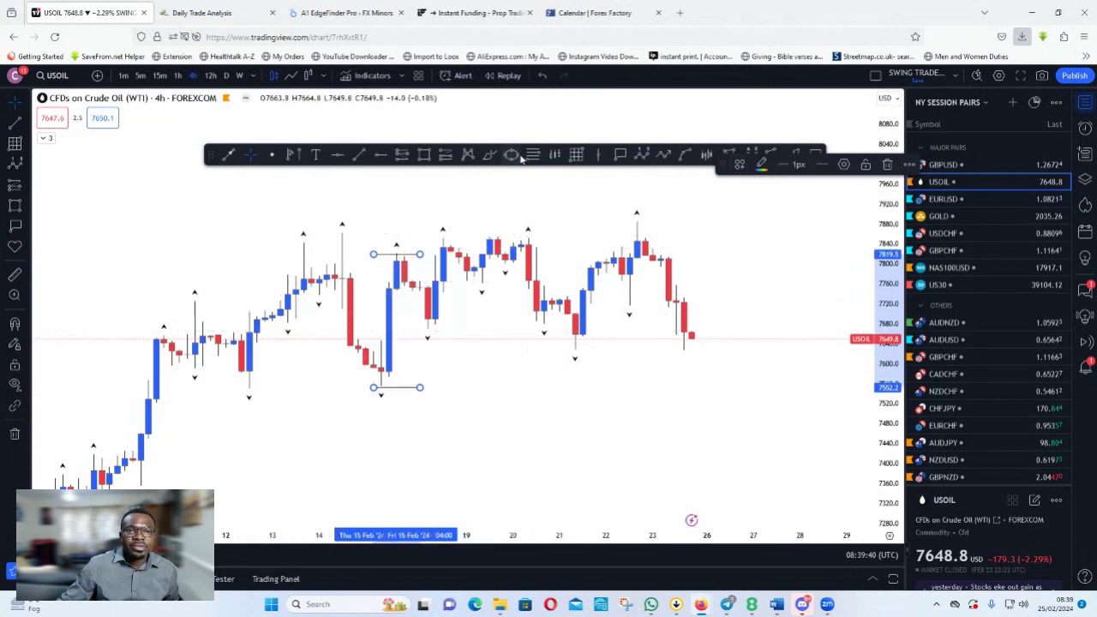
Step: Draw a Gann box from the 16 February swing low near 7671.5 to the 7851.6 high and extend it to 21 February
left_click(577, 155)
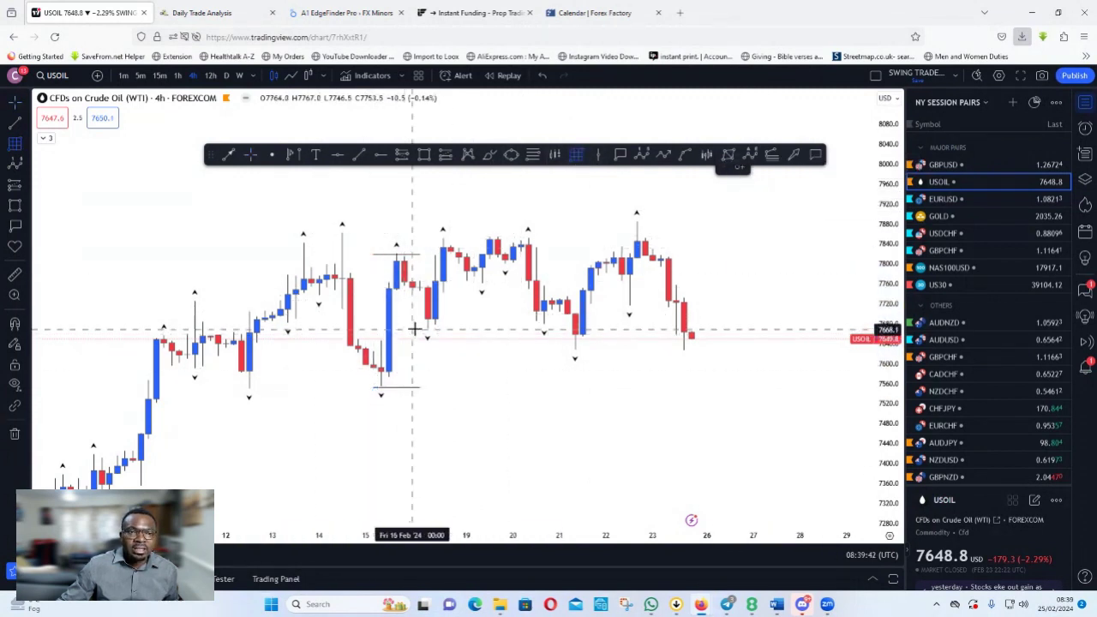
left_click(412, 329)
left_click(459, 238)
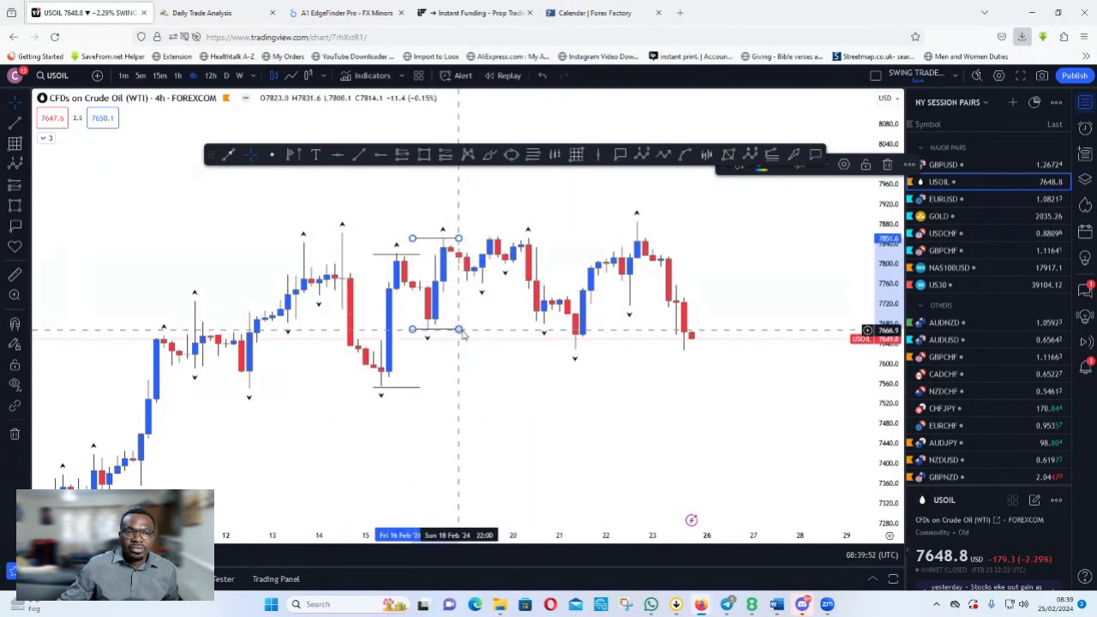
left_click_drag(460, 330, 526, 334)
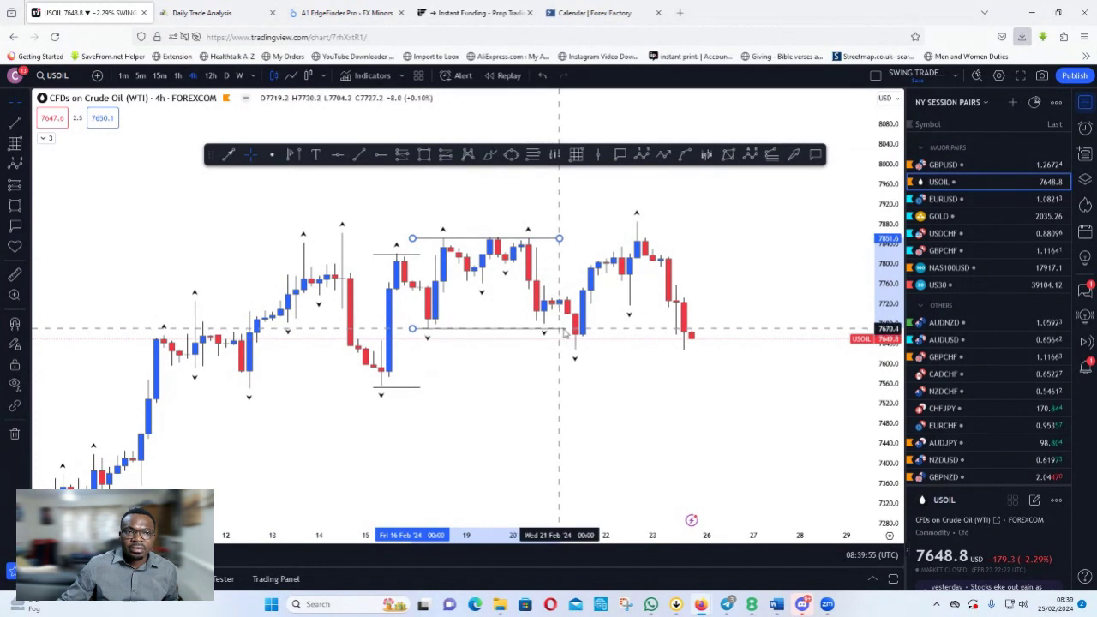
left_click_drag(562, 329, 559, 328)
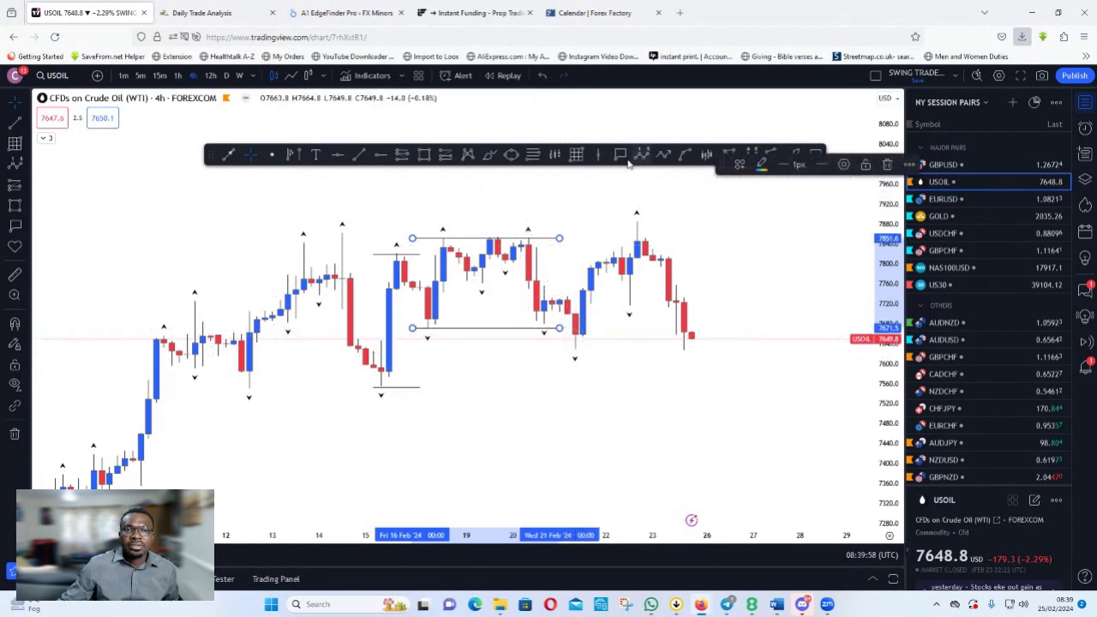
Step: Draw a Gann box over the 20–21 February downswing from 7851.6 to about 7628
left_click(575, 155)
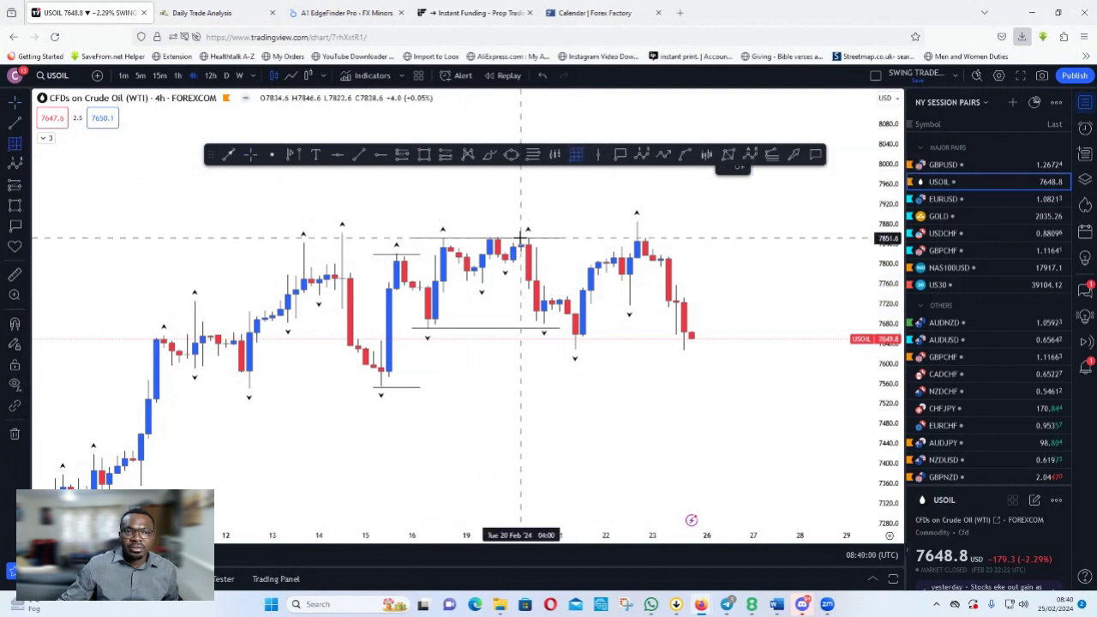
left_click(520, 237)
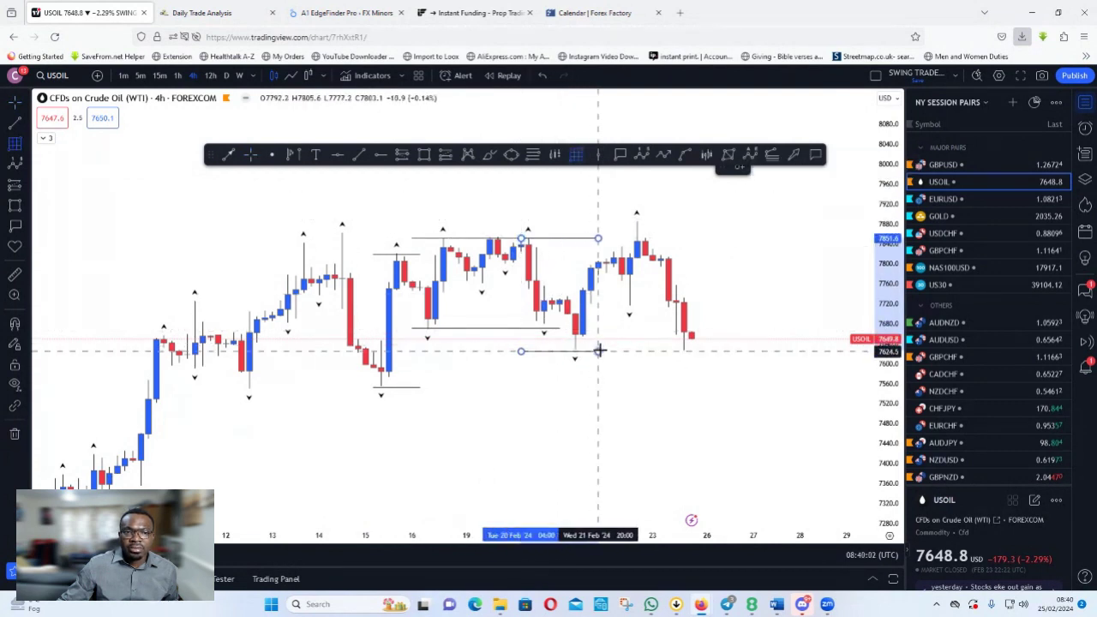
left_click(598, 350)
Step: Draw a Gann box from the 21 February low near 7628 to the 7886 swing high and extend it to 27 February
left_click_drag(637, 380, 509, 386)
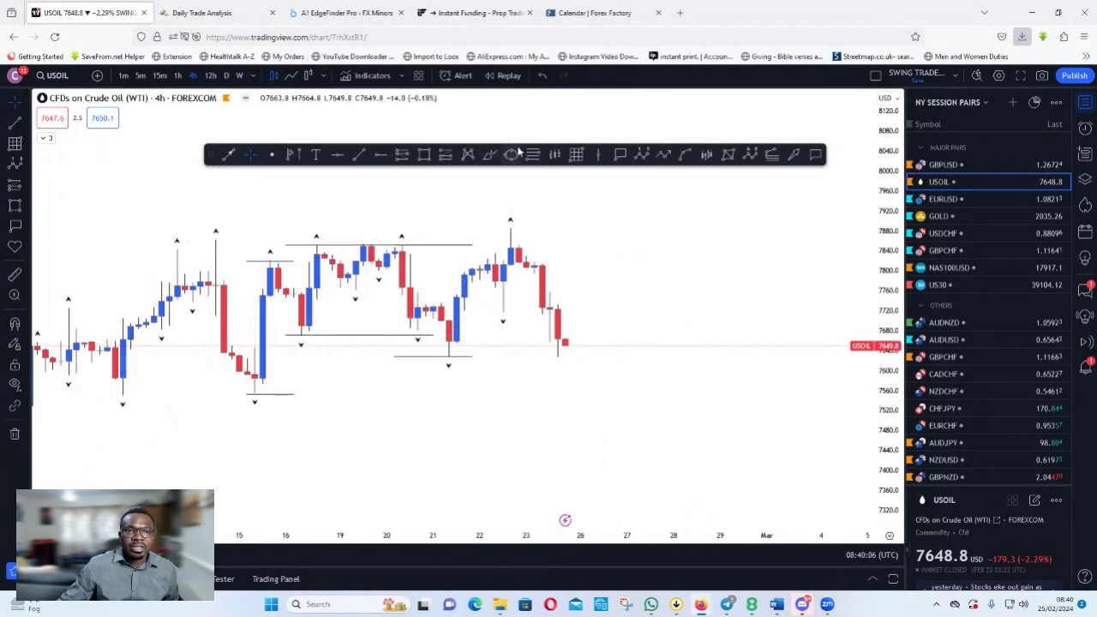
left_click(575, 155)
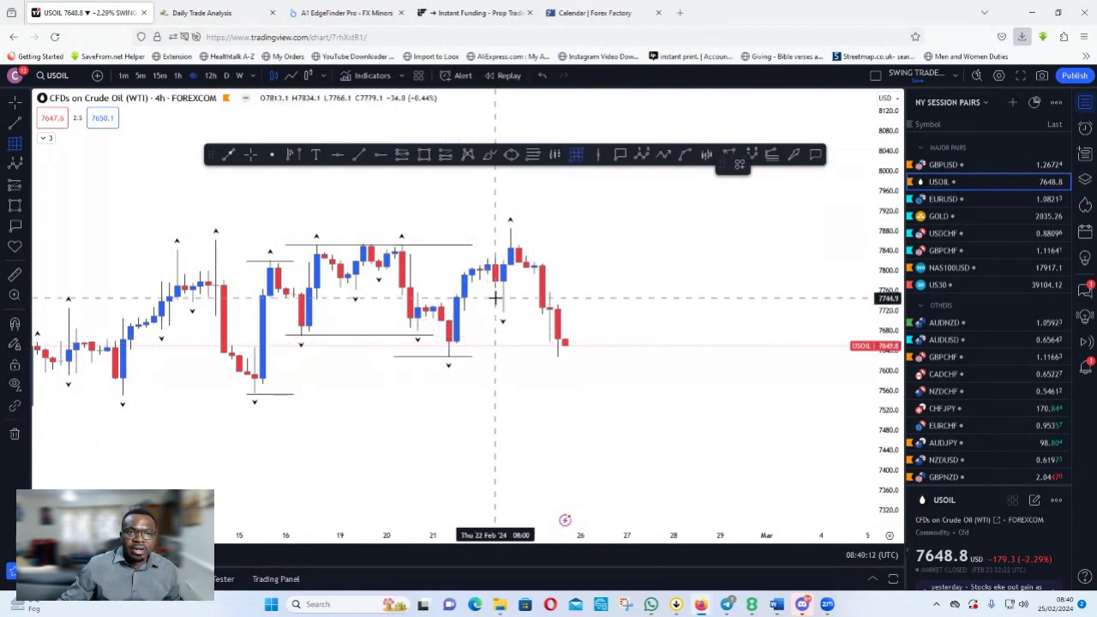
left_click(447, 358)
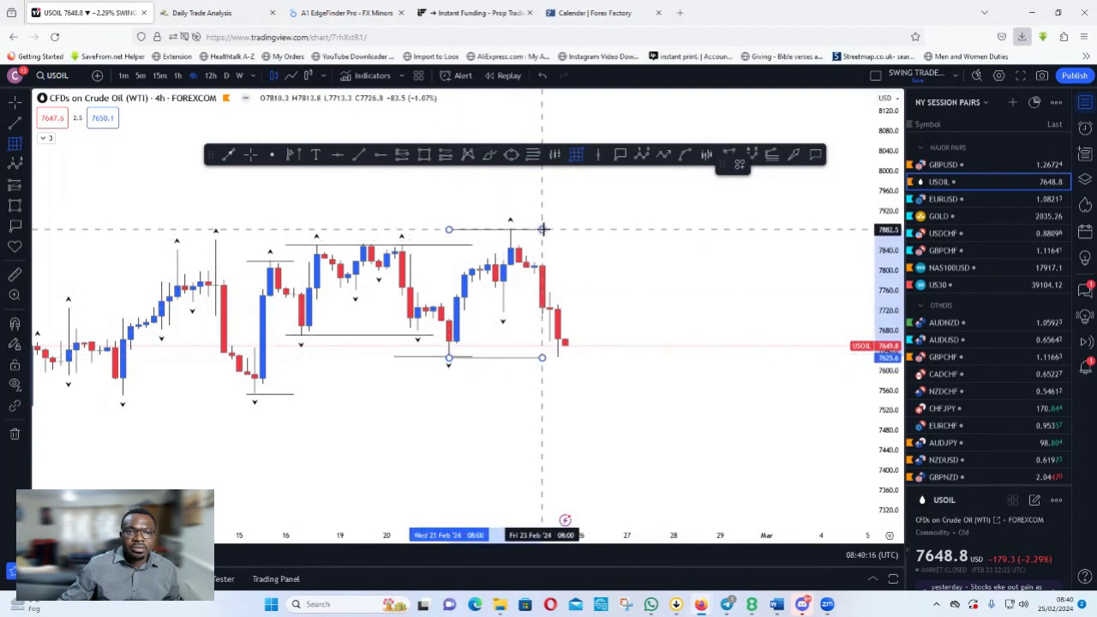
left_click(542, 227)
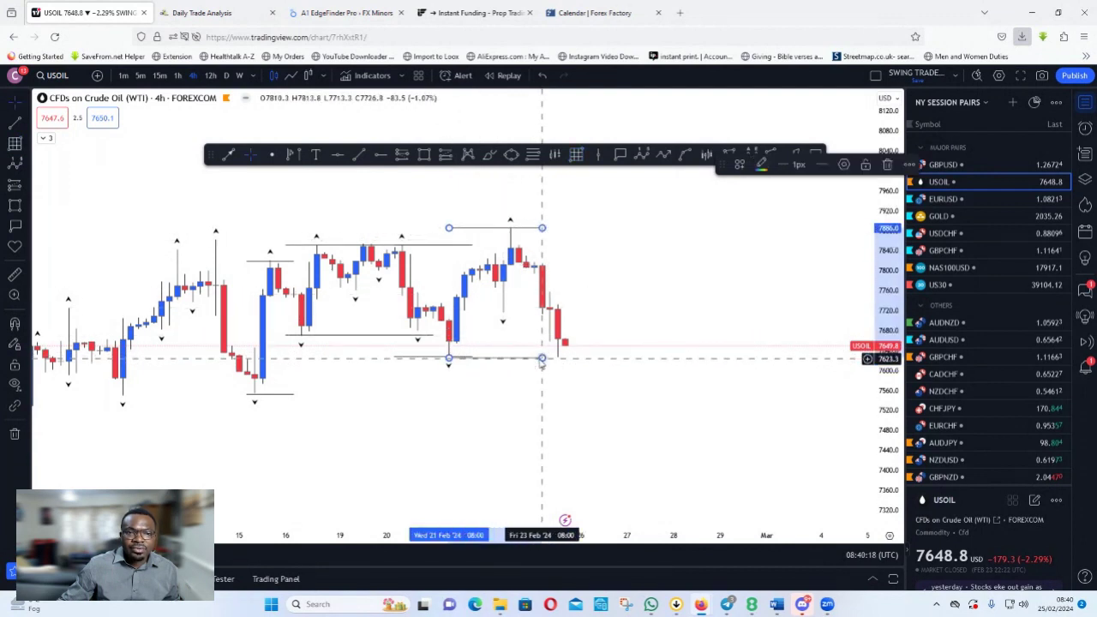
left_click_drag(541, 360, 643, 361)
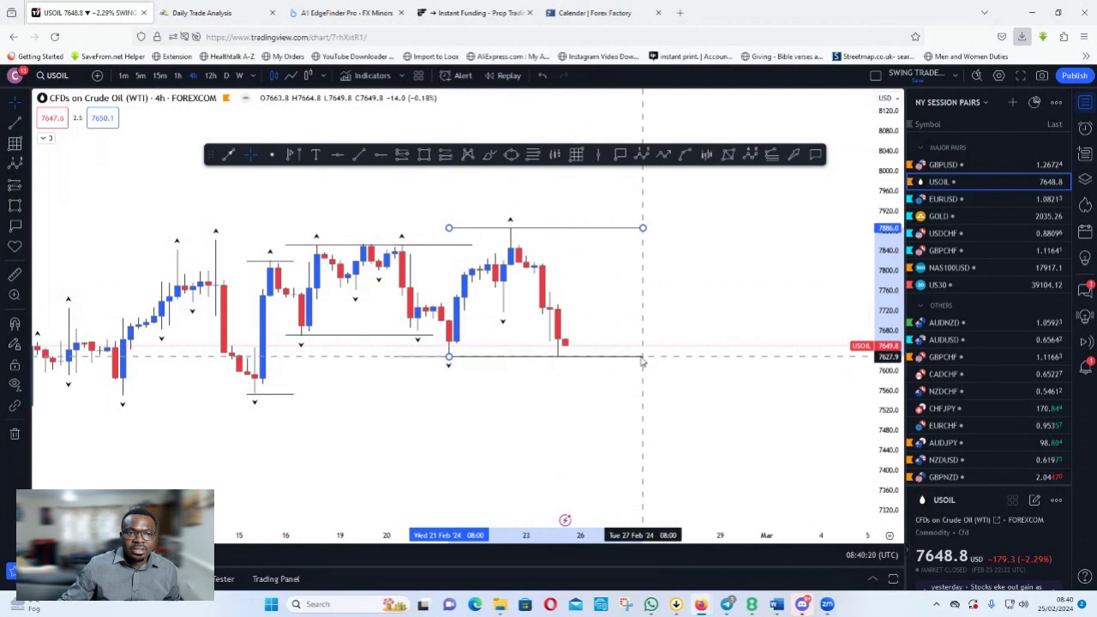
Step: Delete the Gann box covering the 20–21 February downswing
left_click(417, 353)
left_click(418, 360)
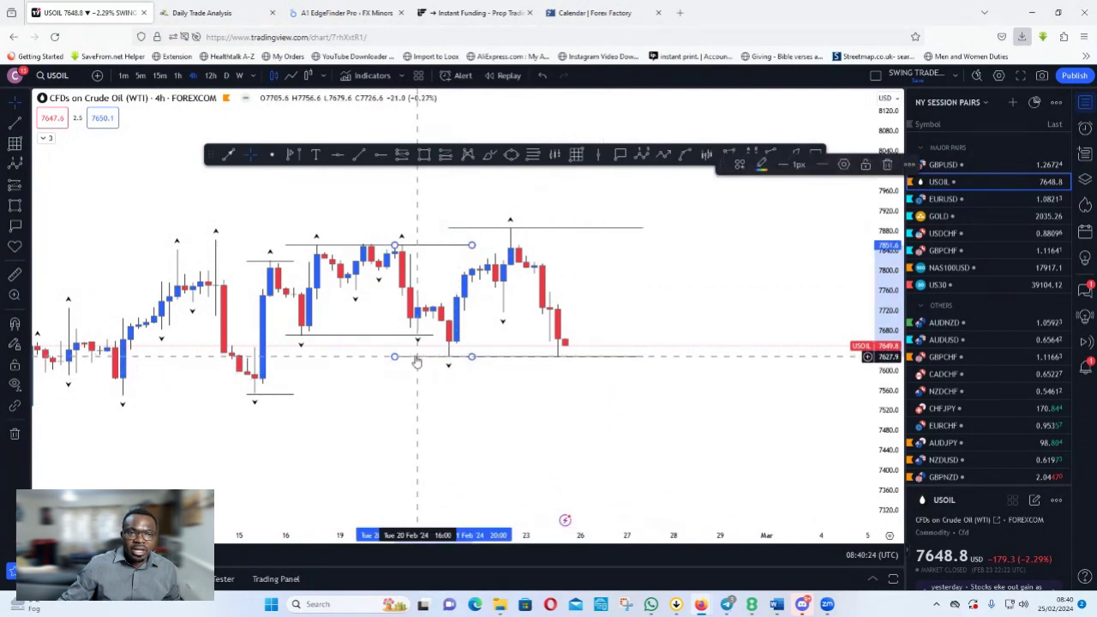
key("Delete")
Step: Draw a horizontal trend line at 7851 from the 20 February high to the 22 February candle and apply the NFT template
left_click_drag(605, 449, 567, 459)
left_click_drag(883, 423, 875, 257)
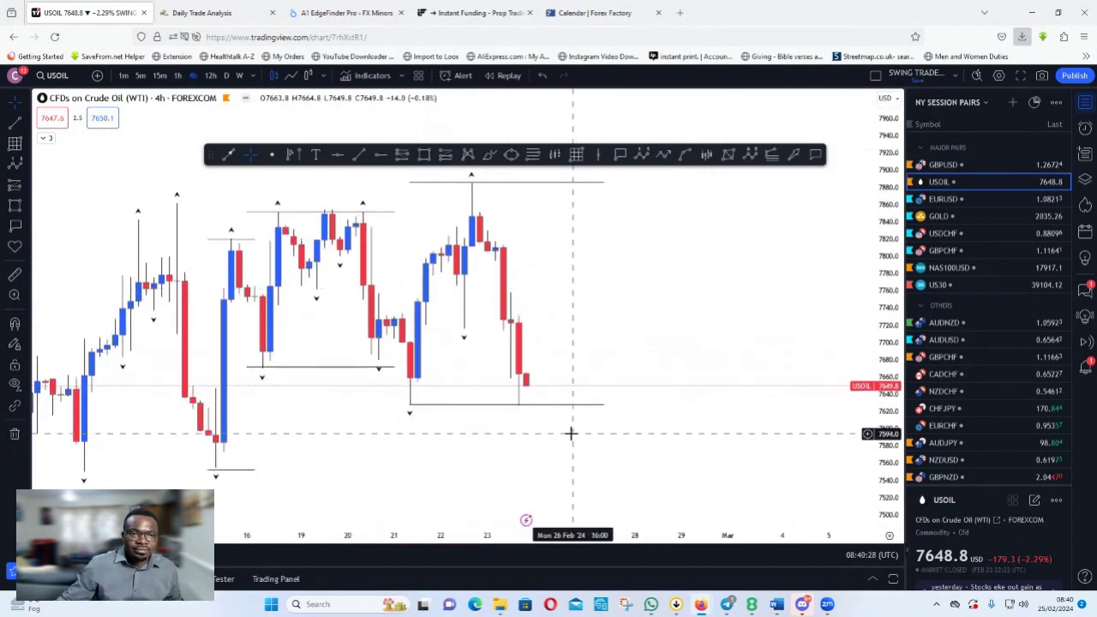
scroll(568, 437, "up", 3)
left_click_drag(454, 480, 677, 478)
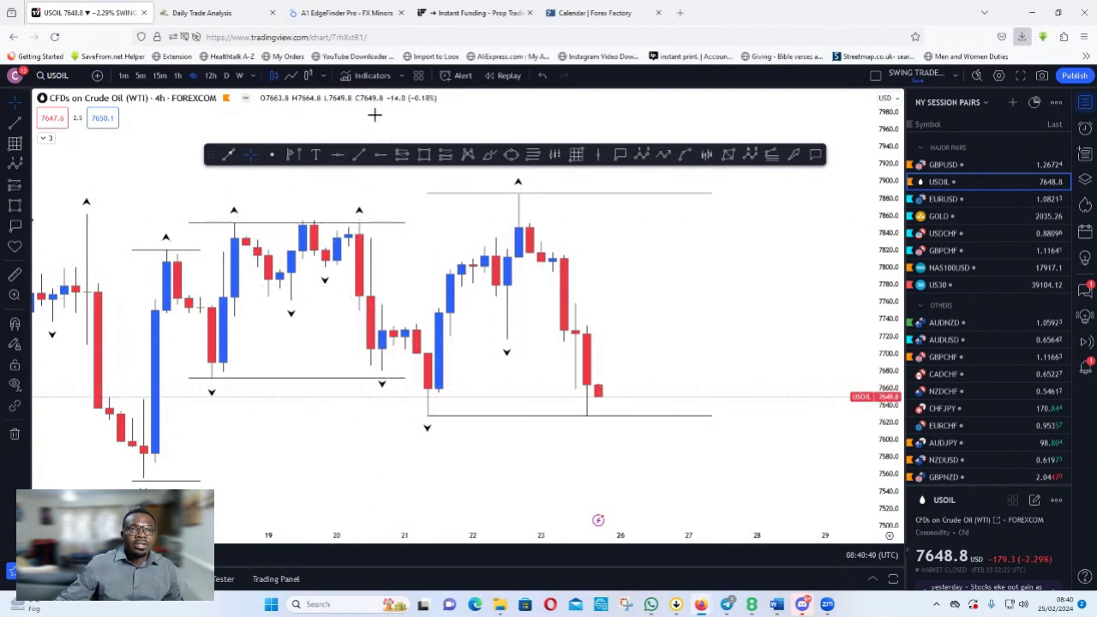
left_click(230, 156)
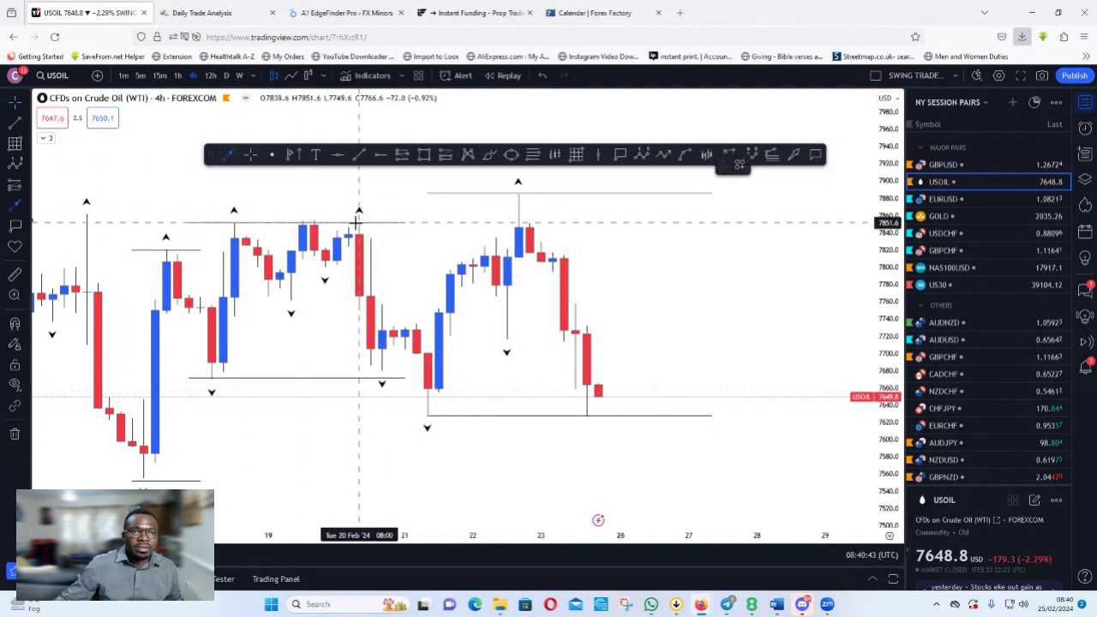
left_click(358, 223)
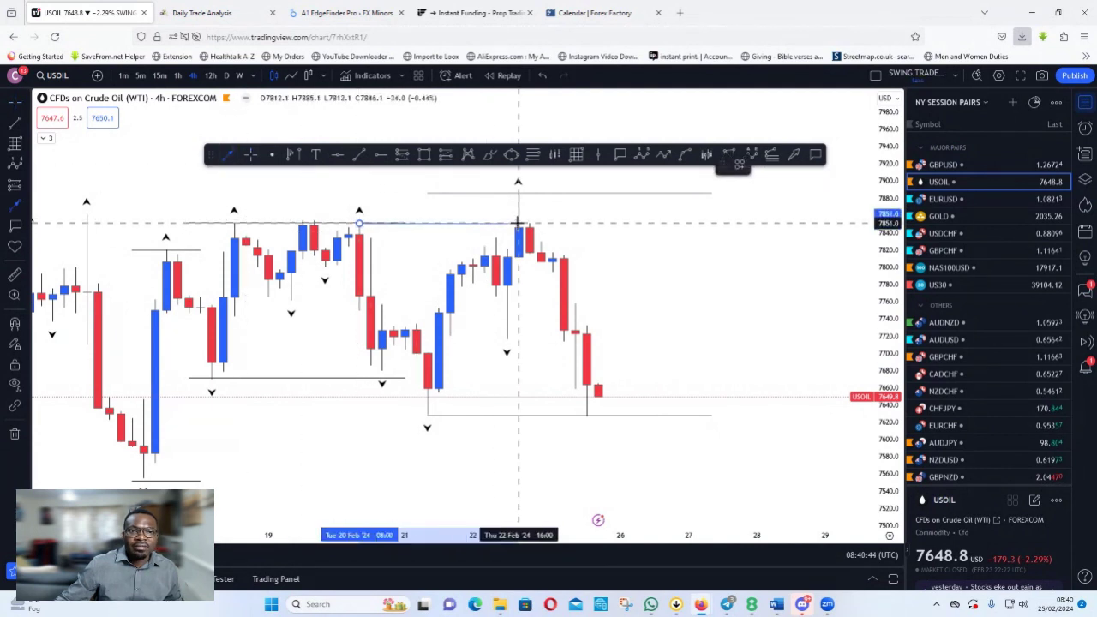
left_click(518, 223)
left_click(741, 167)
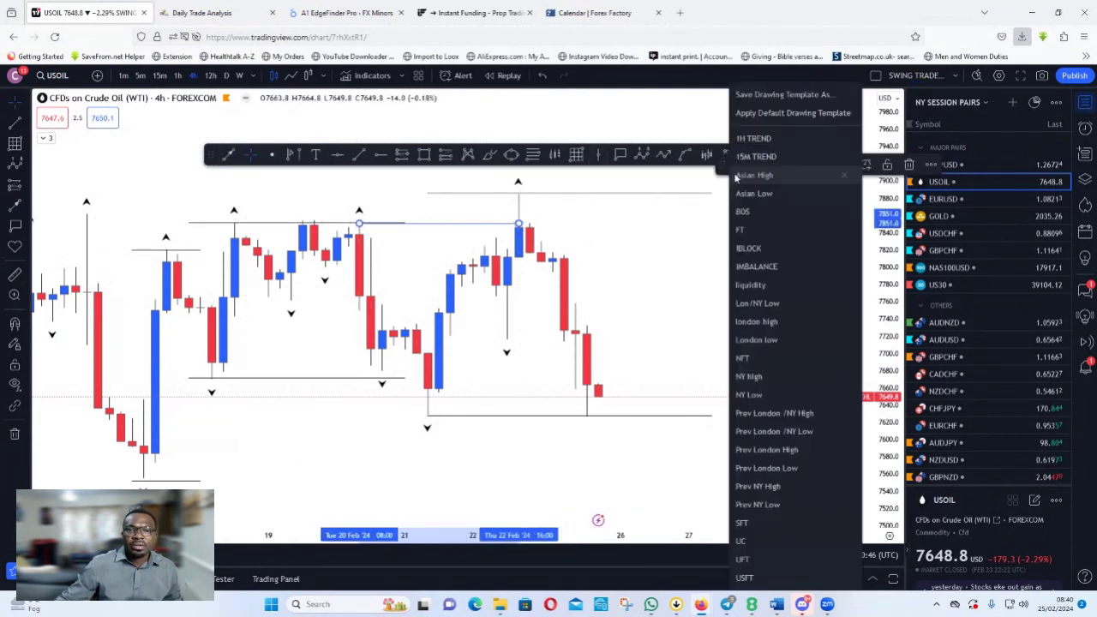
left_click(762, 360)
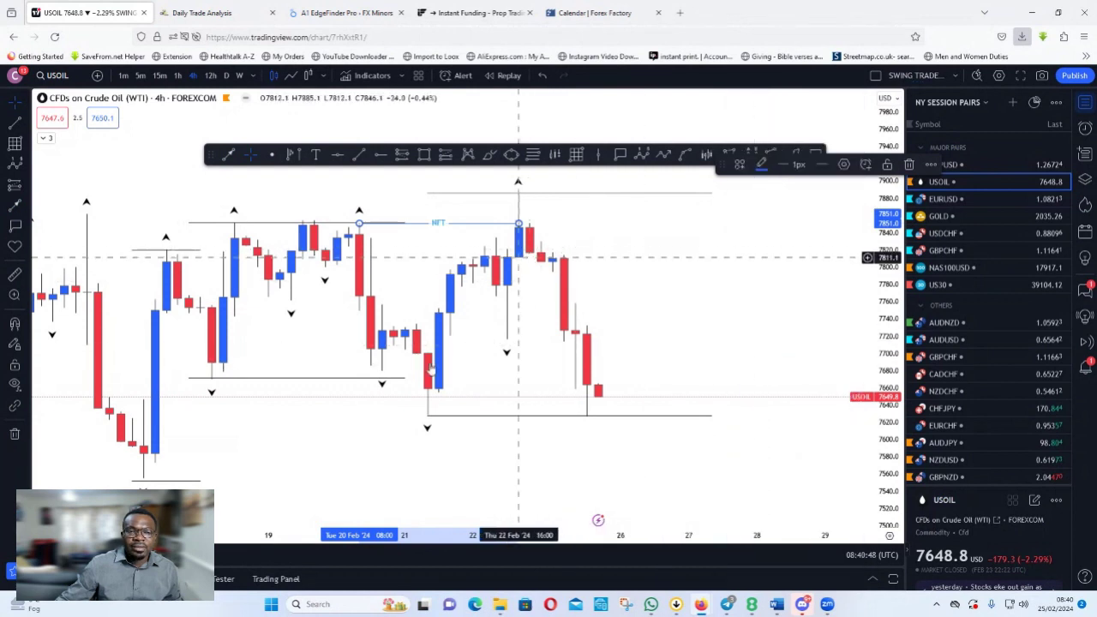
Step: Replay the 4-hour chart bar by bar from just after the 22 February high to the latest candle
left_click(507, 77)
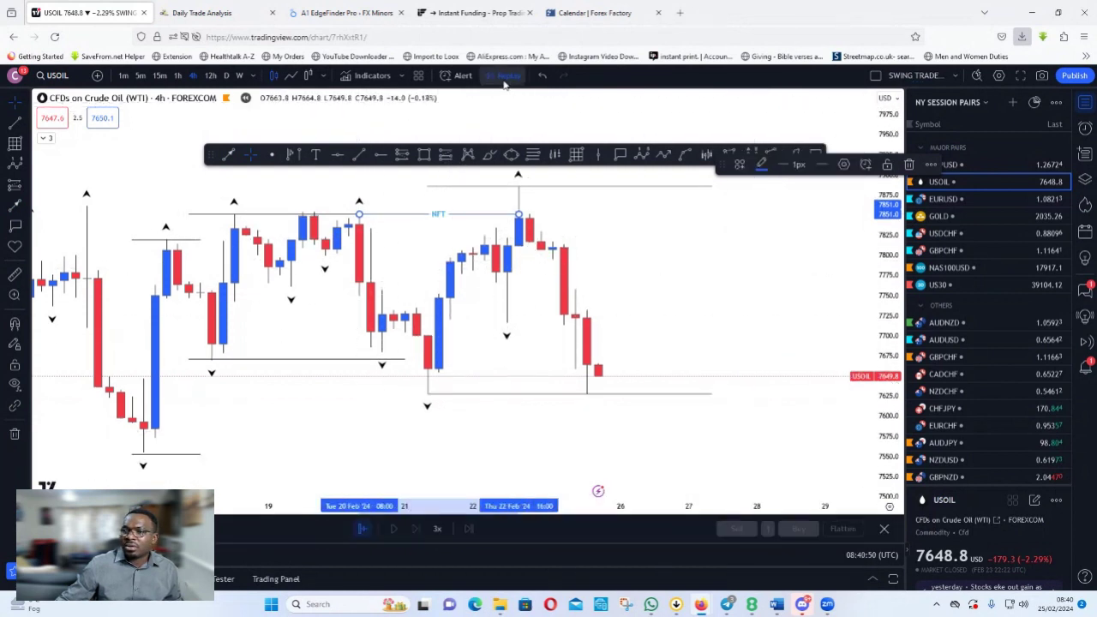
left_click(540, 266)
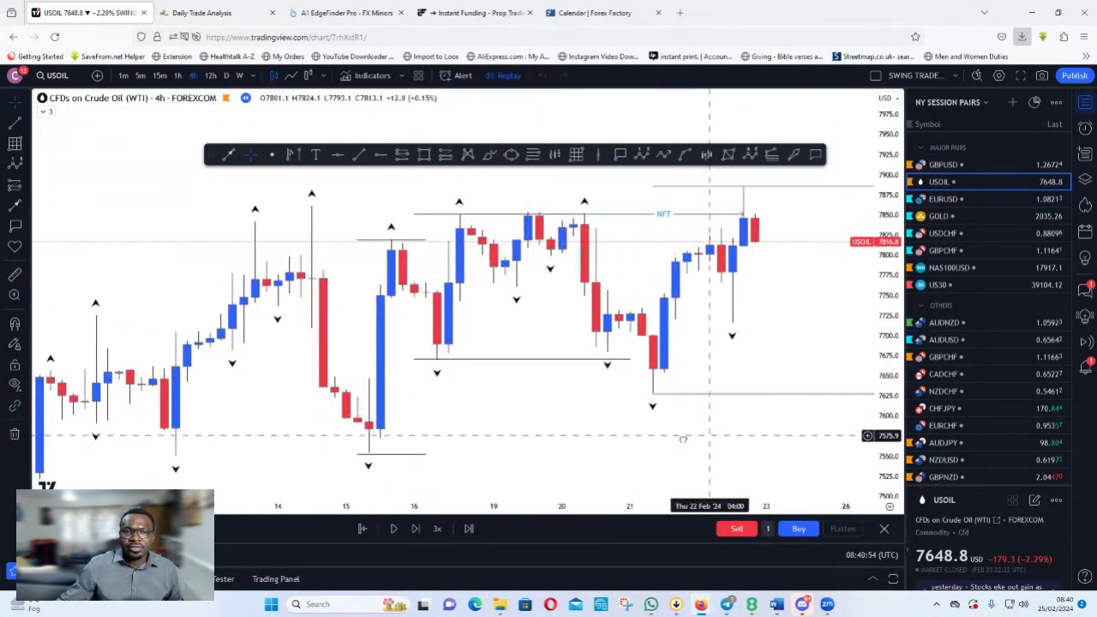
left_click_drag(680, 437, 417, 446)
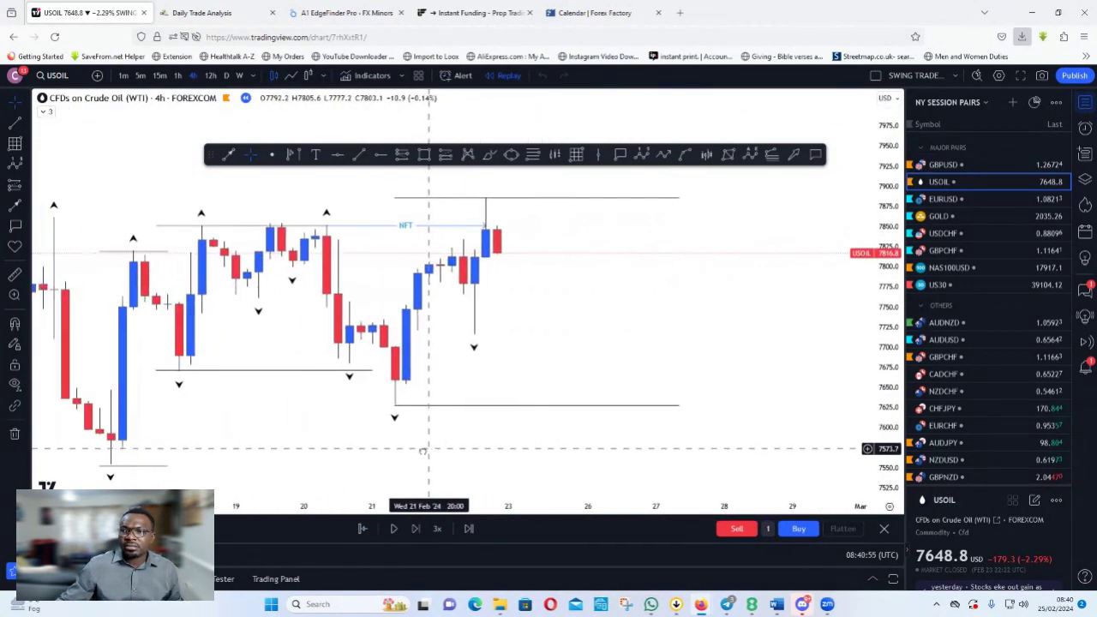
left_click(420, 531)
left_click(420, 531)
left_click(419, 530)
left_click(419, 530)
left_click(419, 530)
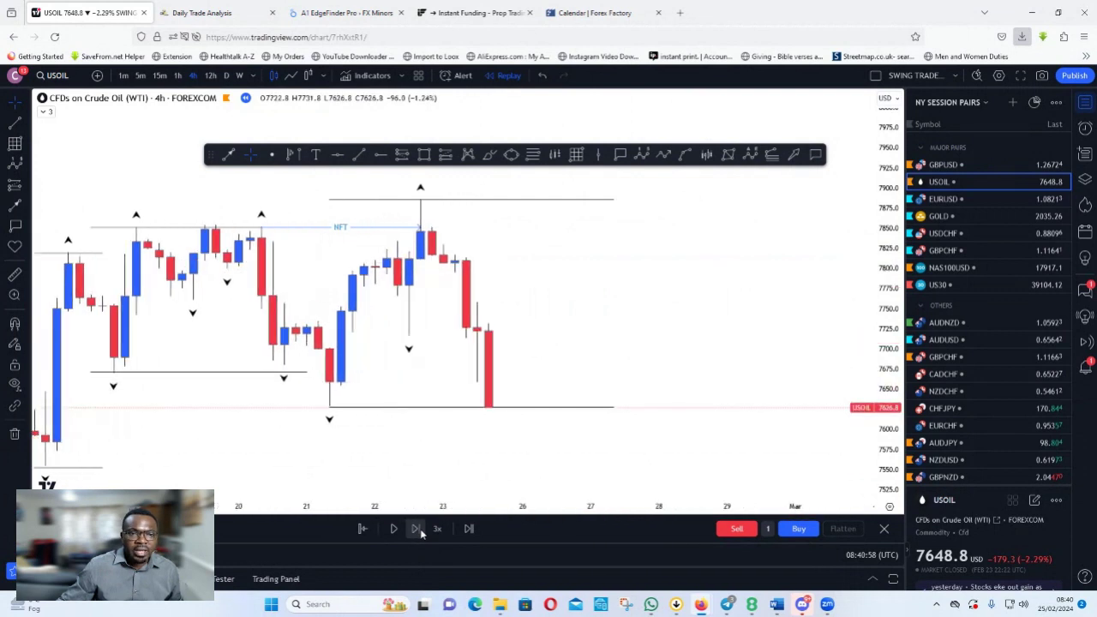
left_click(420, 531)
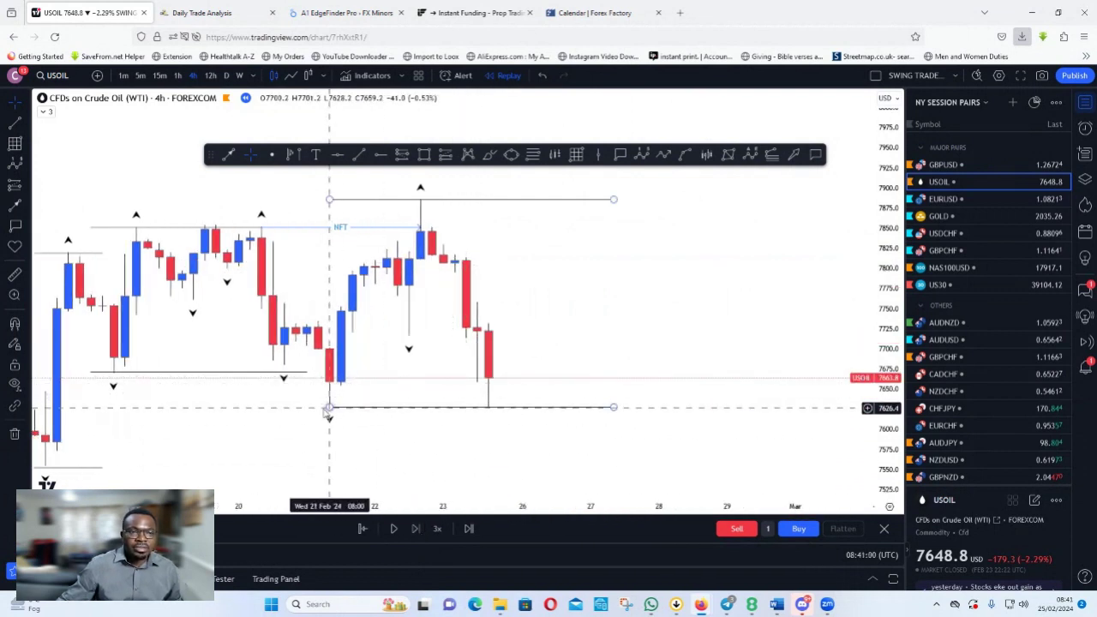
left_click(415, 528)
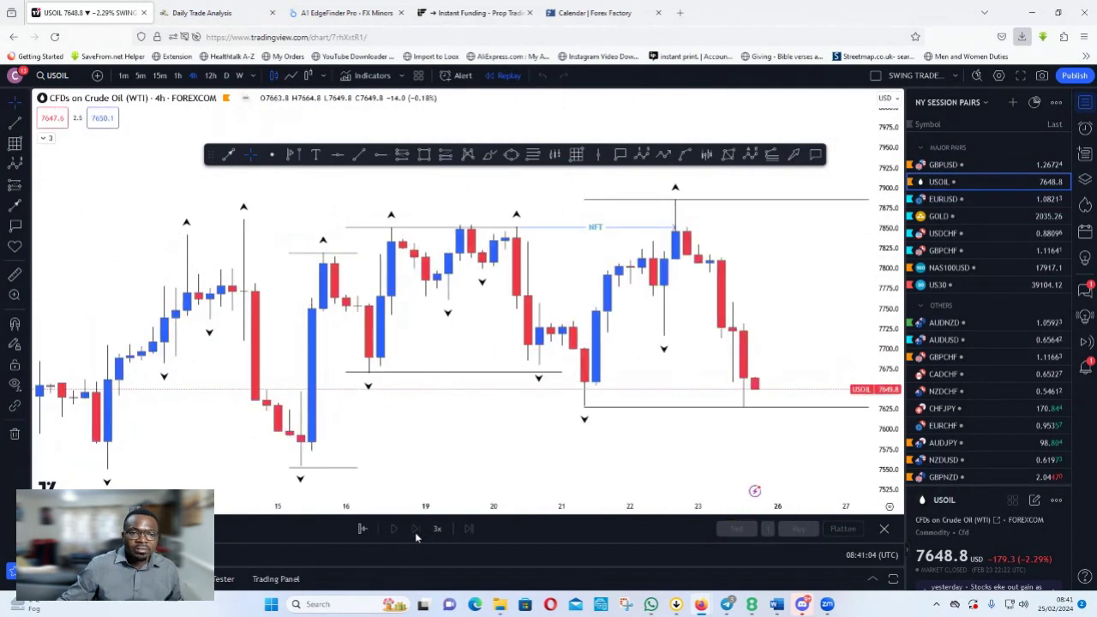
Step: Draw a Gann box from the 22 February high near 7884 to 7627.8, ending at 27 February, and apply the DISCOUNT BOX template
left_click_drag(743, 428, 509, 397)
left_click_drag(585, 394, 515, 479)
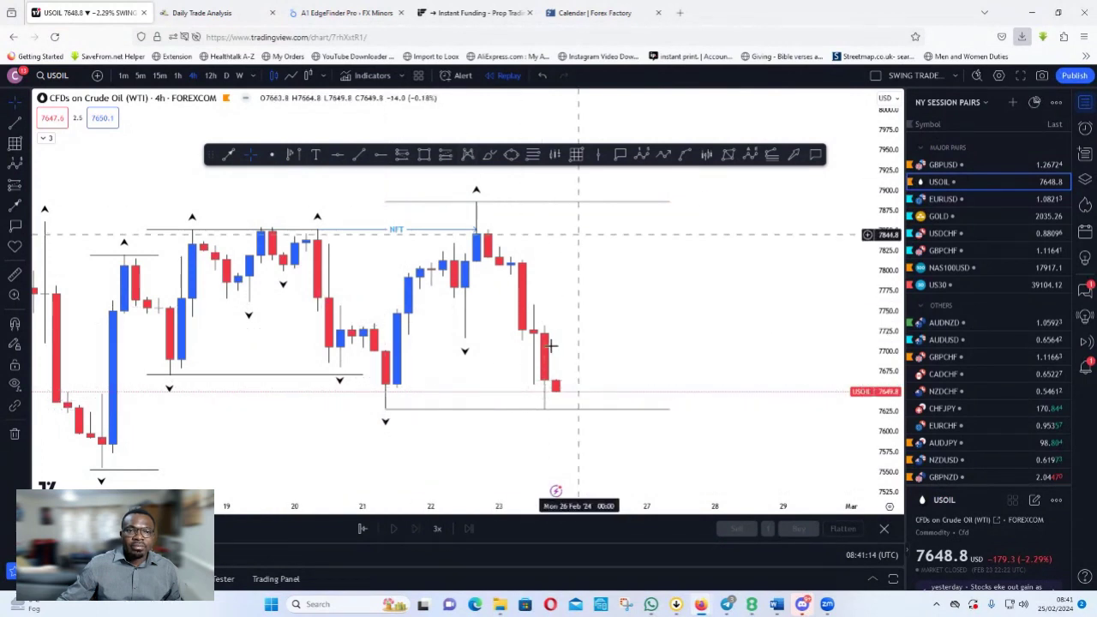
left_click_drag(582, 462, 528, 414)
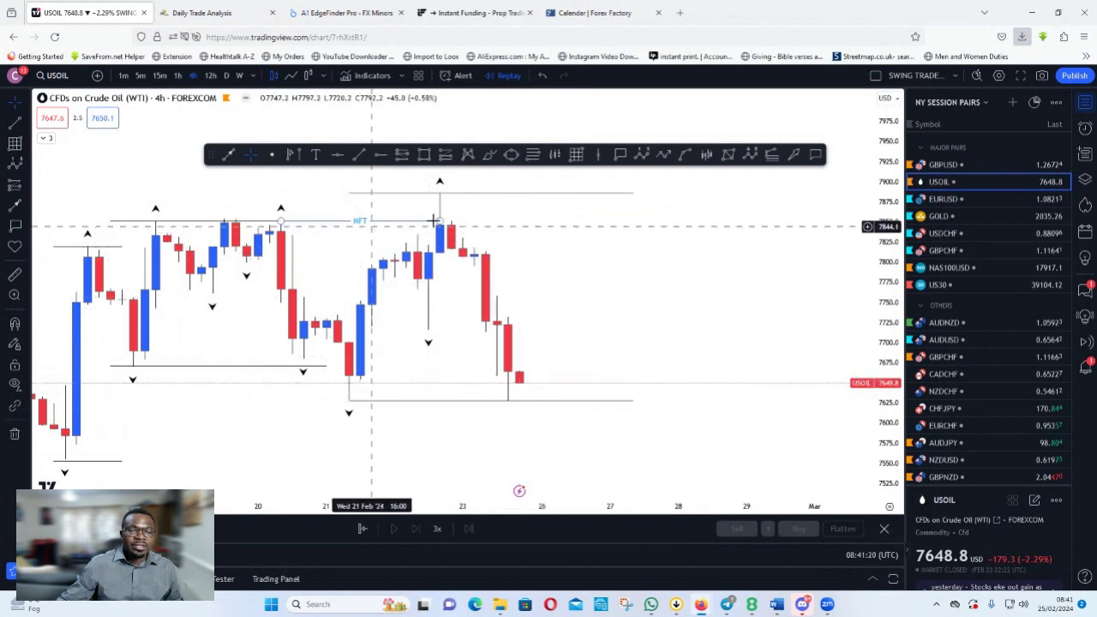
left_click(576, 156)
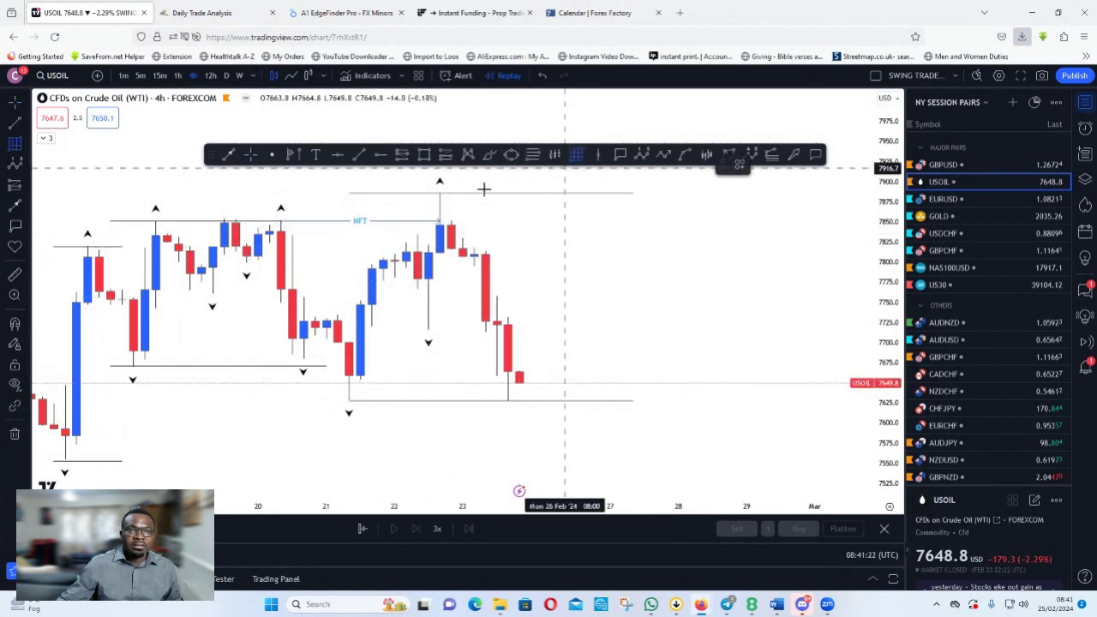
left_click(439, 193)
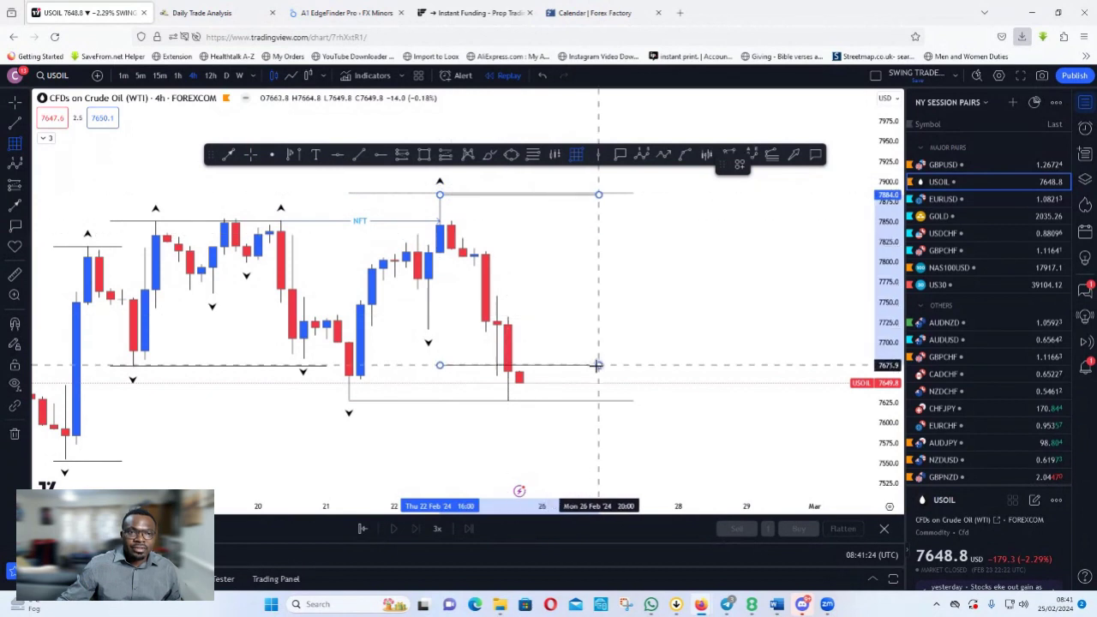
left_click(610, 400)
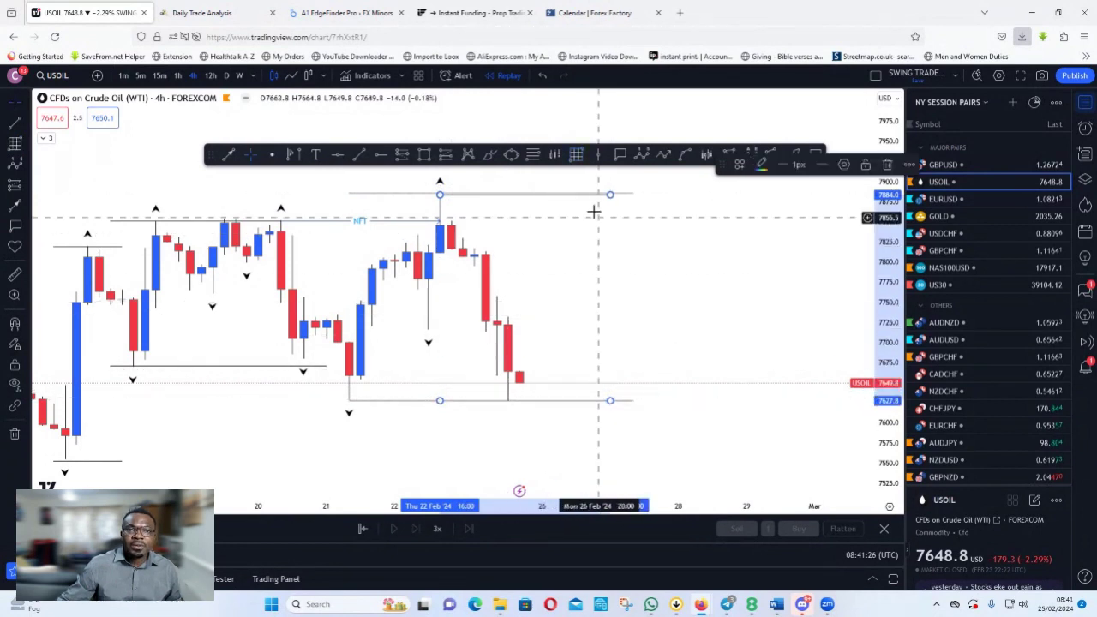
left_click(741, 167)
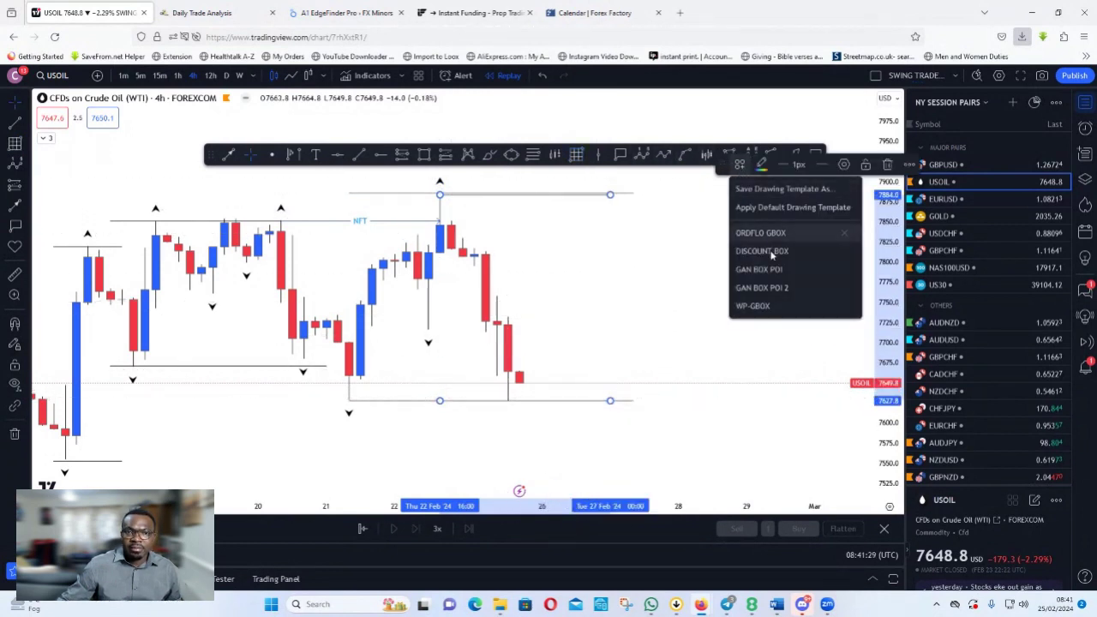
left_click(762, 251)
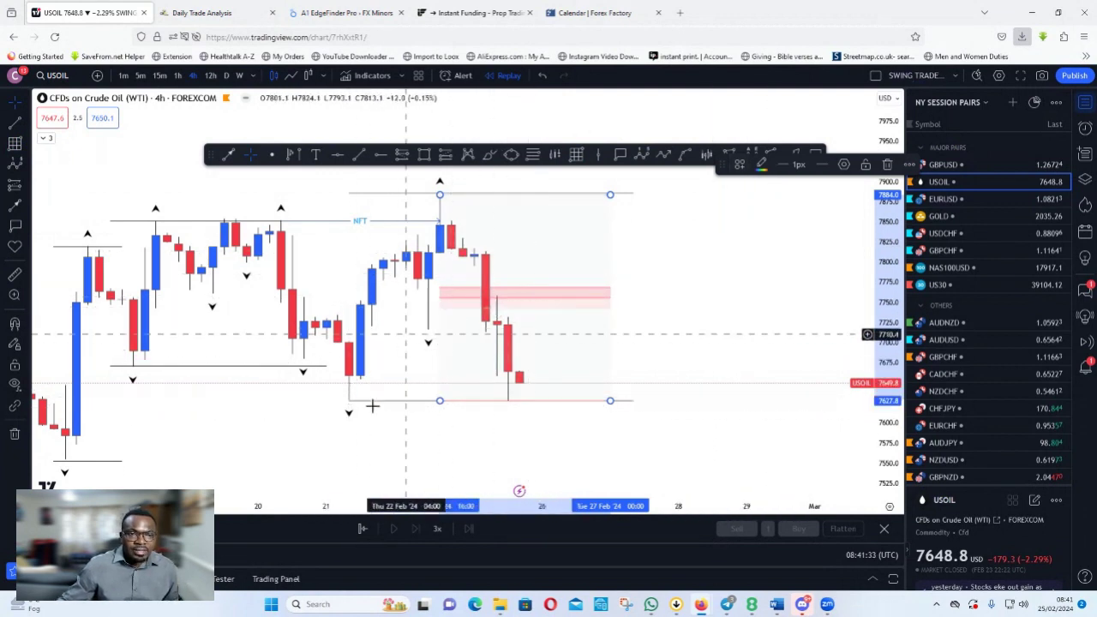
Step: Examine the USOIL 4-hour swings and marked ranges from early February through the latest decline
left_click_drag(534, 436, 509, 422)
scroll(505, 422, "down", 3)
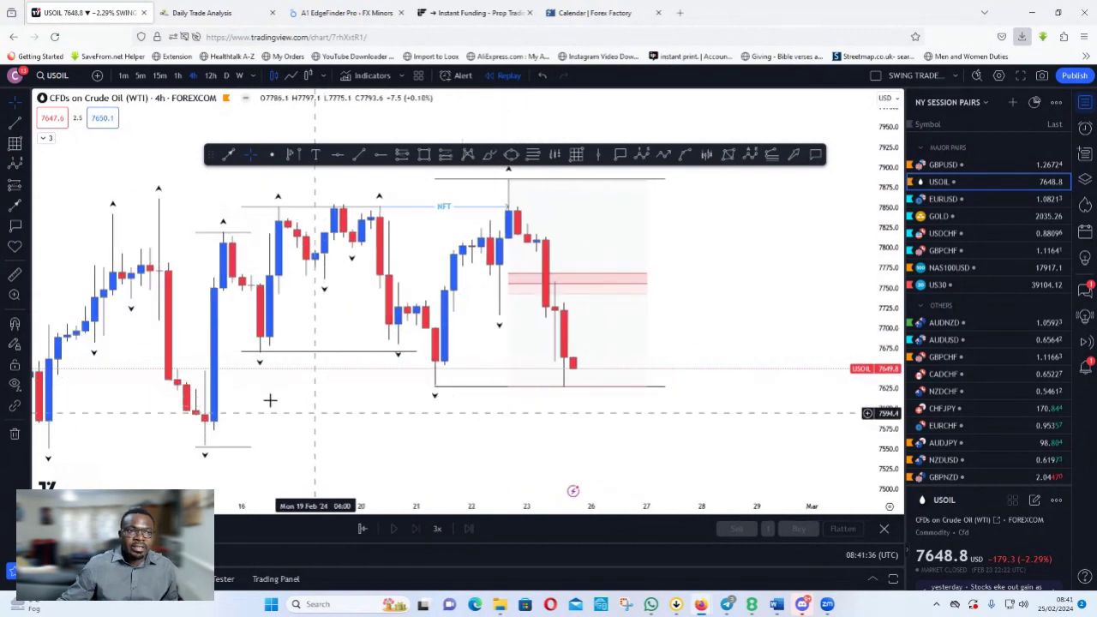
left_click_drag(695, 406, 656, 399)
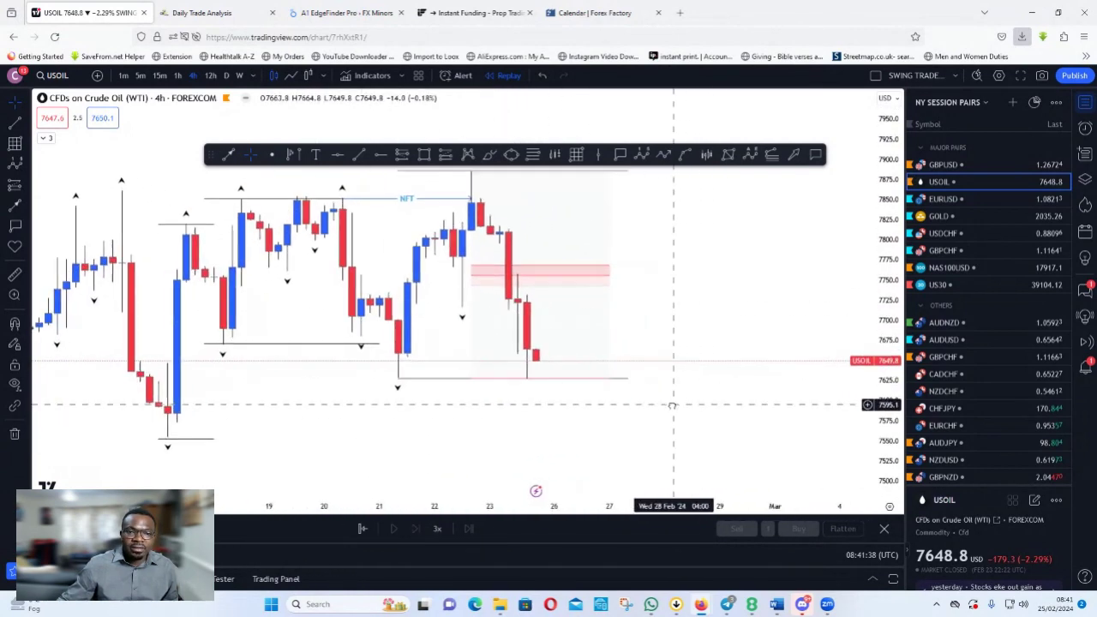
scroll(424, 330, "down", 4)
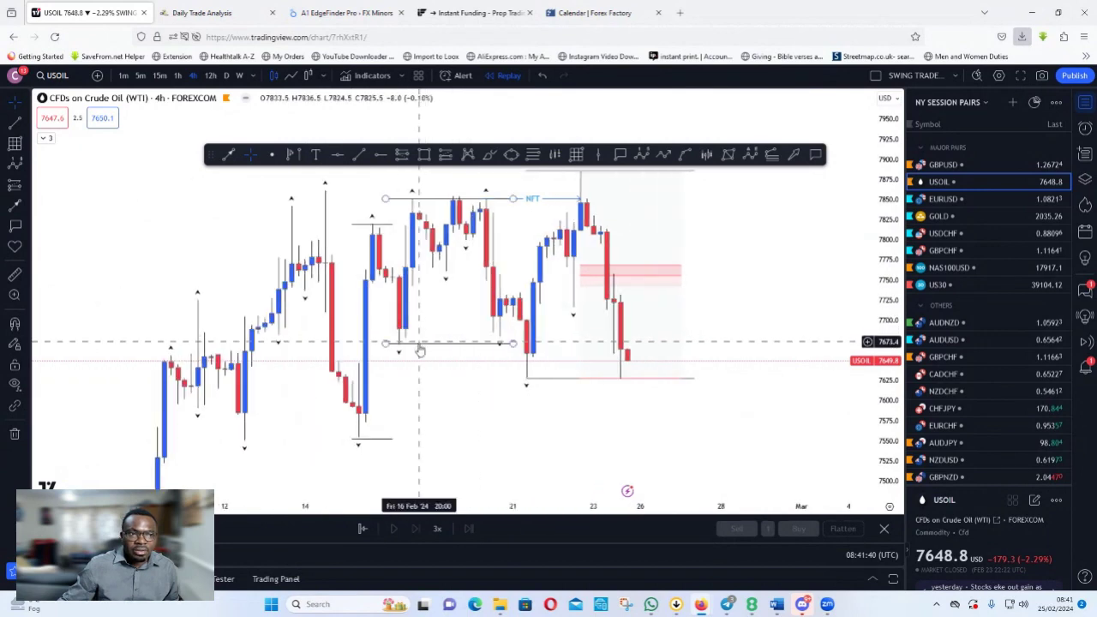
left_click_drag(358, 458, 384, 271)
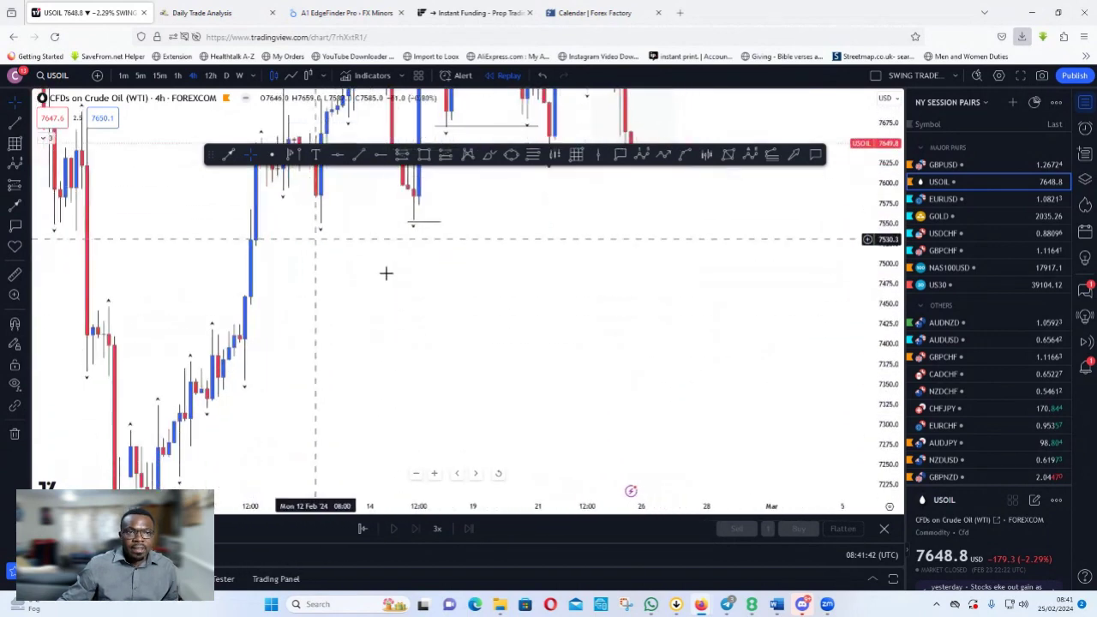
left_click_drag(873, 229, 874, 402)
left_click_drag(592, 358, 575, 468)
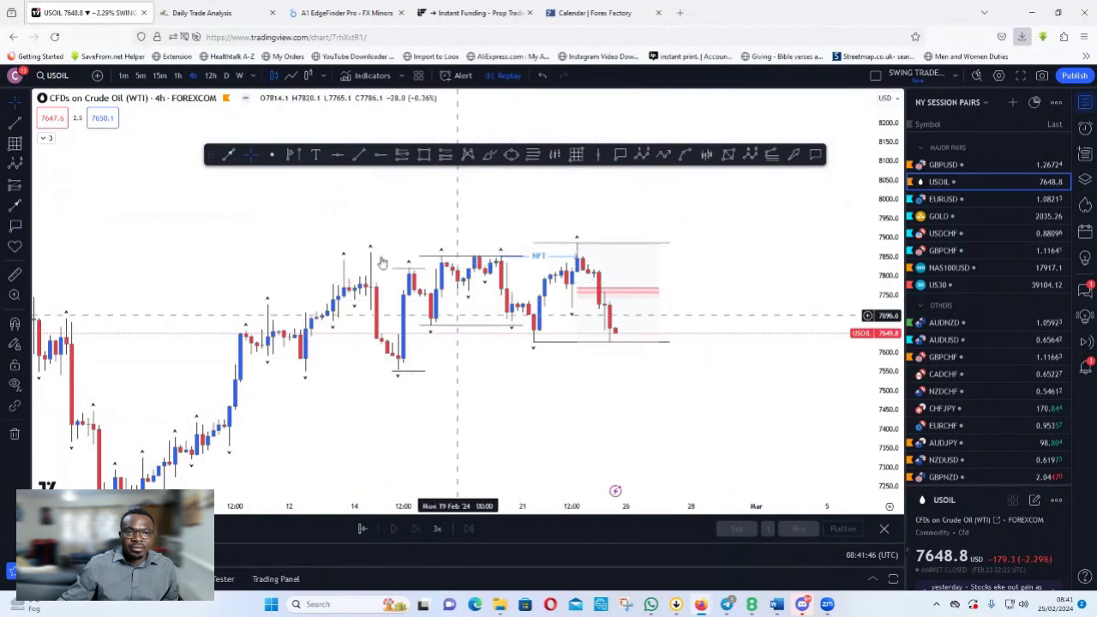
scroll(401, 328, "down", 2)
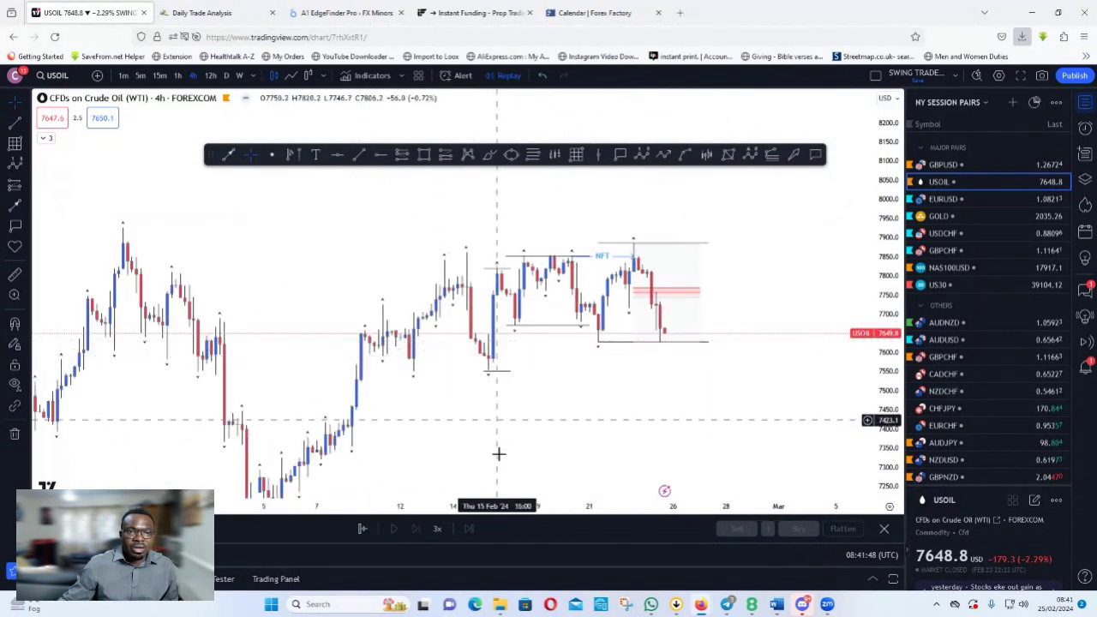
scroll(558, 409, "up", 2)
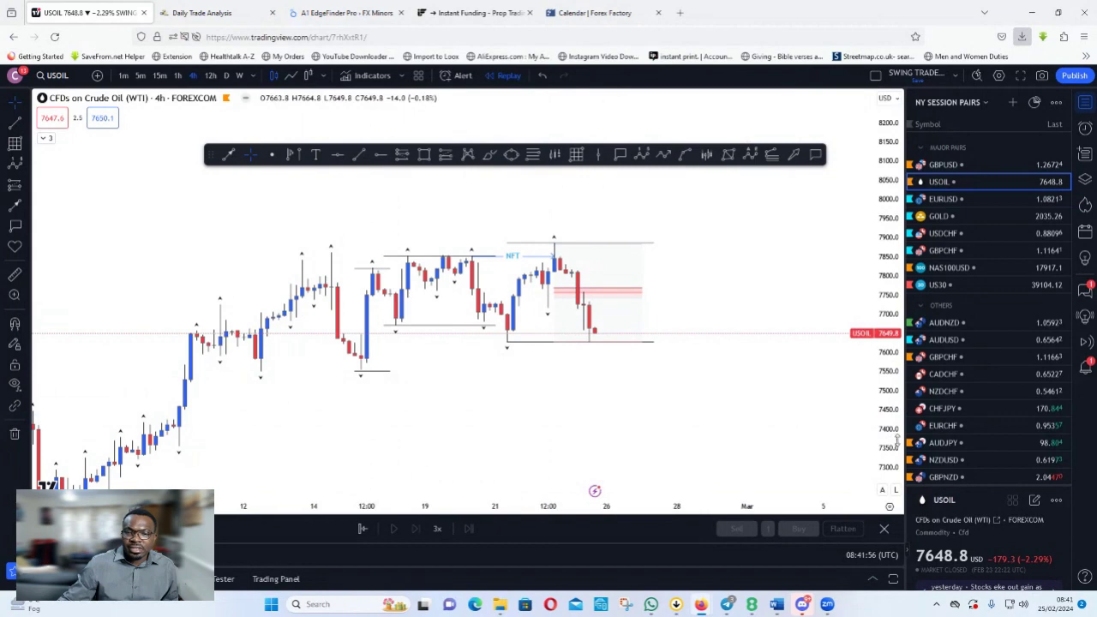
left_click_drag(897, 439, 895, 238)
scroll(541, 394, "up", 3)
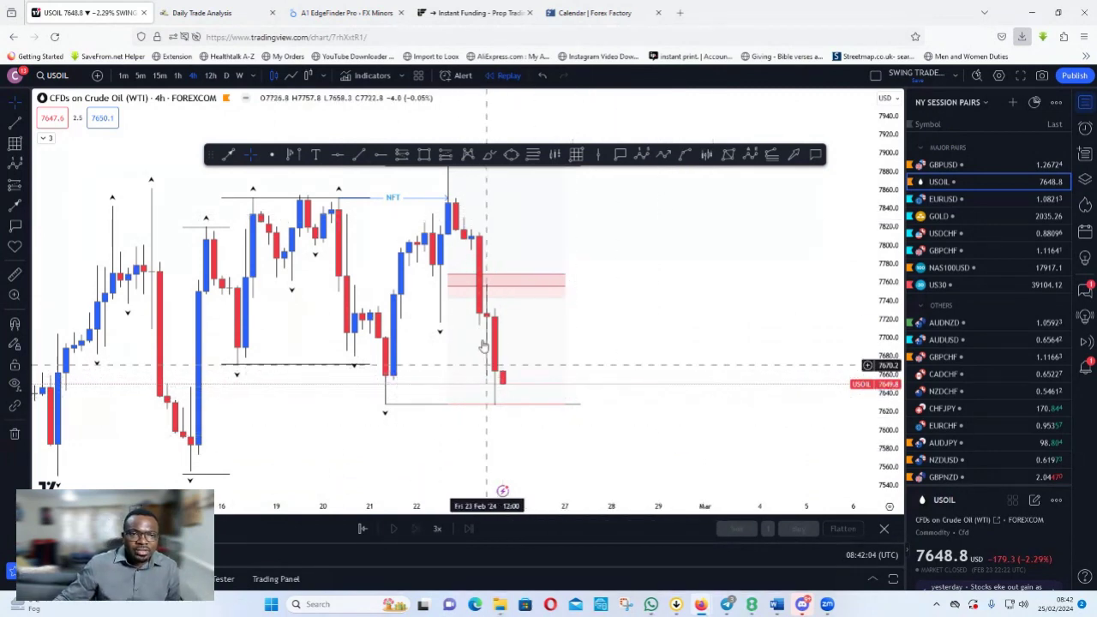
Step: Draw a supply zone rectangle from 23 February to 27 February 08:00 between 7810.8 and 7793.4, above the existing discount level band
scroll(575, 440, "up", 3)
left_click_drag(585, 442, 774, 455)
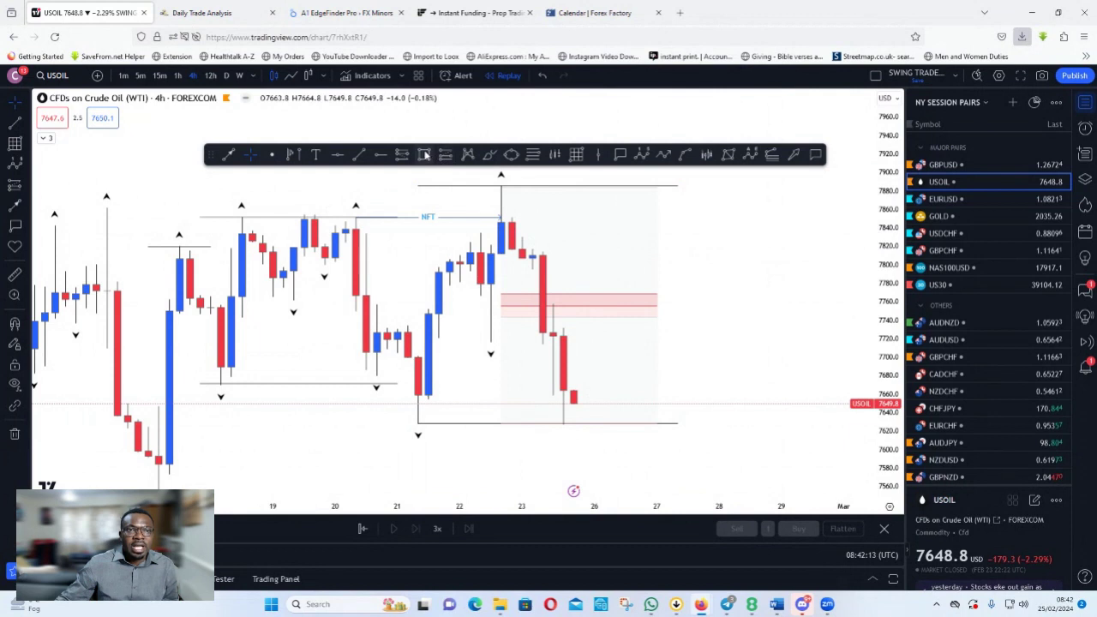
left_click(424, 154)
left_click_drag(521, 254, 677, 270)
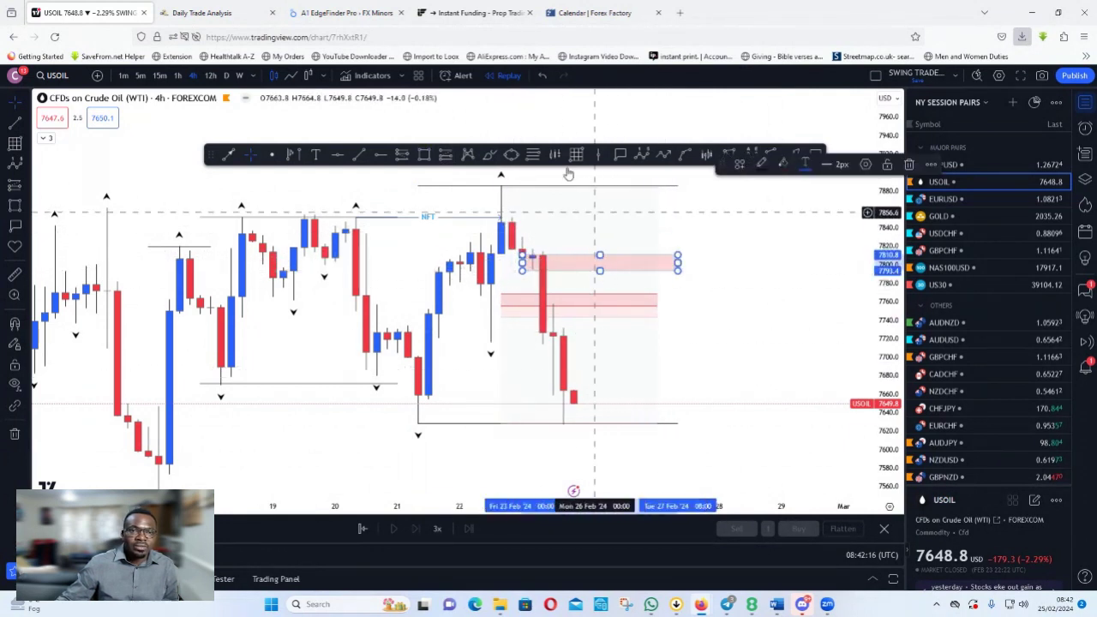
Step: Draw a projected path from near 7630 up to about 7808 in the upper supply zone, and down to about 7567 on 27 February
left_click(664, 157)
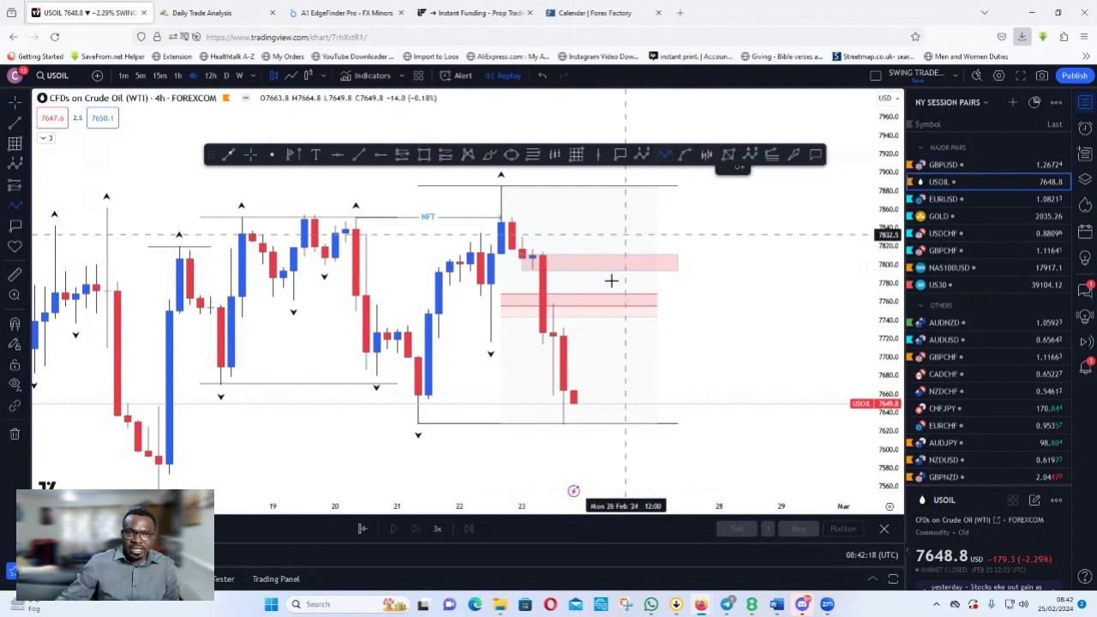
left_click(586, 404)
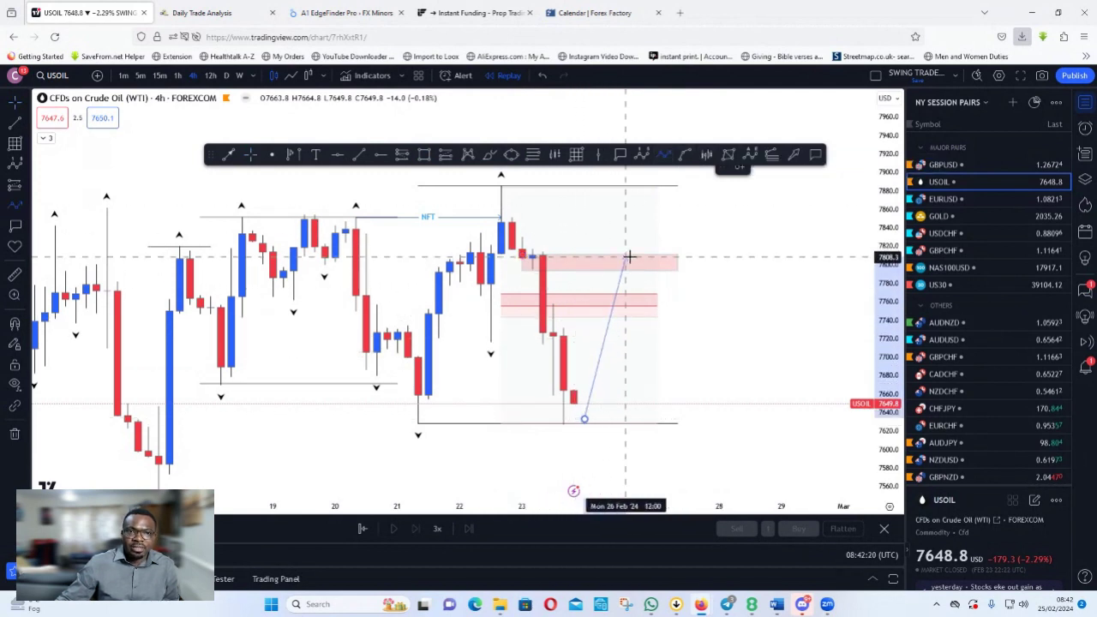
left_click(628, 257)
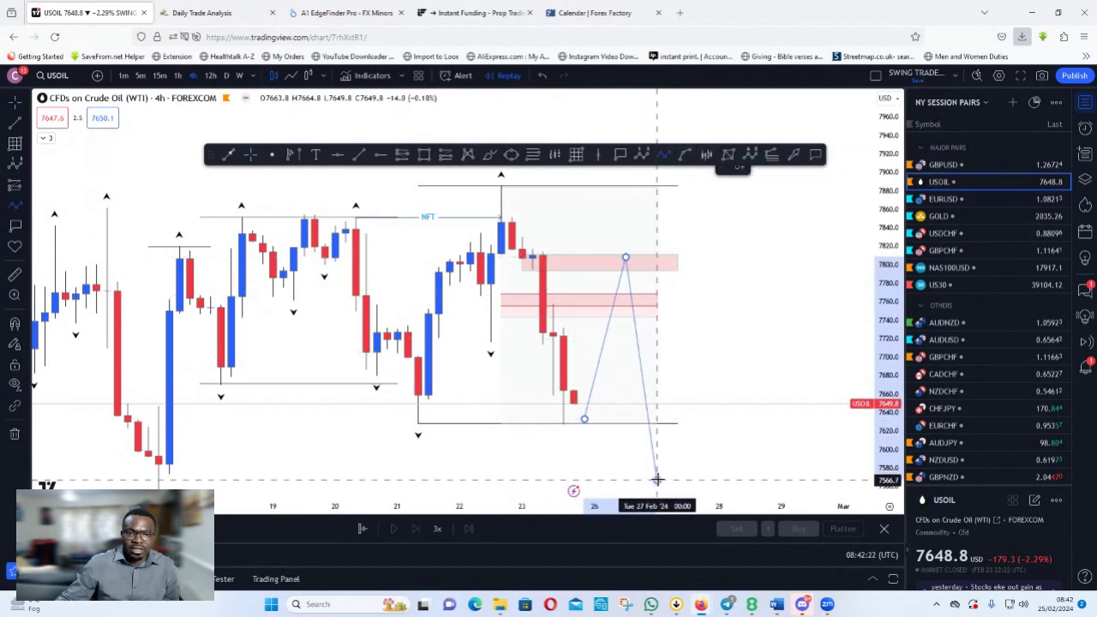
left_click(657, 479)
mouse_move(492, 452)
left_mouse_down()
mouse_move(420, 414)
mouse_move(369, 405)
left_mouse_up()
scroll(399, 443, "up", 2)
left_click_drag(577, 428, 734, 468)
left_click_drag(879, 121, 878, 275)
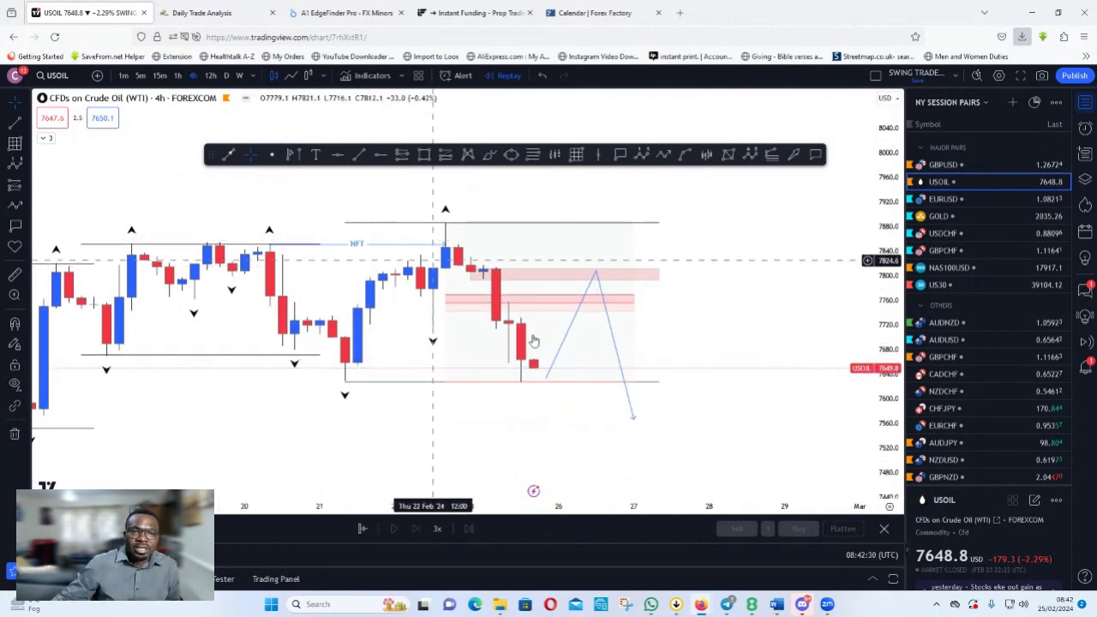
Step: Open the EURUSD chart and review its recent price action on the weekly timeframe
left_click(942, 200)
scroll(531, 365, "down", 2)
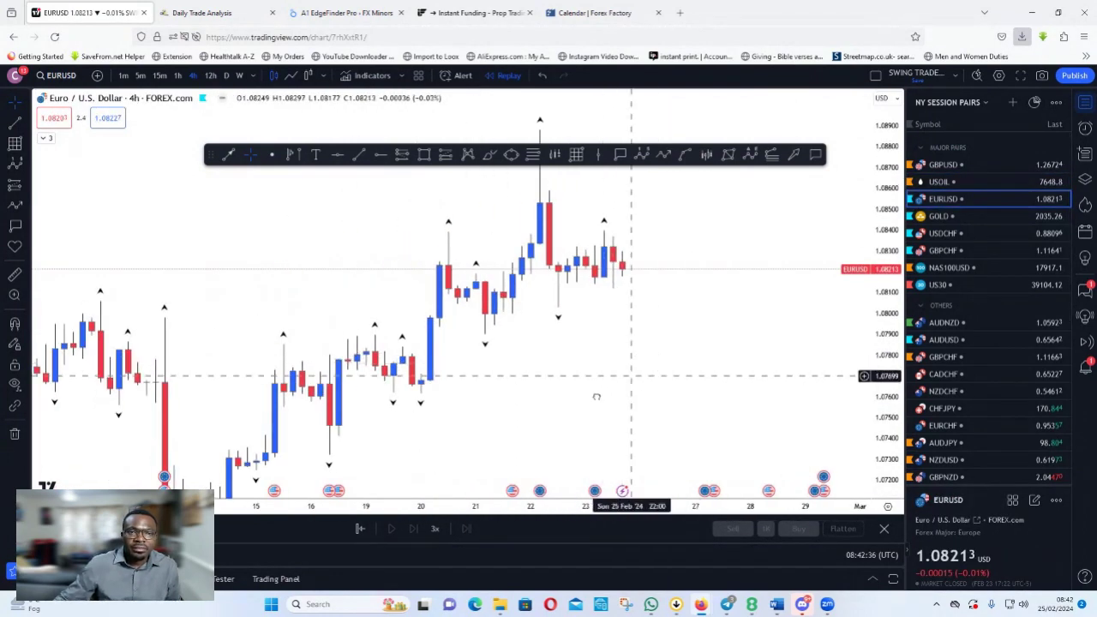
left_click_drag(597, 397, 584, 429)
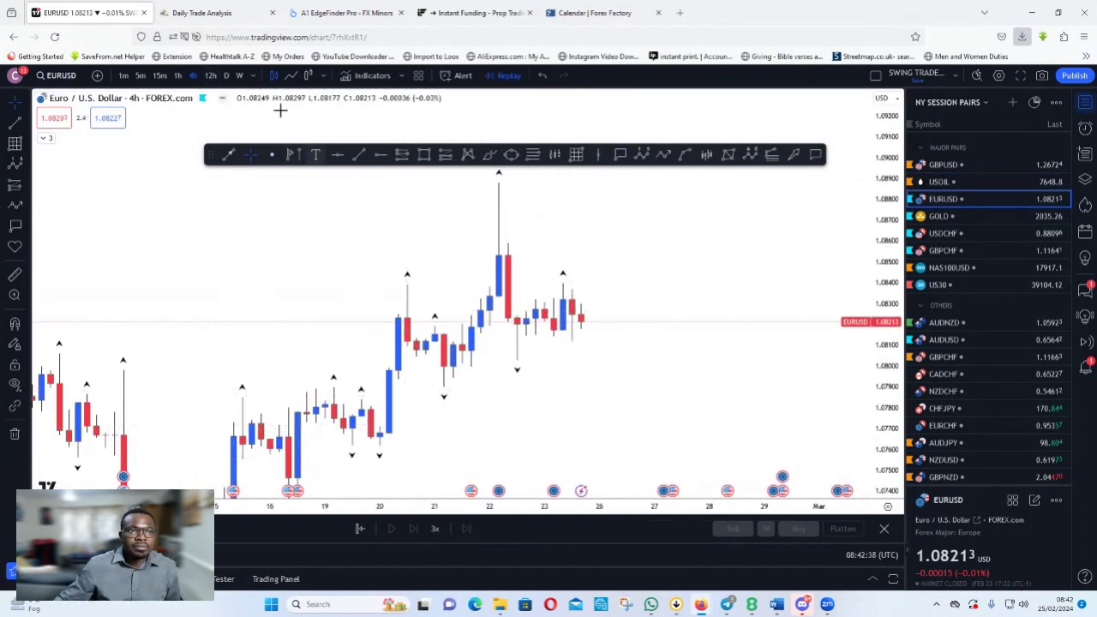
left_click(240, 75)
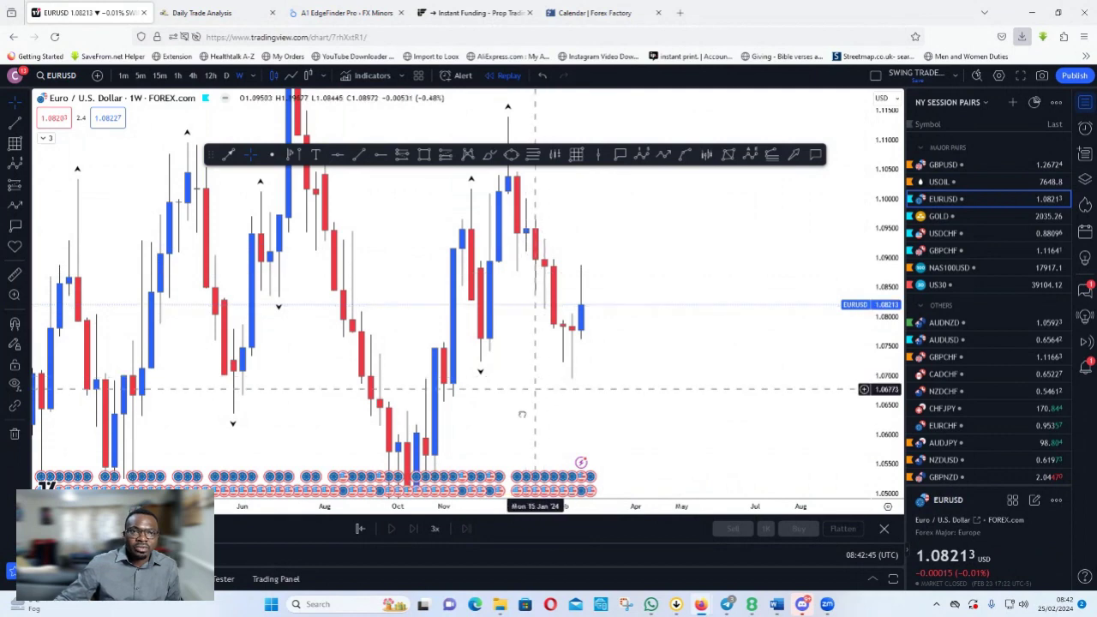
left_click_drag(521, 414, 505, 453)
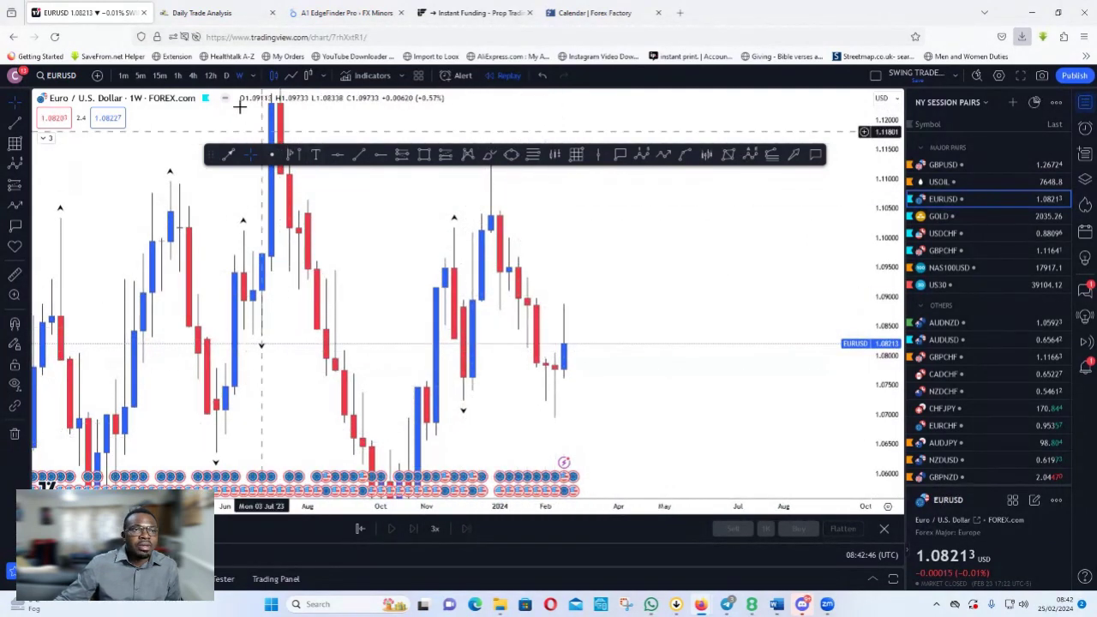
Step: Review EURUSD on the daily timeframe, from the late 2023 swings to the latest candle
left_click(227, 75)
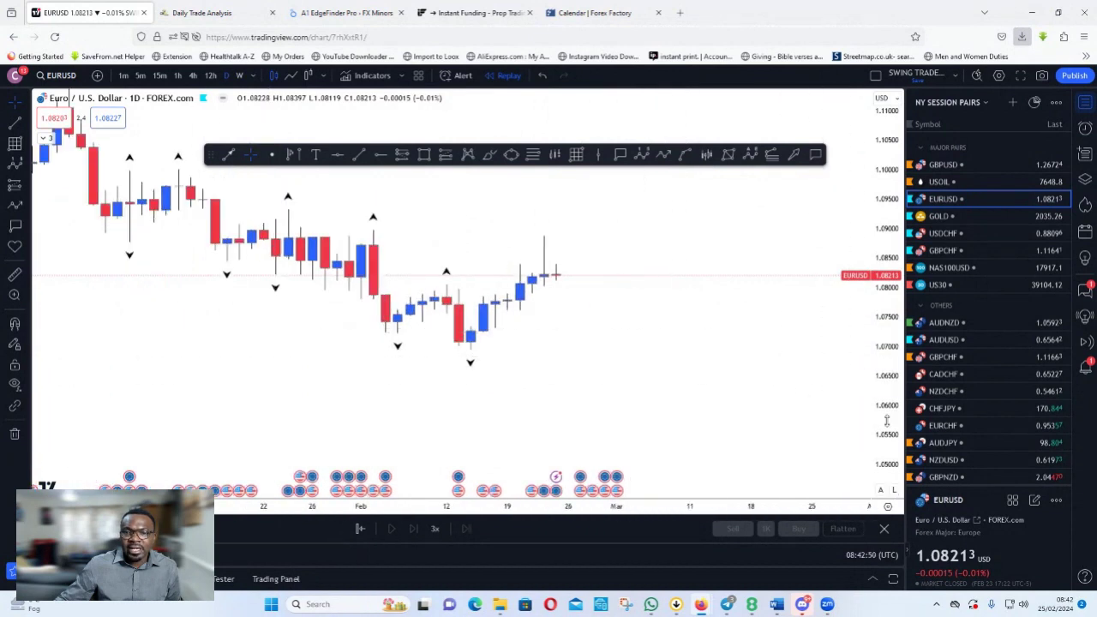
scroll(857, 402, "up", 2)
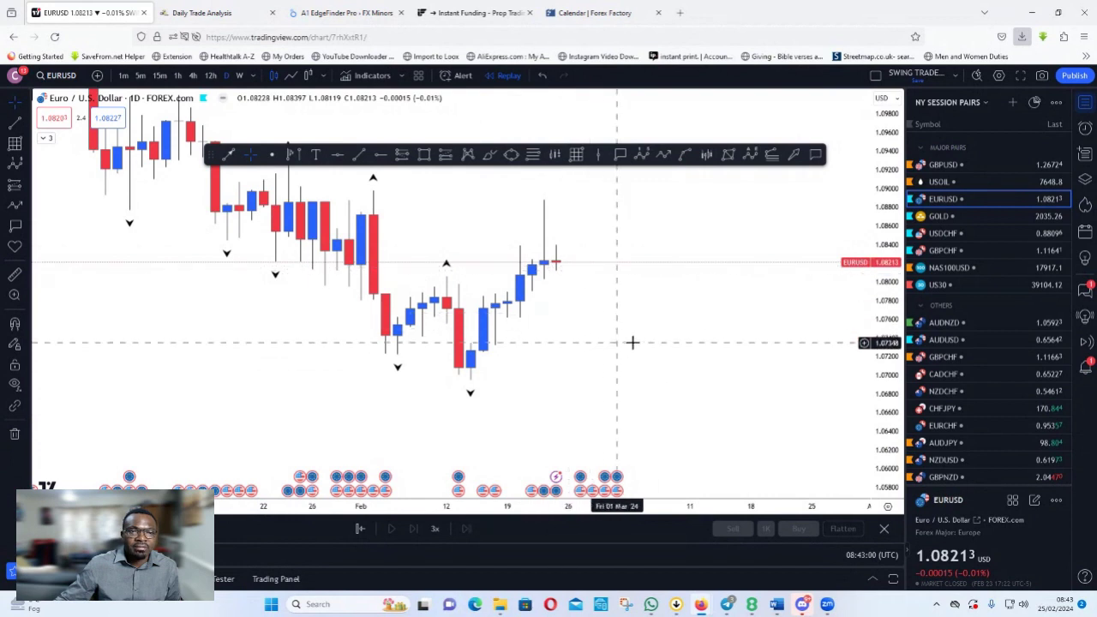
scroll(632, 343, "left", 3)
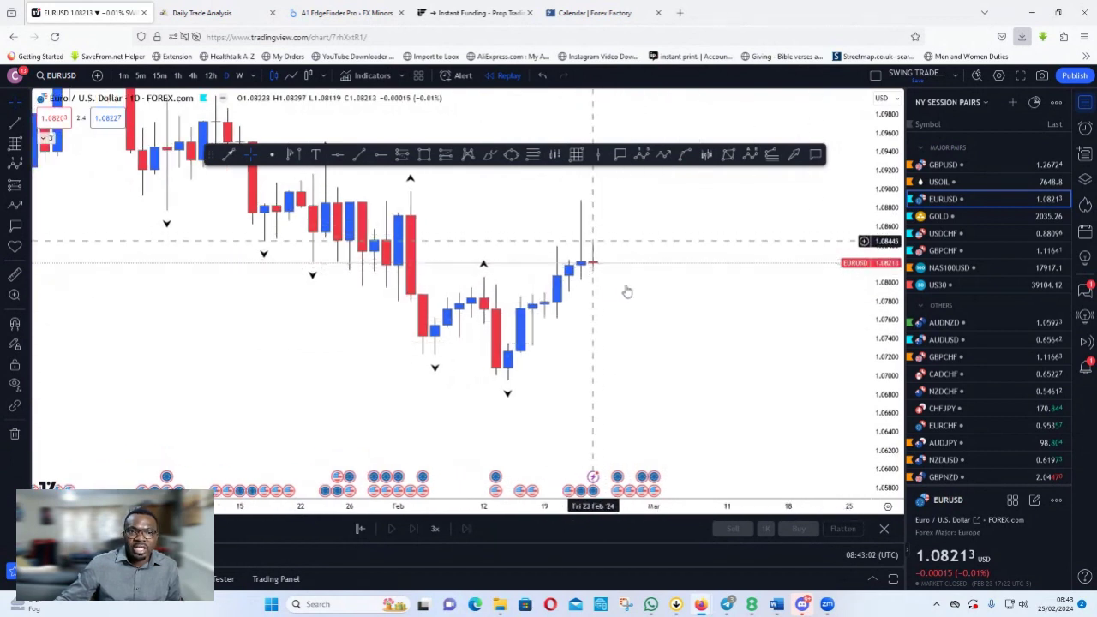
scroll(766, 372, "up", 2)
left_click_drag(563, 358, 659, 354)
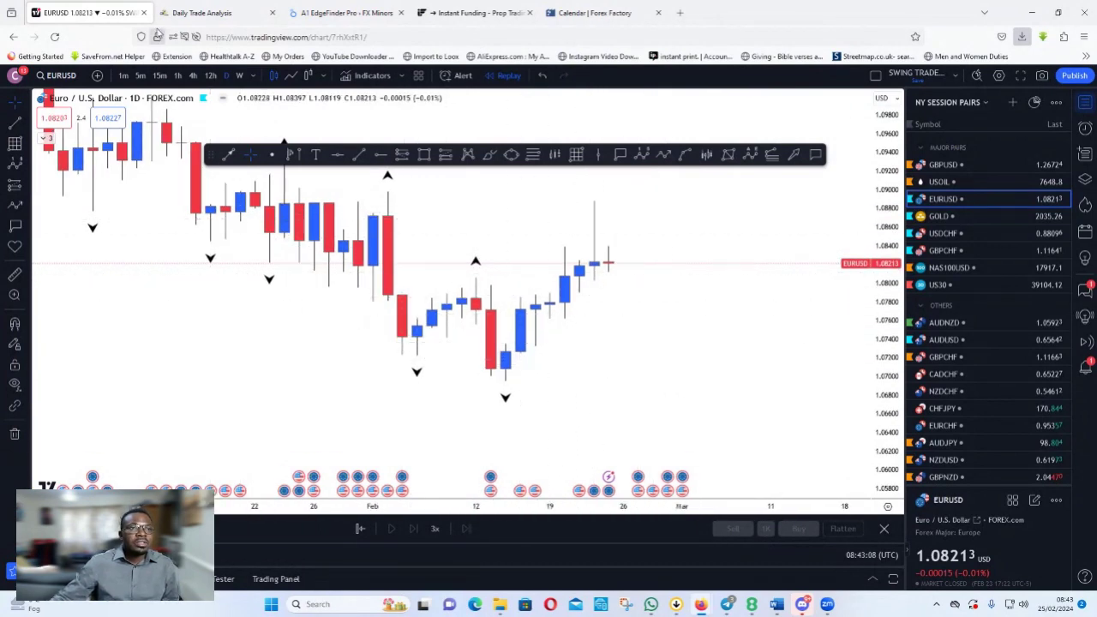
scroll(439, 355, "down", 5)
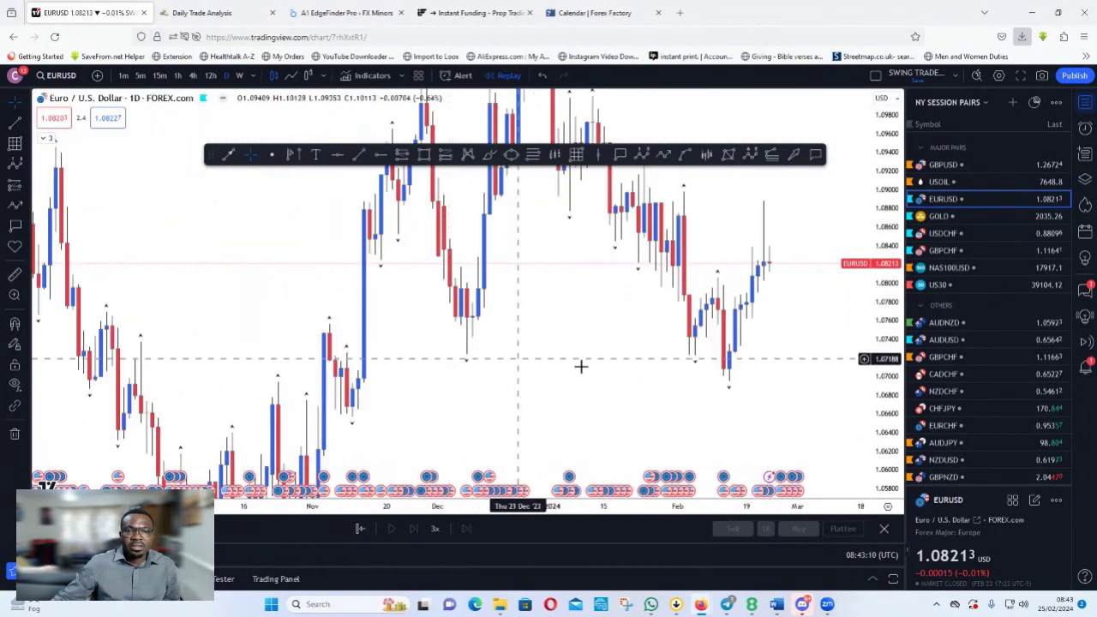
left_click_drag(889, 159, 839, 323)
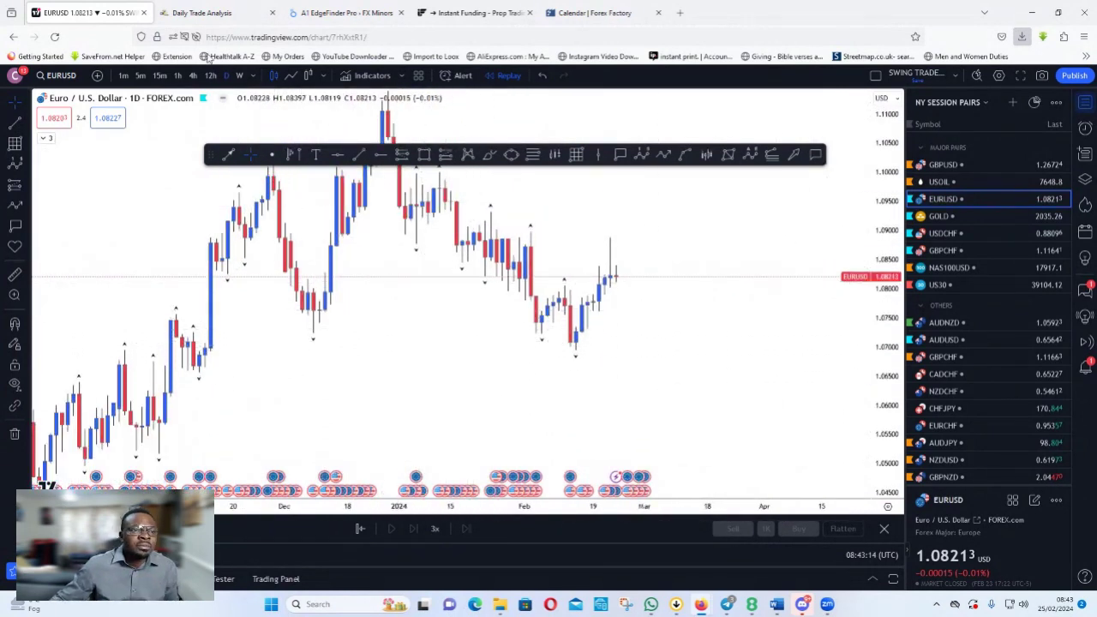
Step: Switch EURUSD to the 4-hour timeframe and bring the rise from the mid-February low into view
left_click(193, 75)
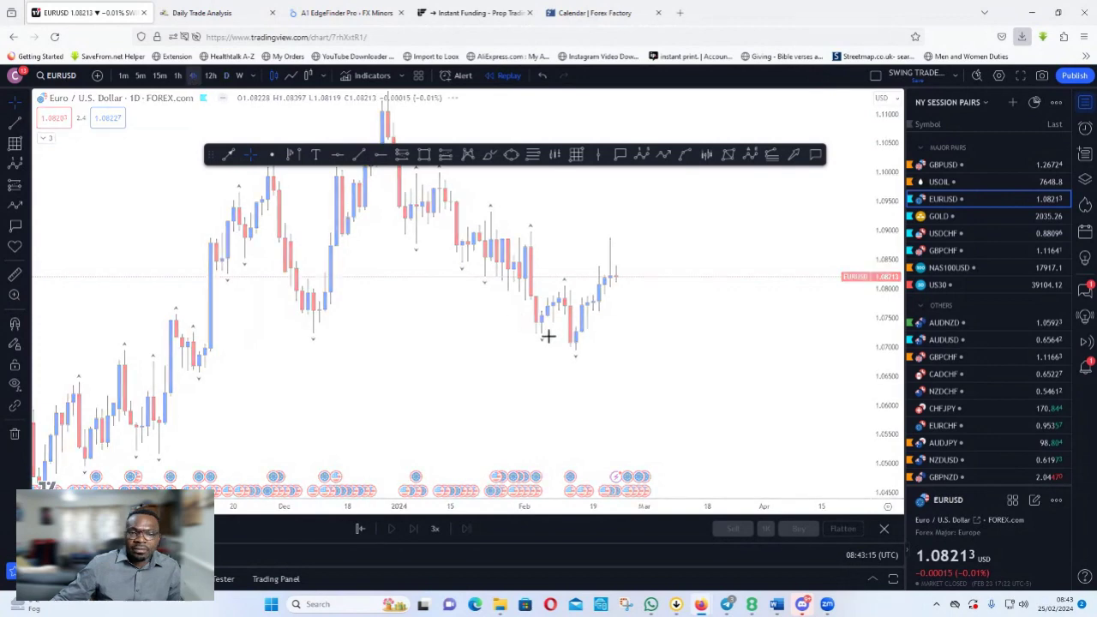
left_click_drag(890, 412, 845, 134)
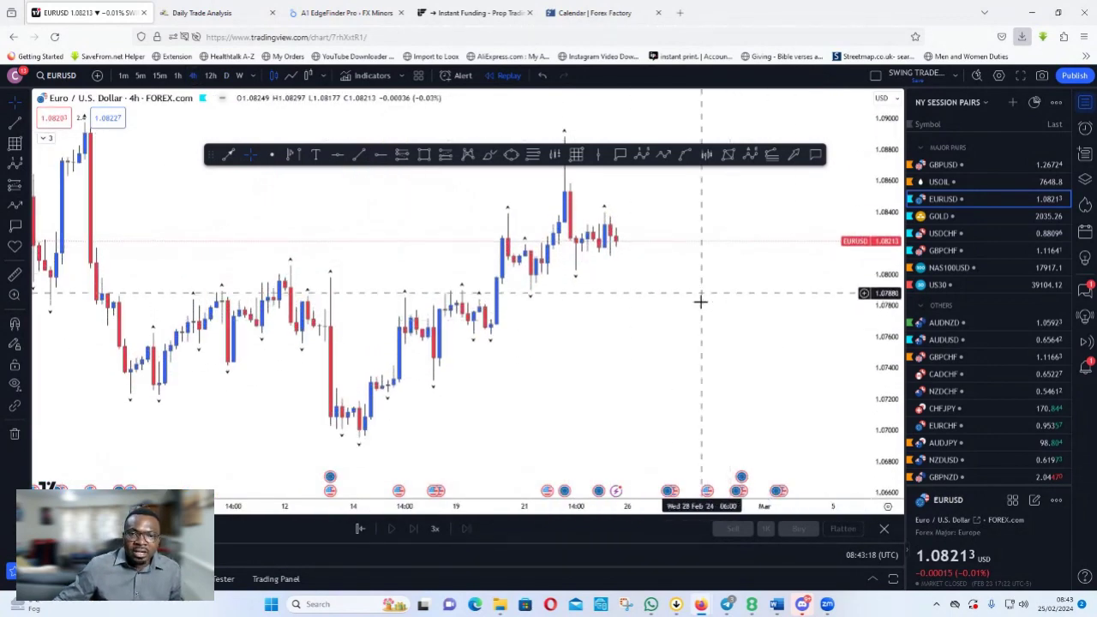
left_click_drag(702, 301, 697, 381)
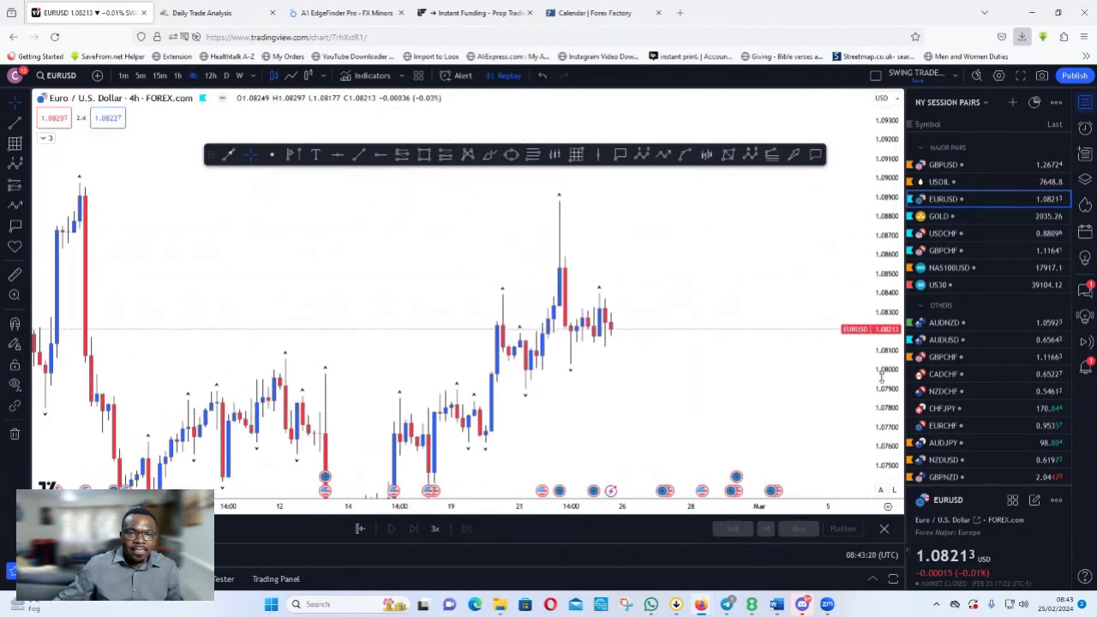
scroll(536, 411, "up", 3)
left_click_drag(535, 411, 846, 262)
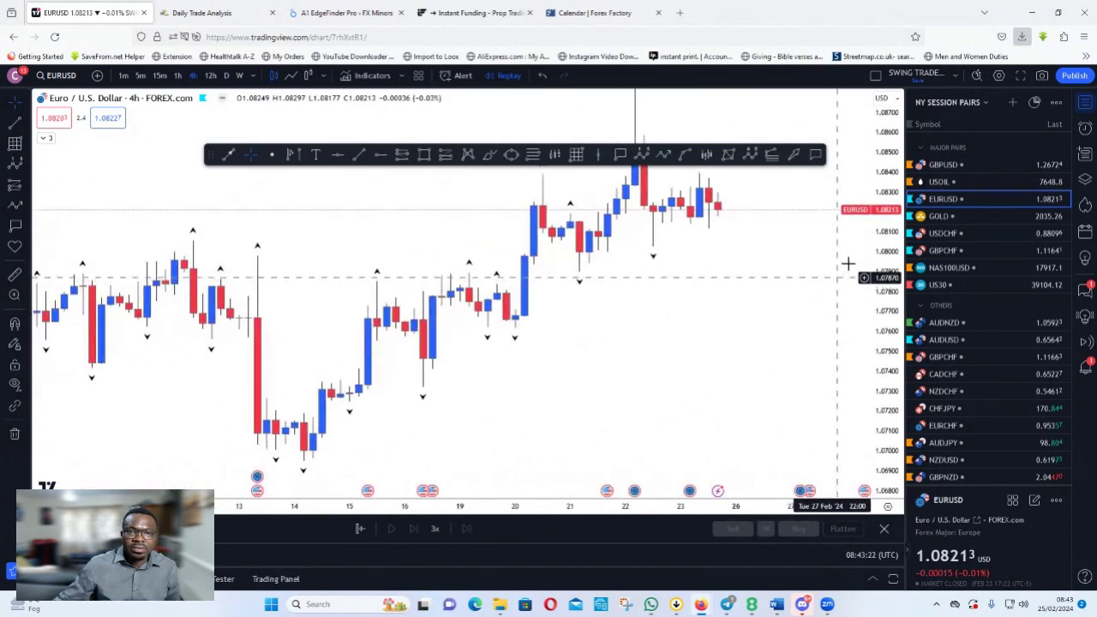
Step: Draw a rising arrow under the swing lows from 13 February 18:00 at 1.06843 to 26 February at about 1.0819
scroll(585, 346, "down", 4)
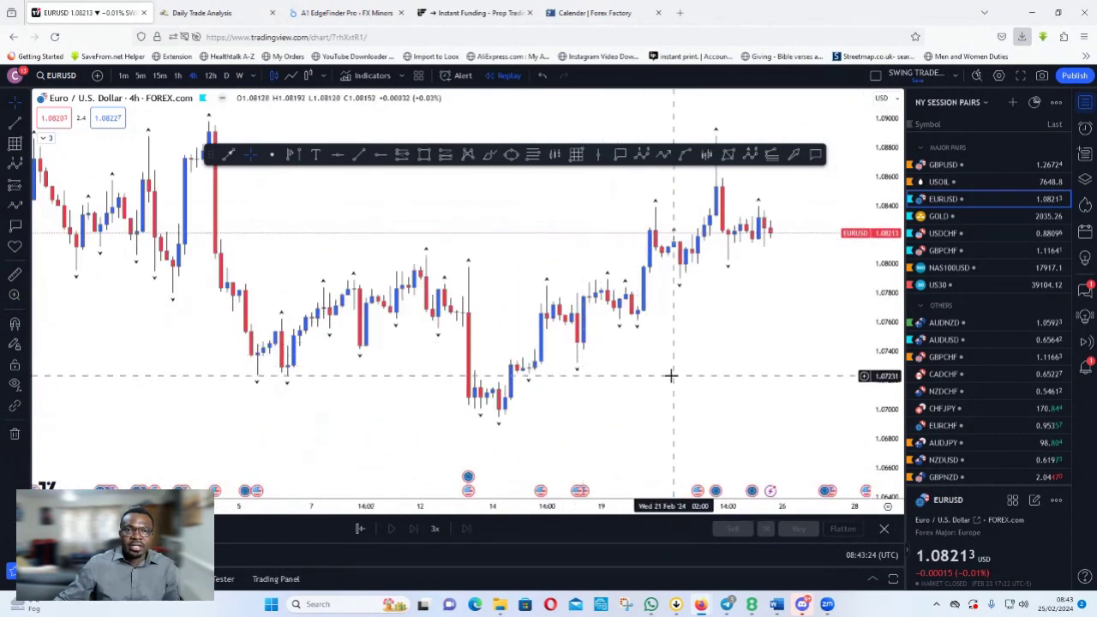
left_click_drag(671, 375, 602, 392)
left_click(228, 154)
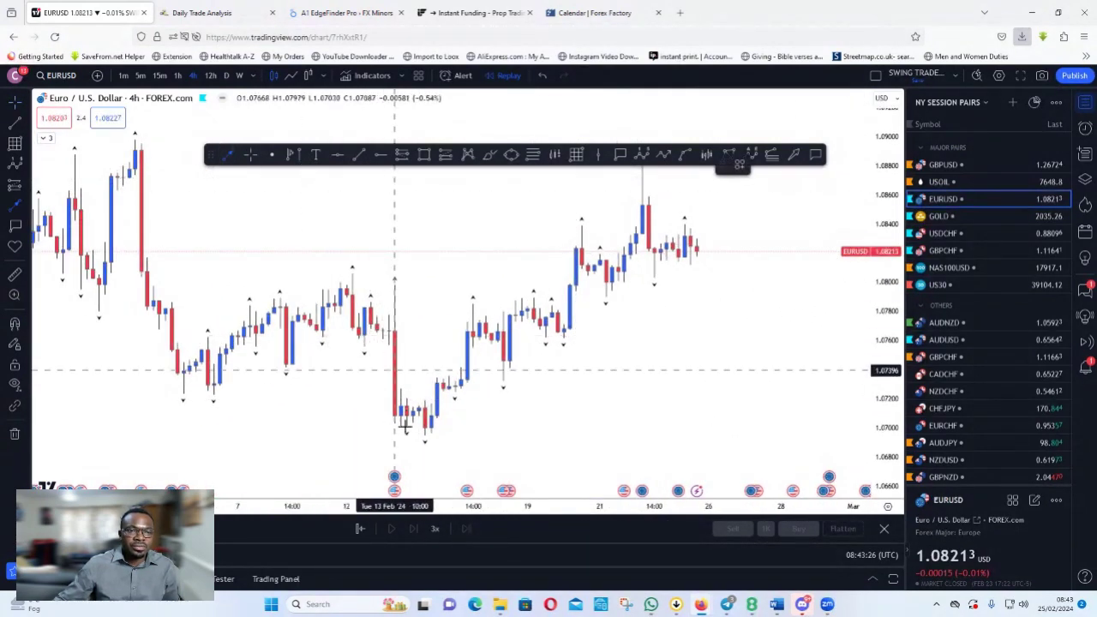
mouse_move(406, 450)
left_mouse_down()
mouse_move(710, 246)
mouse_move(714, 254)
left_mouse_up()
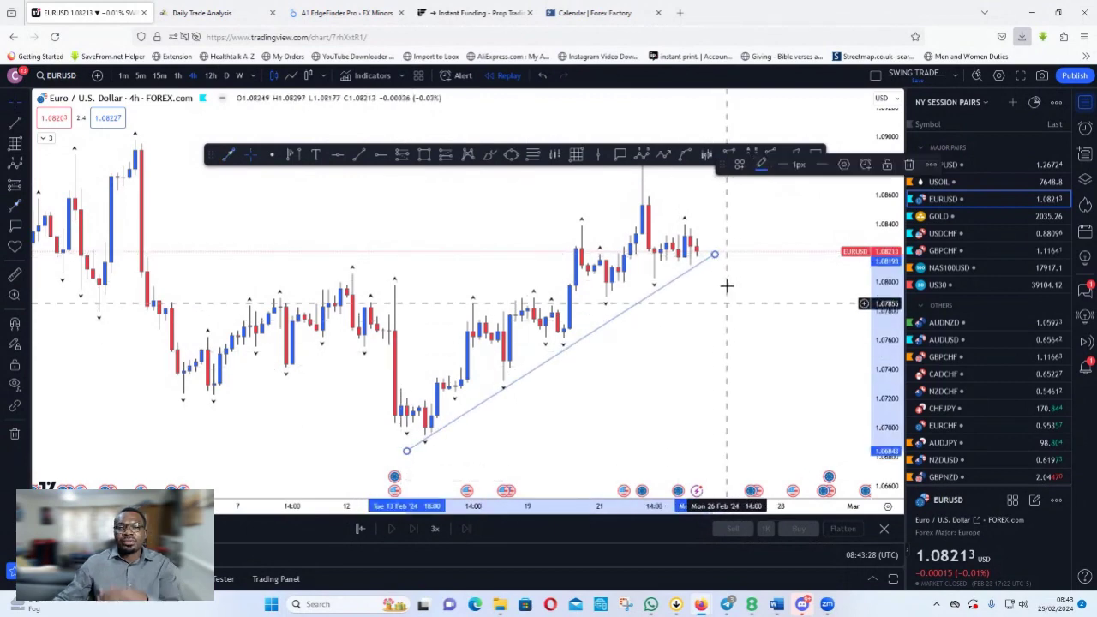
Step: Examine the EURUSD 4-hour candles around the 22 February high and the consolidation above the rising arrow
left_click_drag(603, 401, 541, 446)
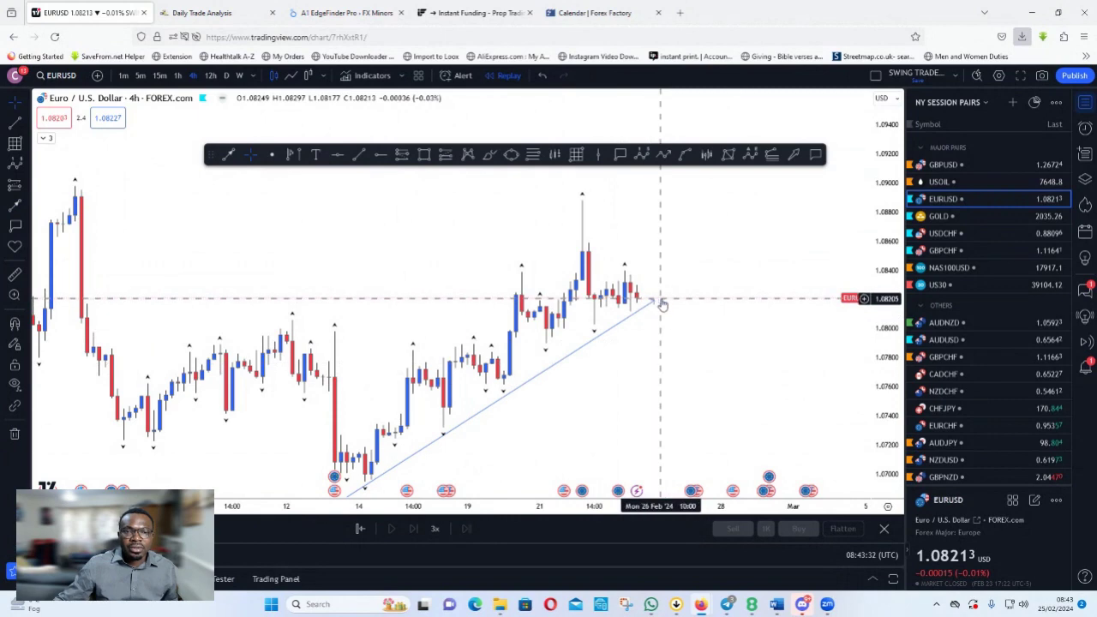
scroll(682, 383, "up", 3)
left_click_drag(686, 414, 742, 427)
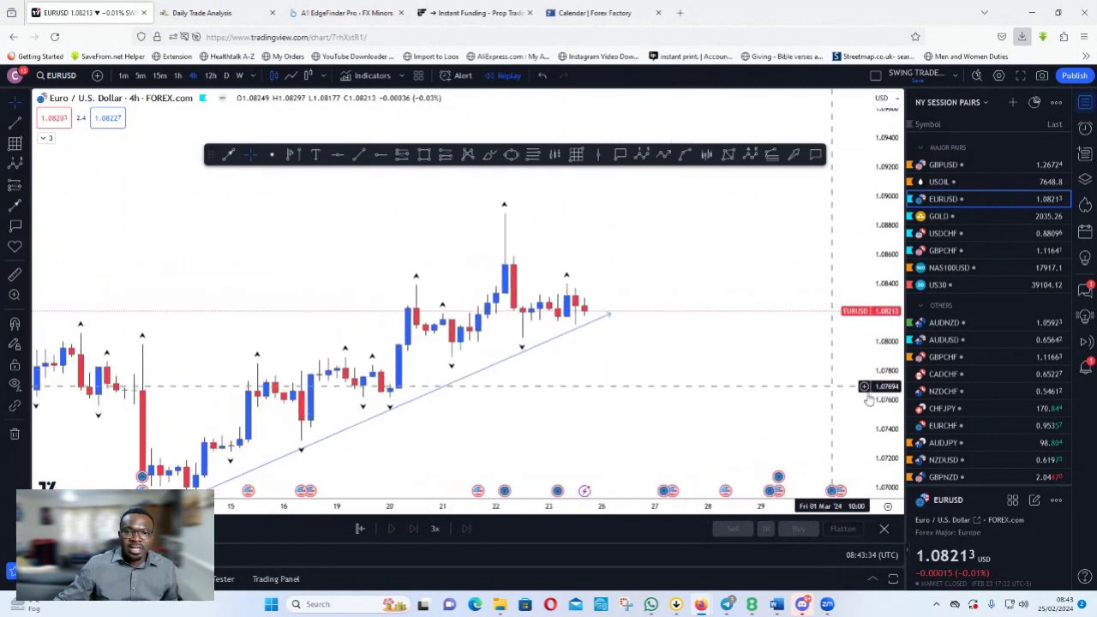
left_click_drag(891, 416, 889, 330)
left_click_drag(701, 393, 734, 440)
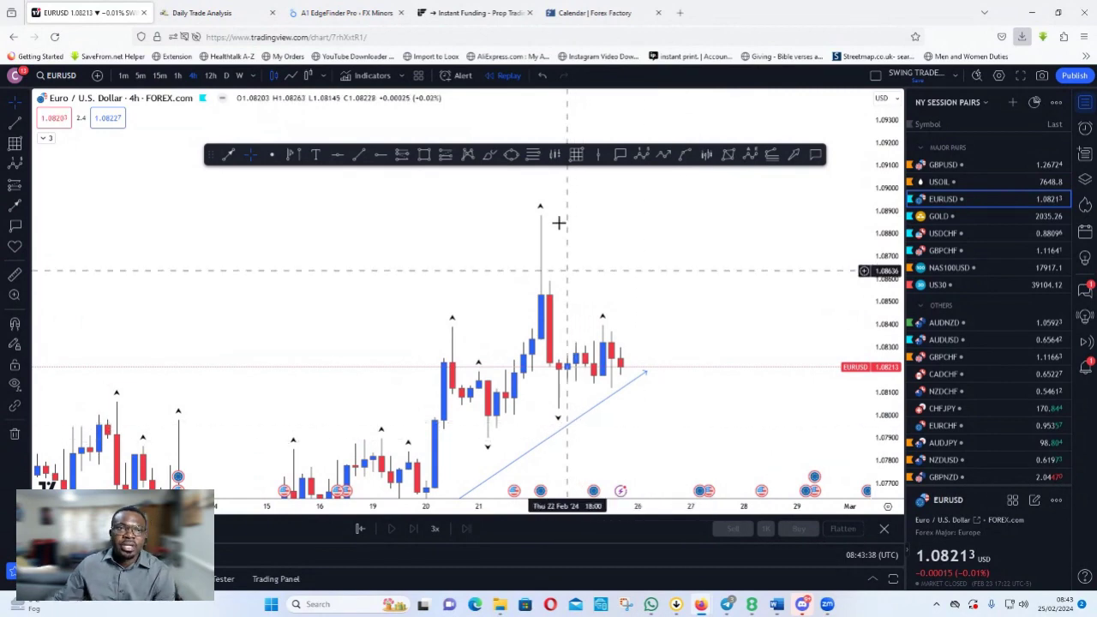
left_click_drag(705, 372, 725, 345)
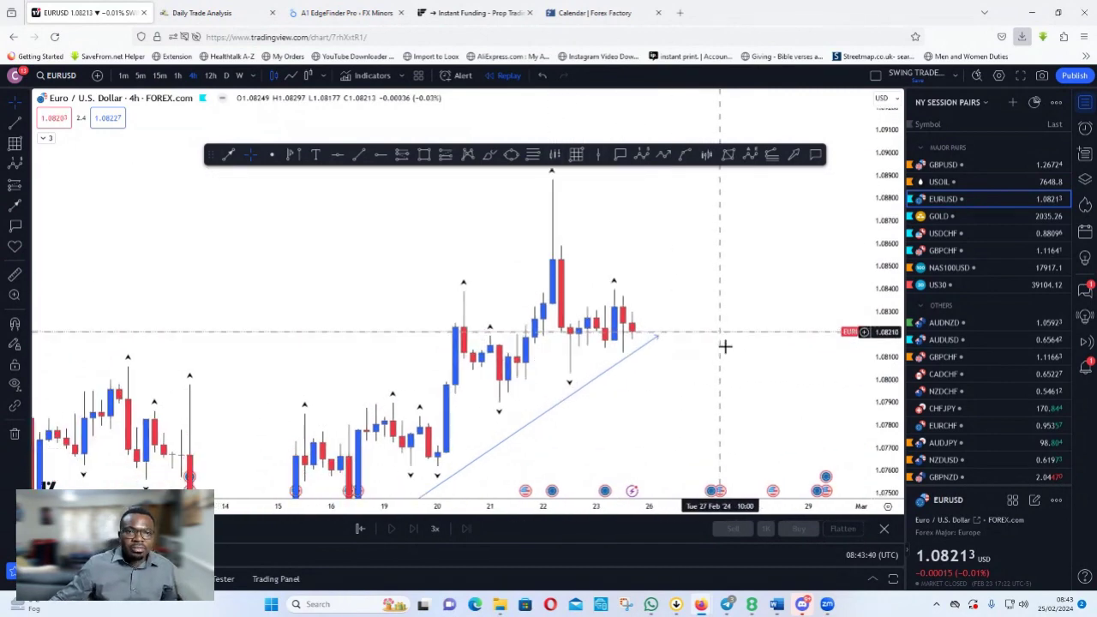
Step: Draw a Gann box from the 19 February low at 1.07615 to the 20 February high at 1.08386 and apply the lines-only drawing template
left_click_drag(712, 392, 620, 411)
mouse_move(690, 399)
left_mouse_down()
mouse_move(879, 373)
mouse_move(894, 351)
left_mouse_up()
left_click(576, 156)
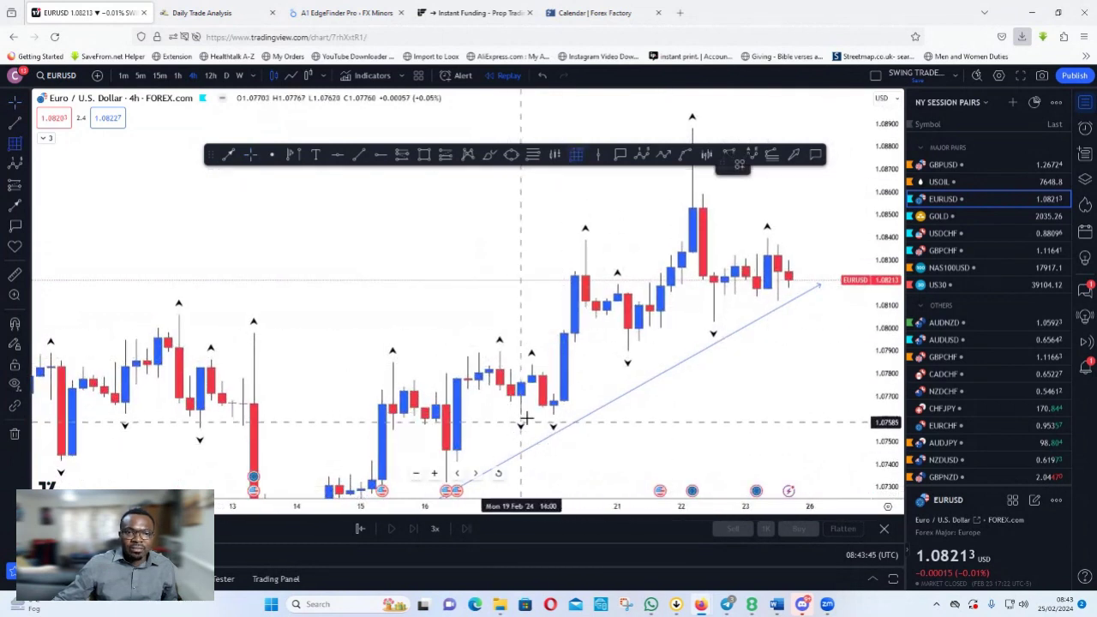
mouse_move(541, 416)
left_mouse_down()
mouse_move(608, 238)
mouse_move(617, 248)
mouse_move(606, 240)
left_mouse_up()
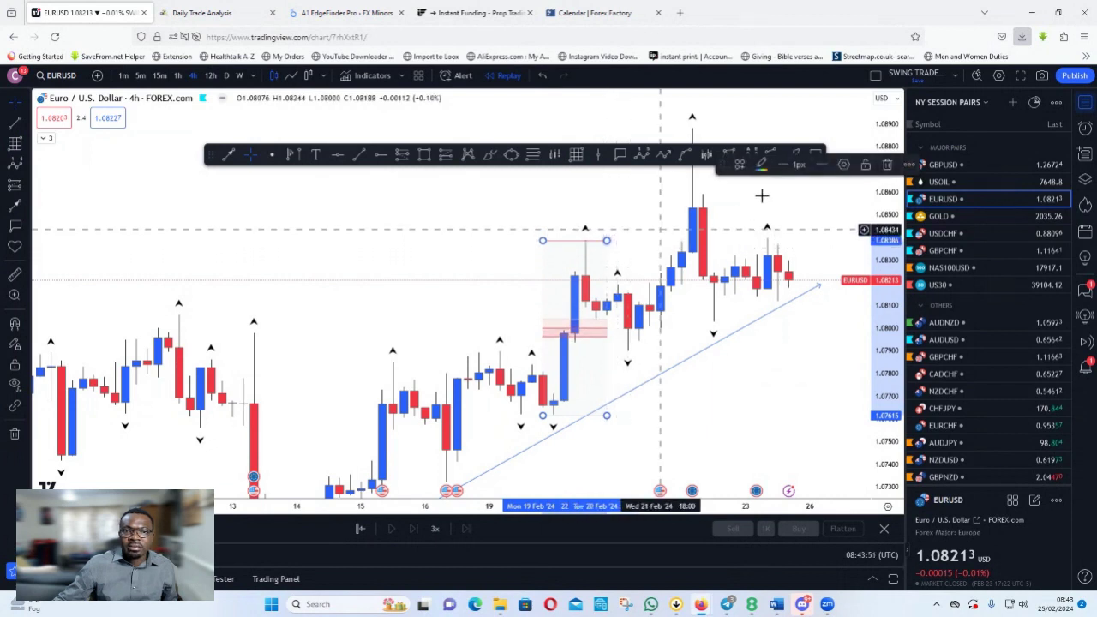
left_click(739, 164)
left_click(762, 250)
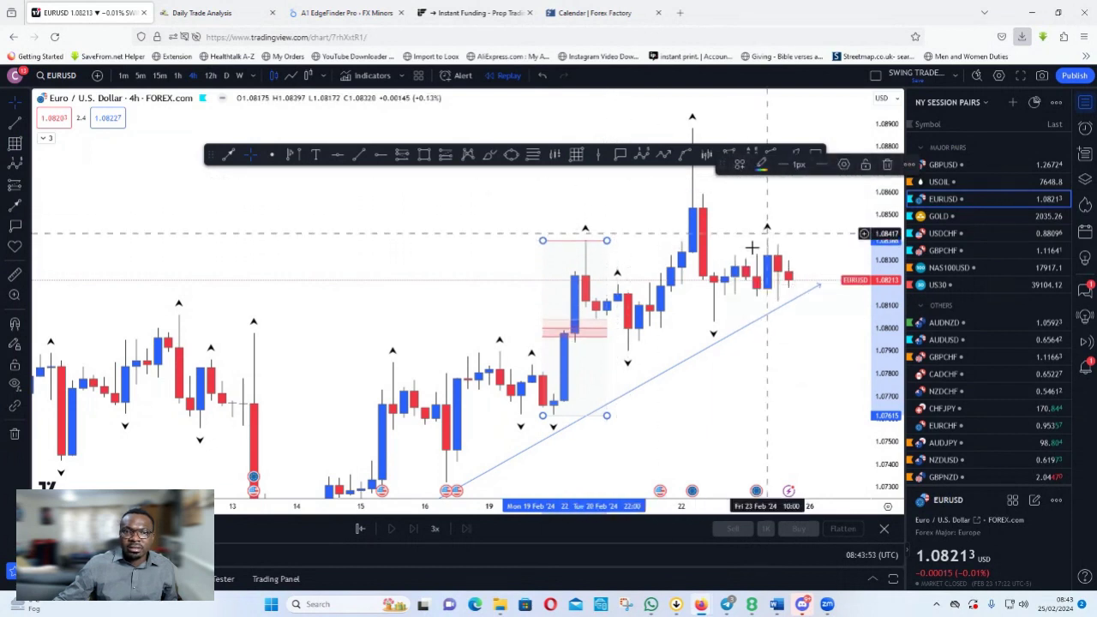
left_click_drag(754, 411, 605, 429)
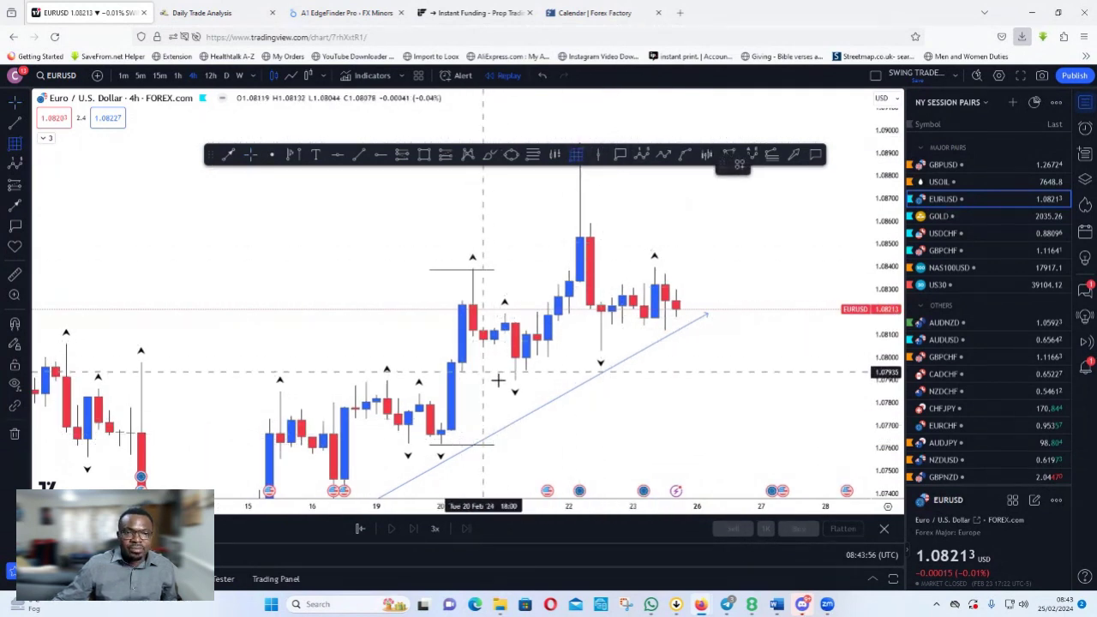
mouse_move(505, 380)
left_mouse_down()
mouse_move(603, 136)
mouse_move(611, 143)
left_mouse_up()
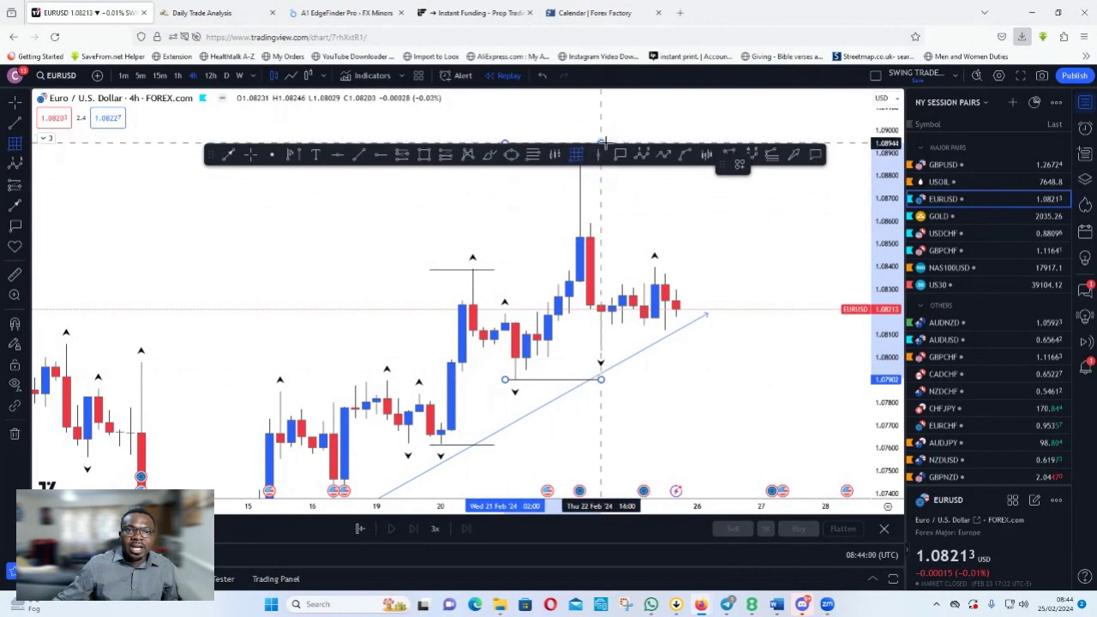
left_click(599, 153)
left_click(705, 410)
scroll(705, 412, "up", 3)
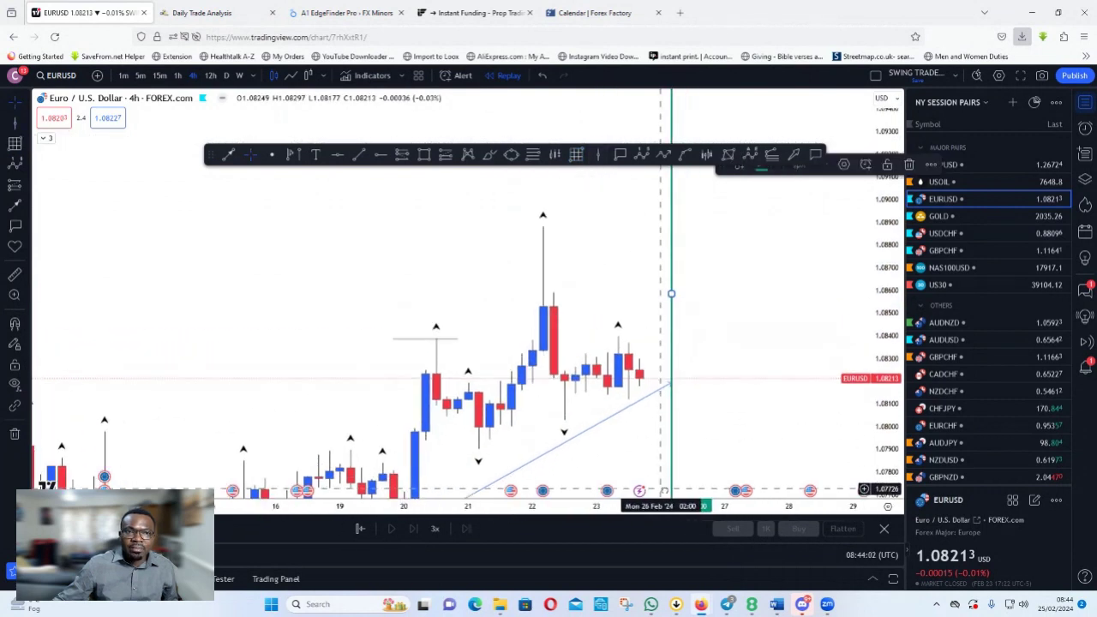
key("Delete")
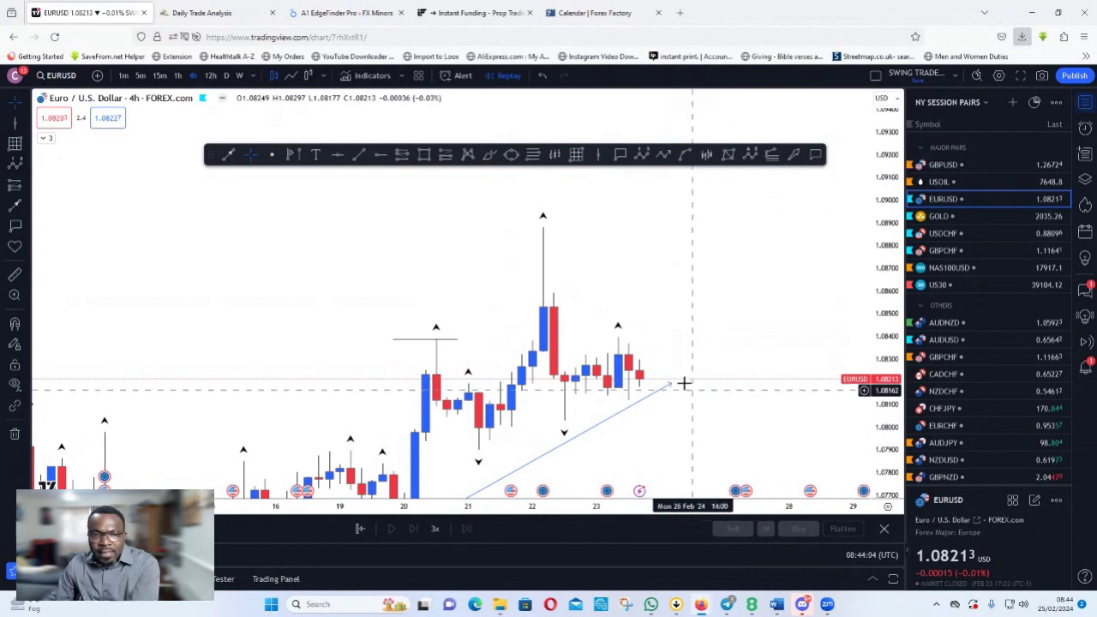
Step: Draw a lines-only Gann box from the 21 February low at 1.07895 to the 22 February high at 1.08881
left_click(577, 154)
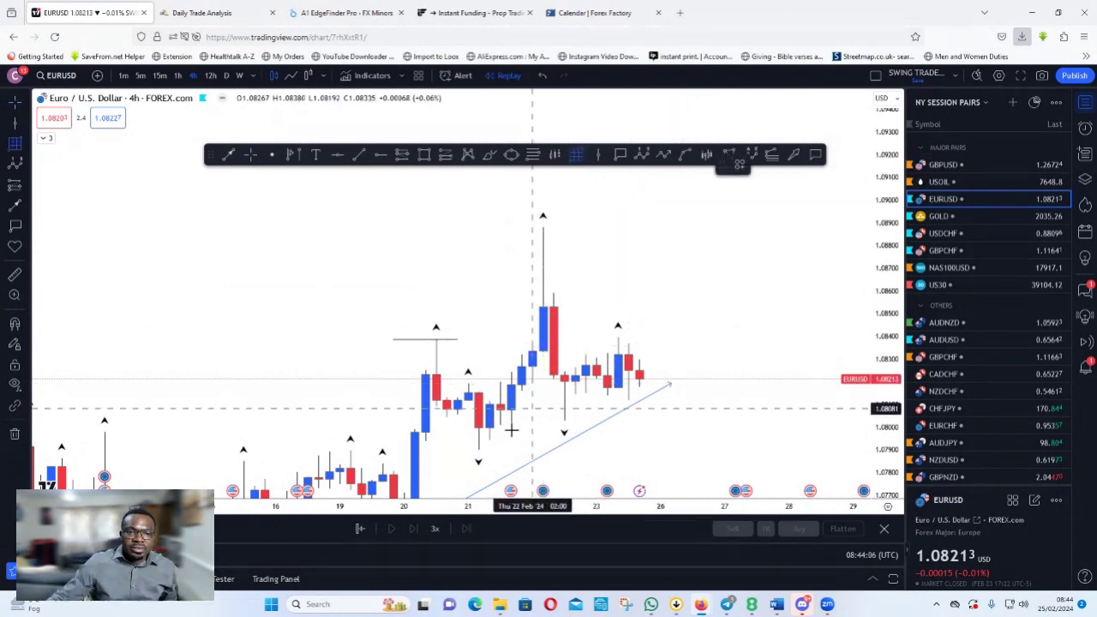
left_click(469, 449)
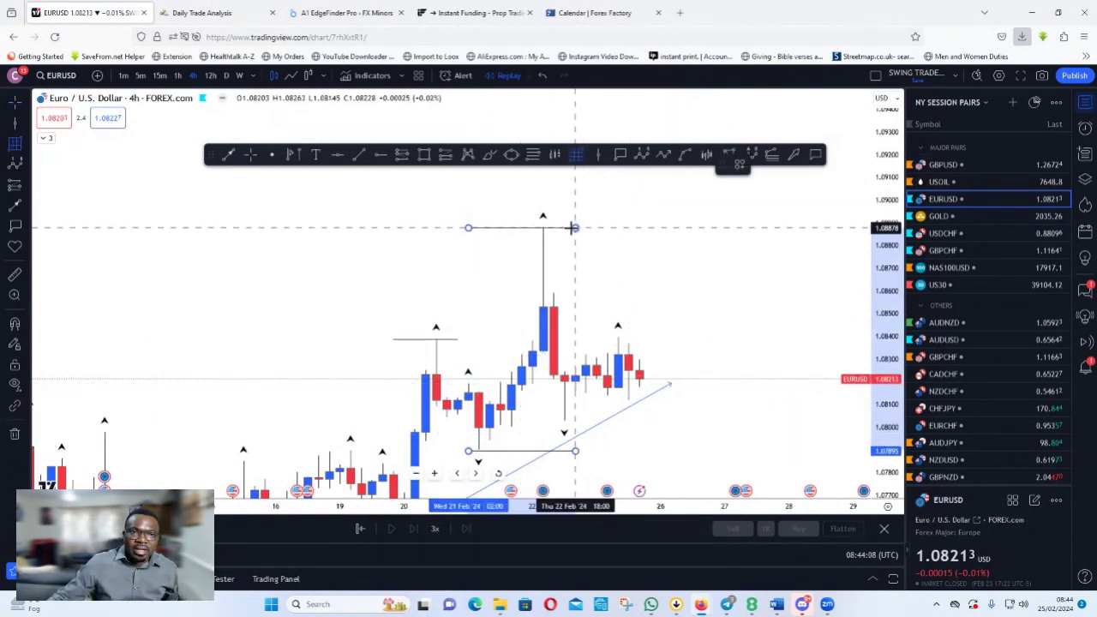
left_click(574, 227)
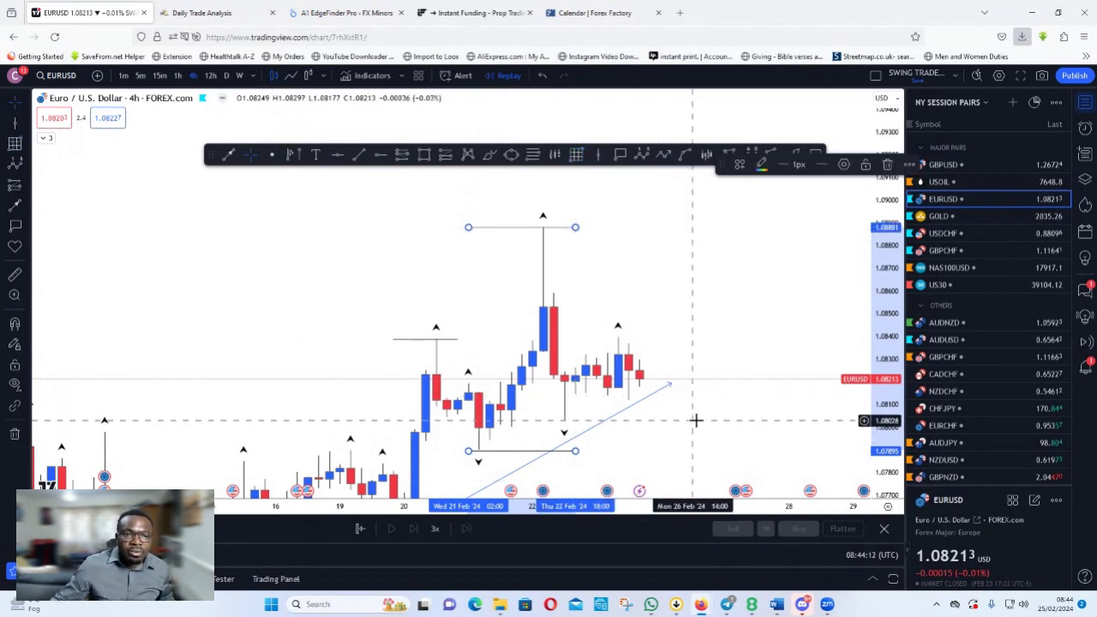
left_click_drag(746, 391, 765, 316)
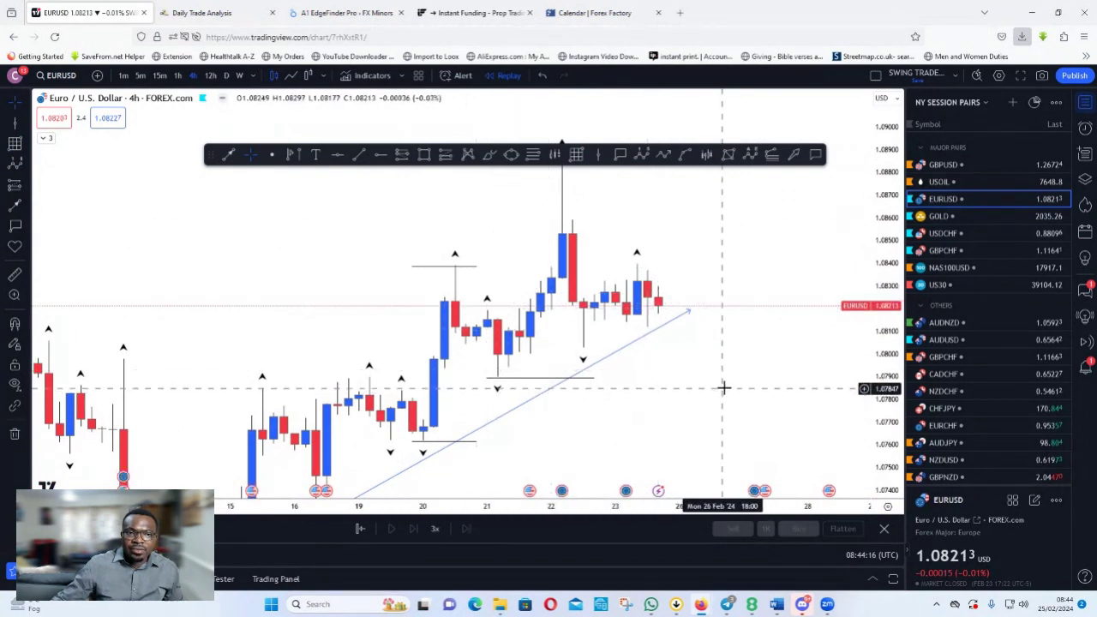
left_click_drag(733, 394, 748, 436)
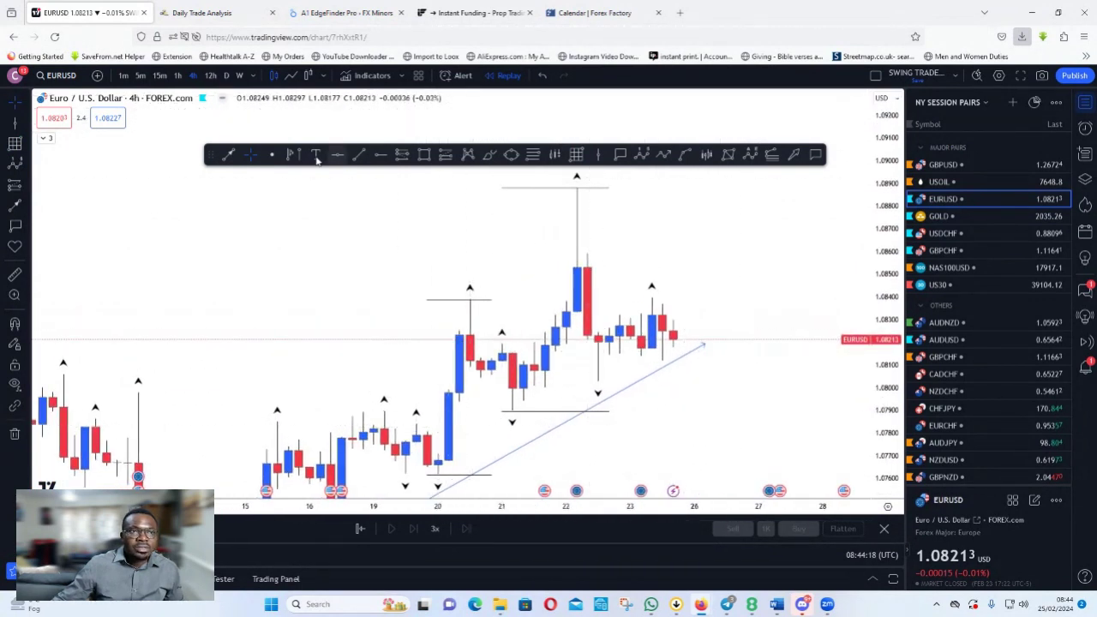
Step: Draw a level arrow at 1.08381 from the 20 February 14:00 high to the 22 February 06:00 candle and apply the NFT template
left_click(229, 157)
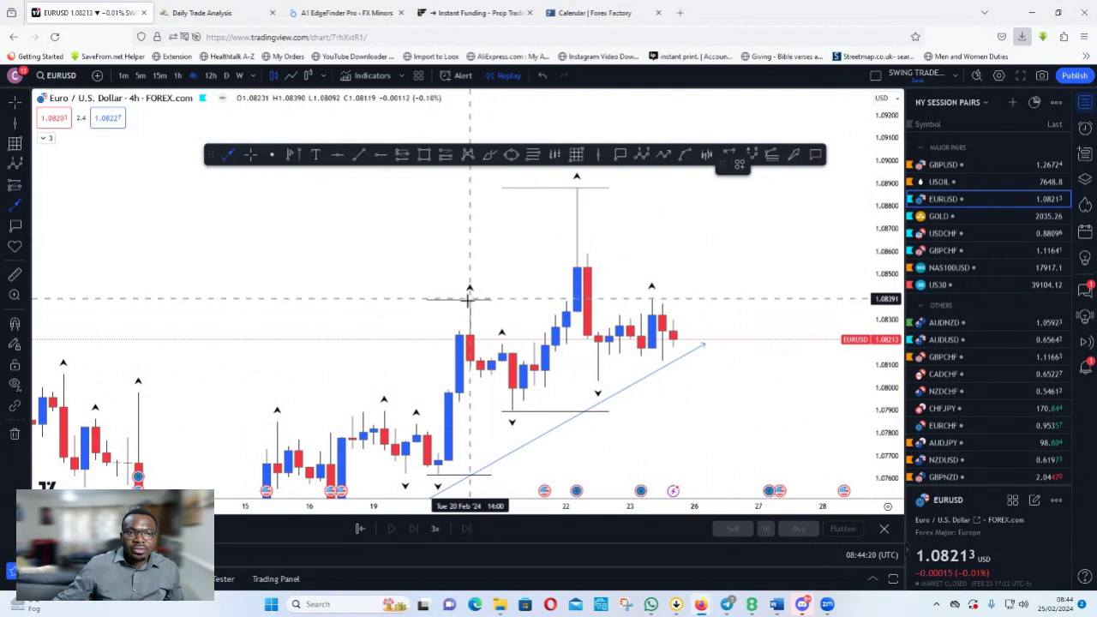
left_click(470, 300)
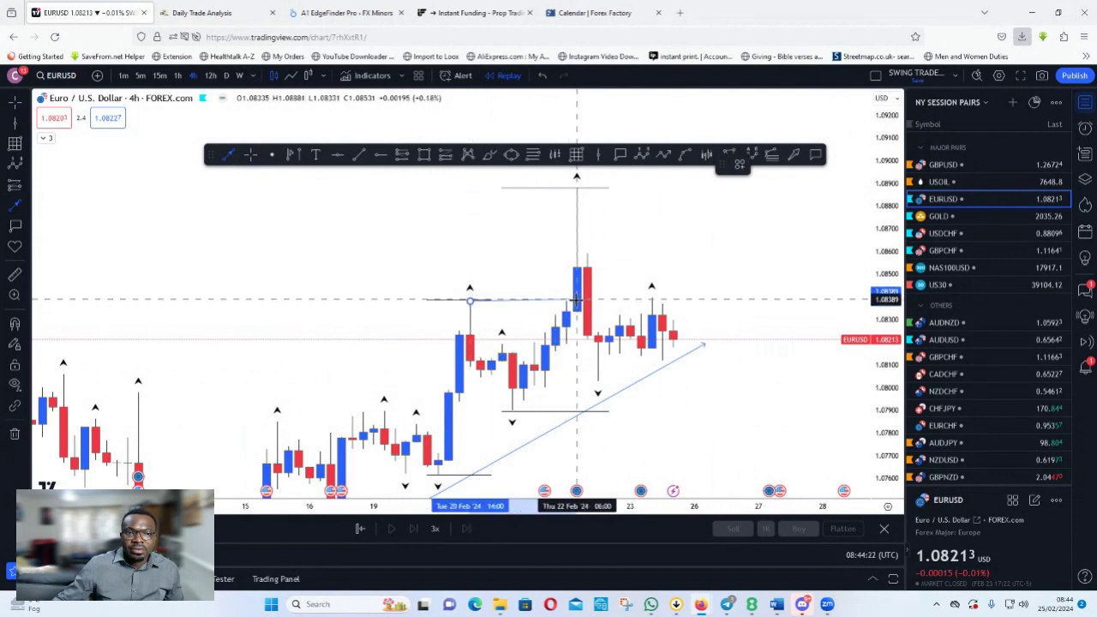
left_click(576, 300)
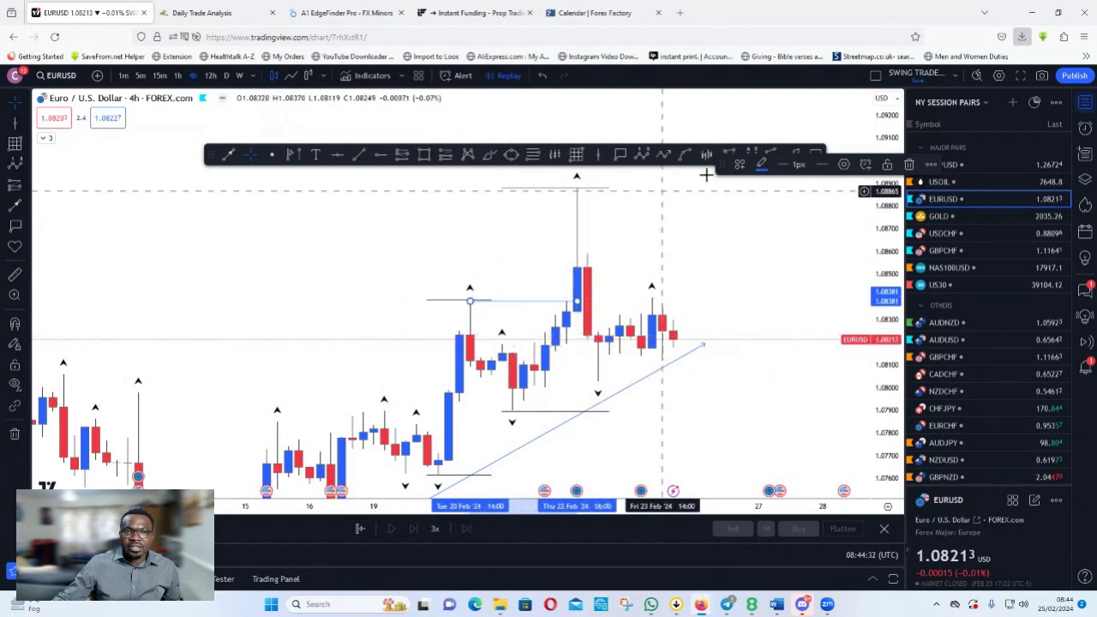
left_click(737, 168)
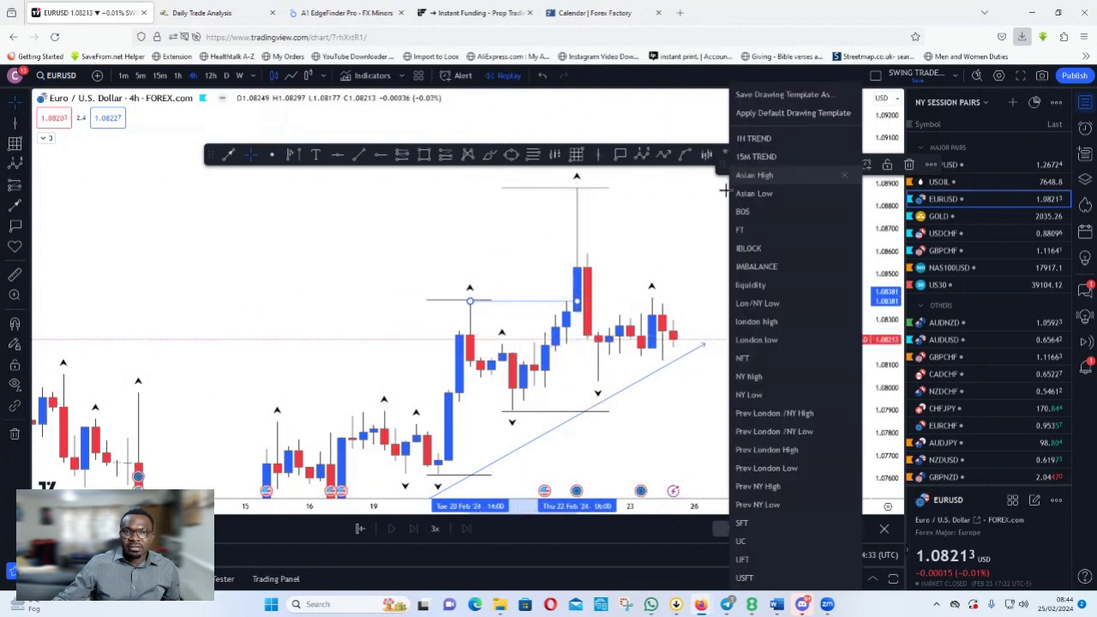
left_click(752, 358)
left_click_drag(737, 396, 679, 356)
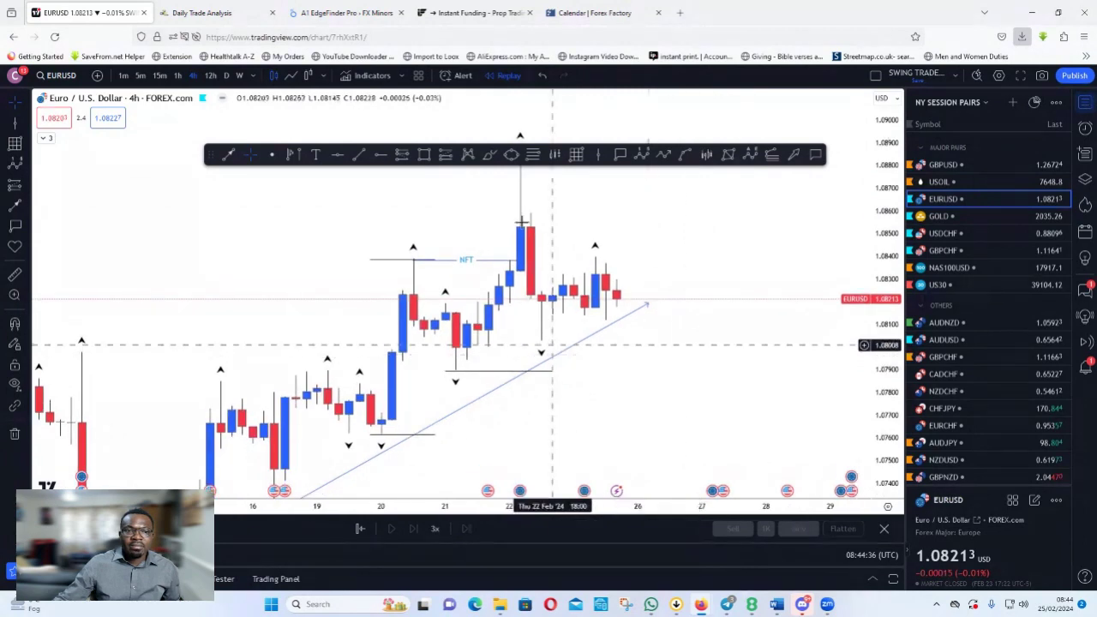
left_click_drag(681, 446, 673, 471)
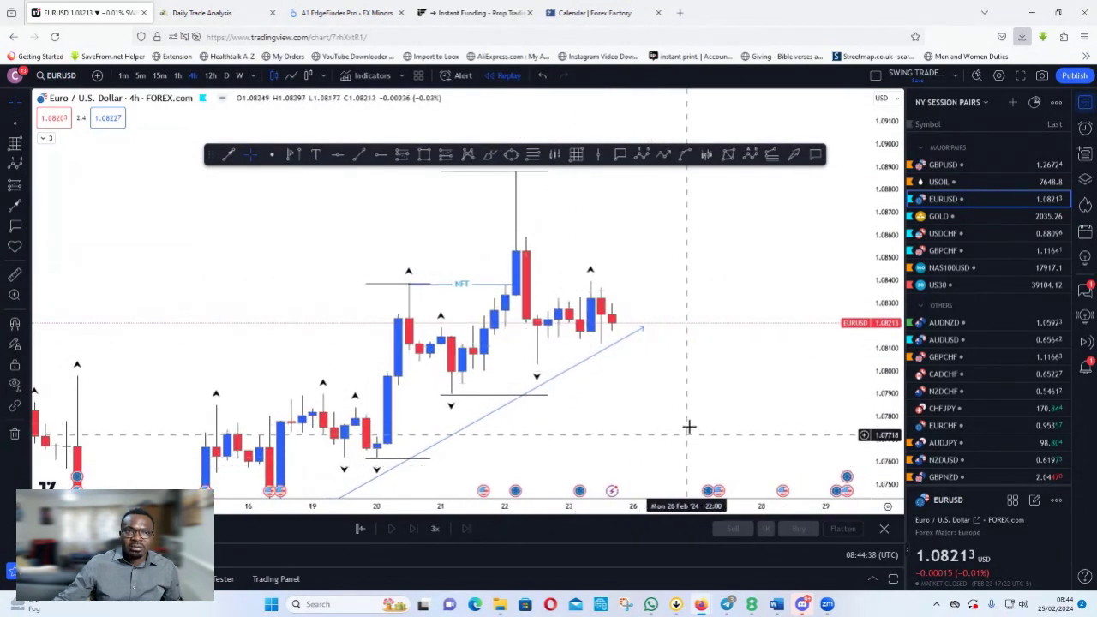
left_click_drag(684, 427, 674, 433)
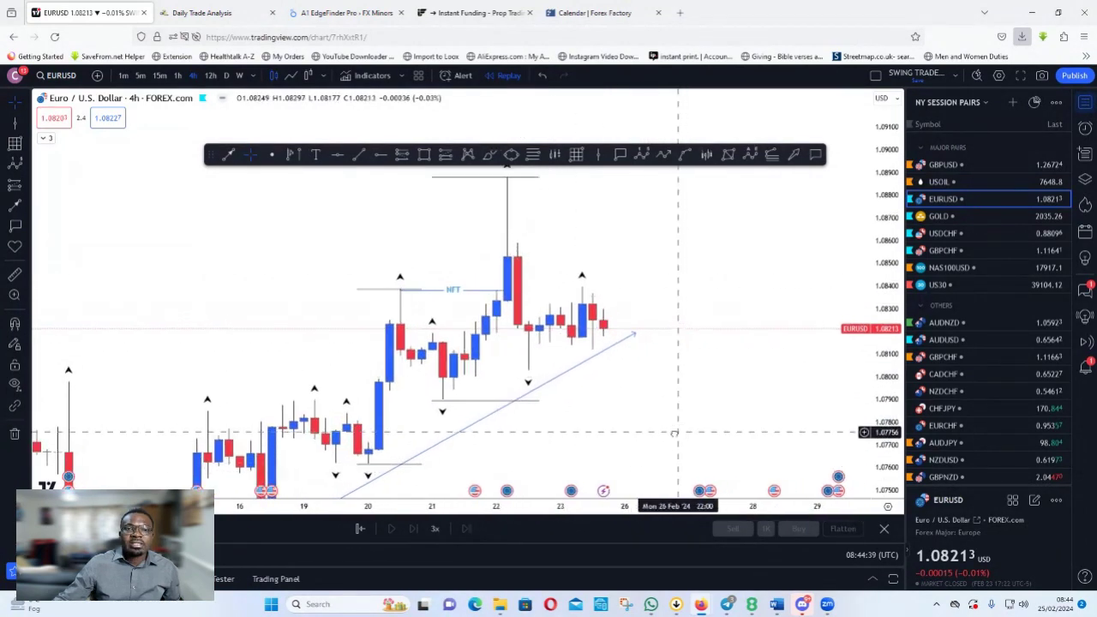
Step: Draw a Gann box from 21 February 06:00 at 1.07895 to 27 February 10:00 at 1.08878 and apply the DISCOUNT BOX template
left_click(454, 402)
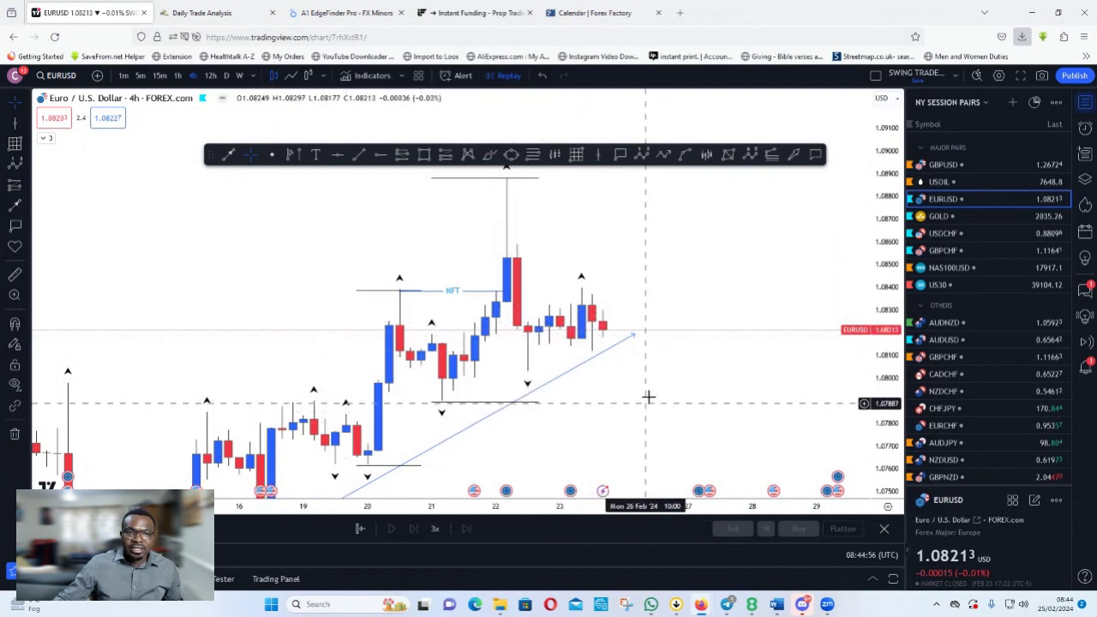
left_click_drag(672, 379, 629, 394)
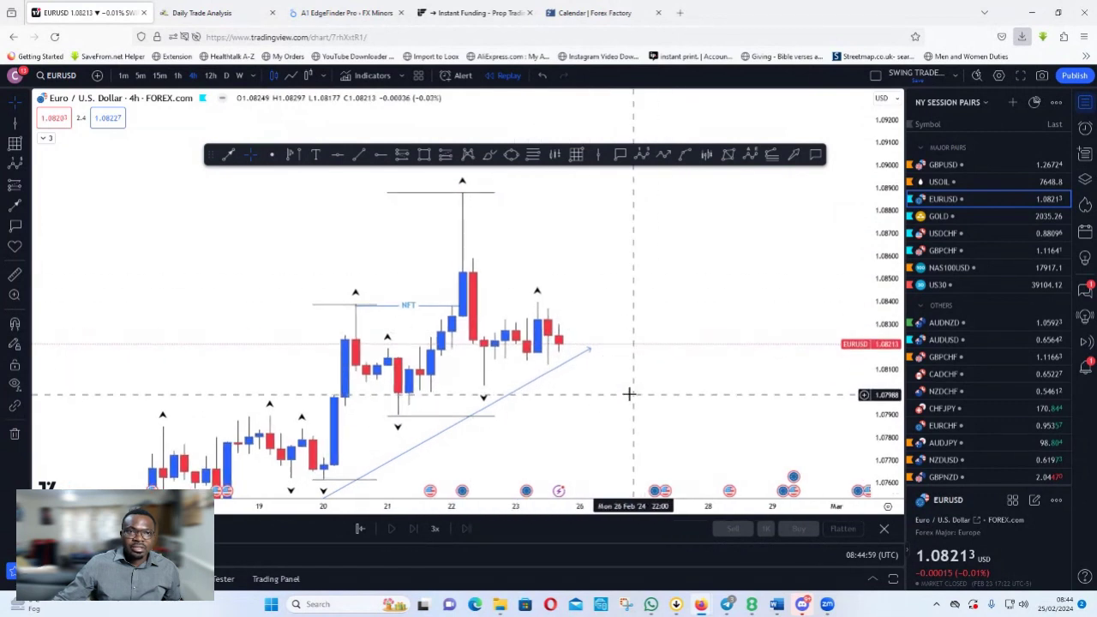
left_click(578, 155)
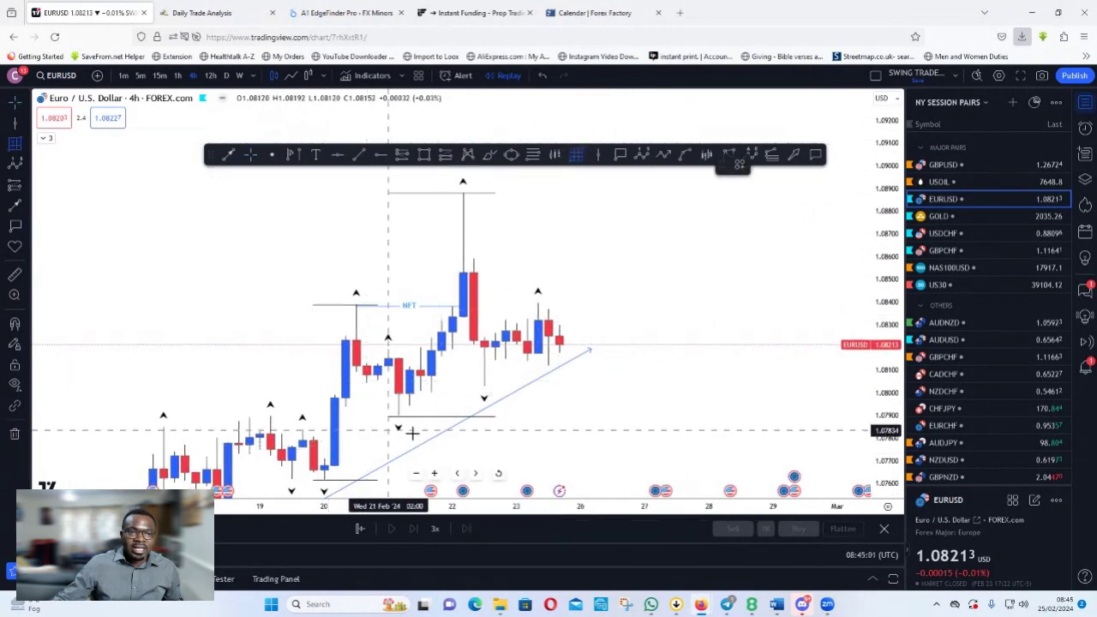
left_click(398, 417)
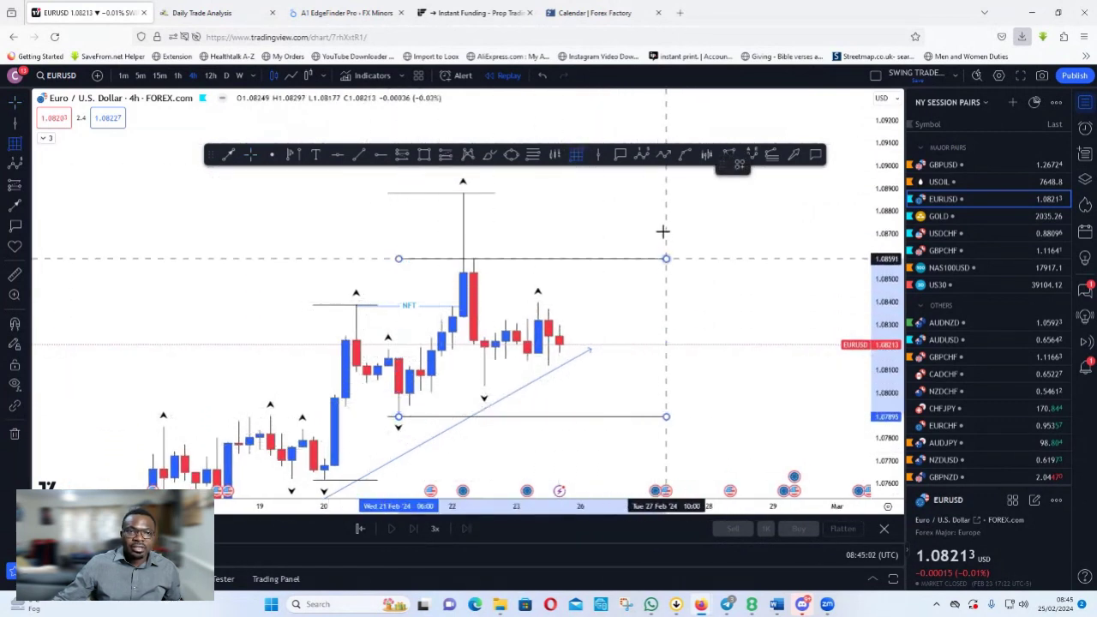
left_click(666, 193)
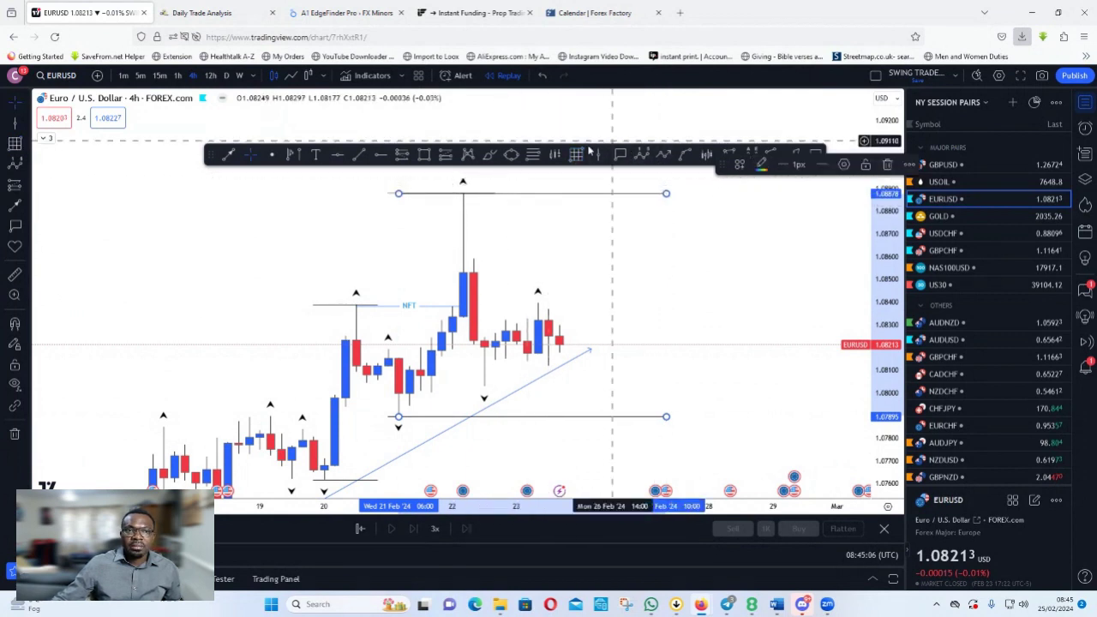
left_click(740, 166)
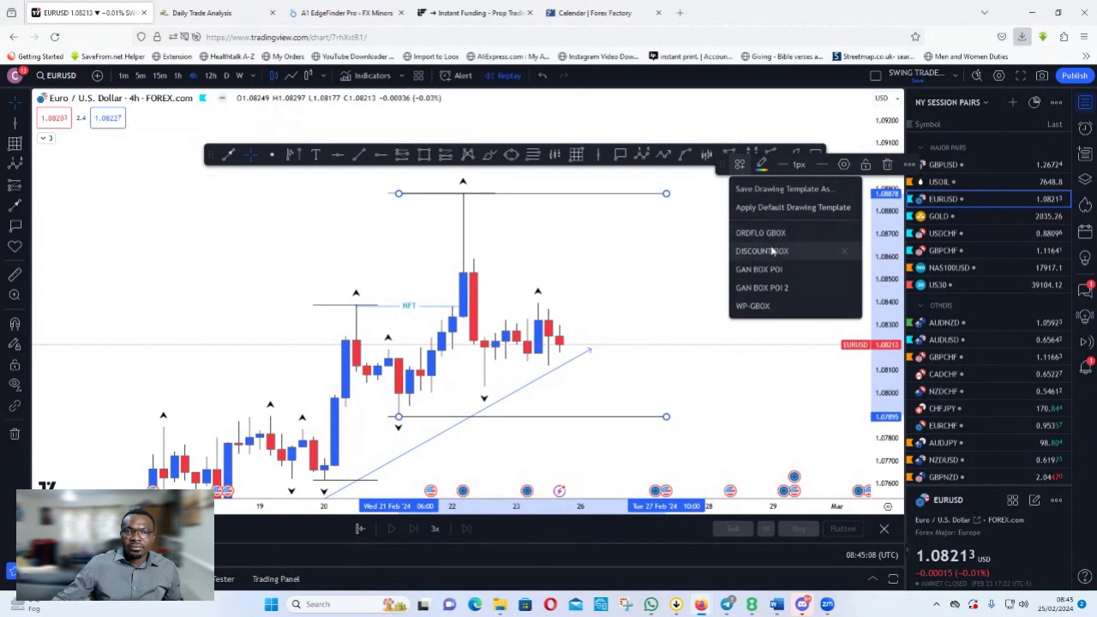
left_click(771, 251)
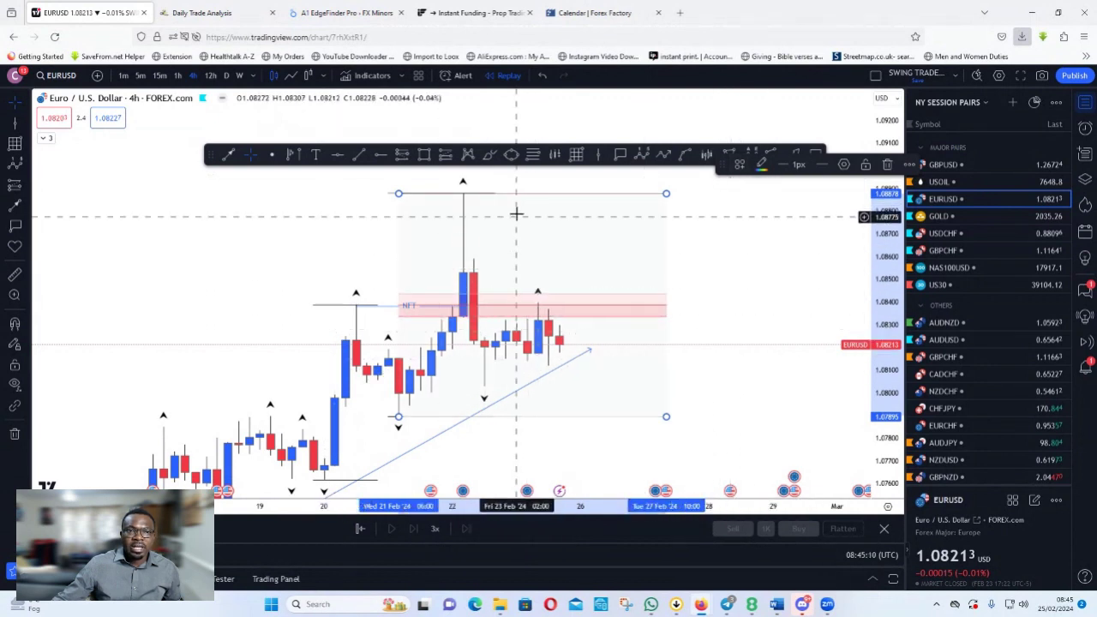
Step: Extend the 21–22 February range lines to 27 February 22:00 and the discount box to 27 February 14:00 with its low at 1.07892
mouse_move(496, 193)
left_mouse_down()
mouse_move(673, 183)
mouse_move(699, 196)
left_mouse_up()
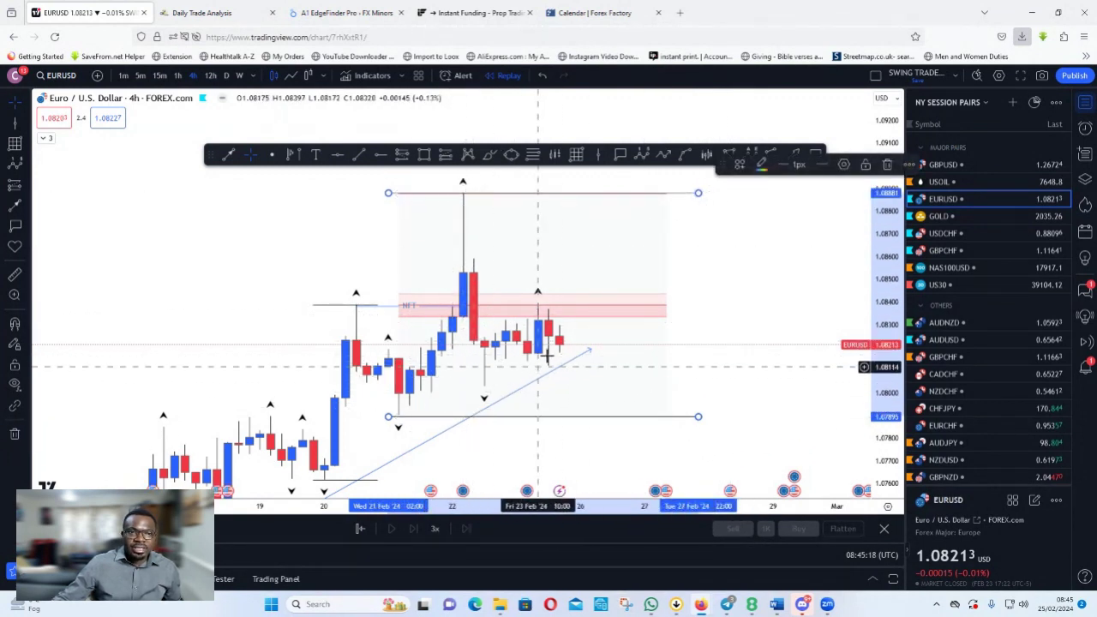
left_click_drag(518, 460, 550, 435)
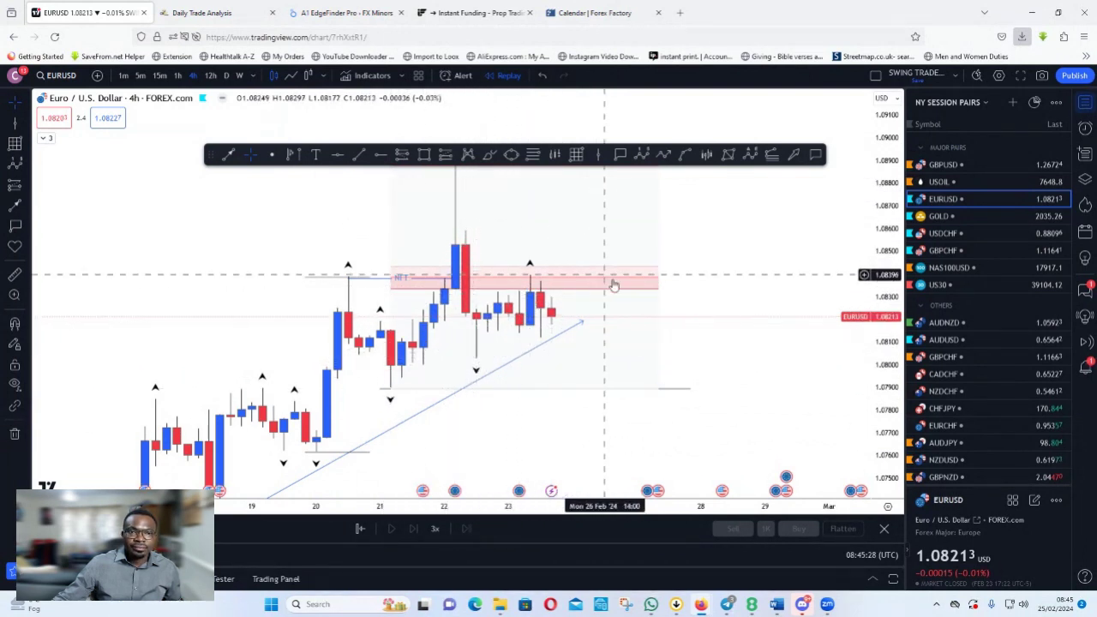
left_click(541, 365)
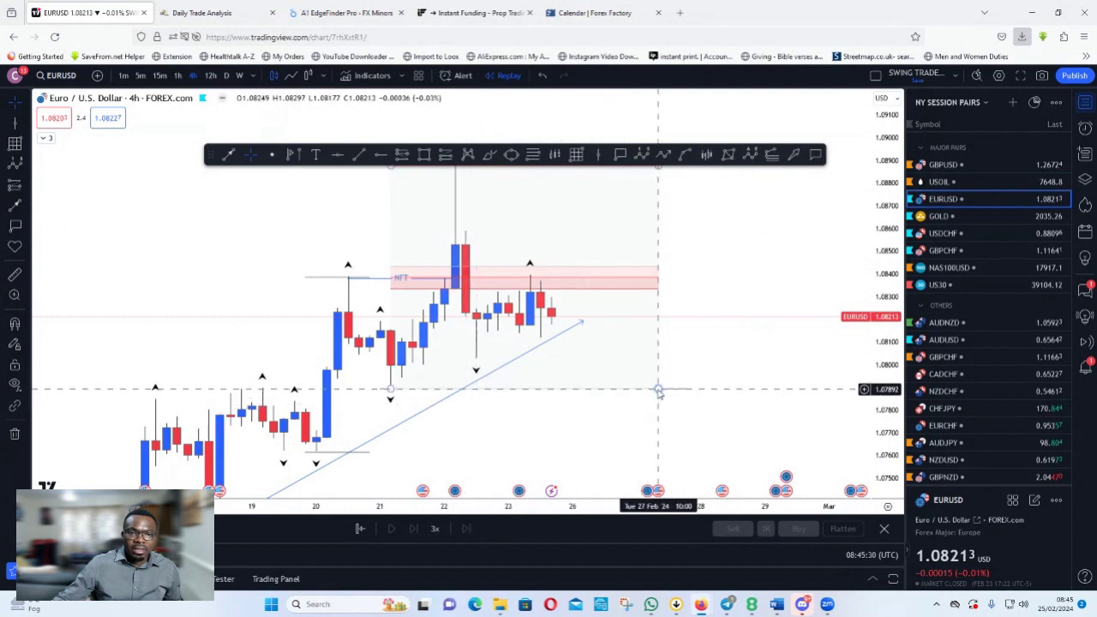
left_click_drag(658, 392, 667, 363)
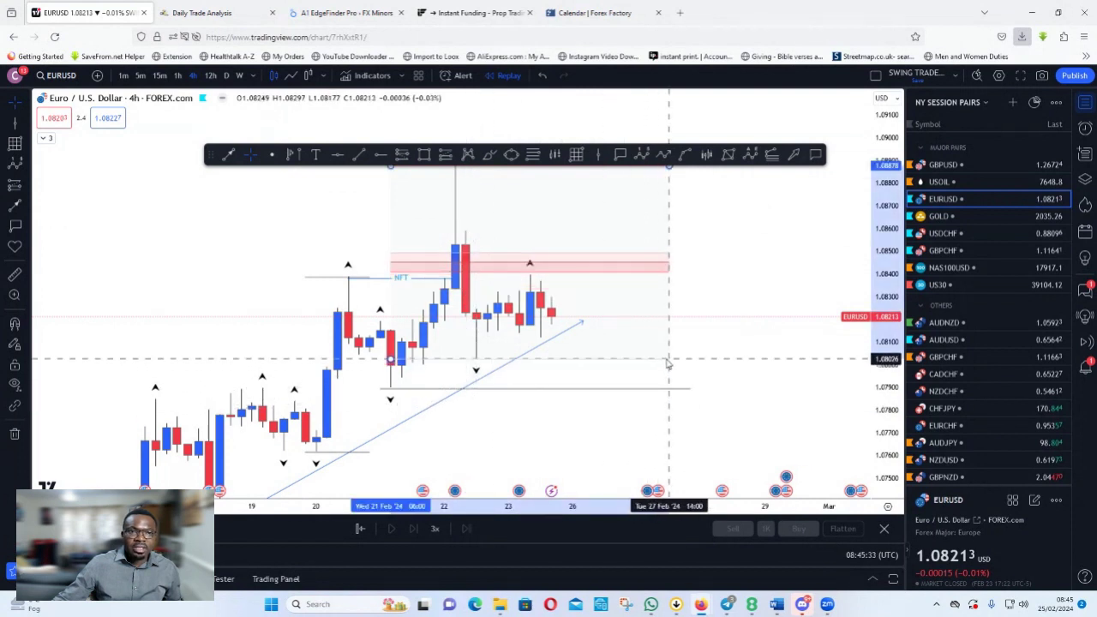
left_click_drag(669, 365, 671, 393)
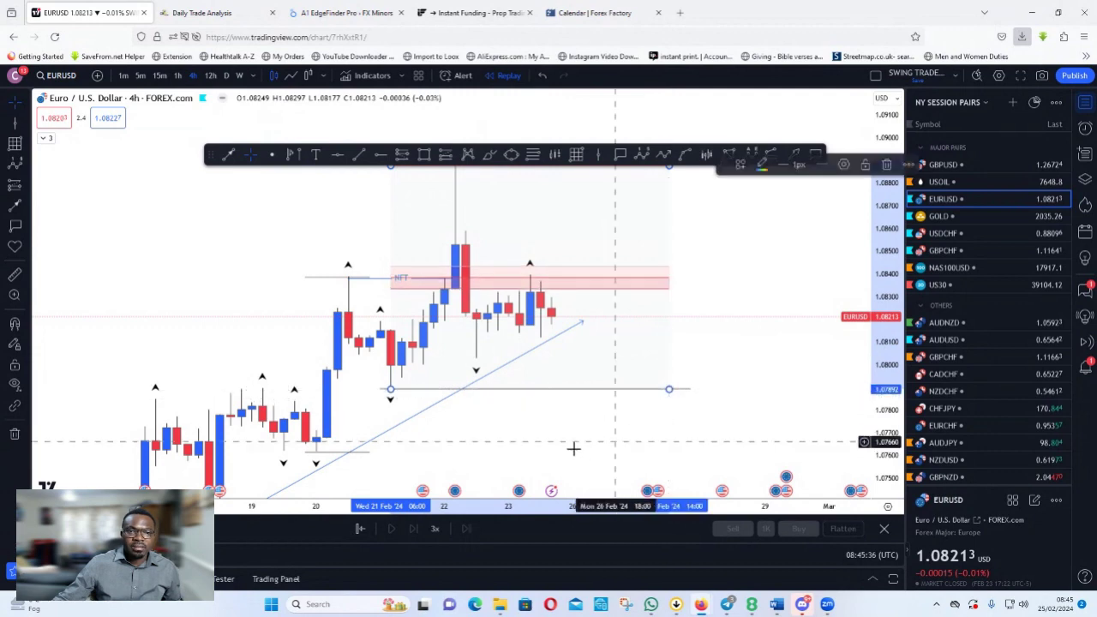
Step: View the EURUSD 4-hour price as a line chart against the discount box's middle zone, and return to candles
left_click_drag(562, 452, 501, 505)
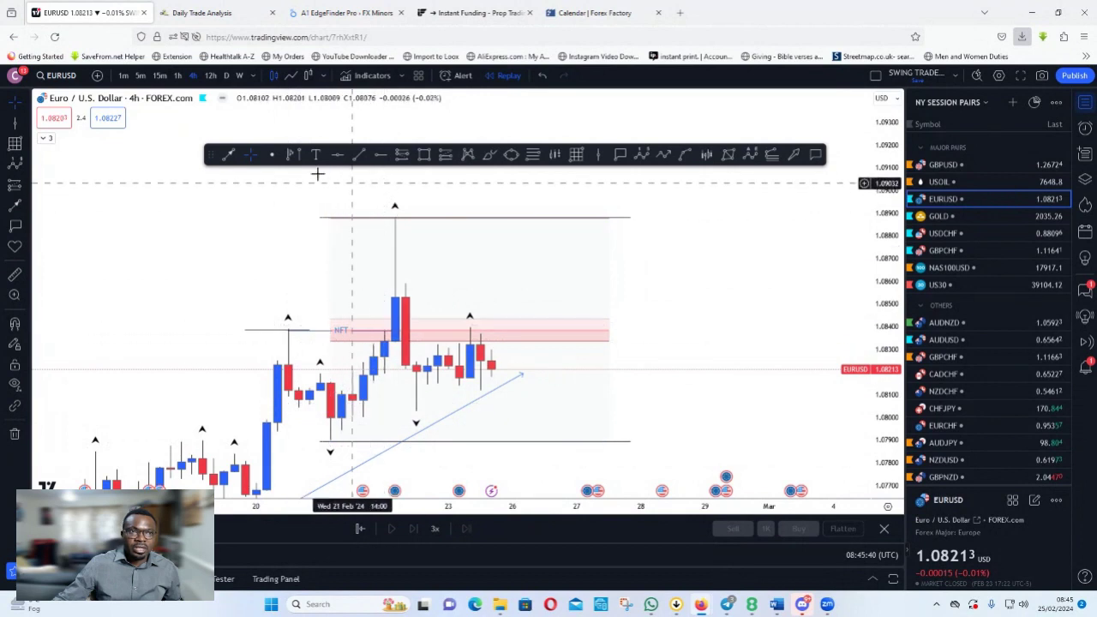
left_click(291, 76)
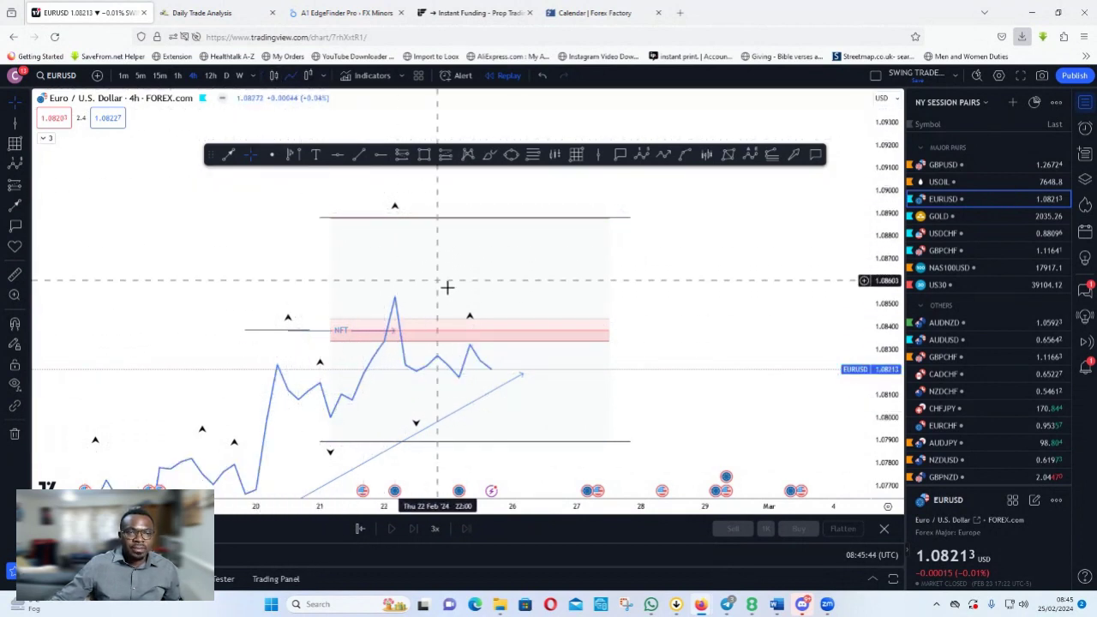
left_click(273, 75)
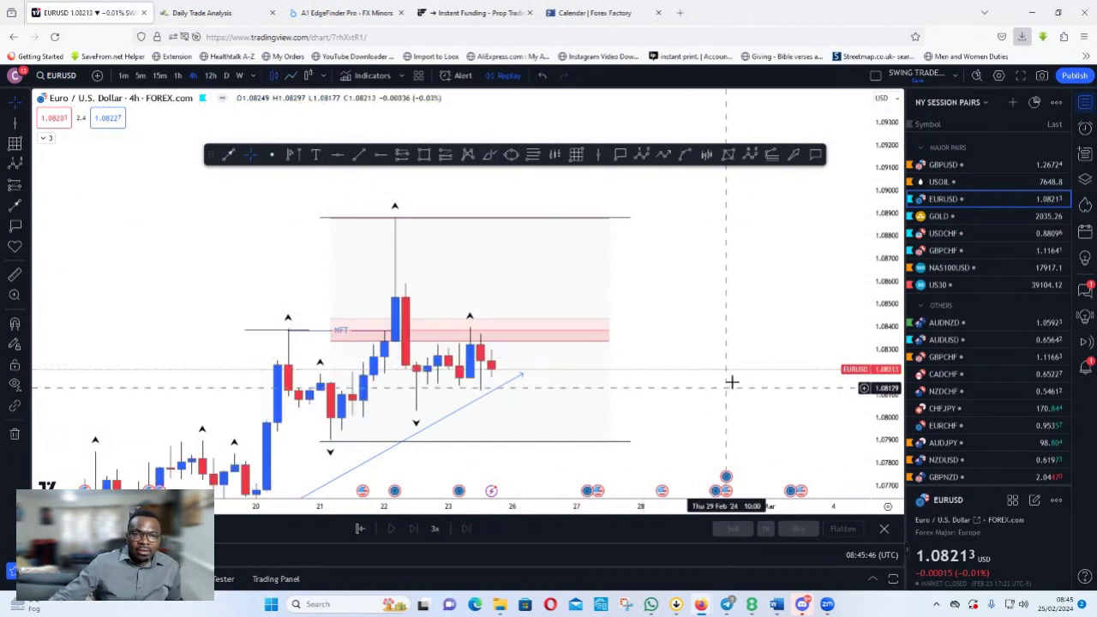
left_click_drag(733, 351, 765, 347)
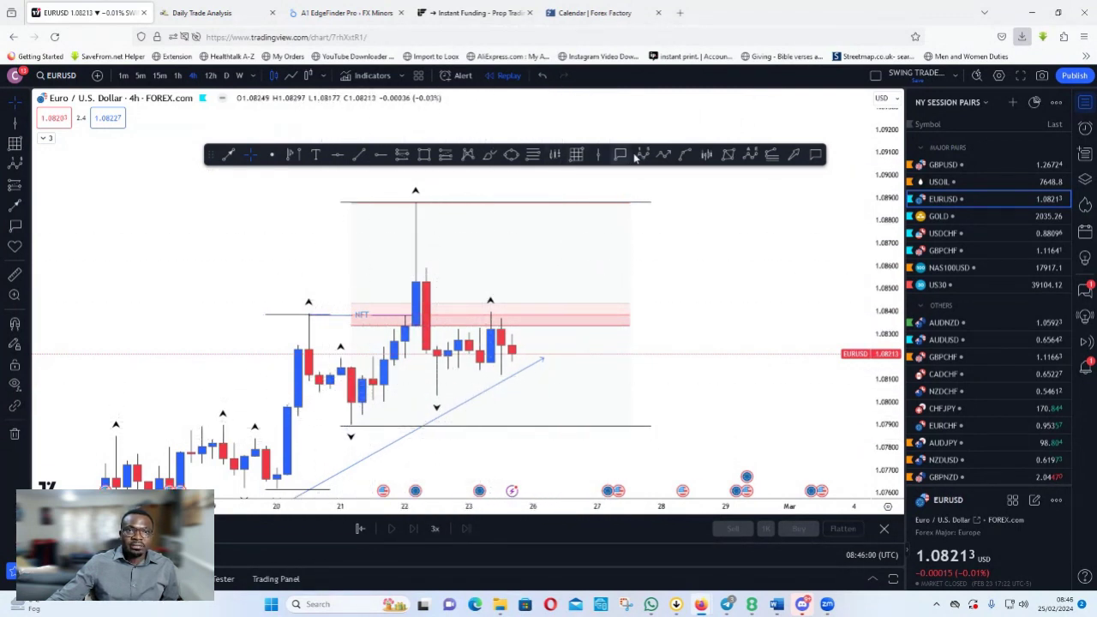
left_click(666, 155)
left_click(508, 346)
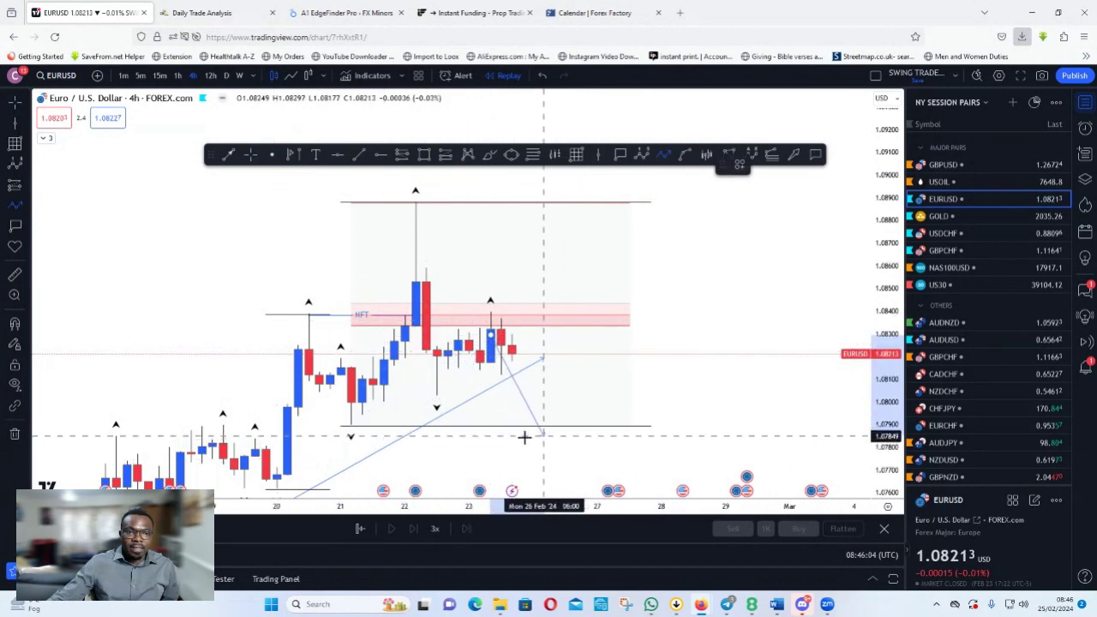
left_click(533, 441)
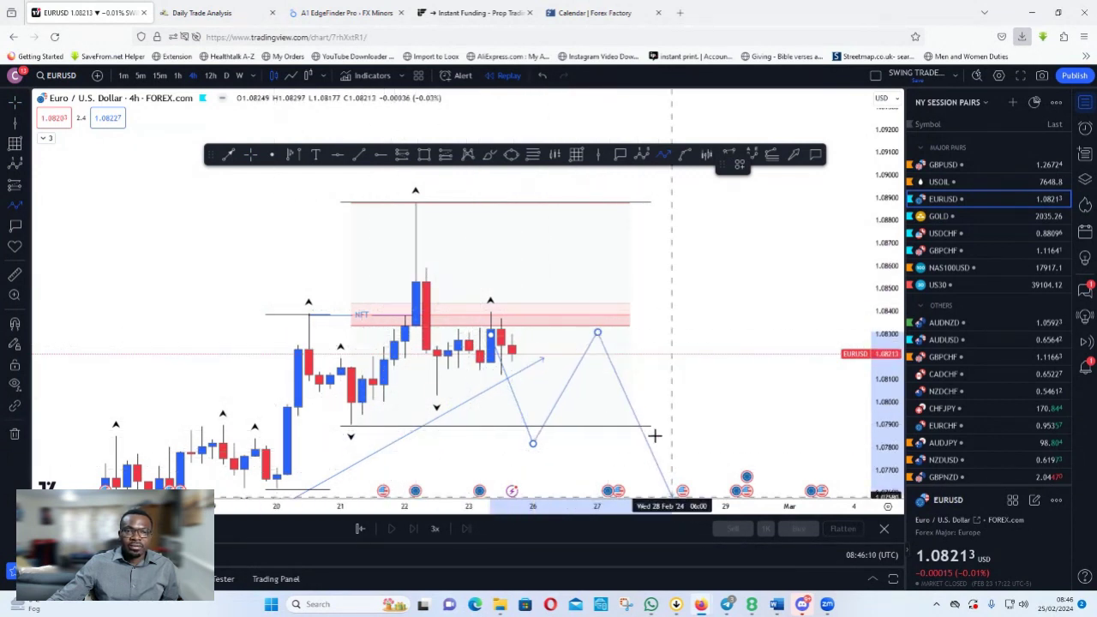
left_click(662, 342)
key("Delete")
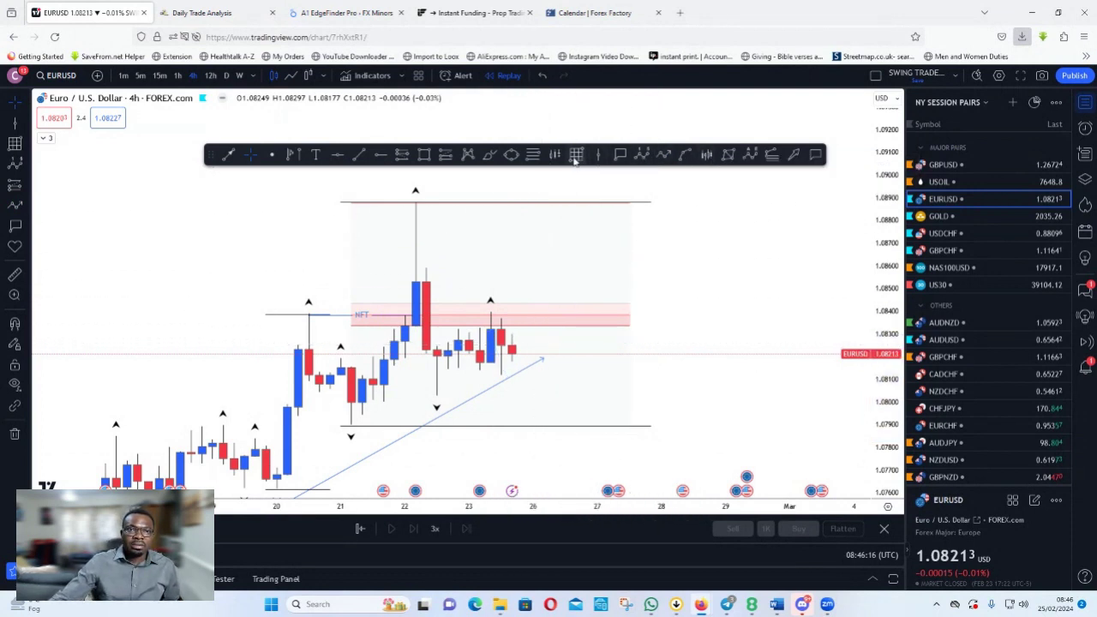
Step: Draw a projection path from the last EURUSD candle down to about 1.0790, up to about 1.0871, and down to about 1.0775 on 27 February
left_click(665, 155)
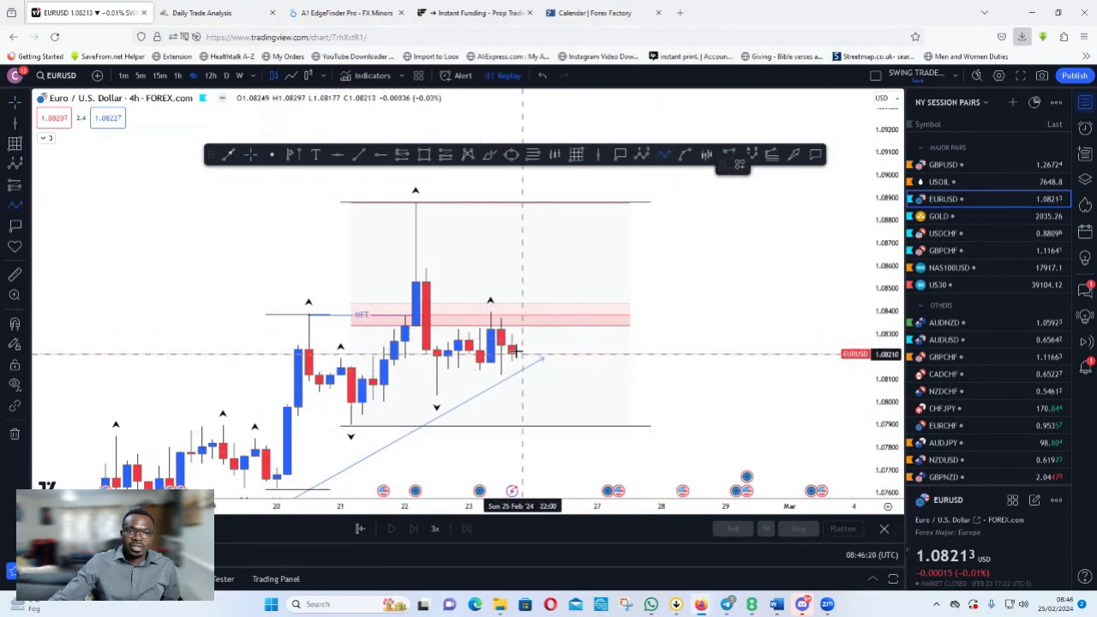
left_click(533, 423)
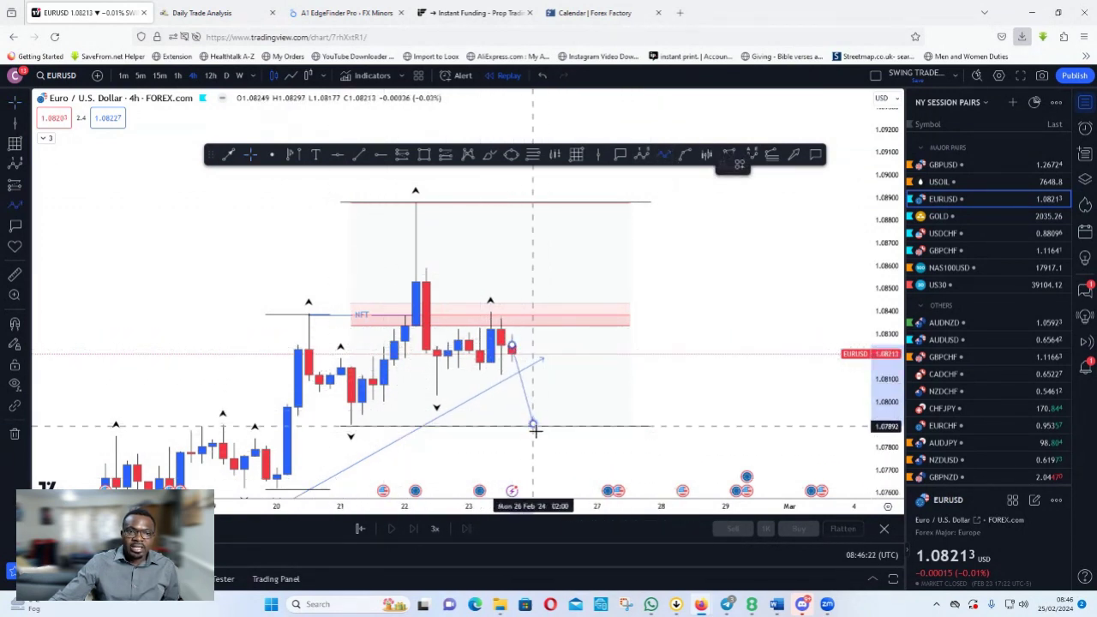
left_click(565, 330)
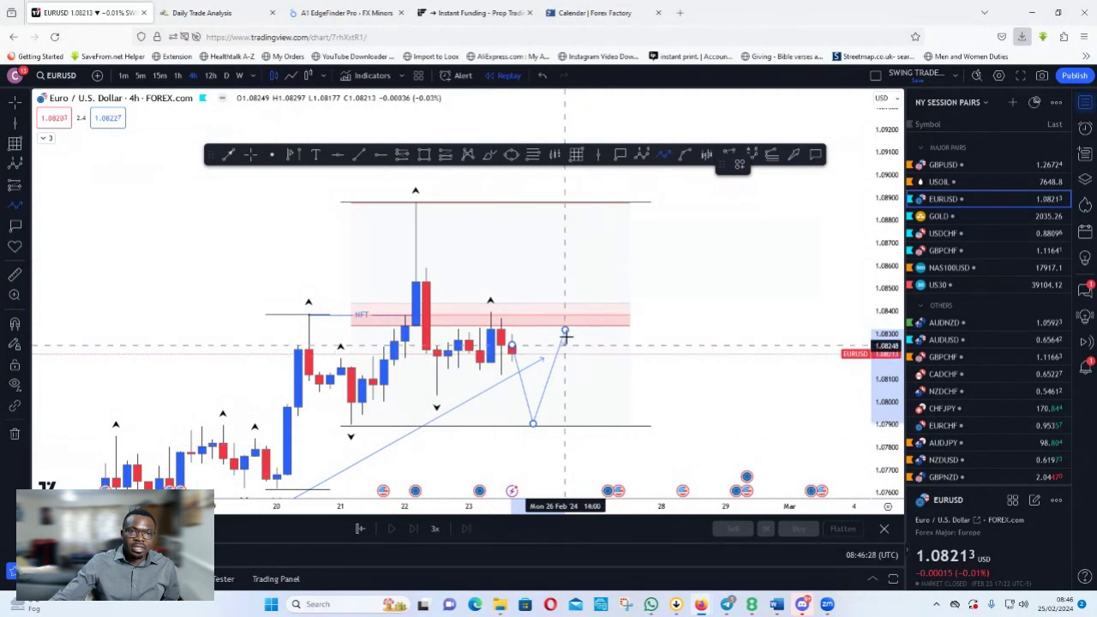
left_click(597, 241)
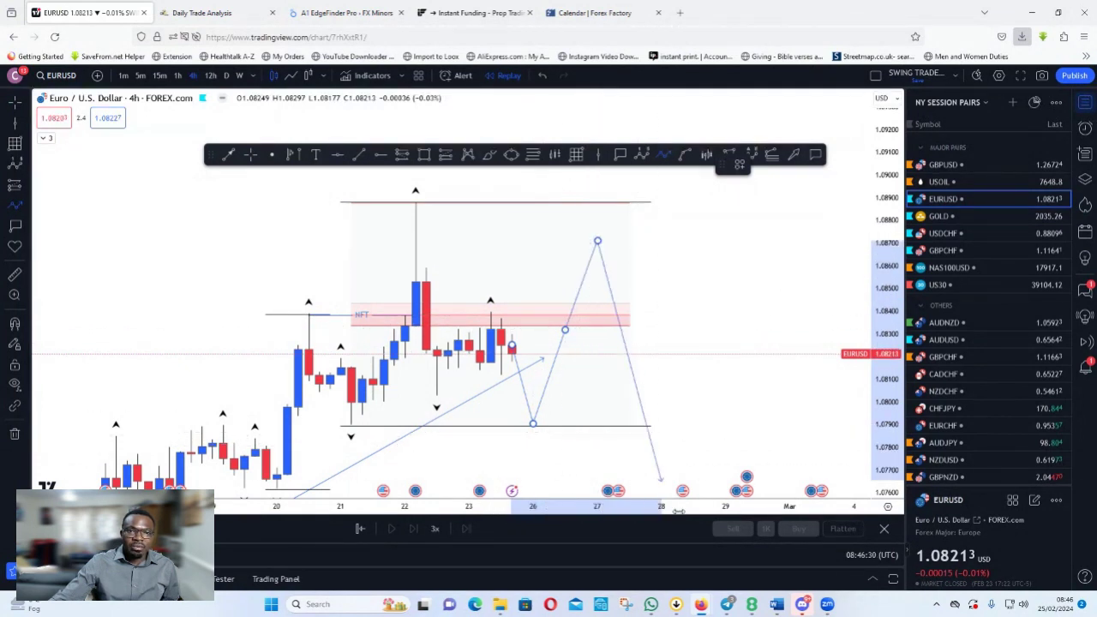
double_click(649, 457)
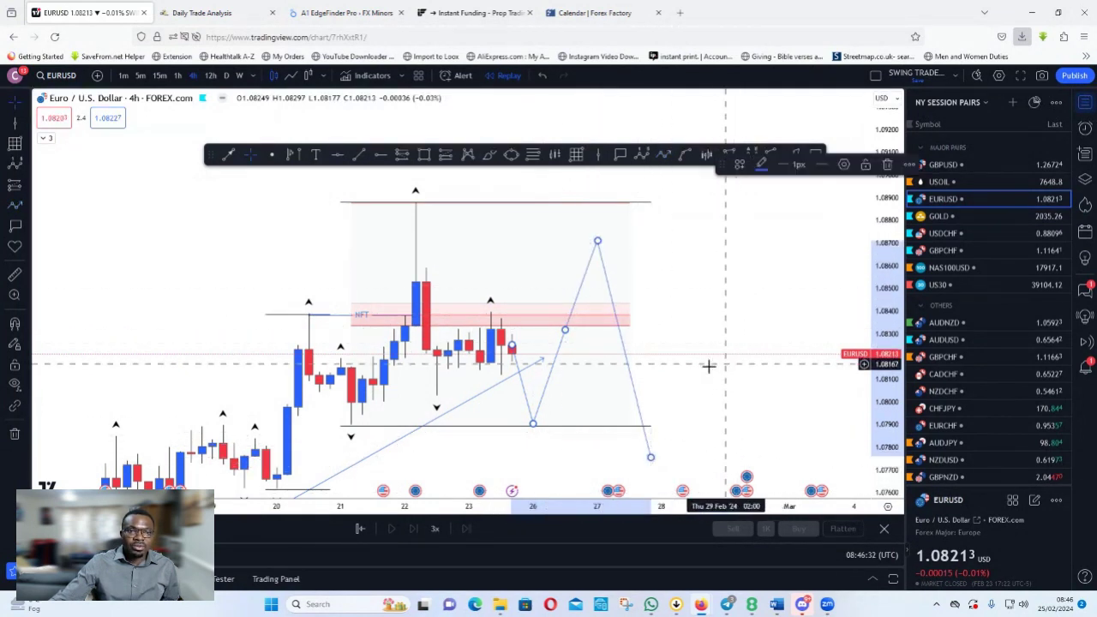
Step: Draw a second path from about 1.0809 to about 1.0778, with its peak moved to 26 February 02:00 at about 1.0862
left_click(662, 157)
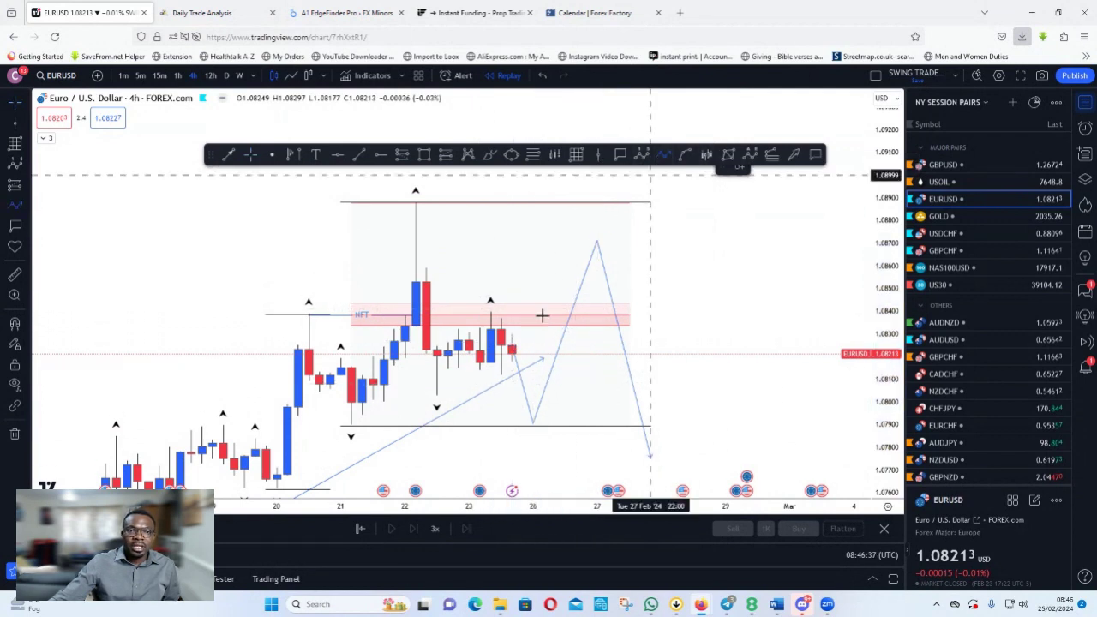
left_click(512, 380)
left_click(522, 247)
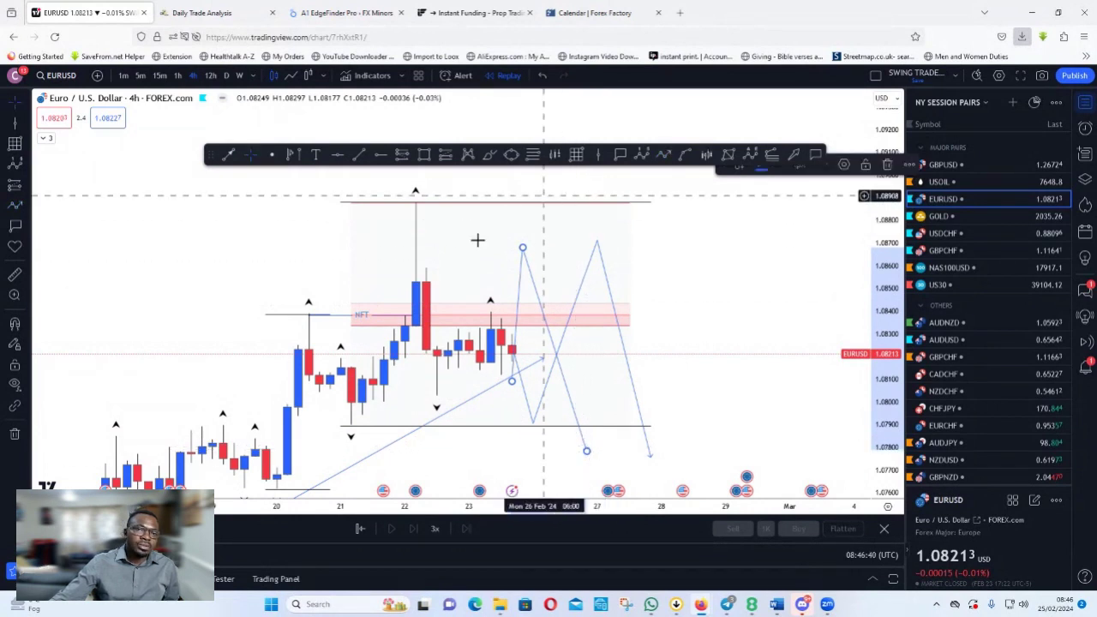
left_click_drag(524, 248, 533, 261)
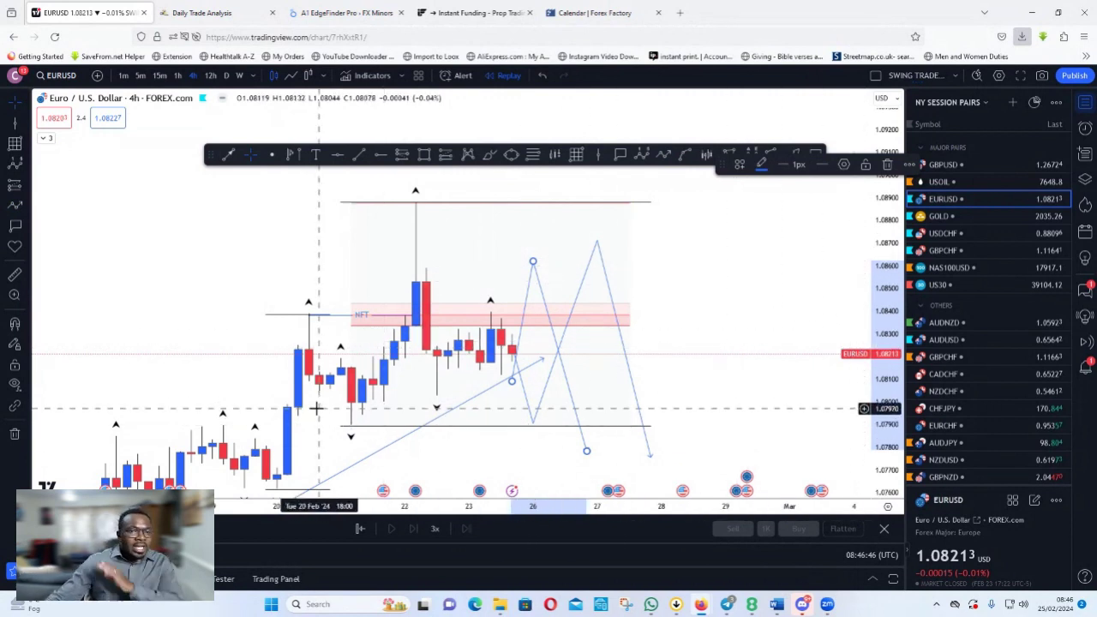
Step: Switch to GOLD and review its price action on the weekly, daily and 4-hour charts
left_click(959, 216)
left_click_drag(627, 312, 671, 413)
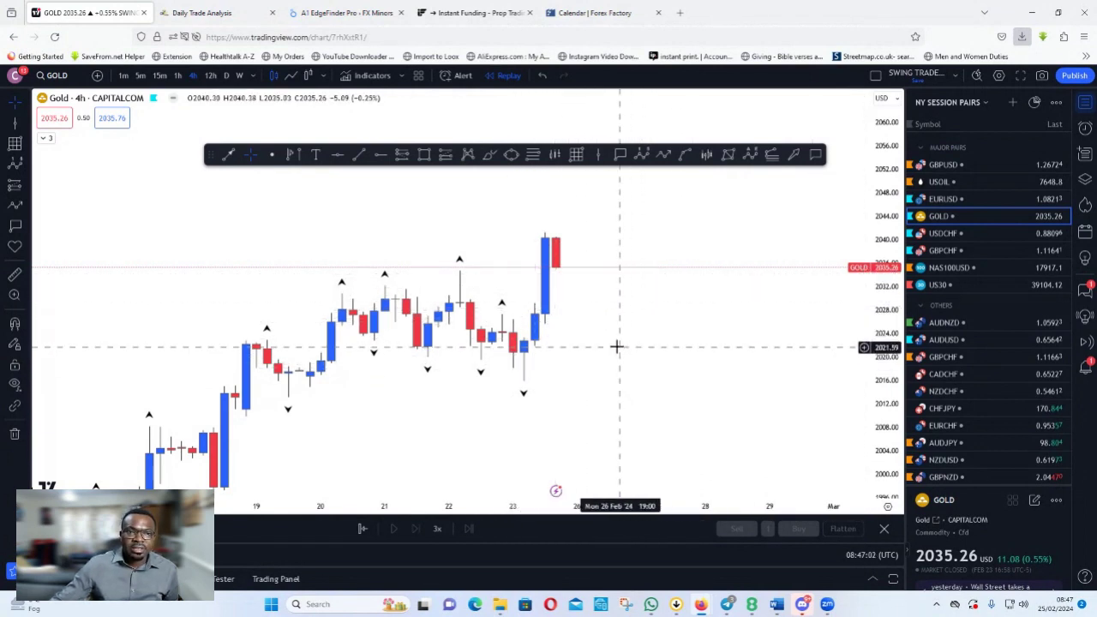
left_click_drag(617, 348, 677, 348)
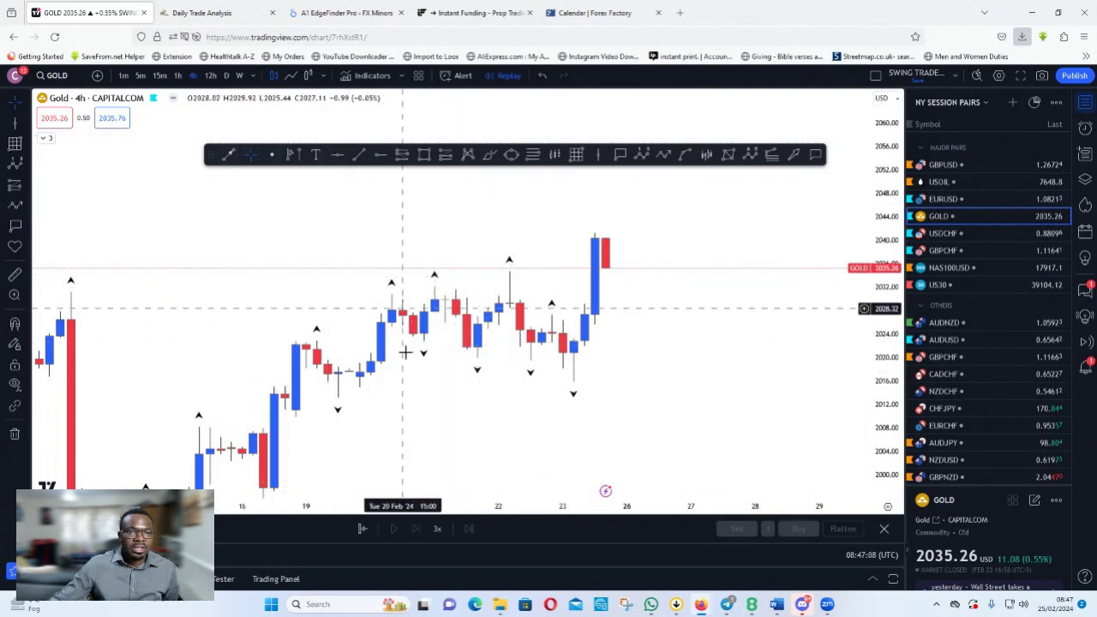
left_click_drag(402, 422, 475, 357)
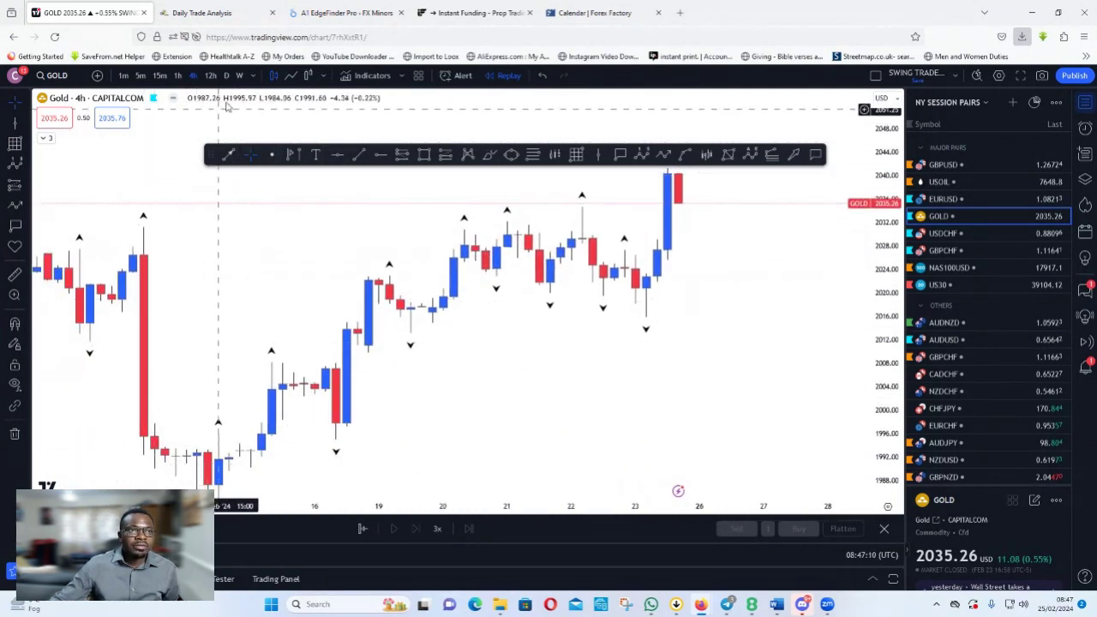
left_click(240, 76)
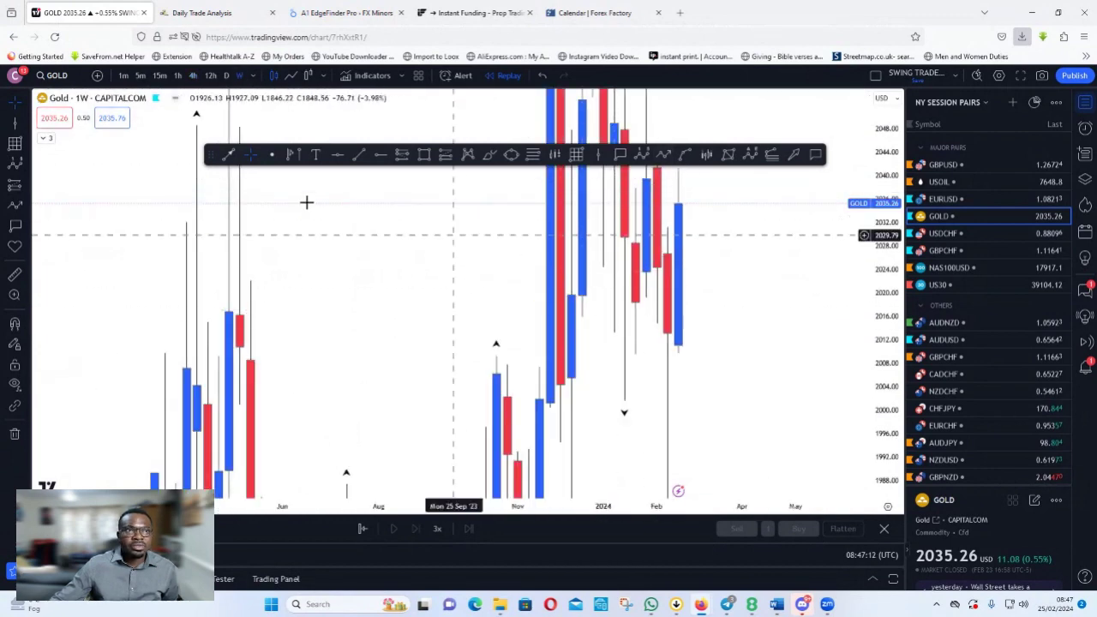
left_click(226, 76)
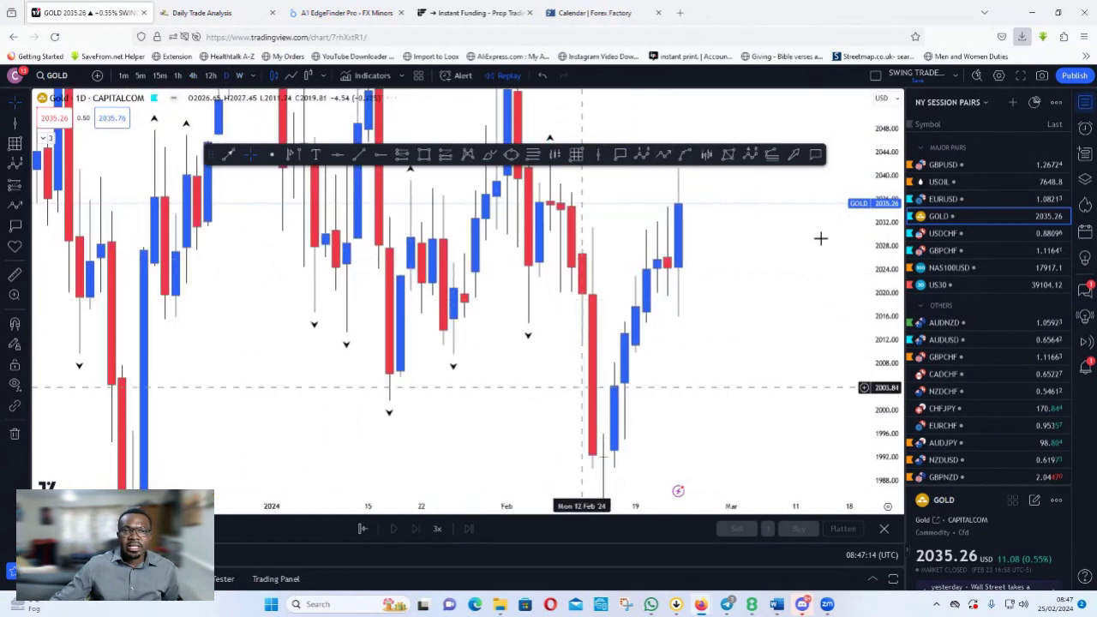
left_click(193, 75)
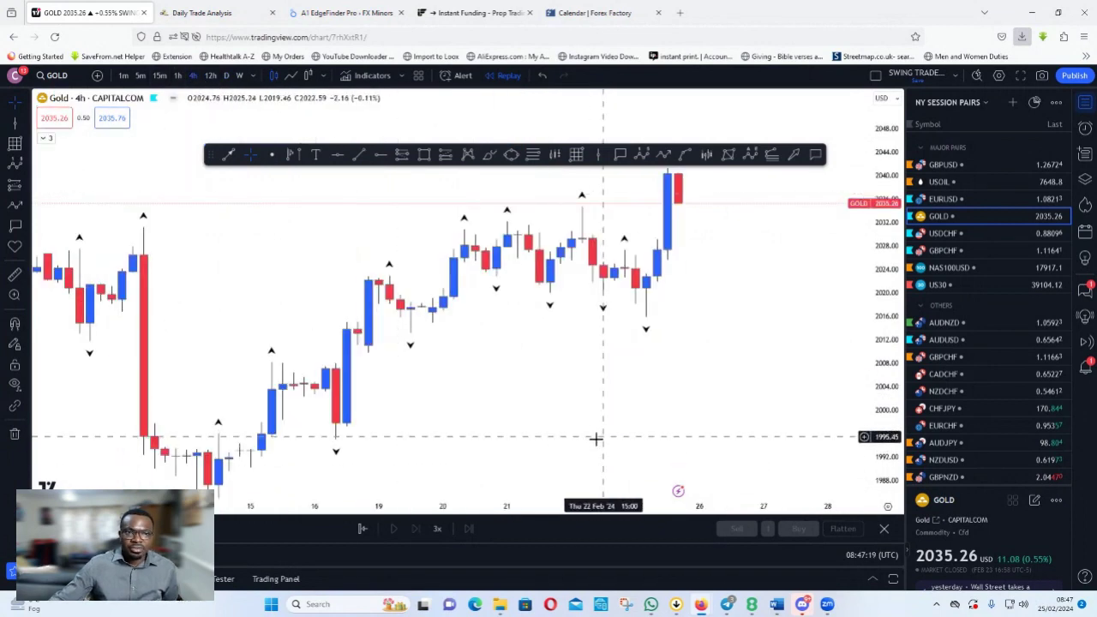
left_click_drag(592, 440, 452, 507)
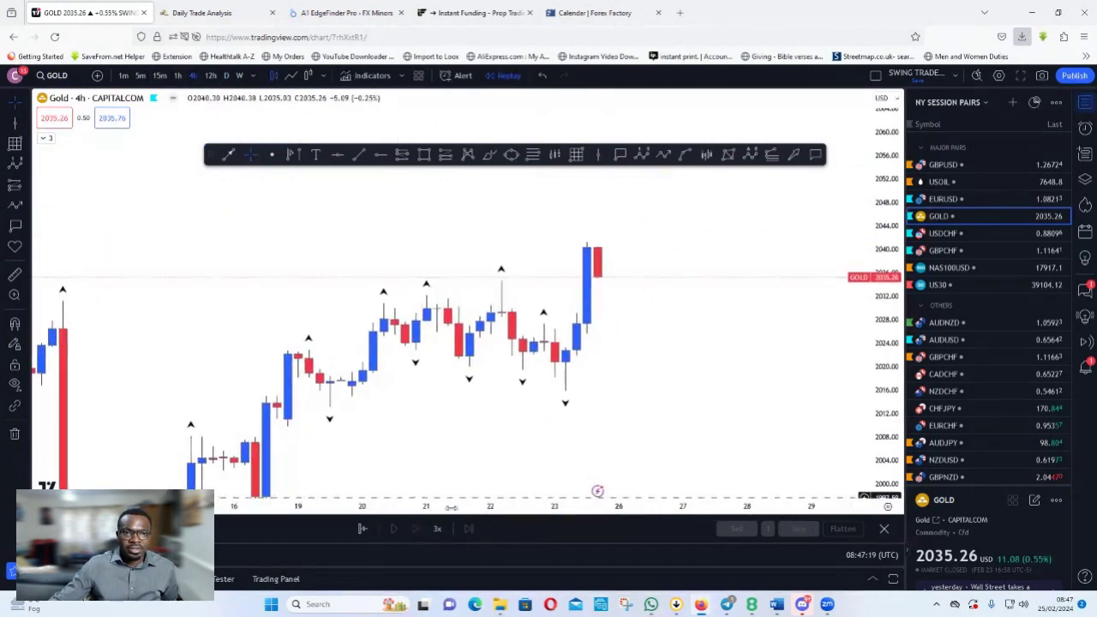
Step: Draw a near-level arrow from the 22 February 07:00 high at 2034.47 to 23 February 15:00 at 2034.37 and apply the FT template
left_click(230, 155)
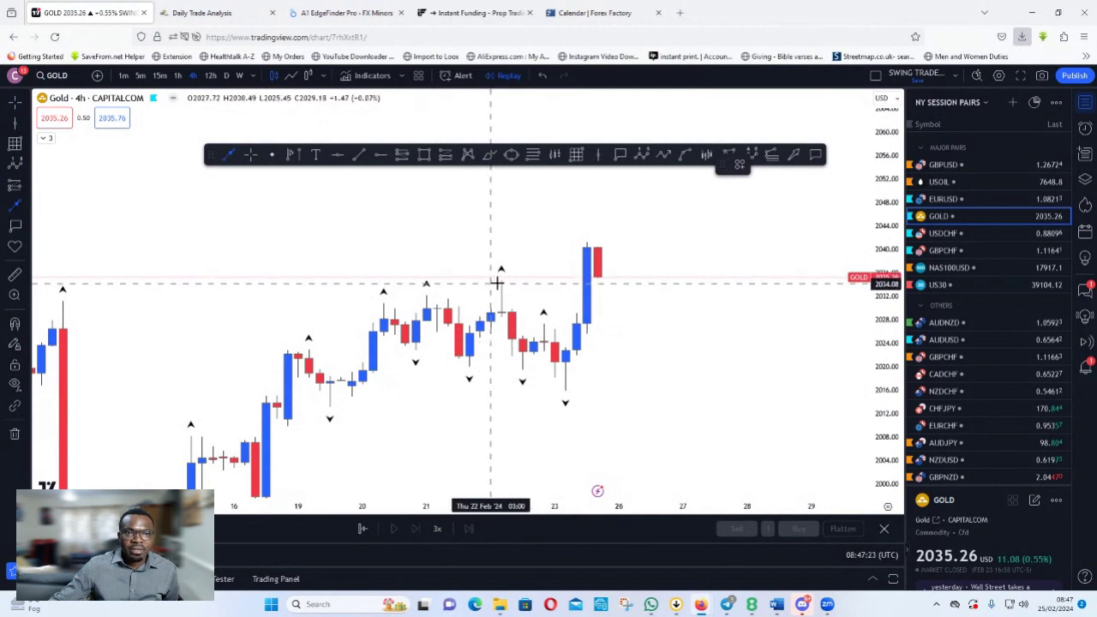
left_click(501, 281)
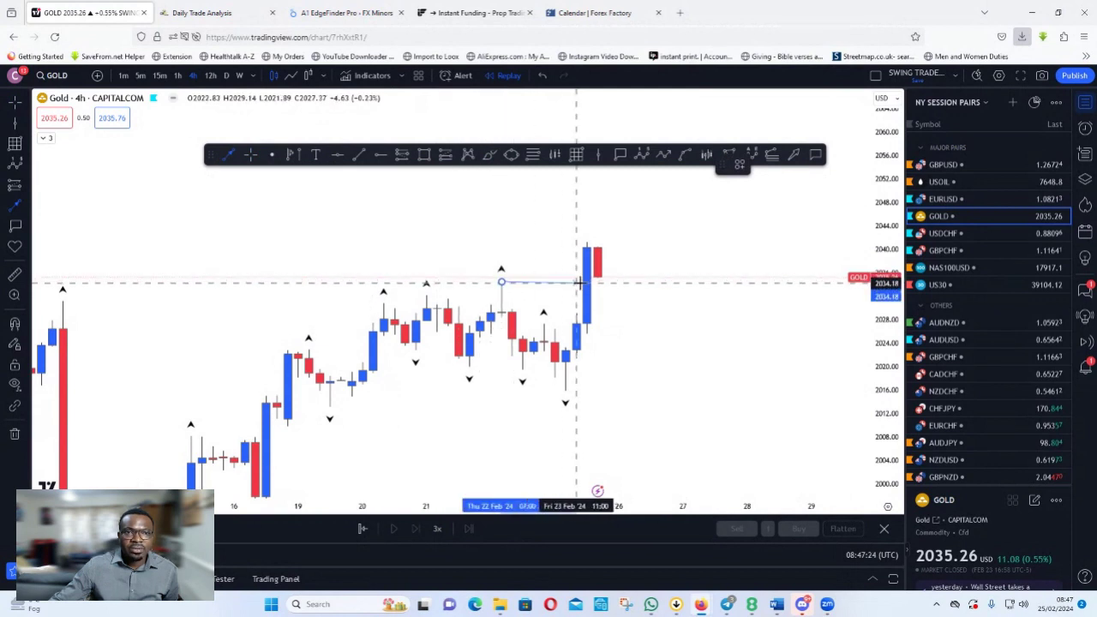
left_click(583, 281)
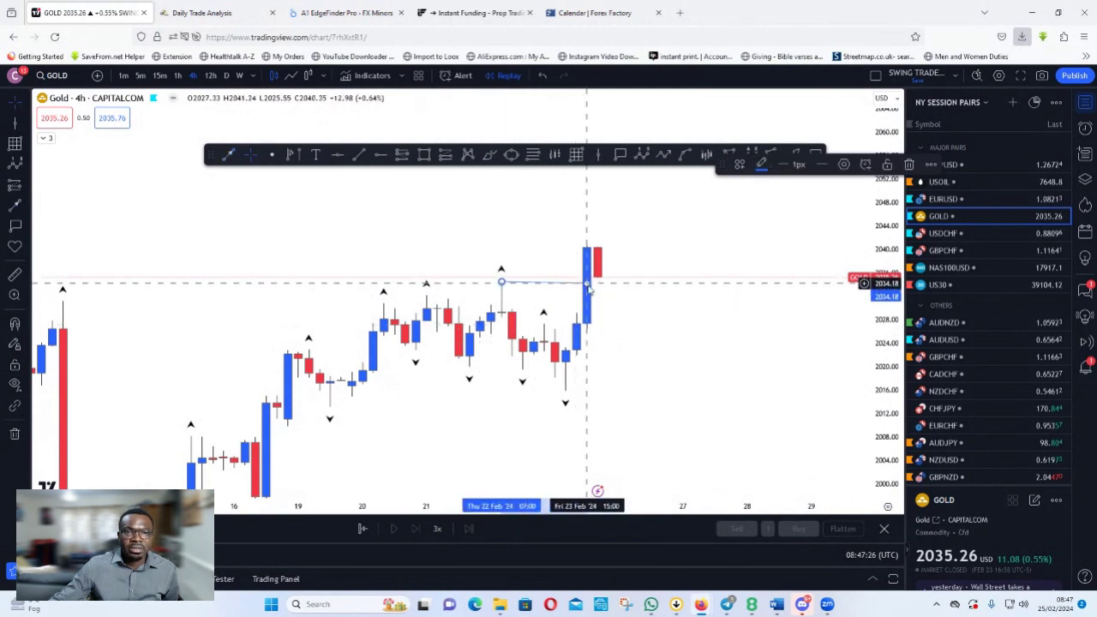
left_click_drag(587, 283, 587, 281)
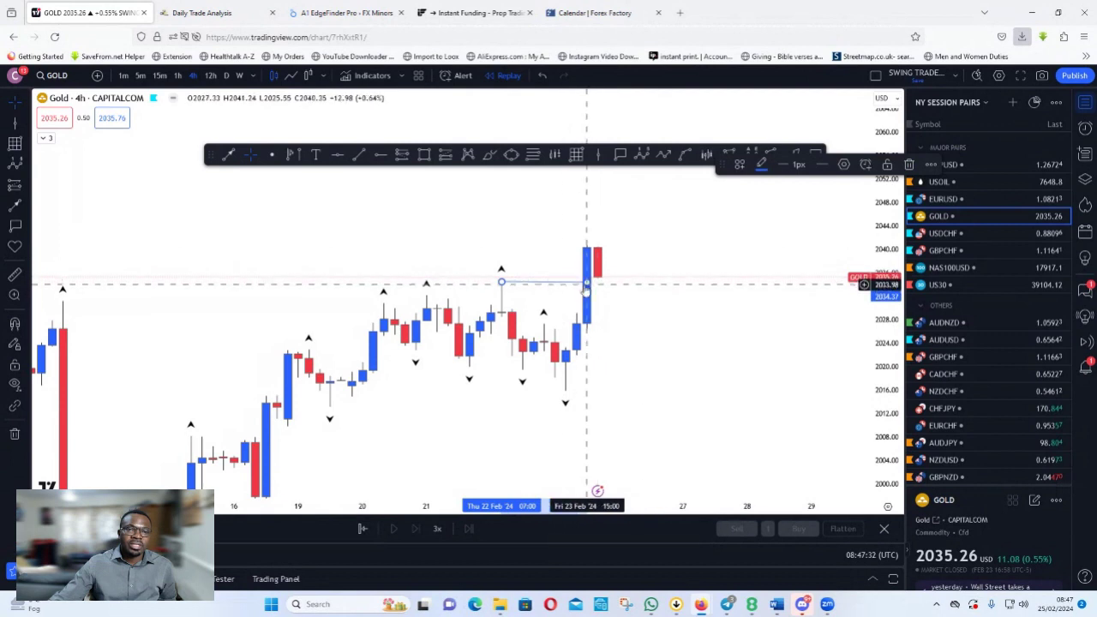
left_click(737, 169)
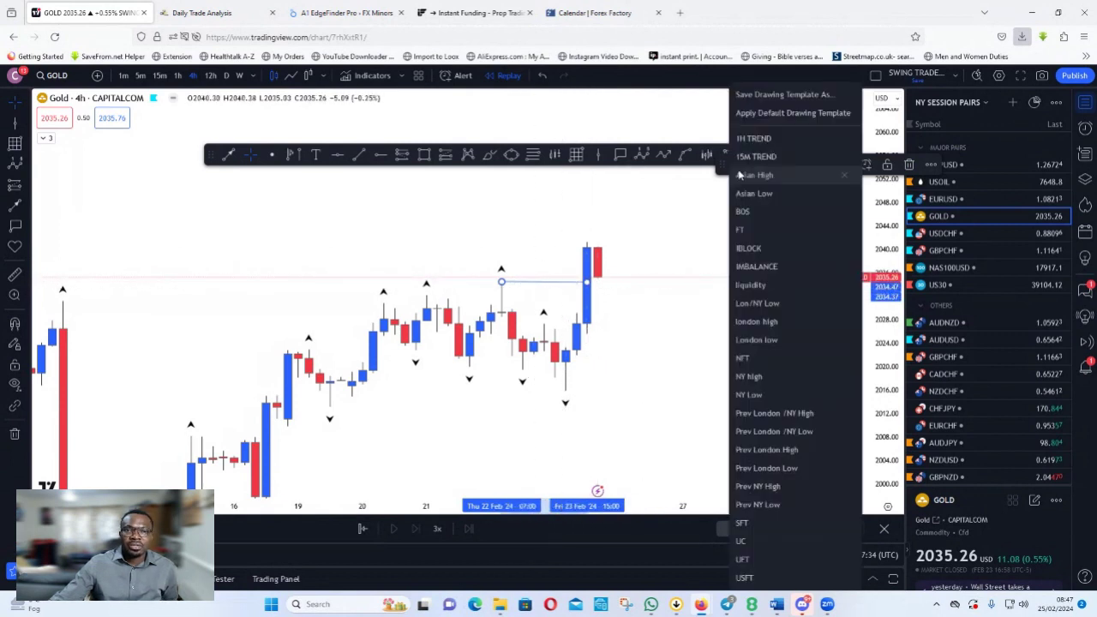
left_click(751, 248)
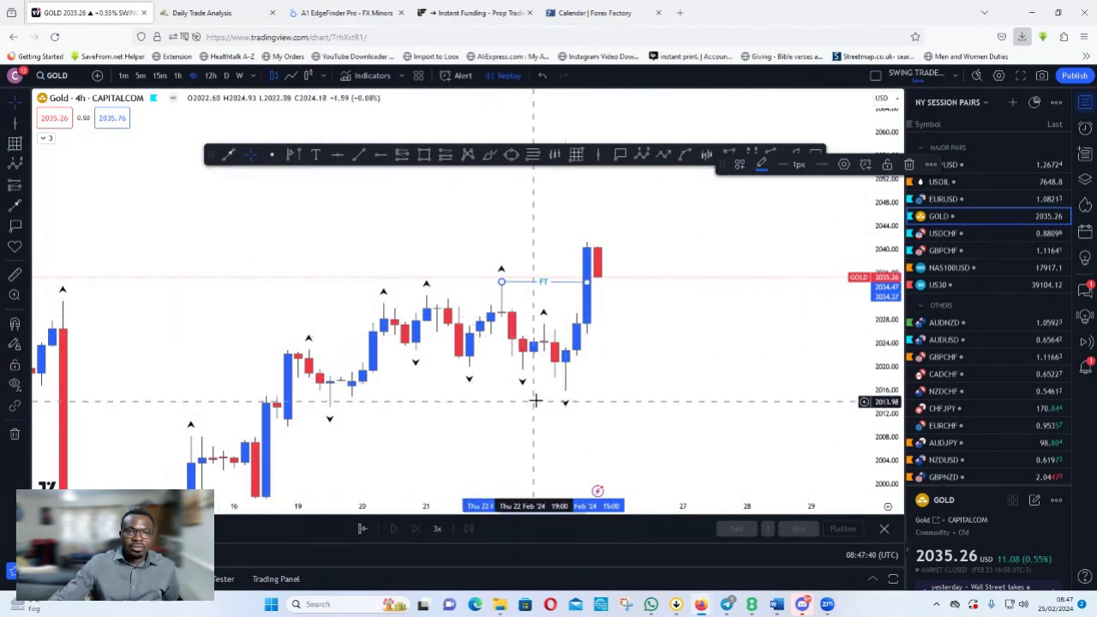
Step: Draw a Gann box from 23 February 03:00 at 2015.84 to 27 February 23:00 at 2041.30, and a path dipping to 2022.37 and rising to 2052.13
left_click(577, 155)
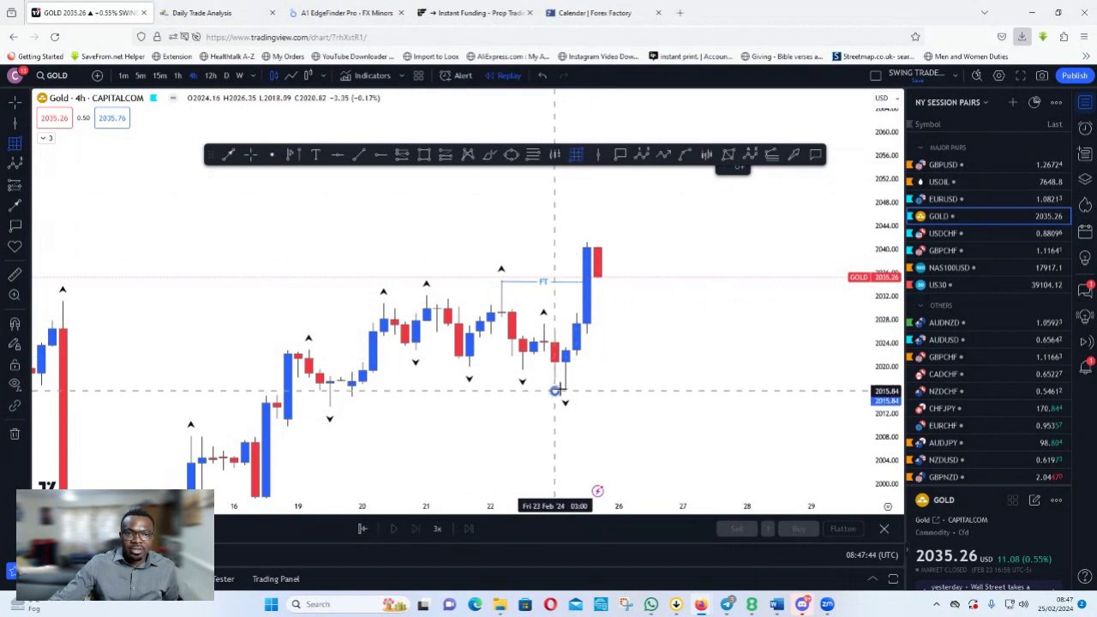
mouse_move(554, 391)
left_mouse_down()
mouse_move(731, 254)
mouse_move(734, 240)
left_mouse_up()
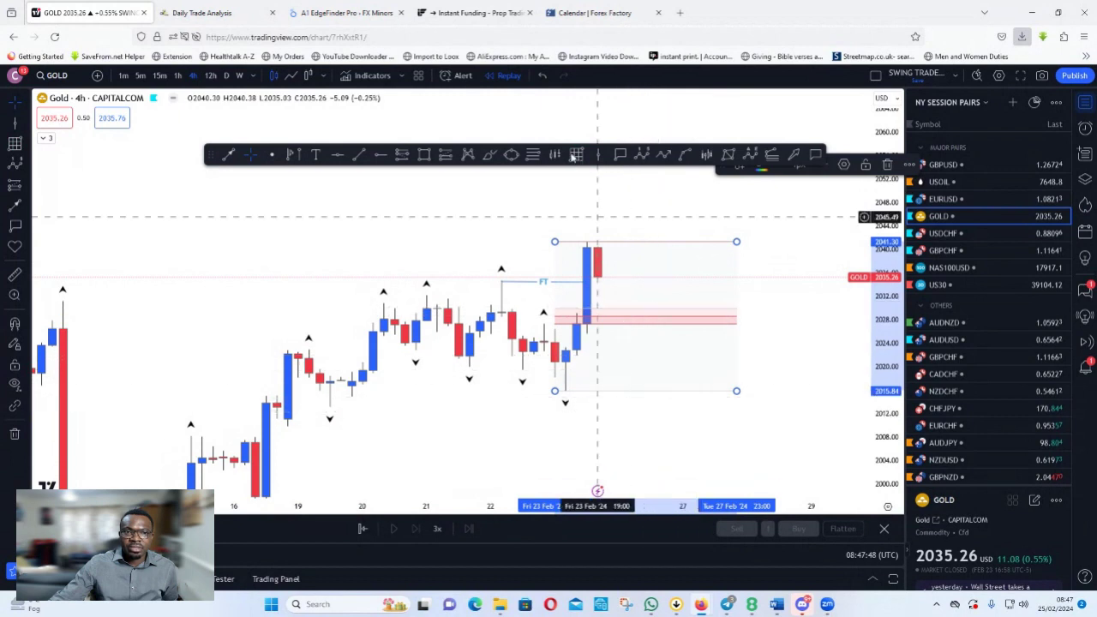
left_click(663, 157)
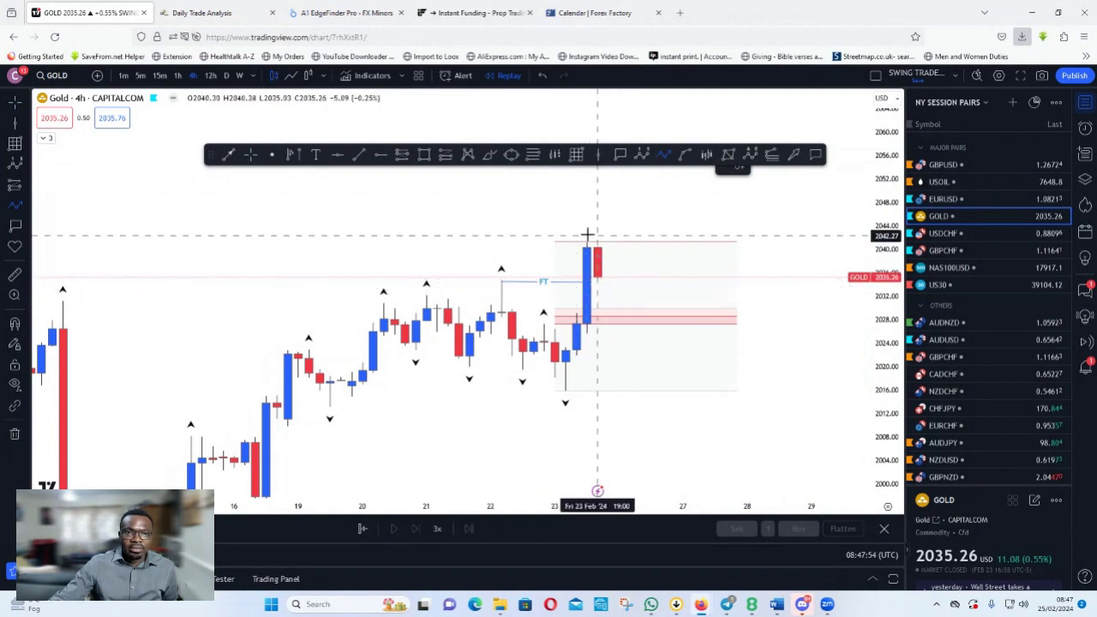
left_click(600, 283)
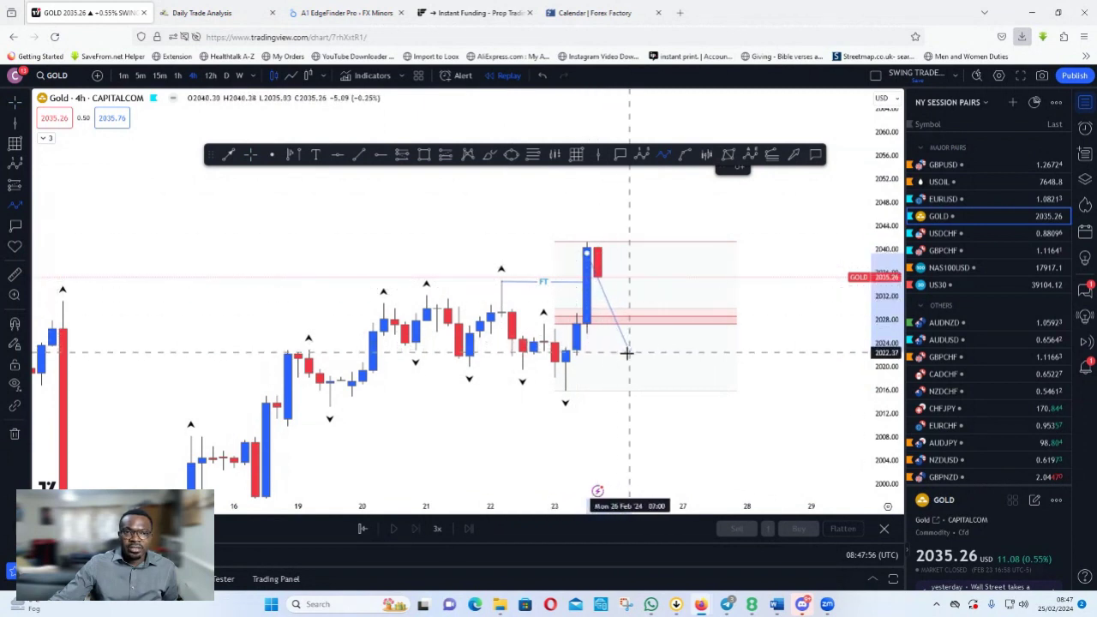
left_click(637, 336)
left_click(672, 177)
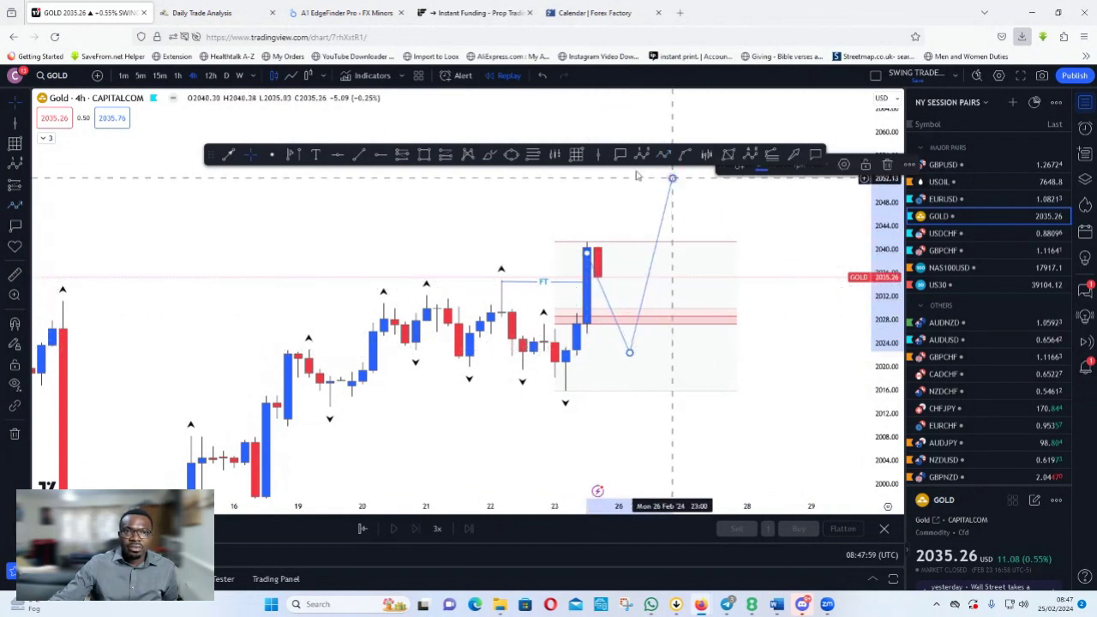
Step: Draw a rectangle zone from 22 February 23:00 at 2024.23 to 27 February 07:00 at 2019.84 in the Gann box's lower half
left_click(424, 155)
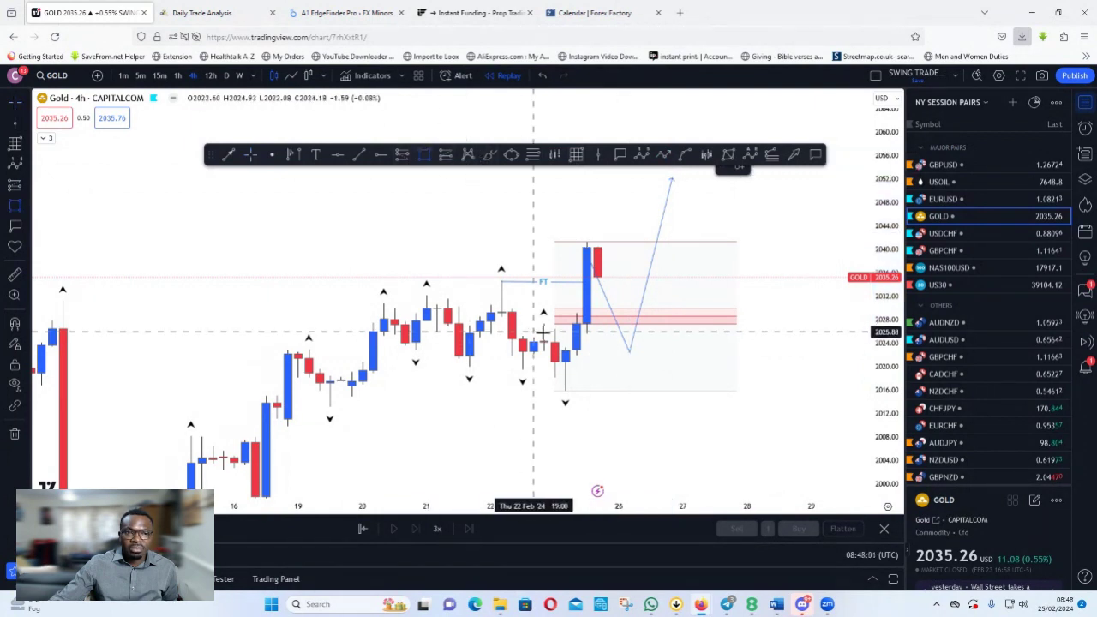
left_click_drag(543, 342, 697, 367)
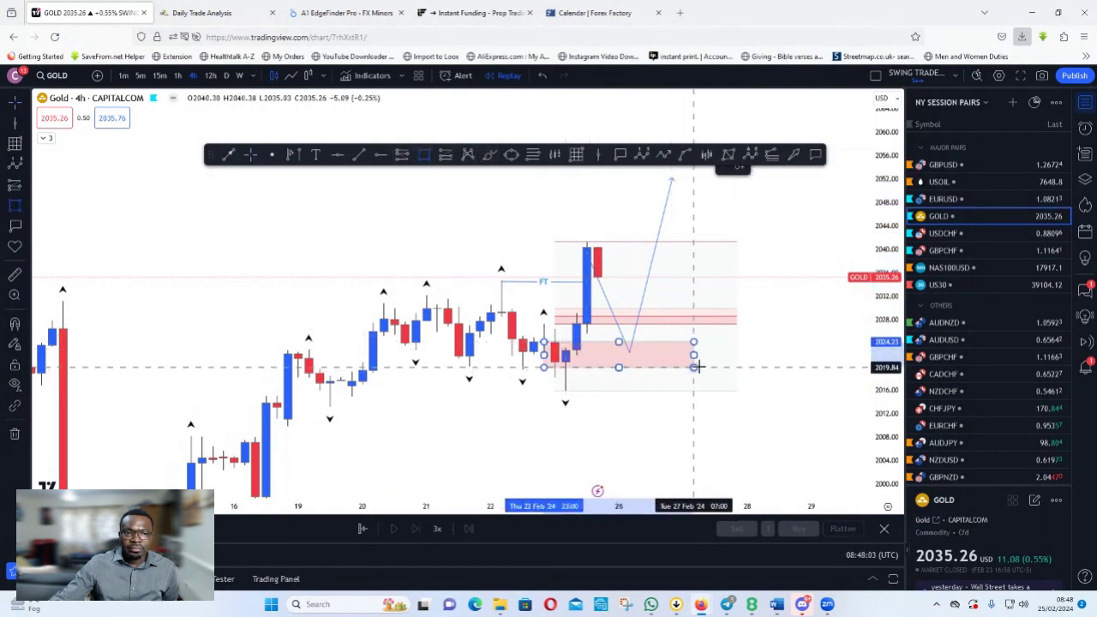
left_click(757, 377)
left_click_drag(747, 385, 679, 370)
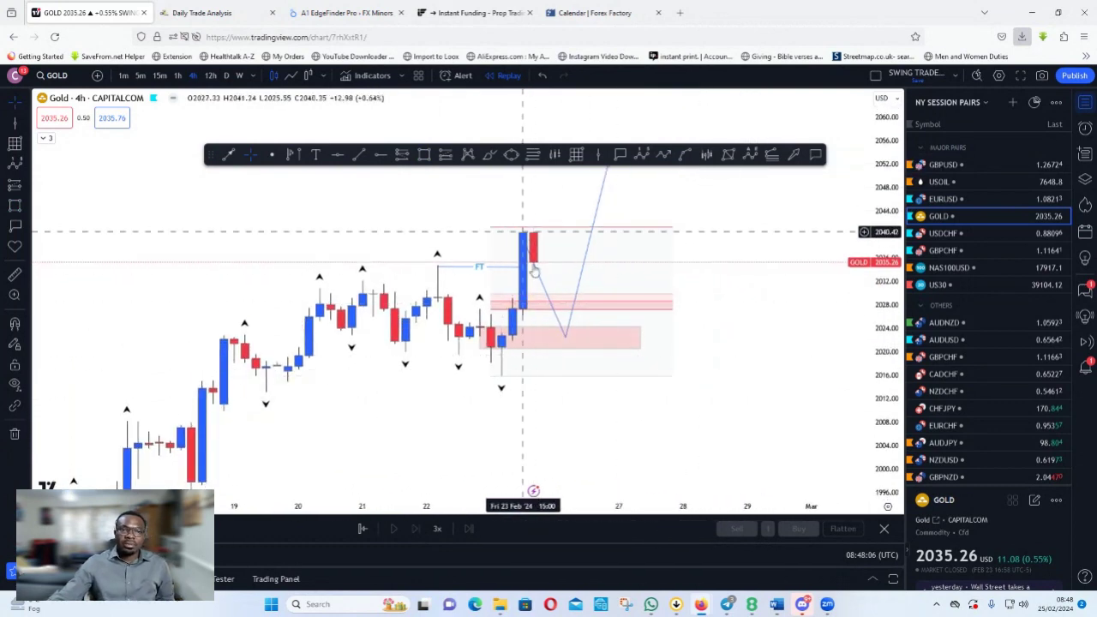
left_click_drag(752, 344, 698, 387)
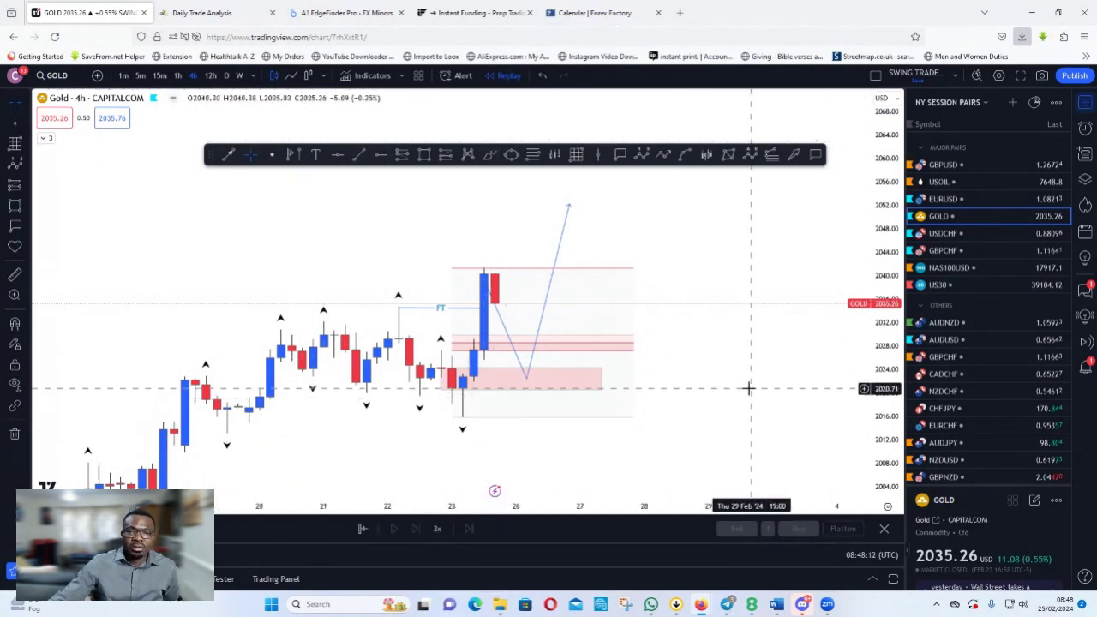
scroll(751, 386, "down", 2)
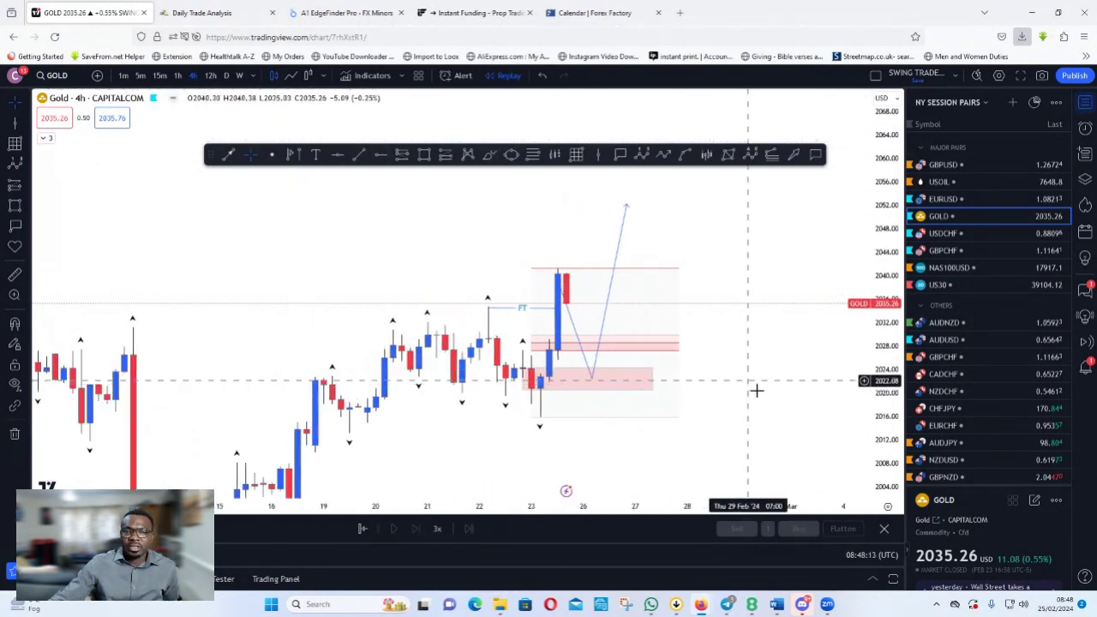
left_click(583, 338)
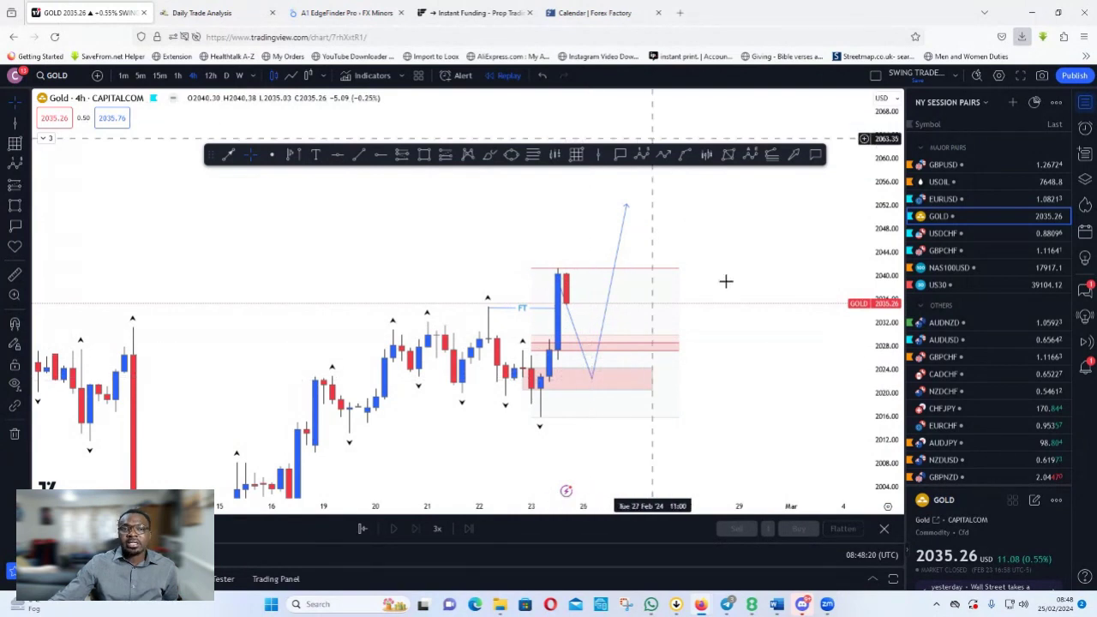
Step: Add a GOLD long position from 26 February 07:00 with entry 2022.76, target 2051.25 and stop 2015.64, and shorten it to end on 27 February
left_click_drag(771, 377, 756, 355)
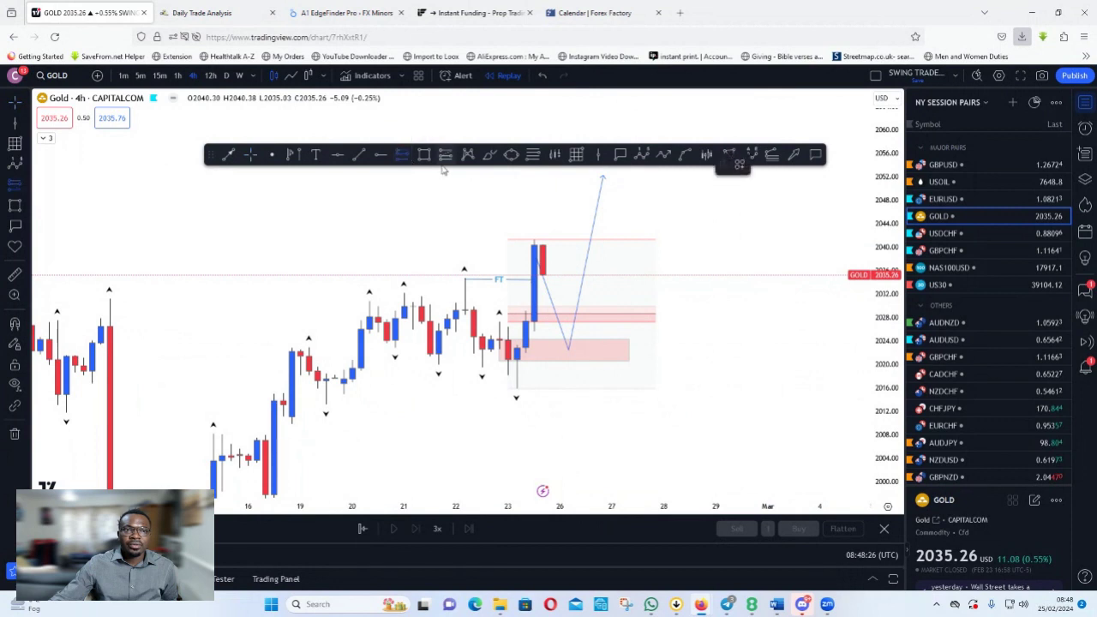
left_click(571, 348)
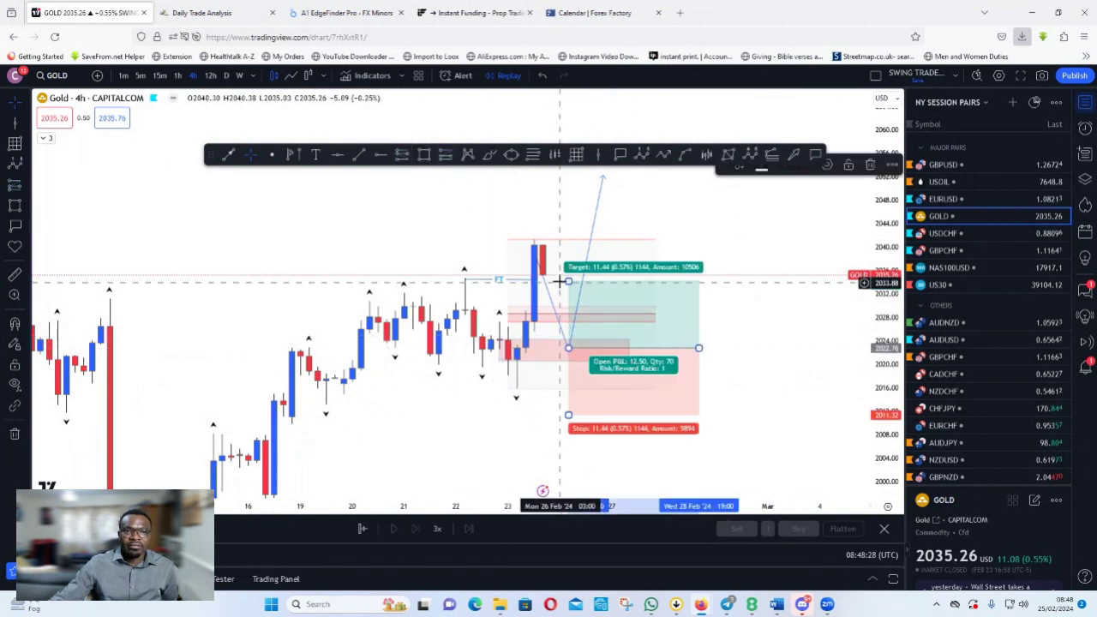
left_click_drag(568, 280, 568, 180)
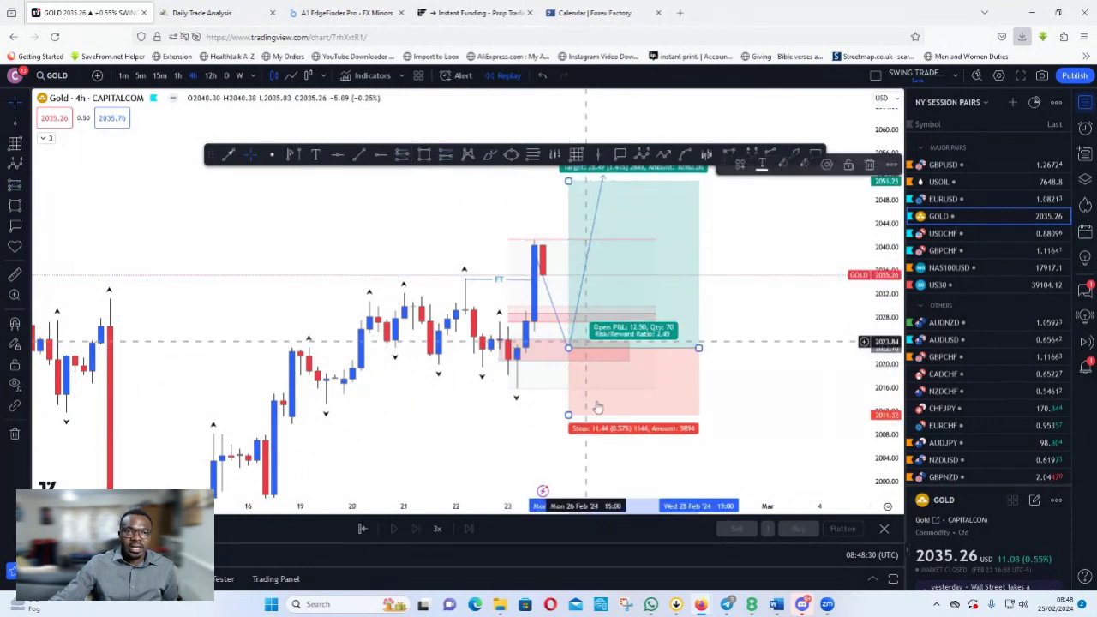
left_click_drag(568, 416, 555, 390)
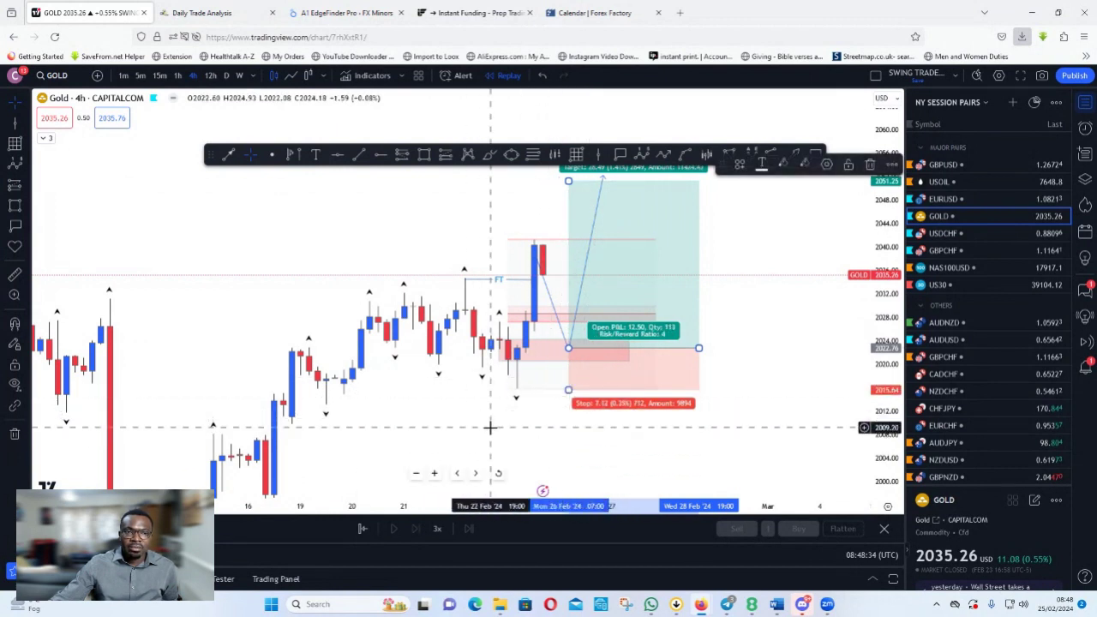
left_click_drag(494, 428, 517, 431)
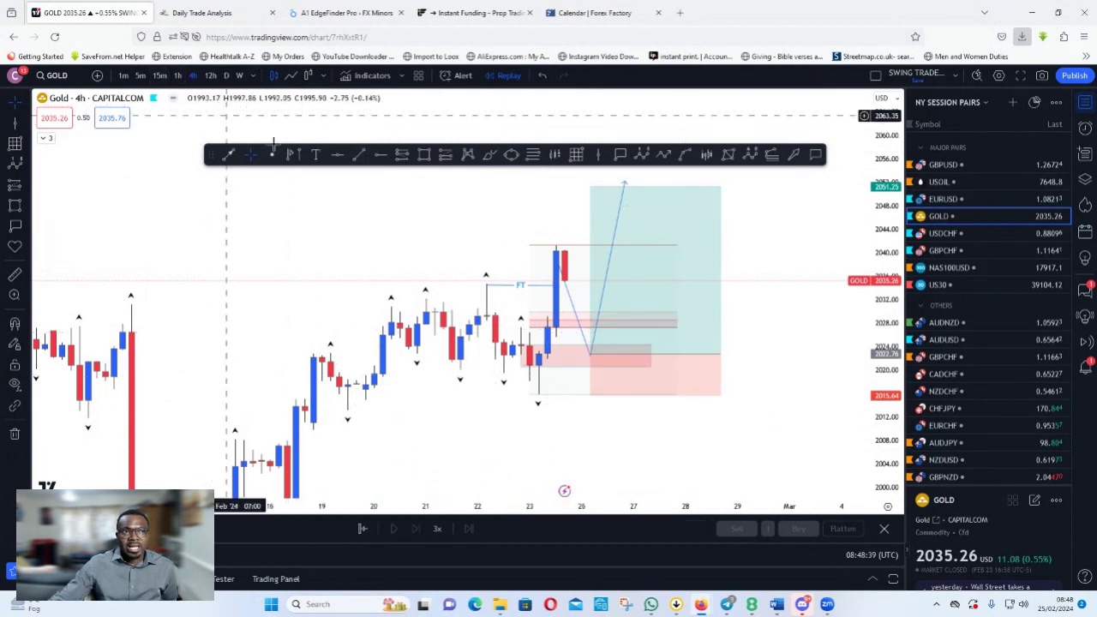
left_click_drag(721, 354, 668, 355)
left_click(788, 385)
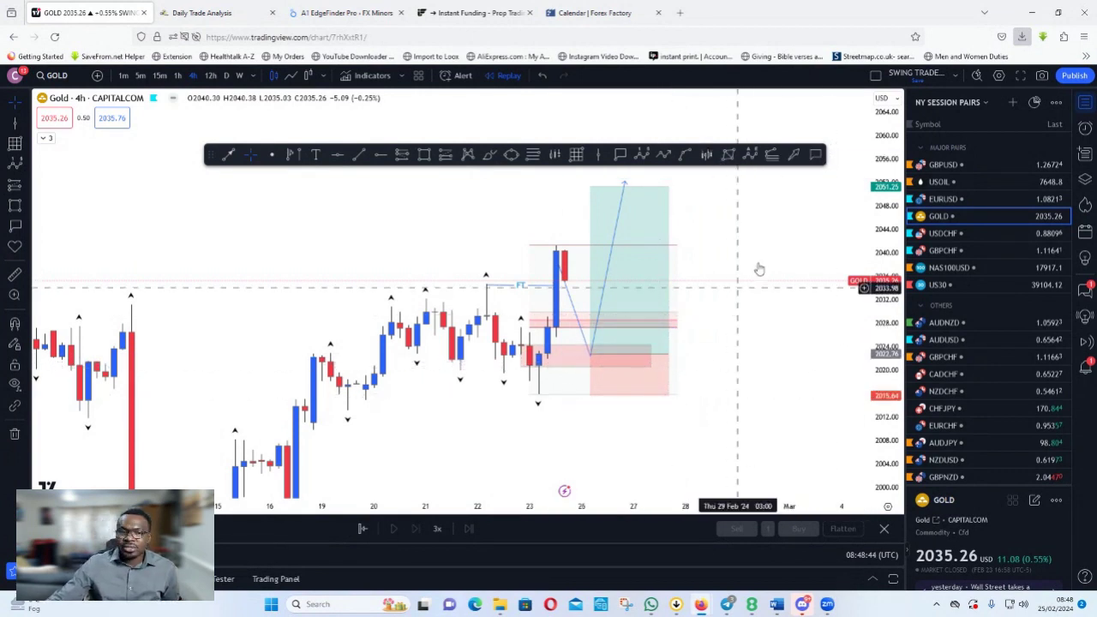
Step: Switch to NAS100USD and examine its February swings on the 4-hour chart
left_click(929, 267)
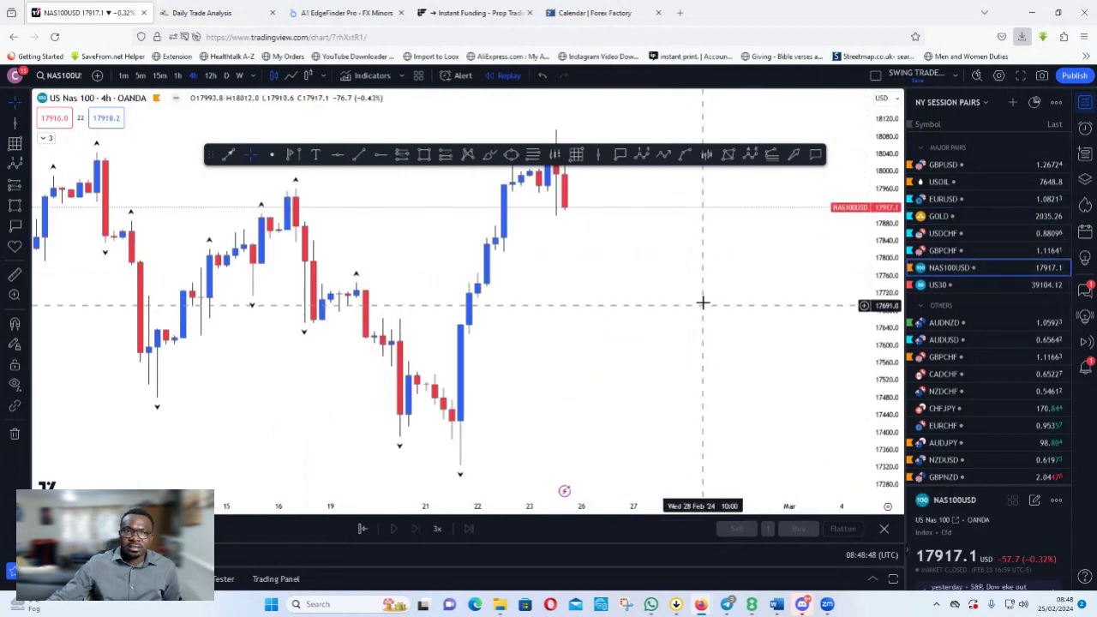
left_click_drag(702, 302, 794, 291)
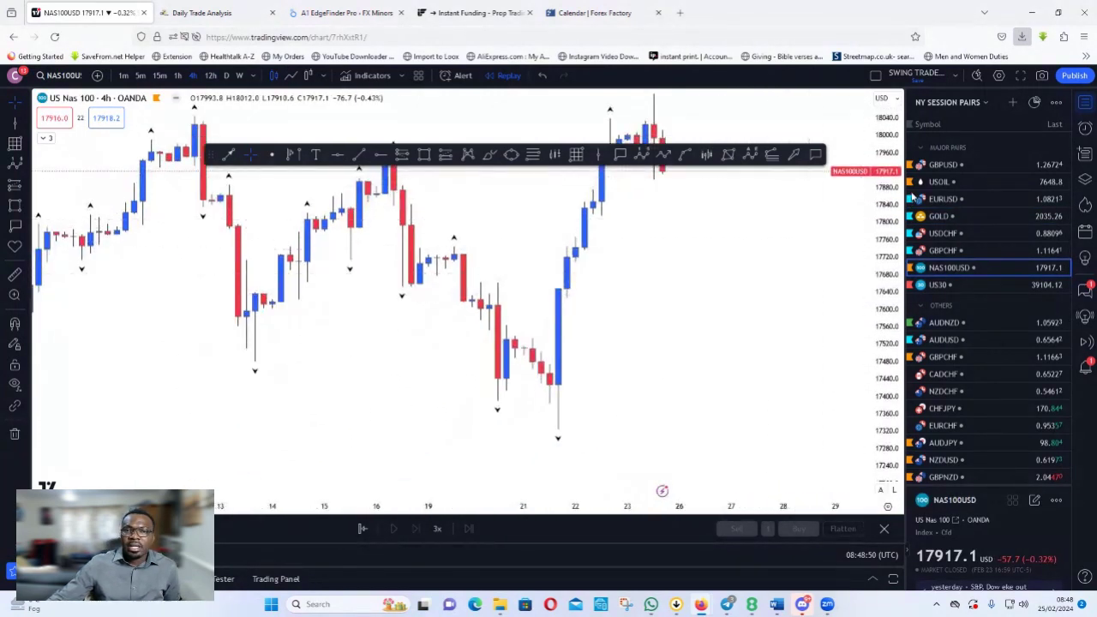
left_click_drag(888, 187, 871, 345)
scroll(736, 340, "down", 4)
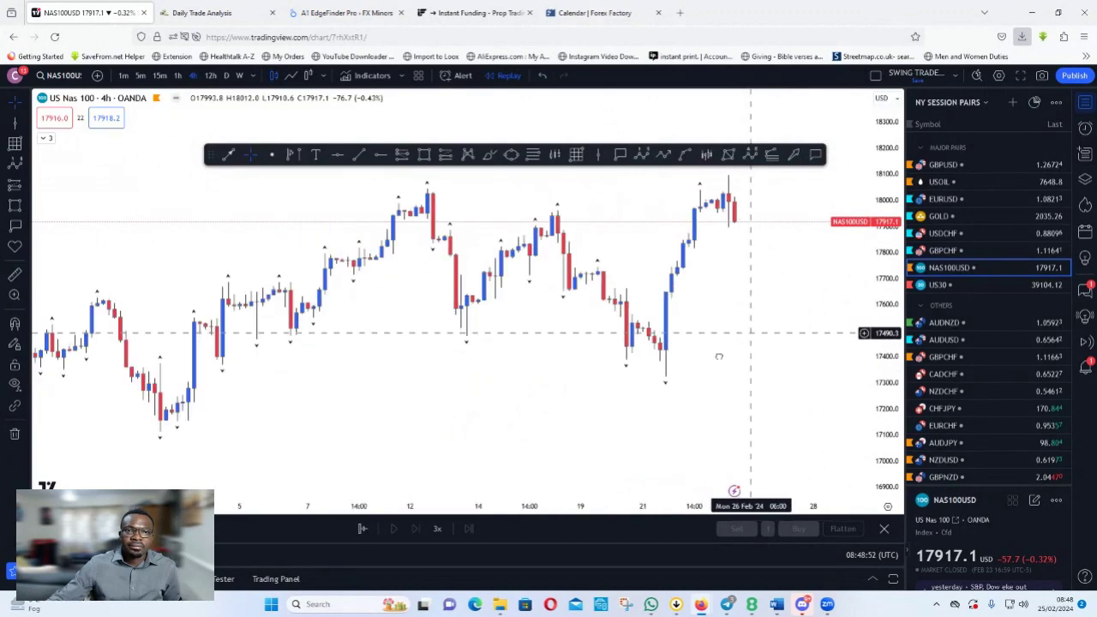
left_click_drag(717, 354, 606, 408)
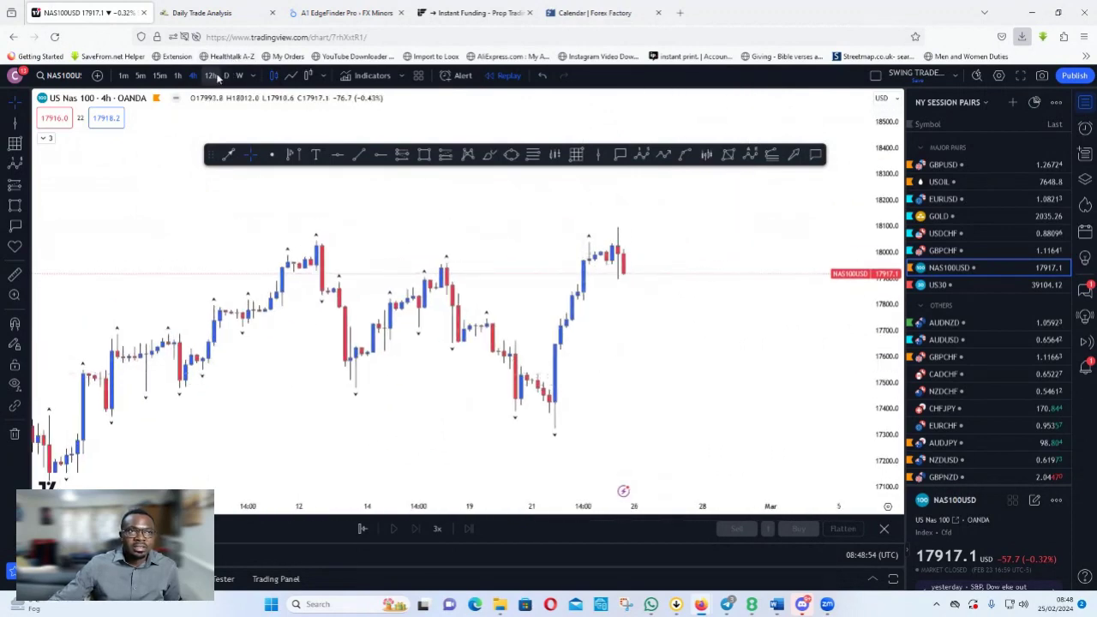
Step: Examine NAS100USD price action on the weekly, daily, 12-hour and 4-hour charts, focusing on the recent highs and lows
left_click(241, 76)
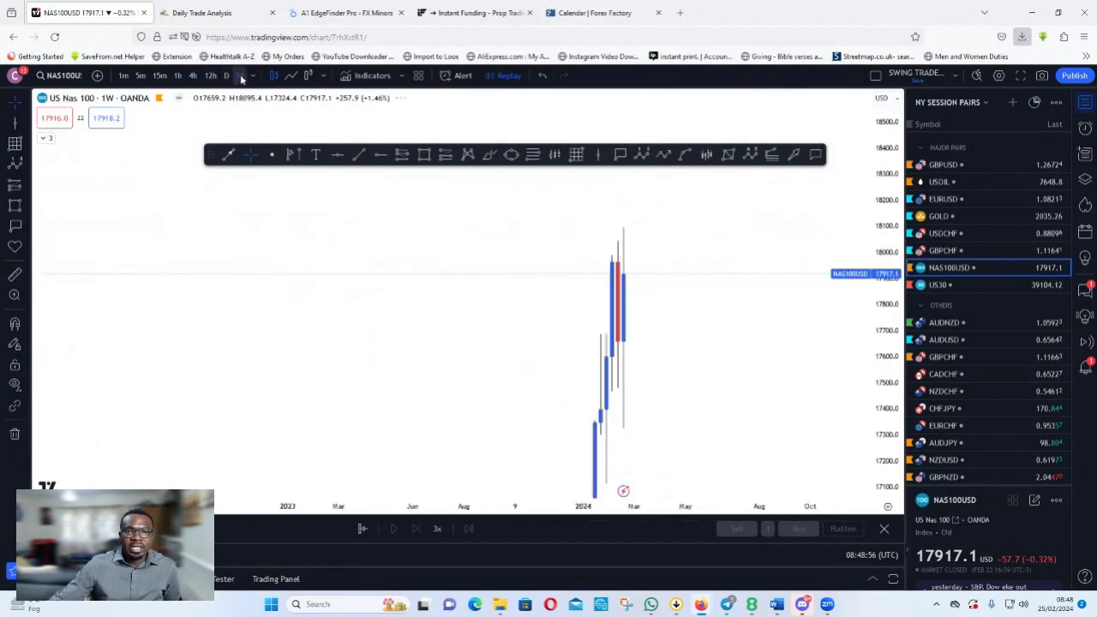
left_click(227, 76)
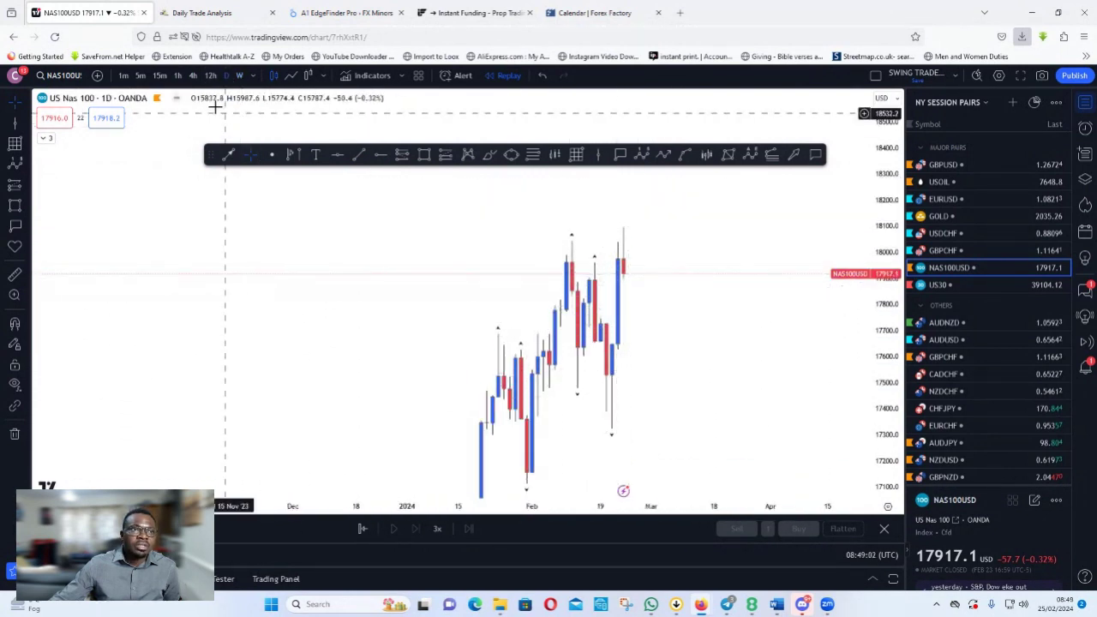
left_click(212, 77)
left_click(193, 76)
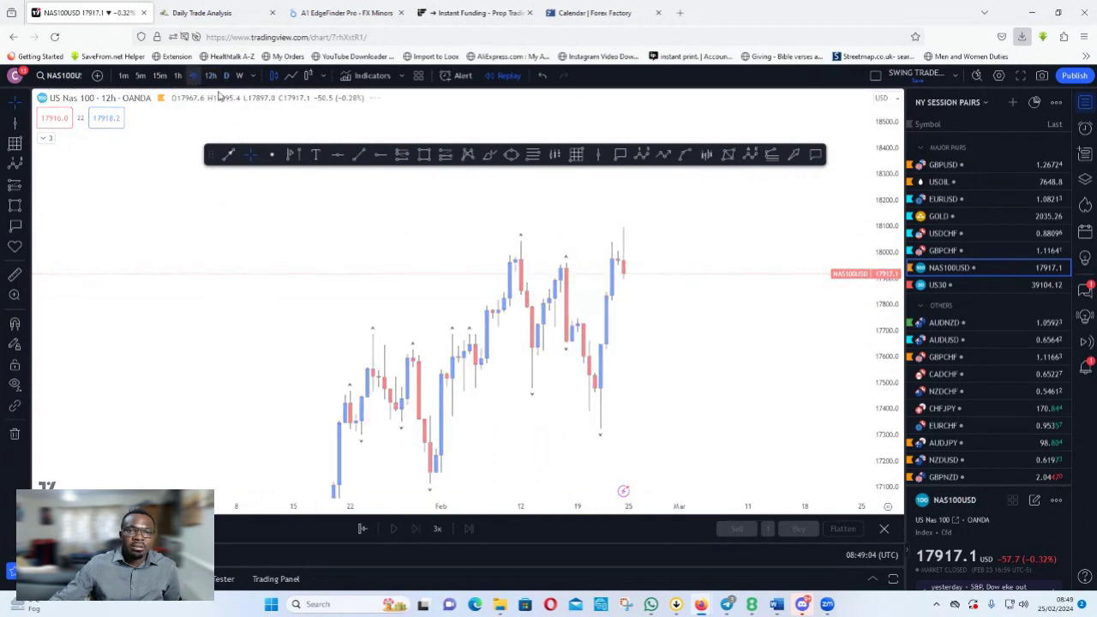
scroll(684, 373, "up", 3)
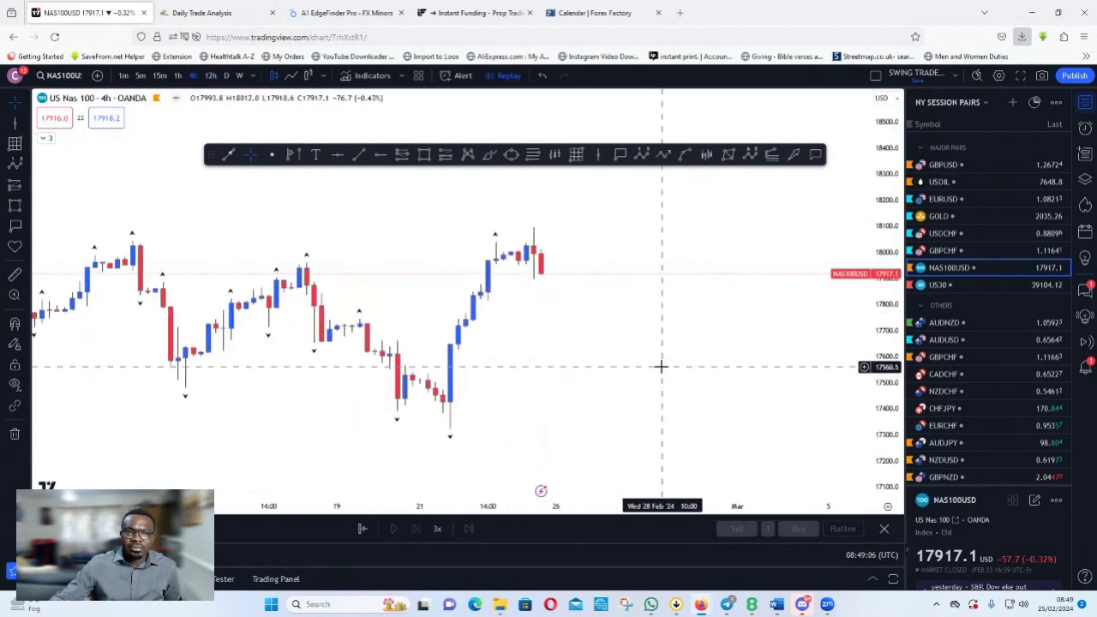
scroll(741, 363, "up", 4)
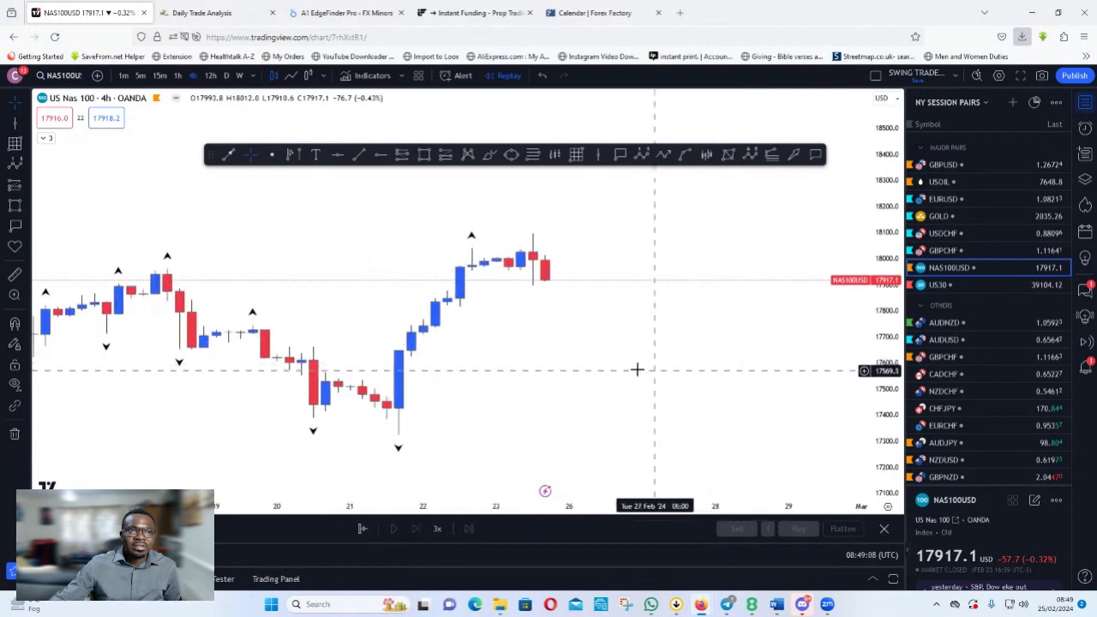
left_click_drag(637, 369, 771, 359)
scroll(712, 372, "down", 4)
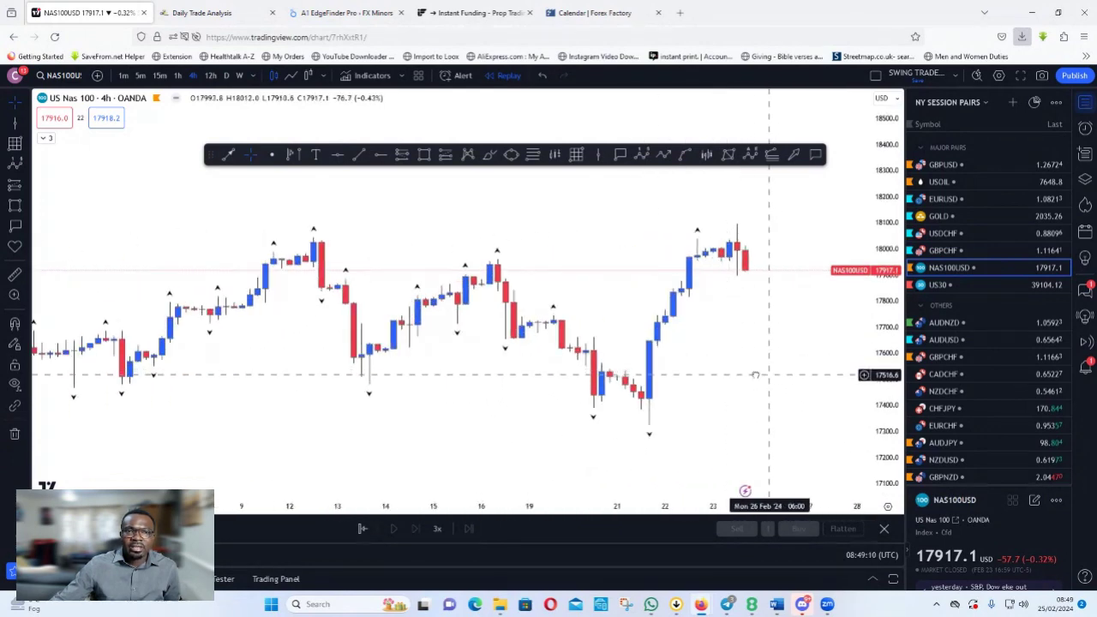
scroll(668, 364, "up", 4)
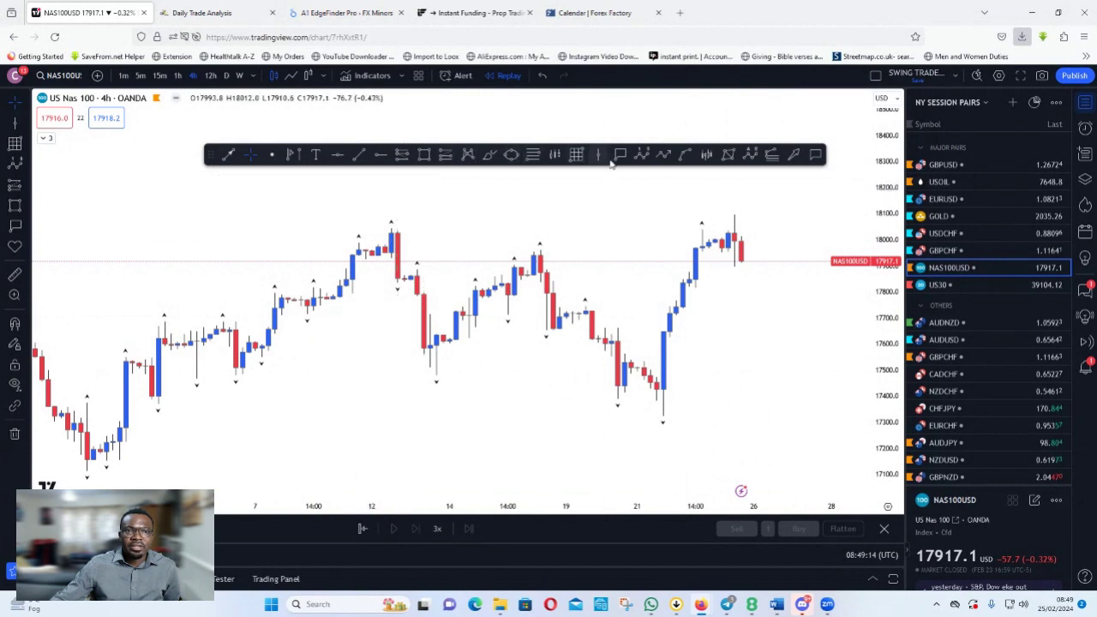
Step: Trace the NAS100USD swings between the 12 February and 23 February highs with a temporary path, and discard it
left_click(664, 157)
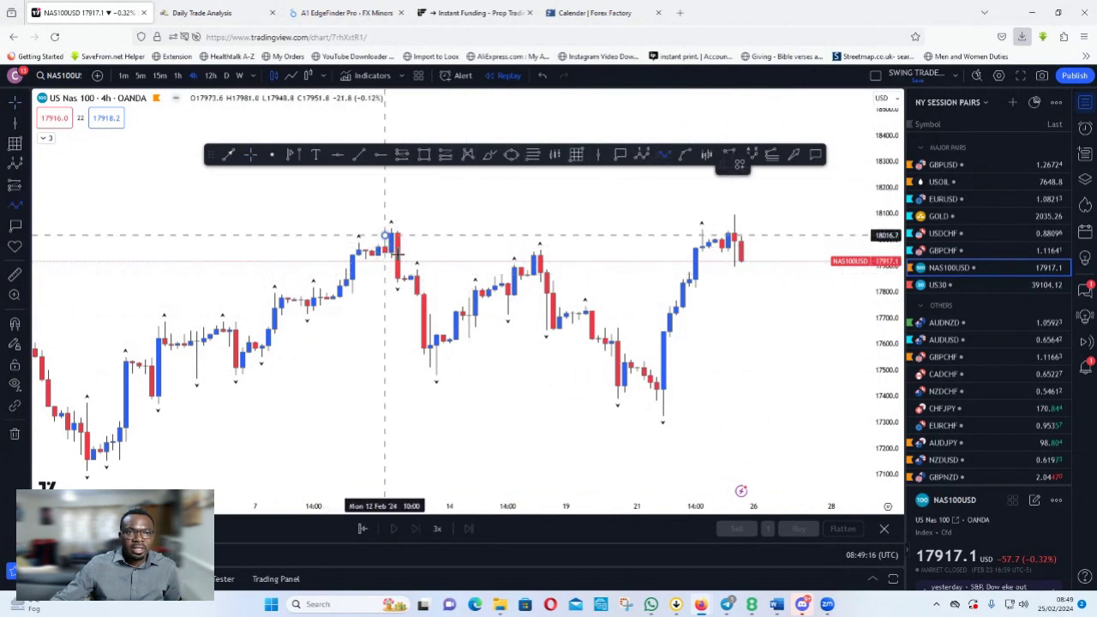
left_click(388, 238)
left_click(437, 385)
left_click(540, 250)
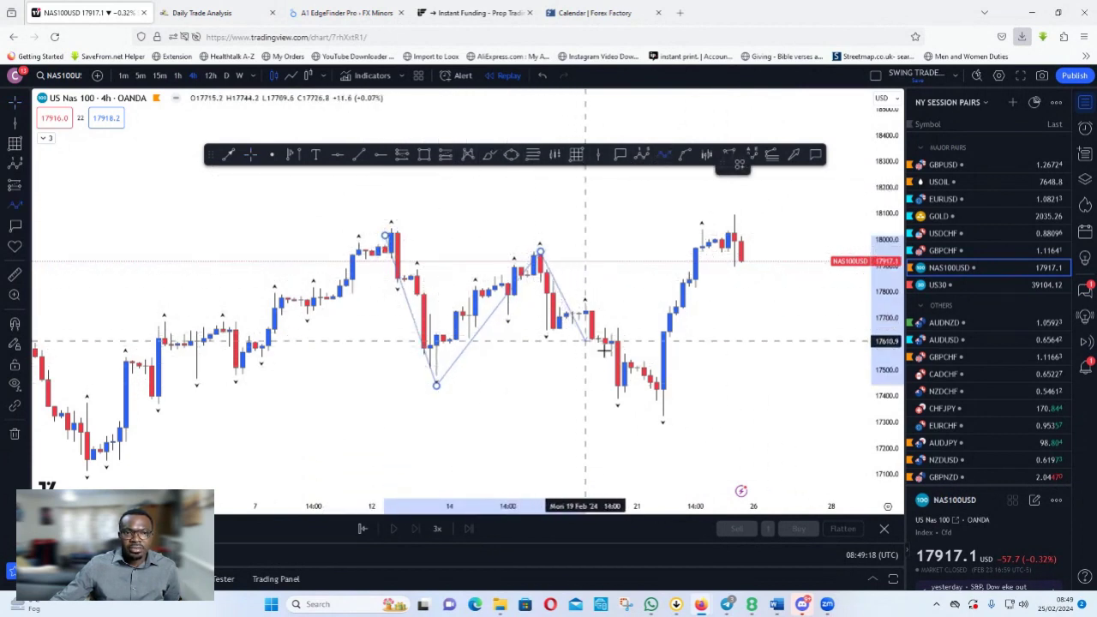
left_click(662, 419)
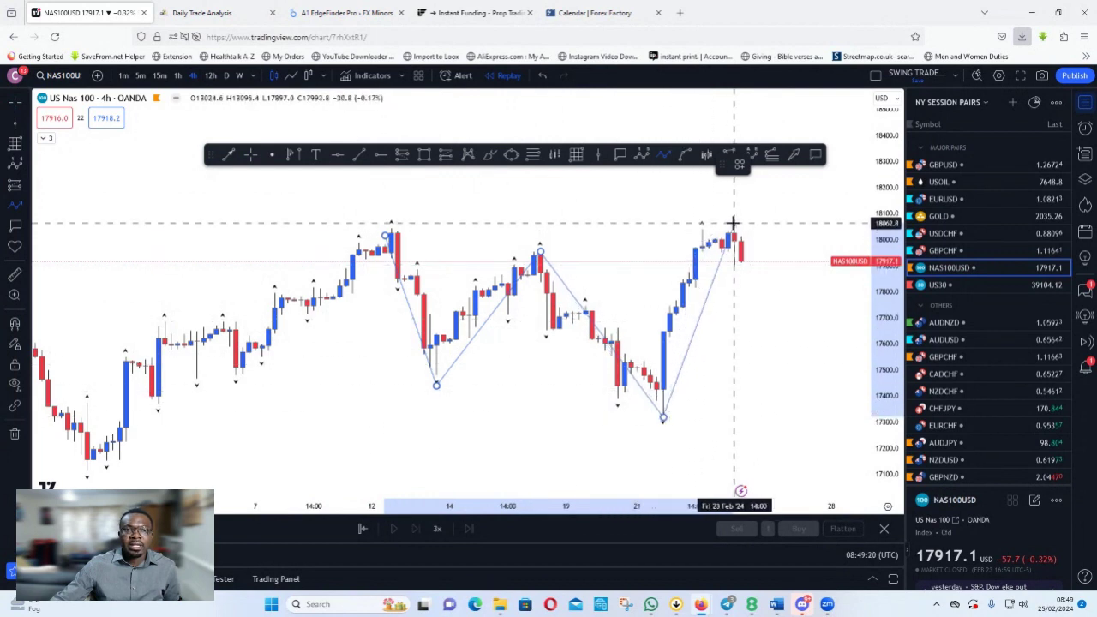
left_click(733, 224)
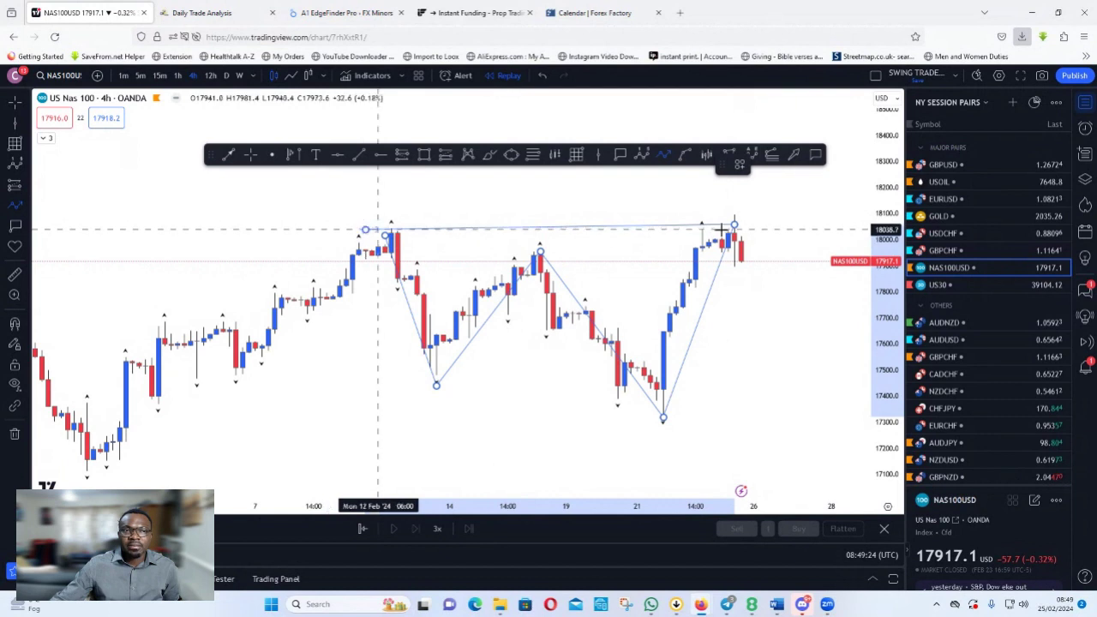
left_click(377, 230)
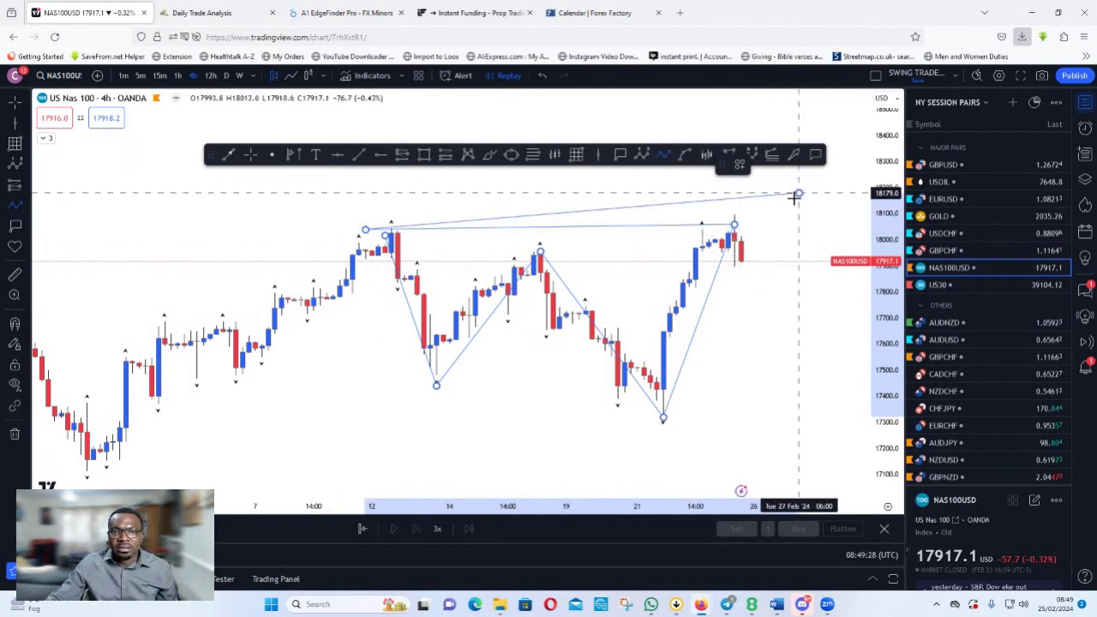
left_click(798, 192)
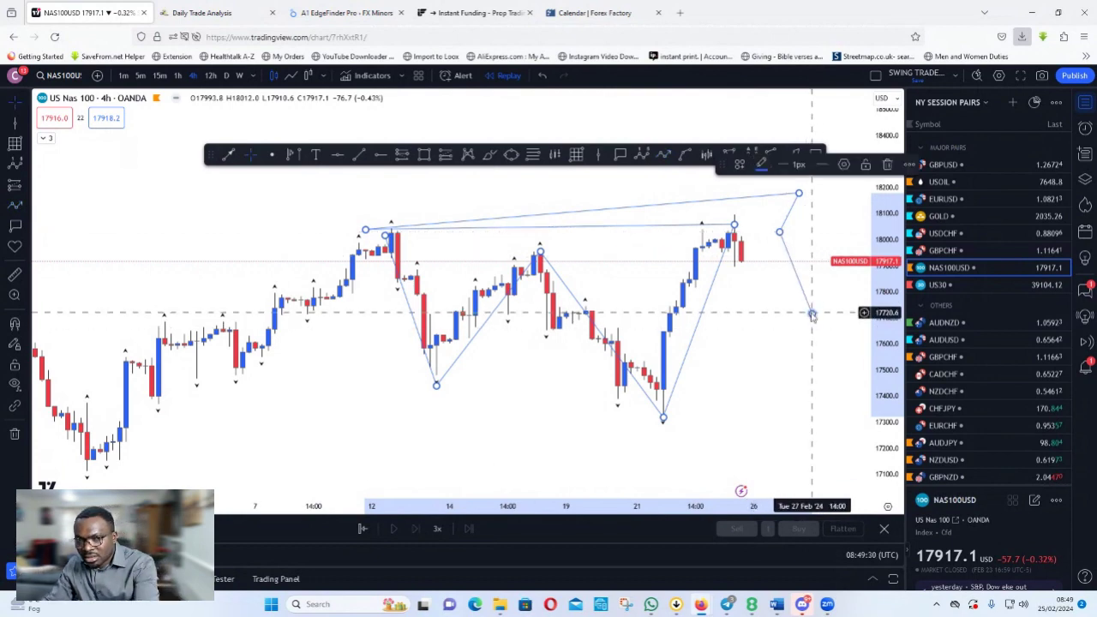
key("Escape")
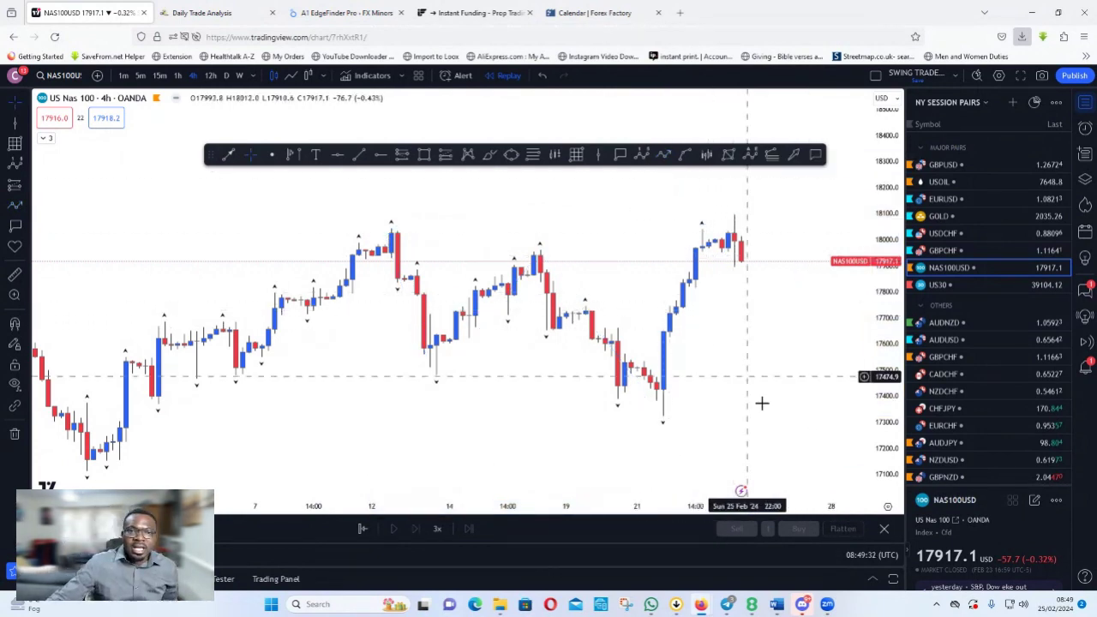
Step: Draw a near-level arrow from 19 February 06:00 at 17742.5 to 21 February 22:00 at 17731.6 and apply the FT template
left_click_drag(761, 399, 543, 361)
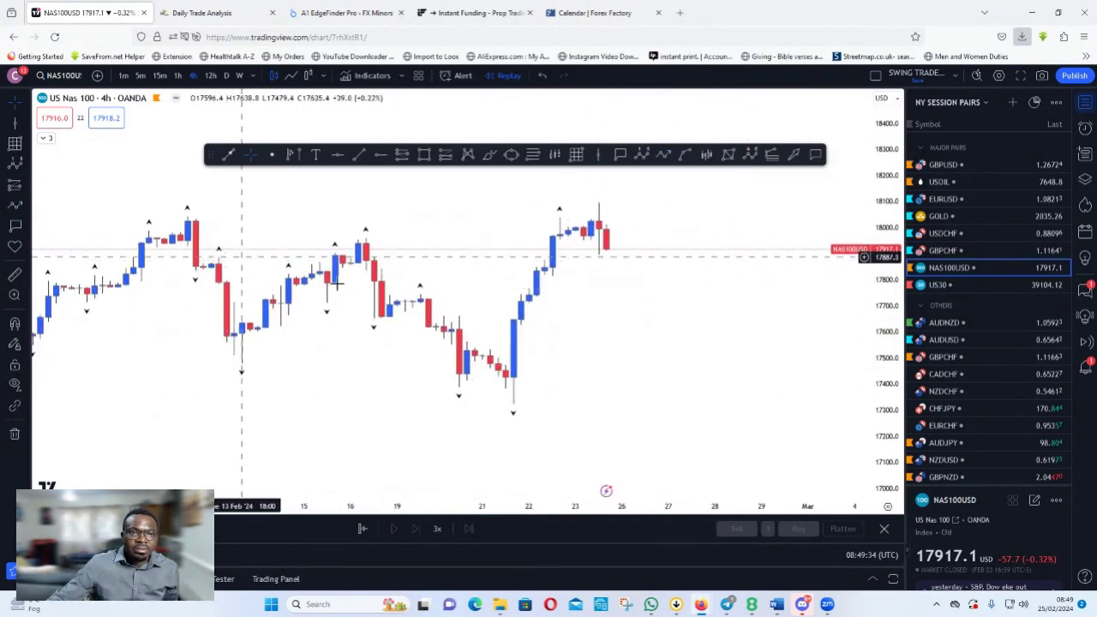
left_click_drag(371, 268, 494, 243)
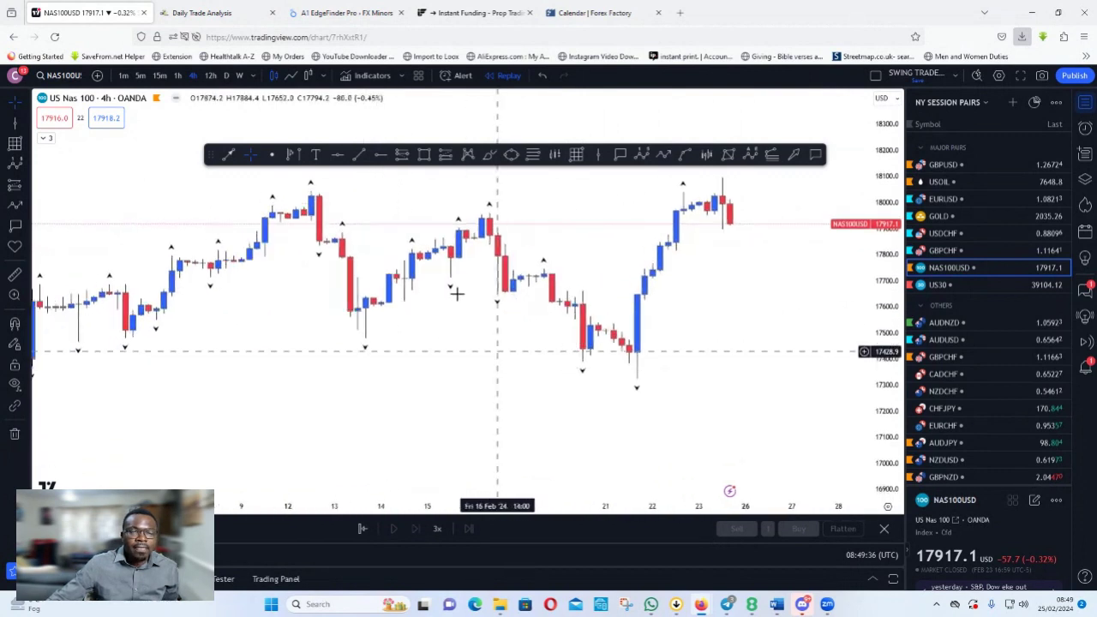
left_click_drag(507, 343, 464, 334)
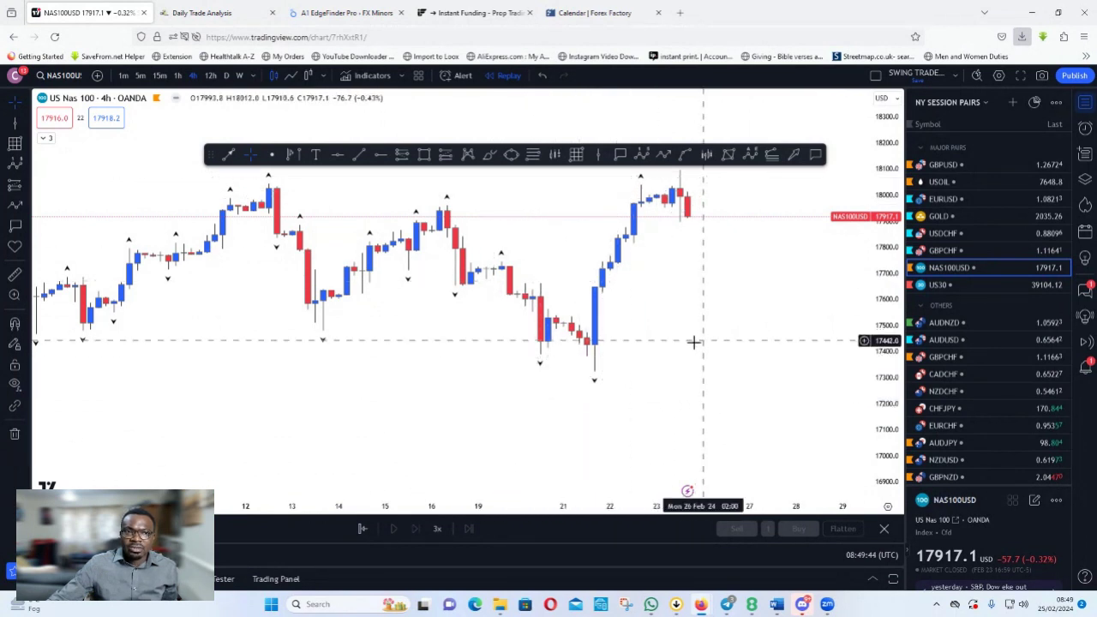
left_click_drag(694, 342, 697, 379)
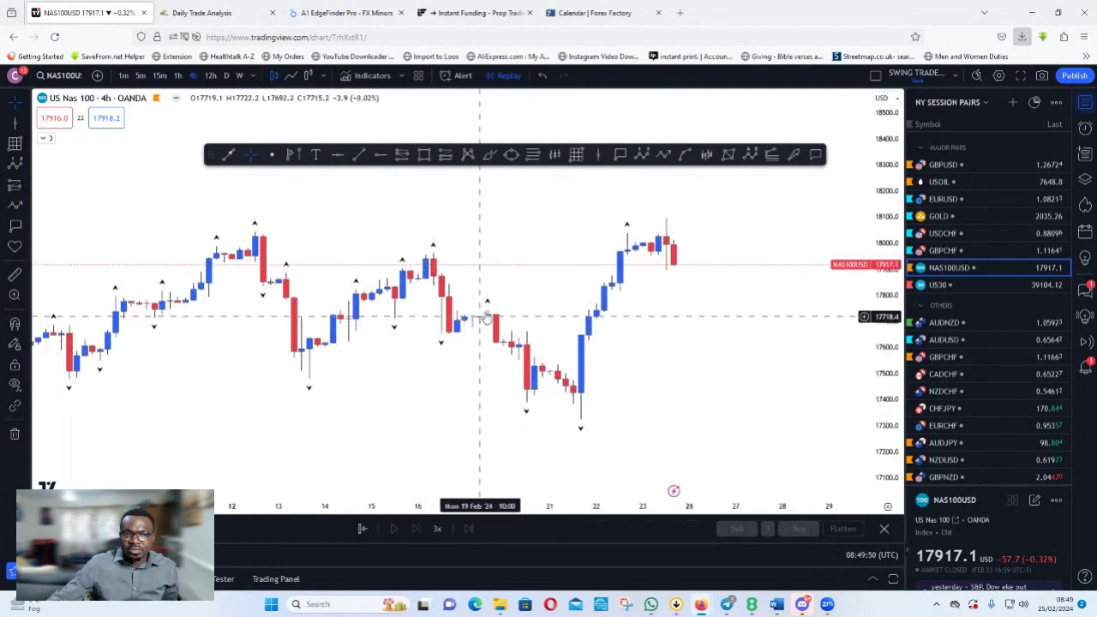
left_click_drag(698, 395, 598, 369)
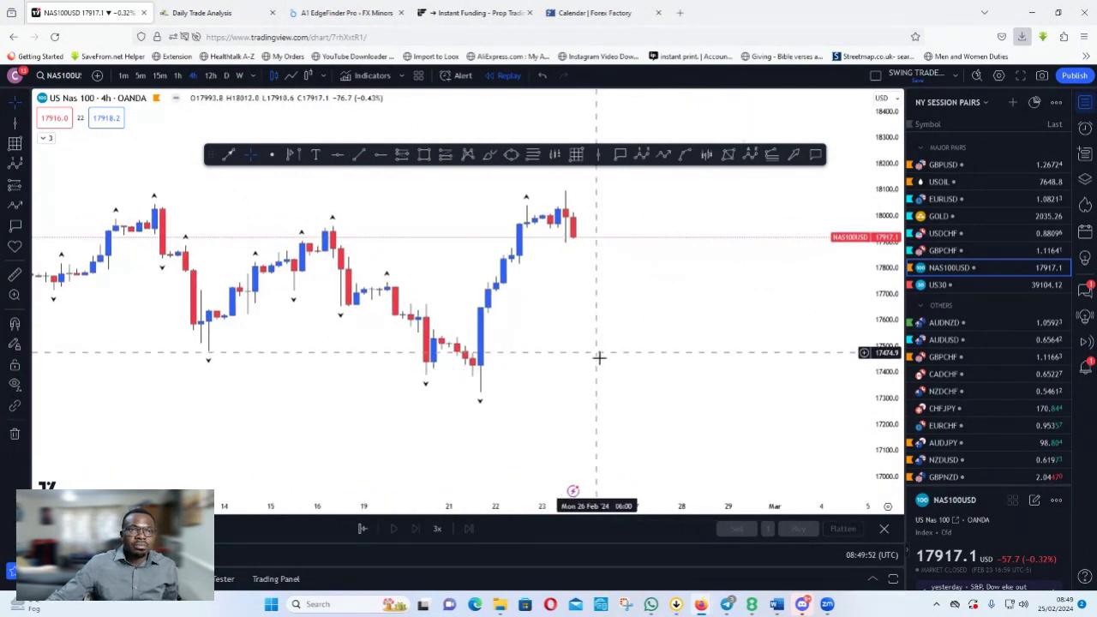
left_click(232, 155)
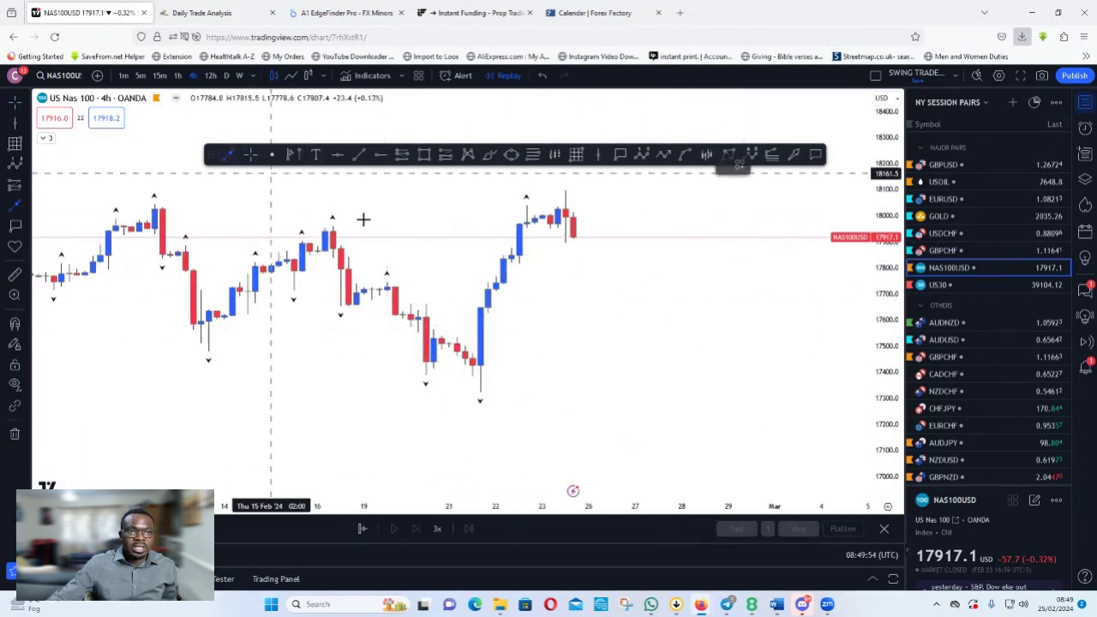
left_click(372, 282)
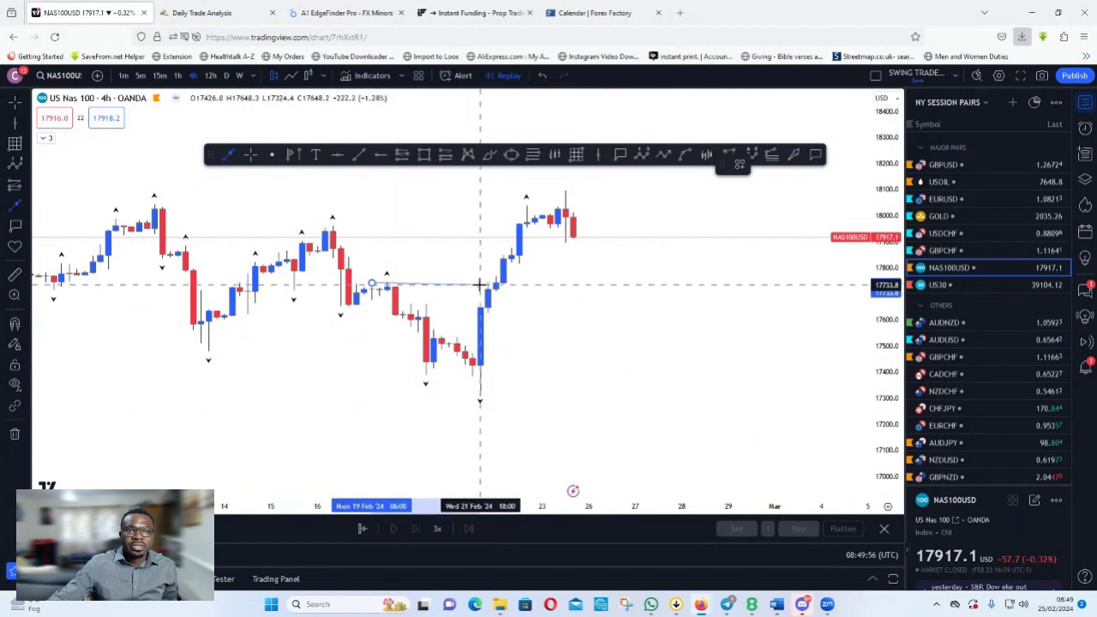
left_click(488, 284)
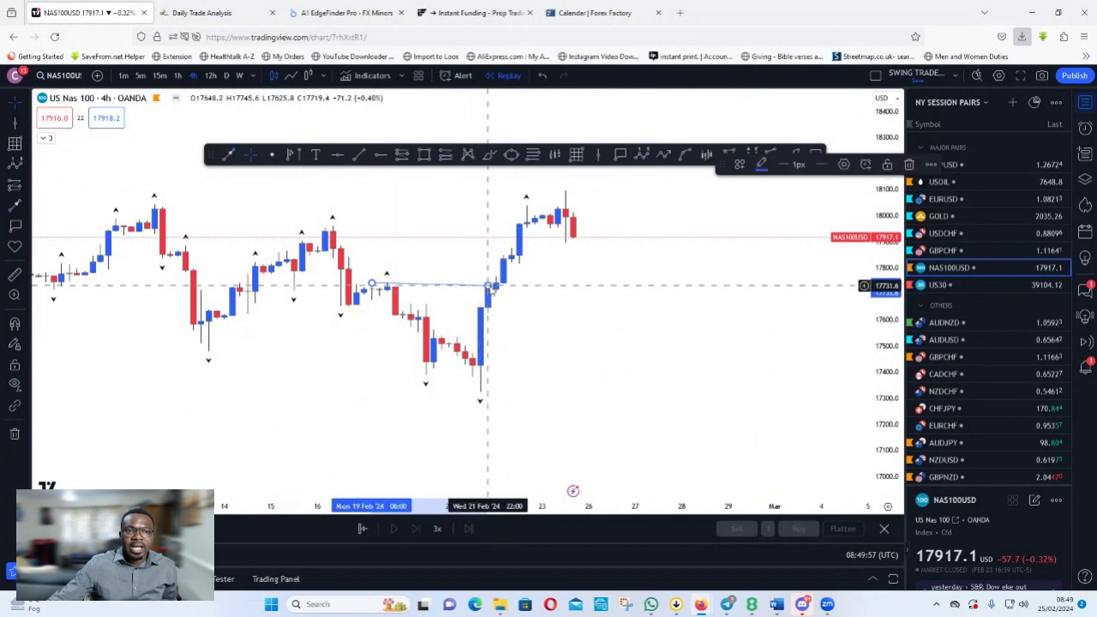
left_click(739, 165)
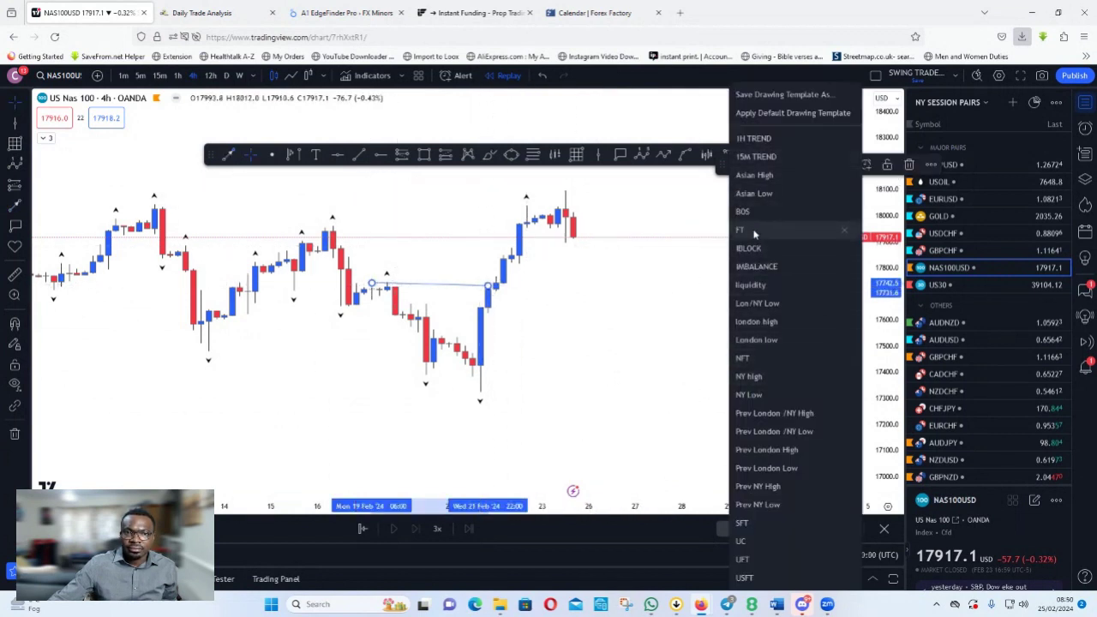
left_click(750, 230)
left_click_drag(510, 296, 406, 247)
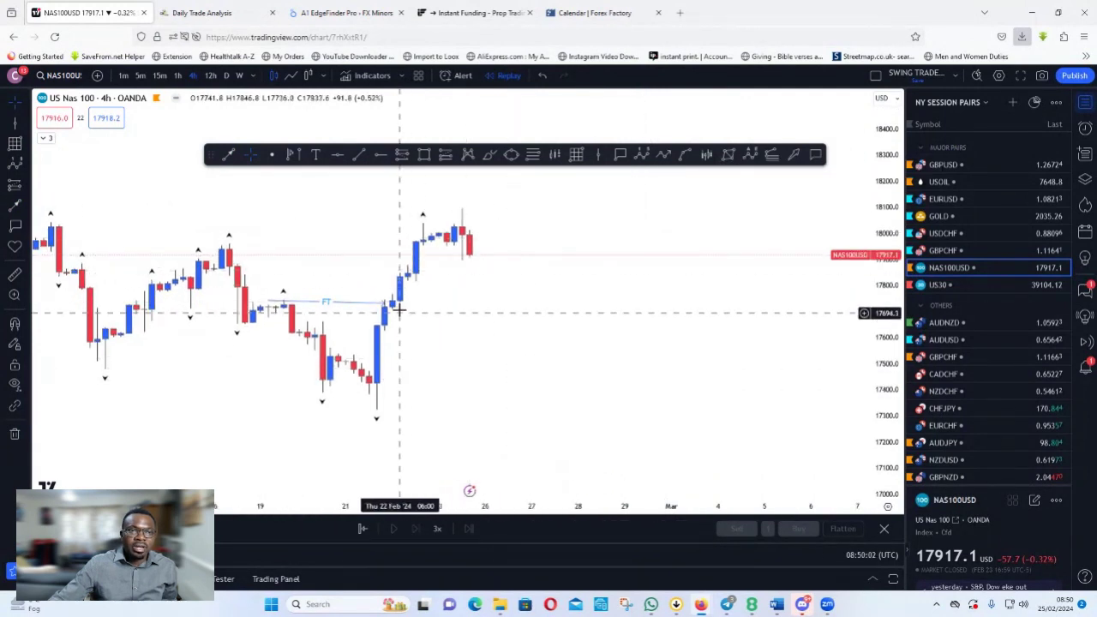
mouse_move(480, 375)
left_mouse_down()
mouse_move(600, 345)
mouse_move(644, 351)
left_mouse_up()
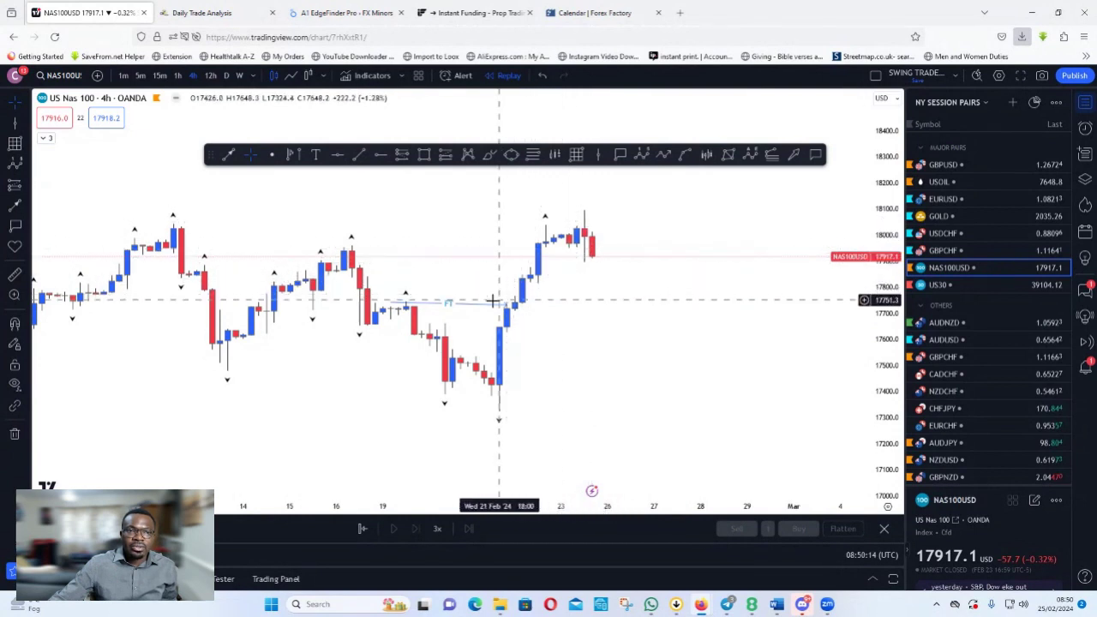
Step: Move the FT arrow to the recent highs, spanning 22 February 14:00 at 18040.6 to 23 February 14:00 at 18044.9
left_click_drag(453, 305, 560, 224)
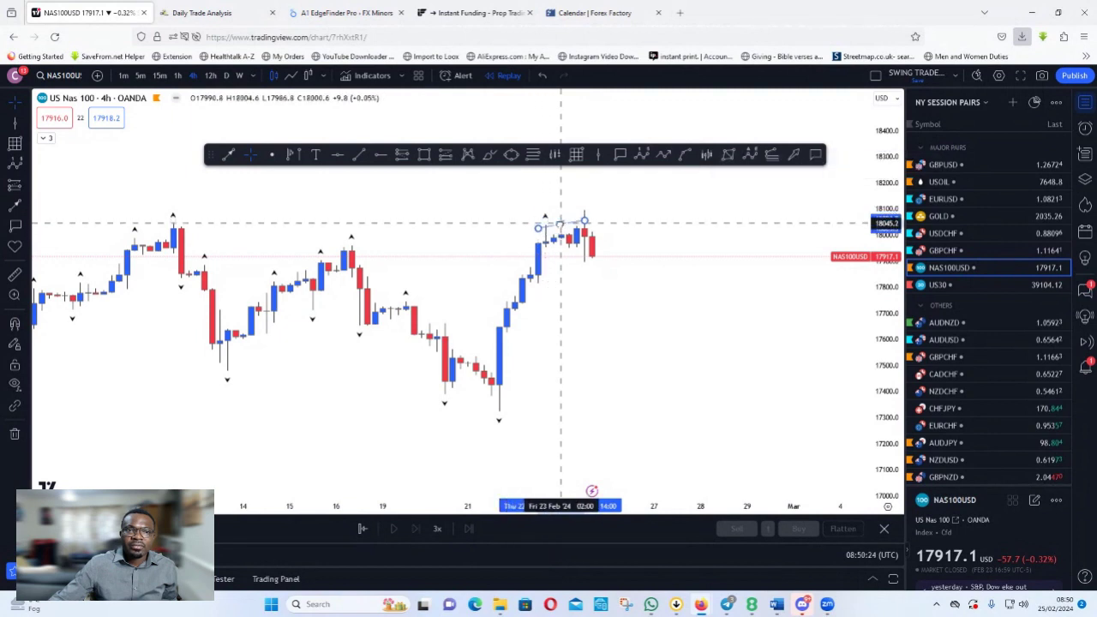
scroll(612, 269, "up", 3)
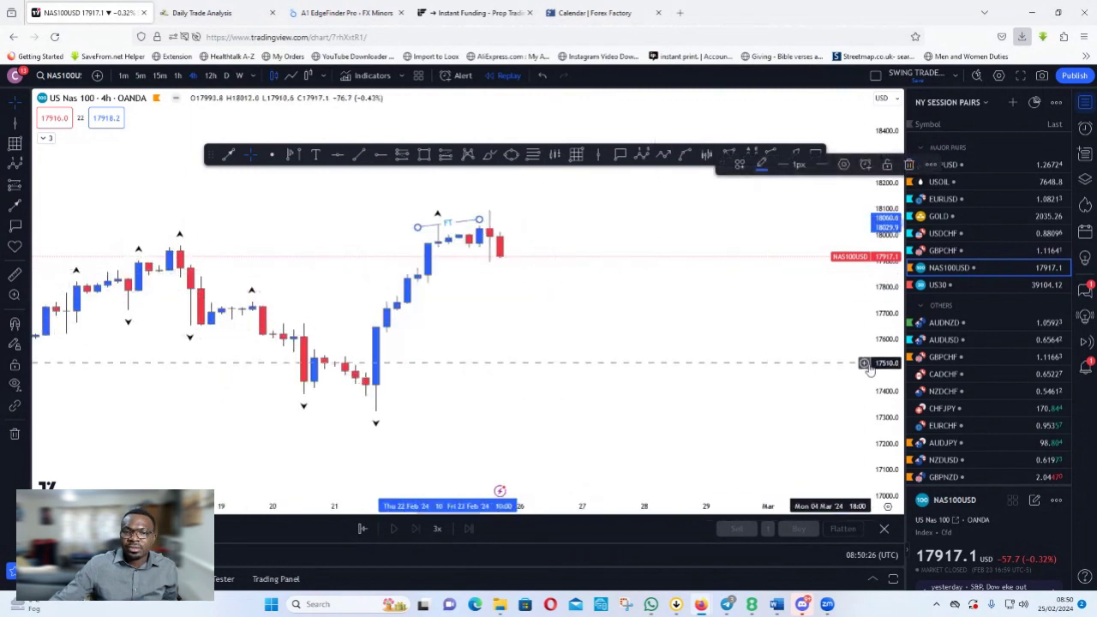
left_click_drag(878, 368, 881, 248)
left_click_drag(627, 330, 732, 429)
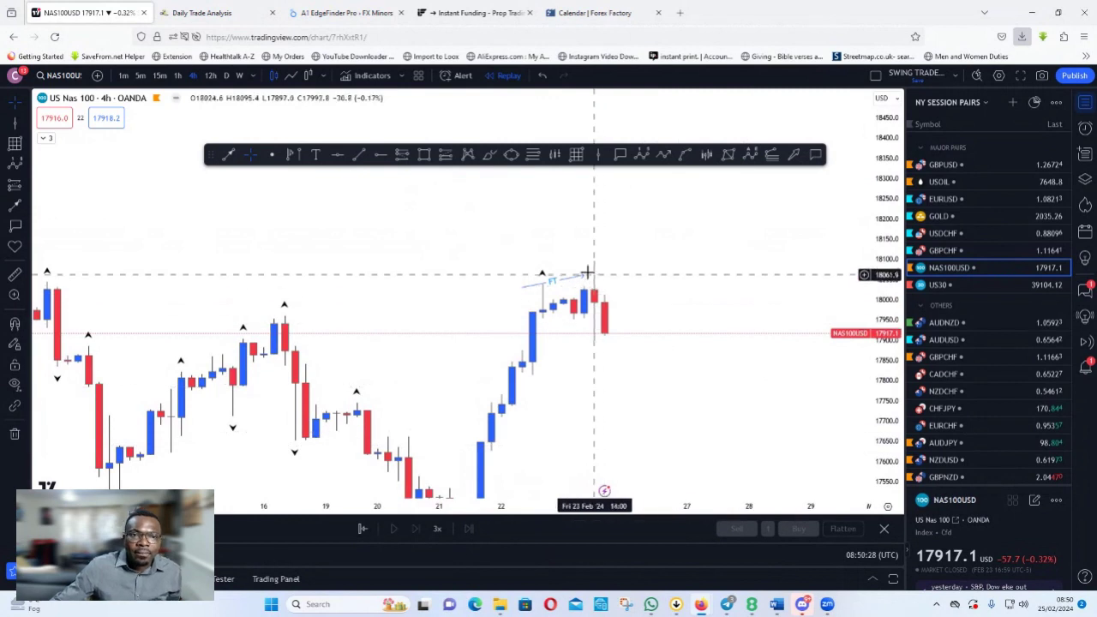
left_click_drag(585, 276, 595, 282)
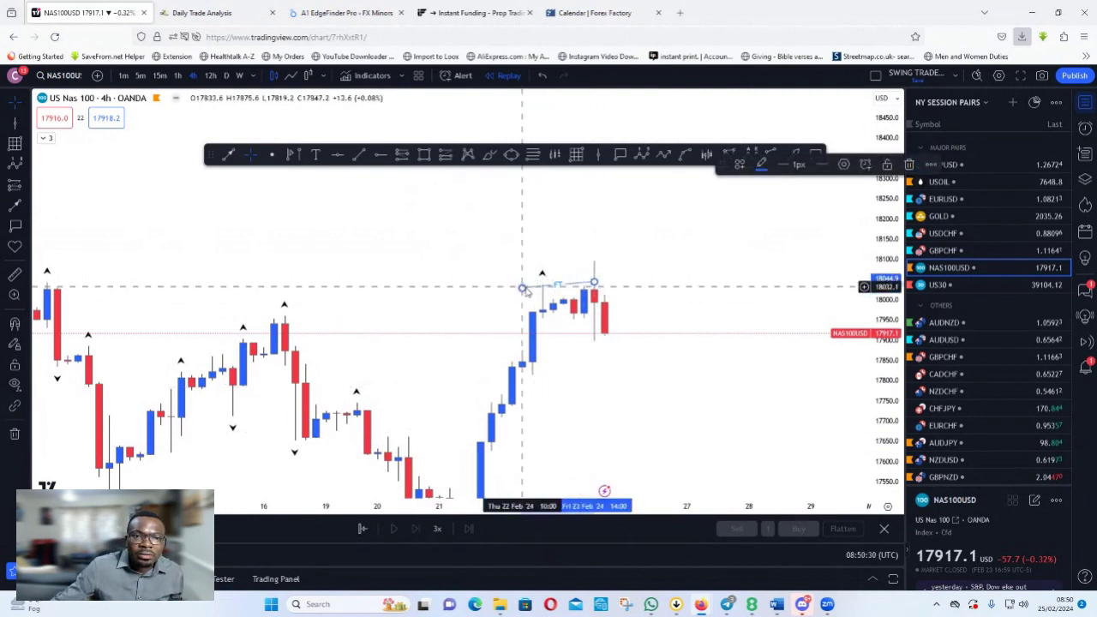
left_click_drag(522, 287, 532, 283)
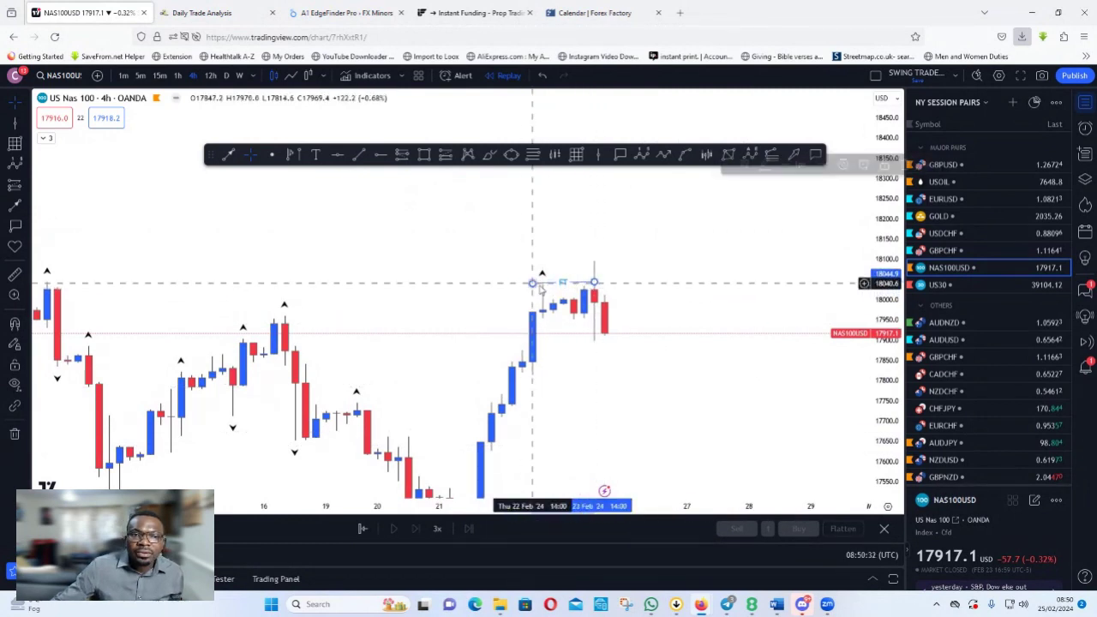
Step: Apply the NFT drawing template to the arrow at the 22–23 February highs
left_click_drag(676, 370, 661, 267)
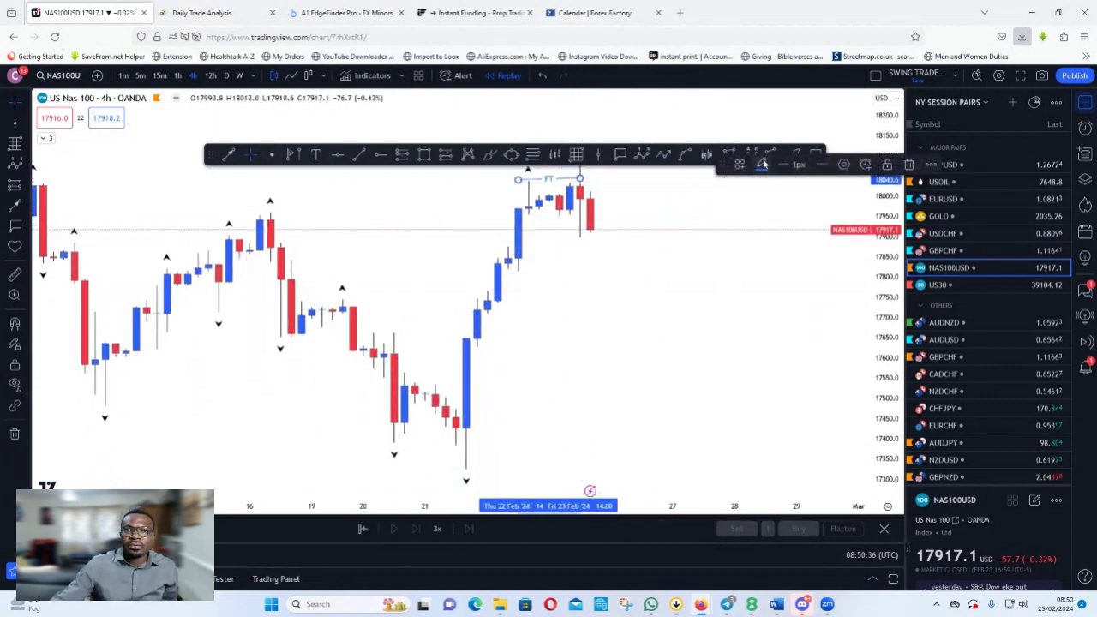
left_click(741, 164)
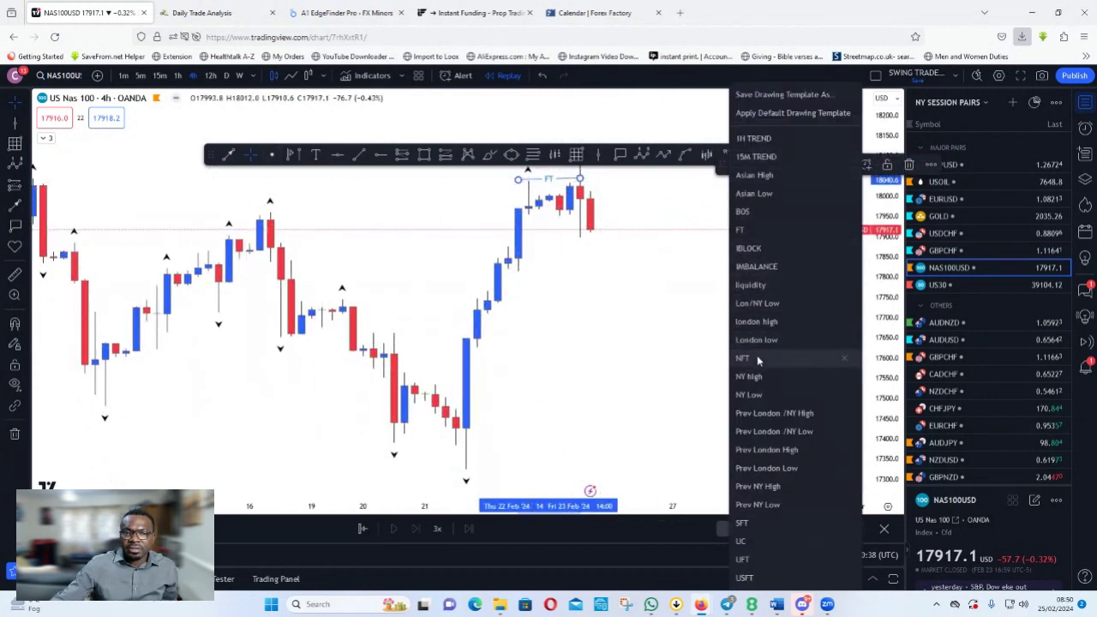
left_click(756, 358)
Step: Examine the NAS100USD 4-hour swings from late January to 23 February around the NFT arrow
left_click_drag(657, 315, 623, 345)
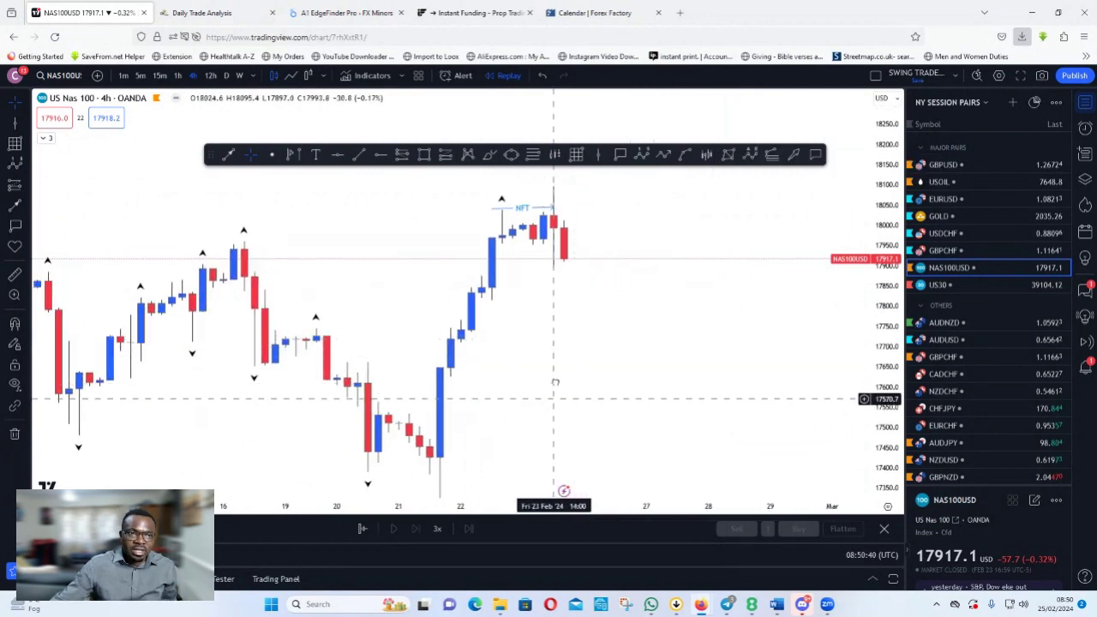
left_click_drag(555, 386, 583, 333)
left_click_drag(881, 225, 882, 337)
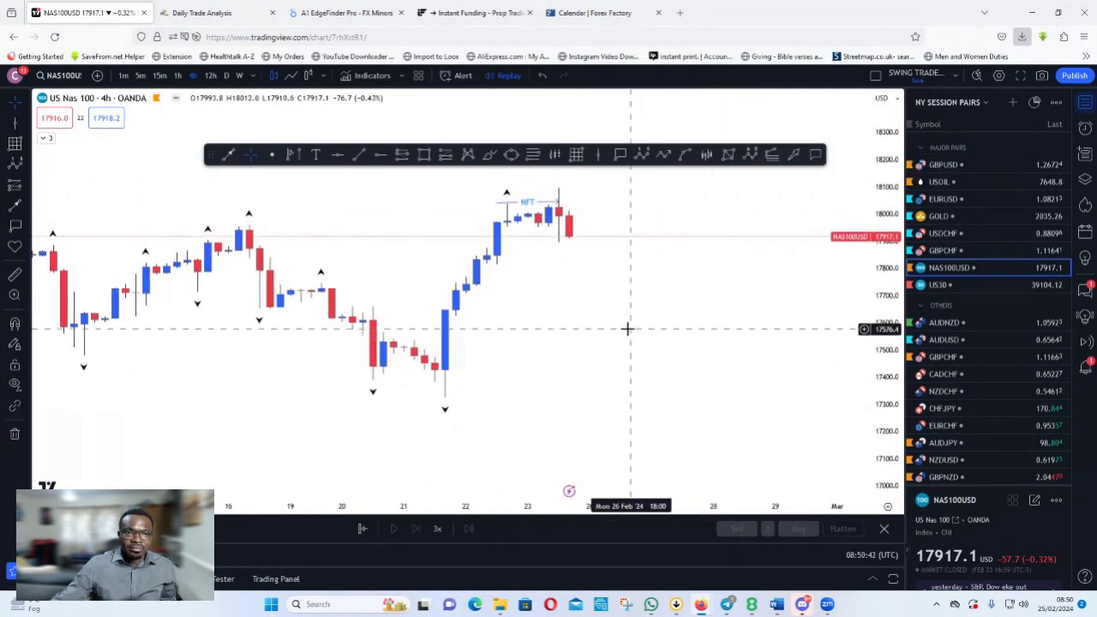
scroll(628, 334, "down", 3)
scroll(478, 392, "down", 3)
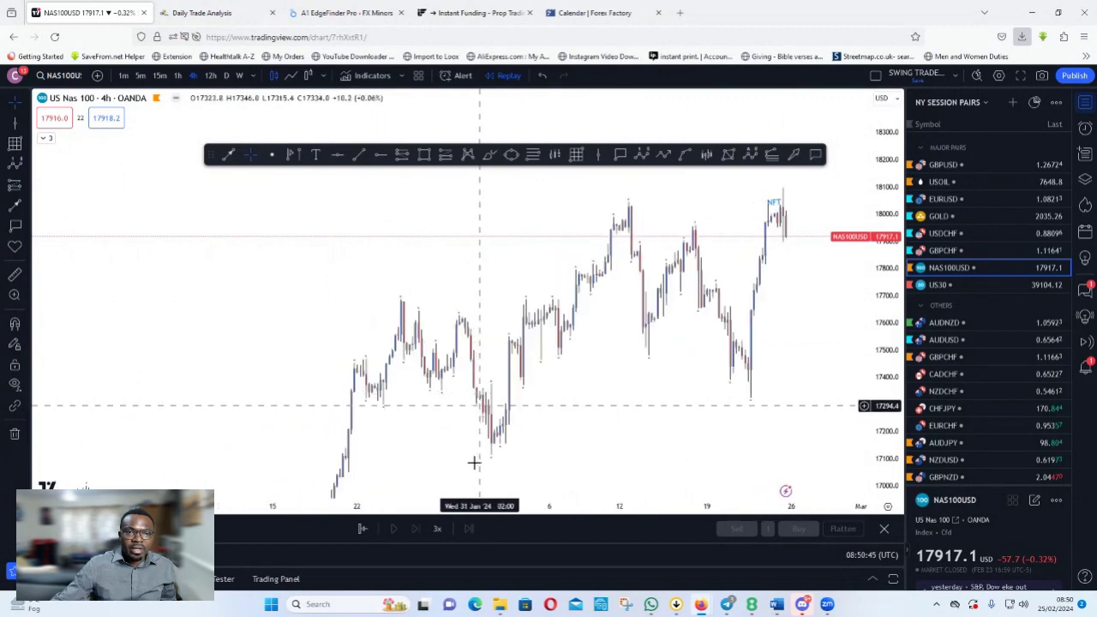
left_click_drag(677, 414, 460, 412)
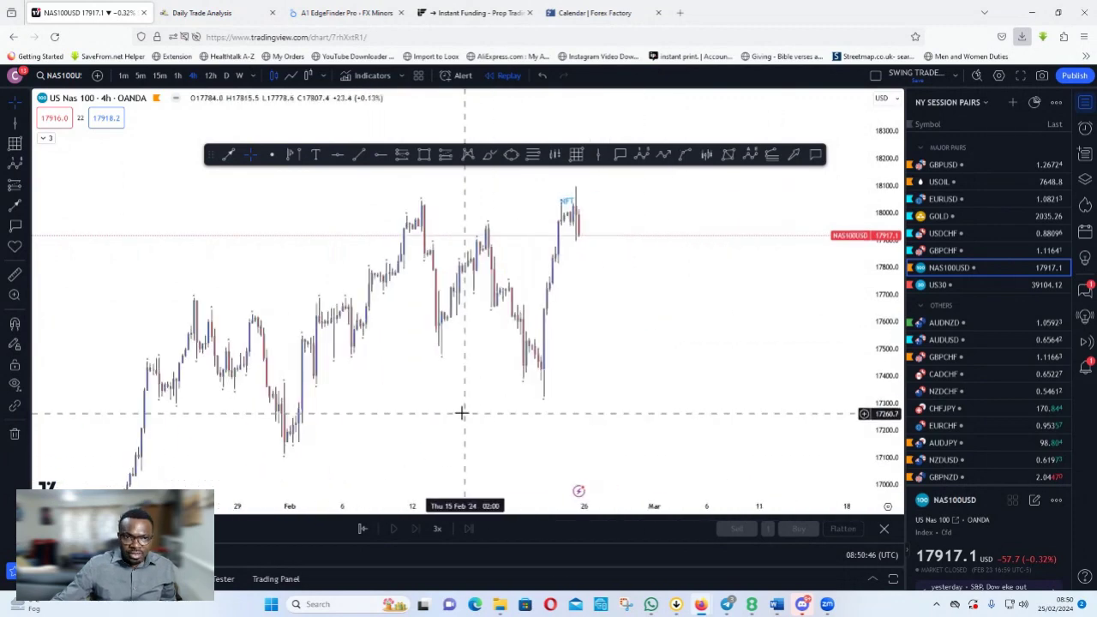
scroll(479, 412, "up", 3)
left_click_drag(526, 391, 757, 395)
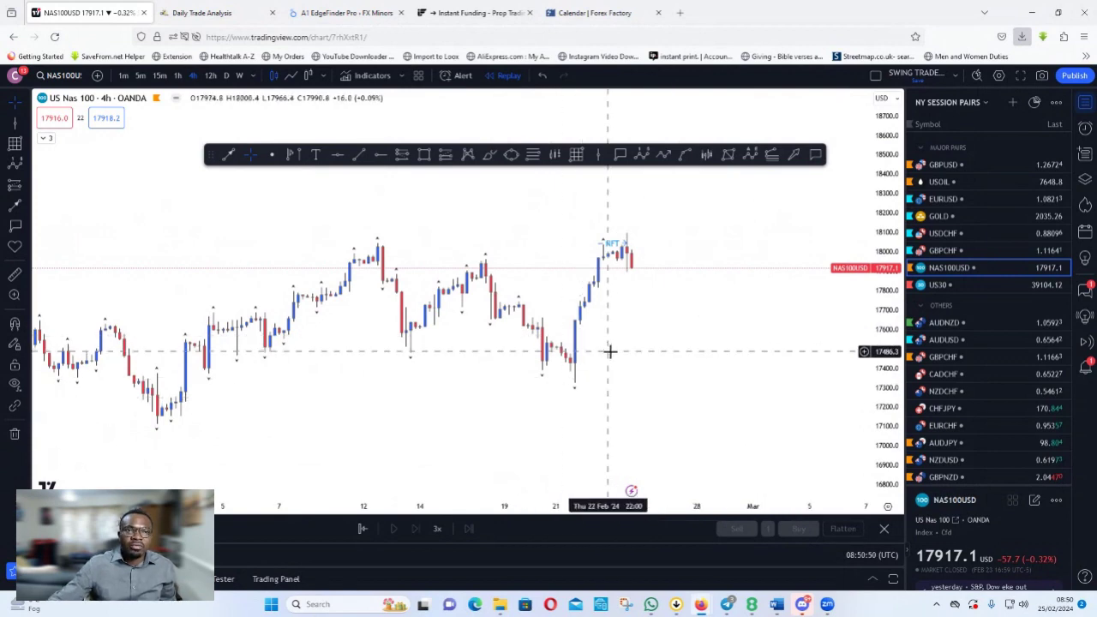
left_click_drag(683, 376, 700, 319)
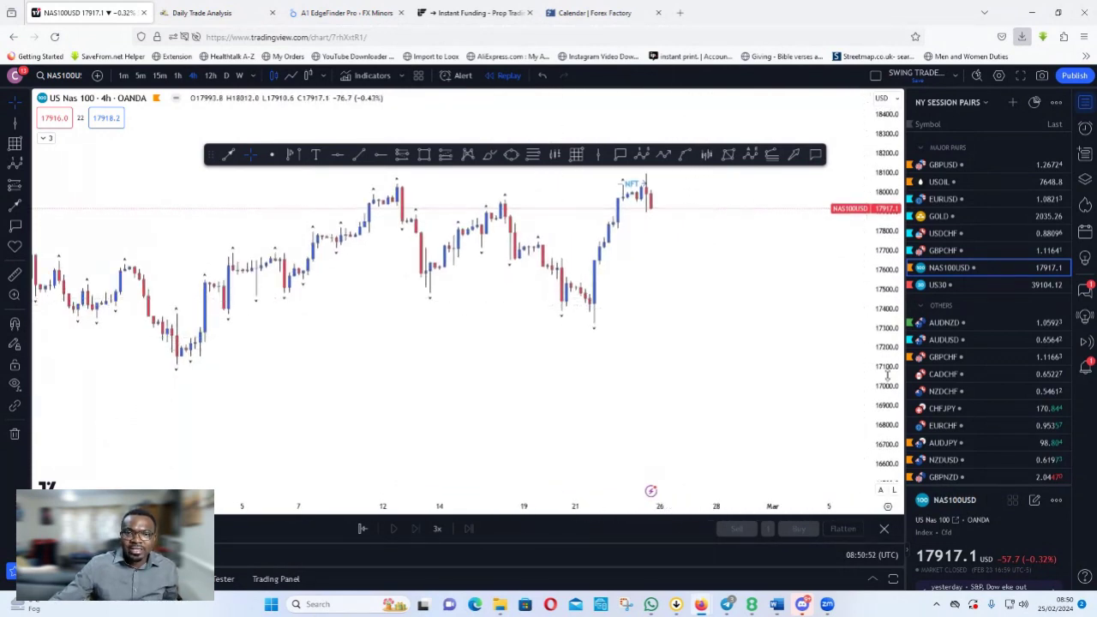
left_click_drag(886, 374, 886, 282)
left_click_drag(762, 321, 746, 370)
scroll(745, 370, "up", 4)
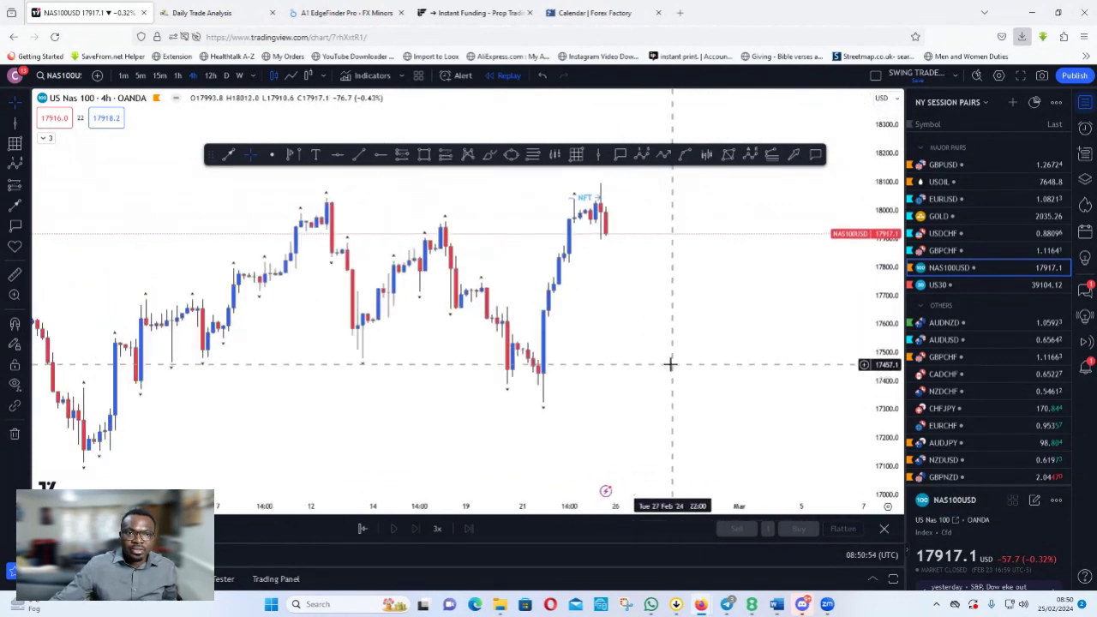
Step: Draw a Gann box range from the 23 February high down to the 21 February low, starting at 22 February 14:00
left_click_drag(645, 374, 671, 388)
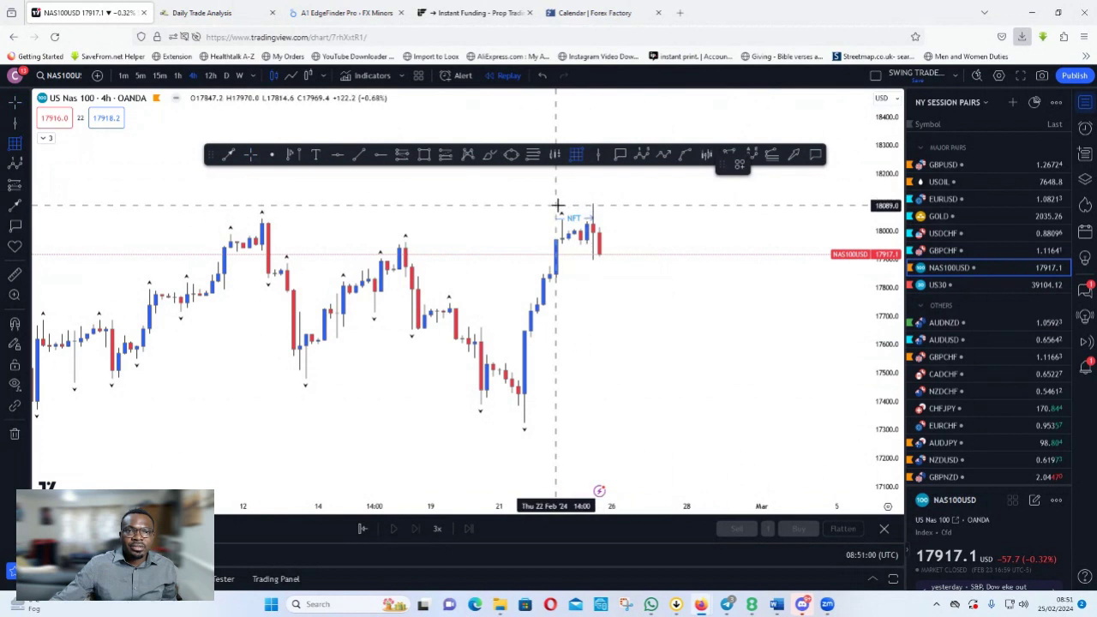
mouse_move(557, 203)
left_mouse_down()
mouse_move(764, 377)
mouse_move(727, 458)
mouse_move(738, 424)
left_mouse_up()
left_click(738, 423)
mouse_move(400, 458)
left_mouse_down()
mouse_move(372, 421)
mouse_move(384, 439)
left_mouse_up()
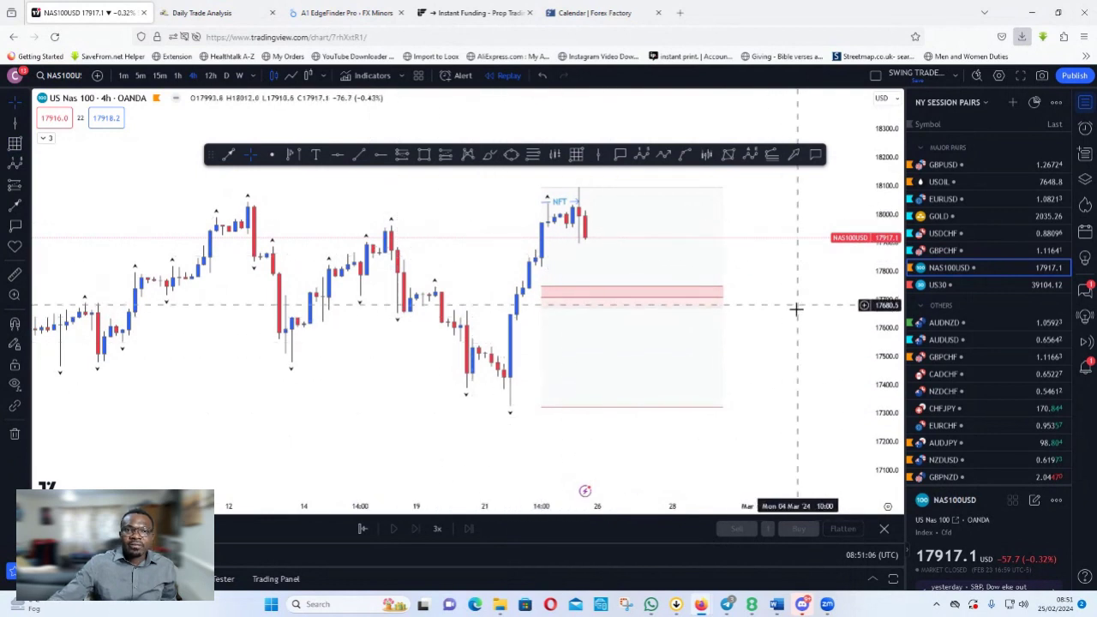
left_click_drag(756, 315, 672, 352)
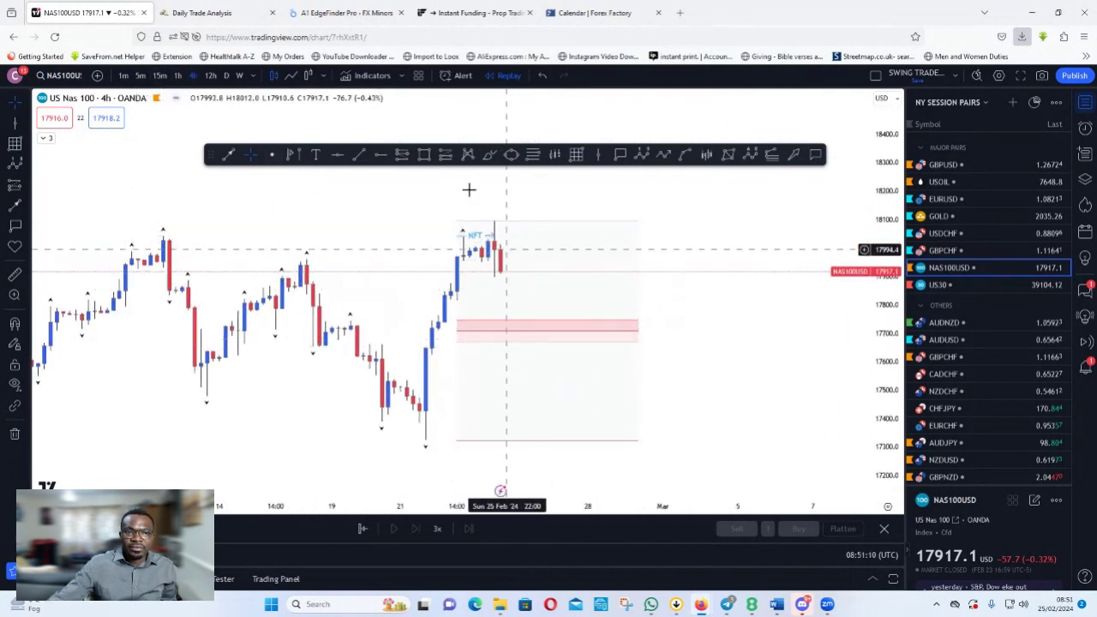
Step: Draw a projected path from the last price up to 17990.4 on 26 February and down to about 17510
left_click(664, 155)
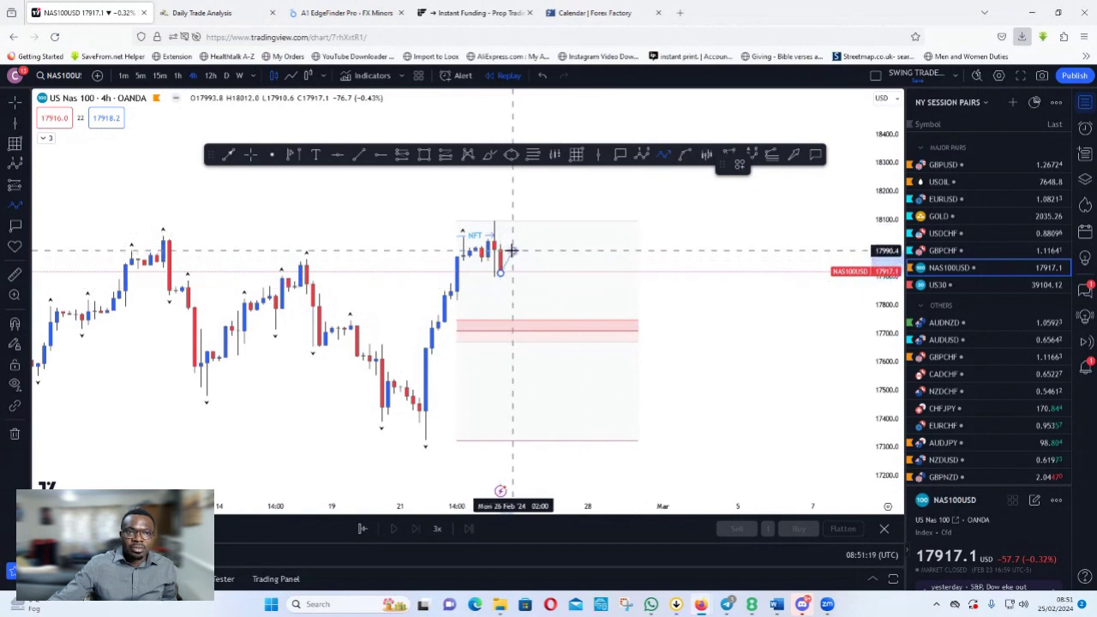
left_click(512, 251)
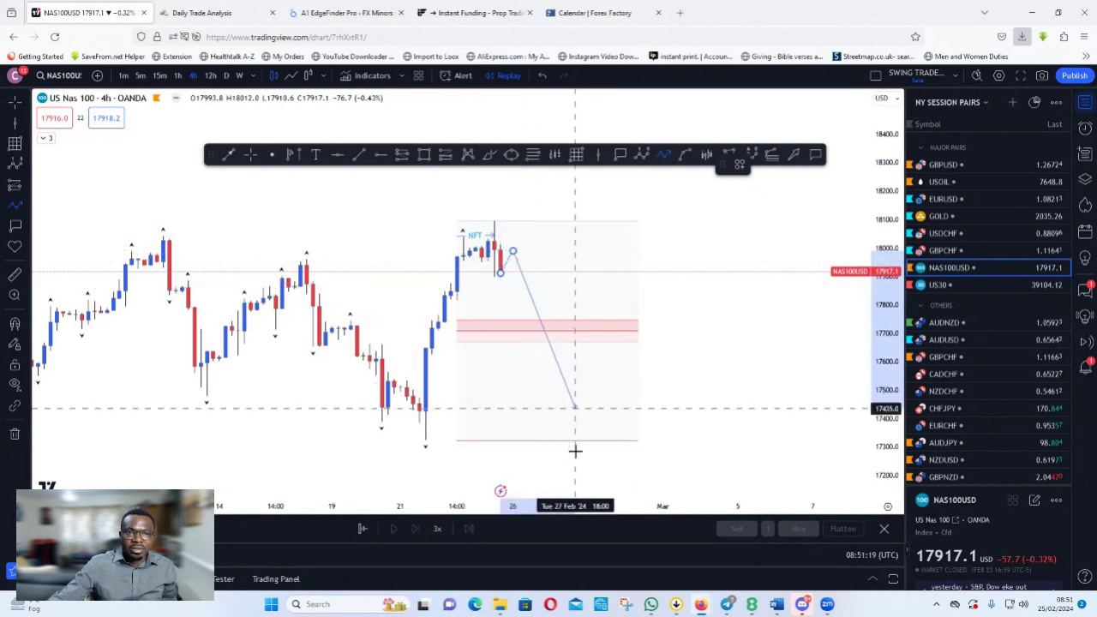
left_click(533, 388)
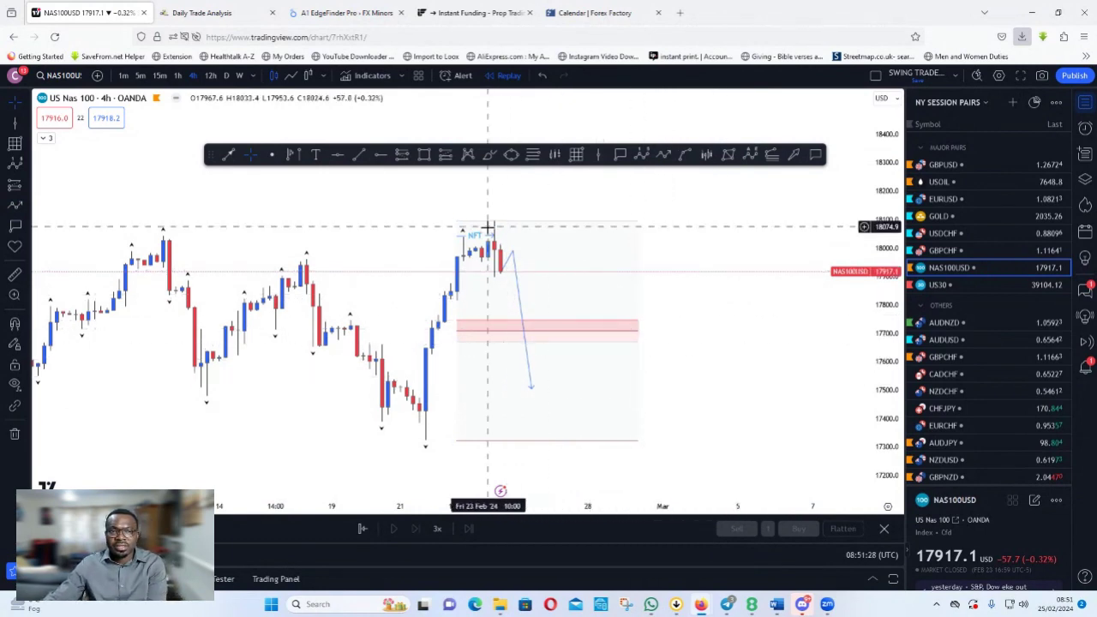
left_click_drag(729, 385, 758, 372)
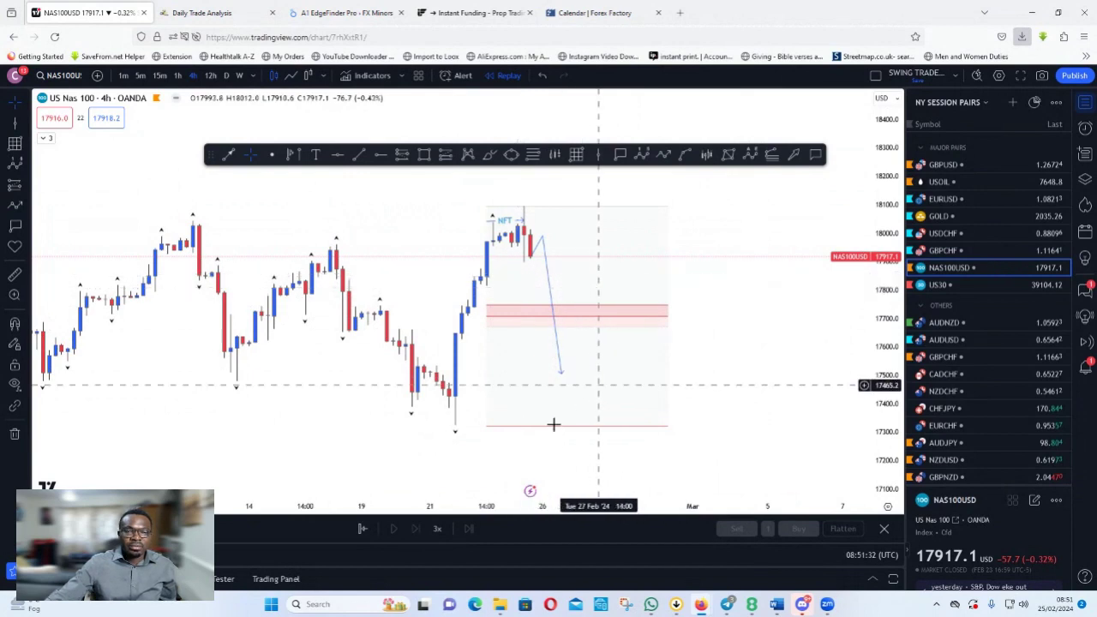
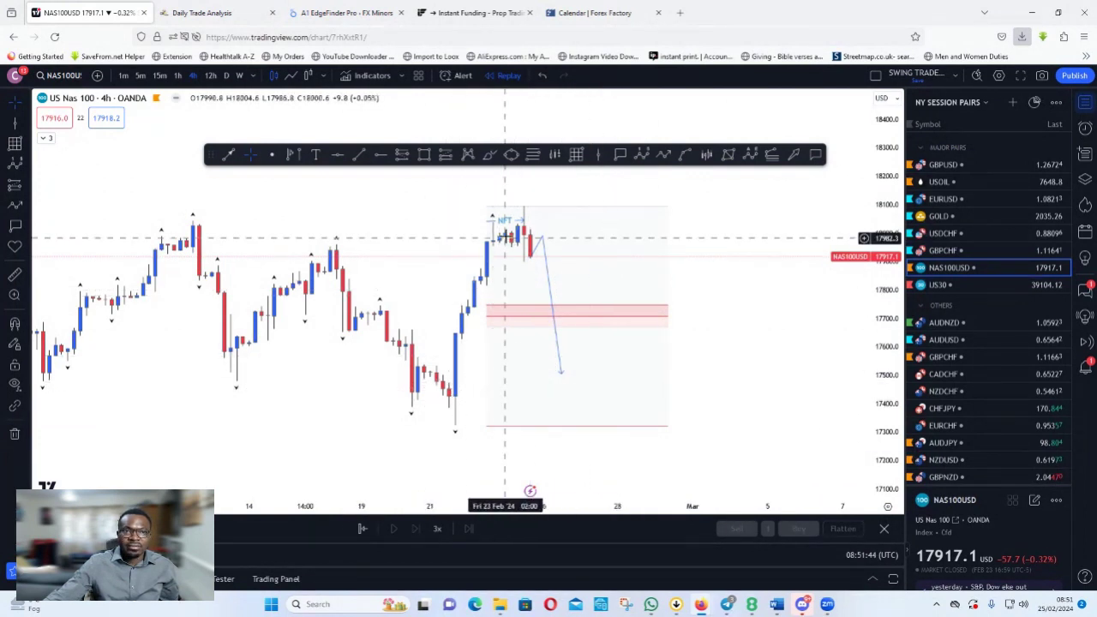
Step: Mark a demand rectangle from 21 February 10:00 between 17467.2 and 17392.8, extending it to about 6 March
left_click(424, 156)
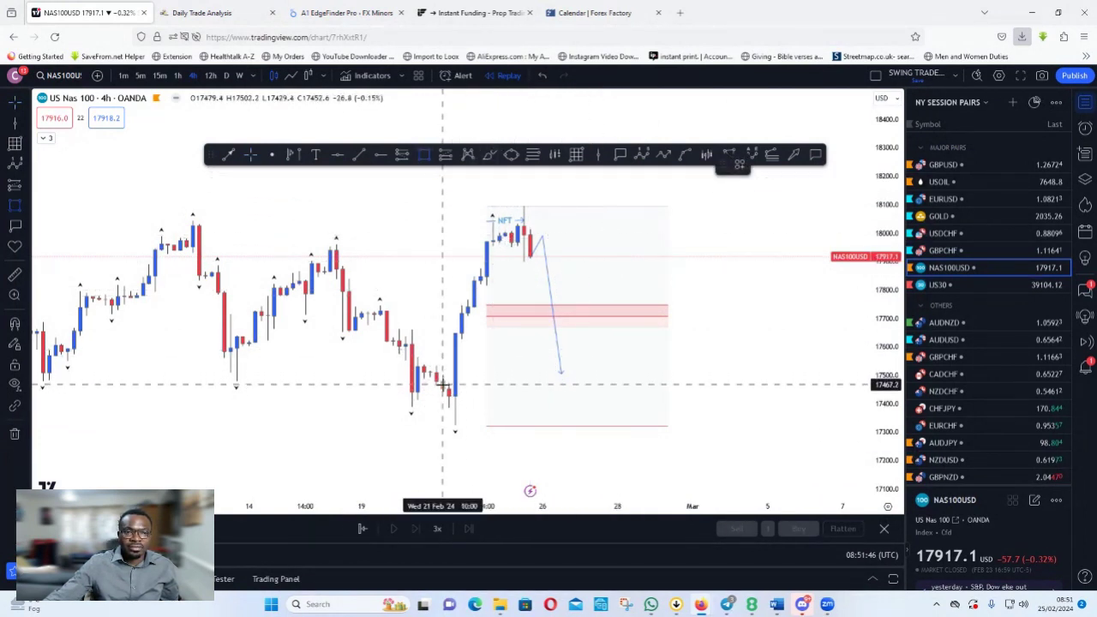
left_click(442, 386)
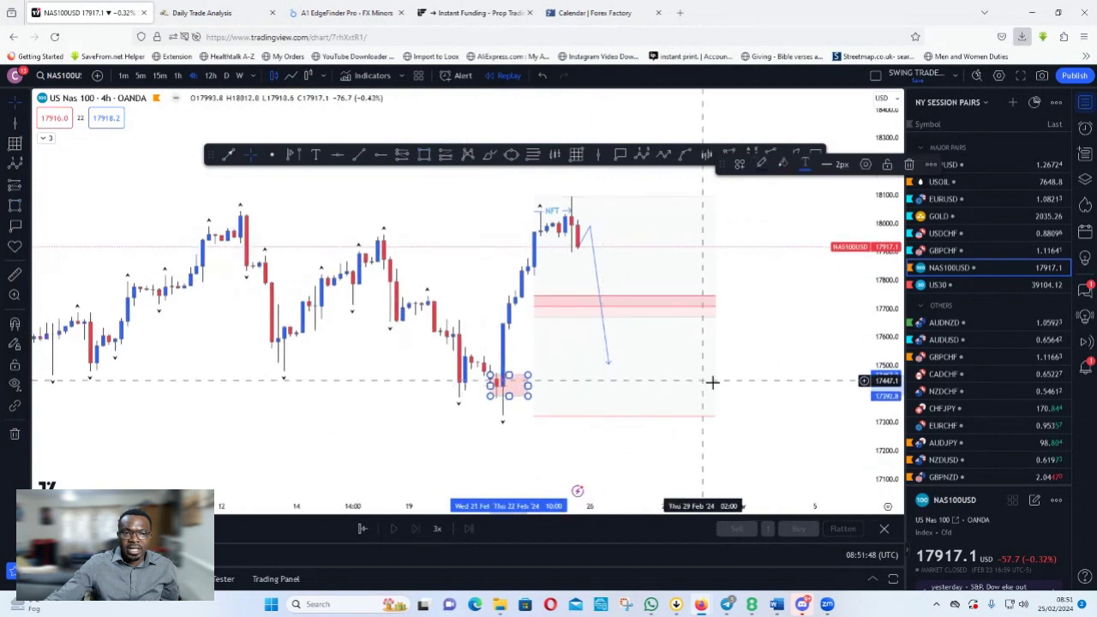
left_click(752, 395)
left_click_drag(855, 332, 842, 343)
left_click_drag(737, 419, 676, 429)
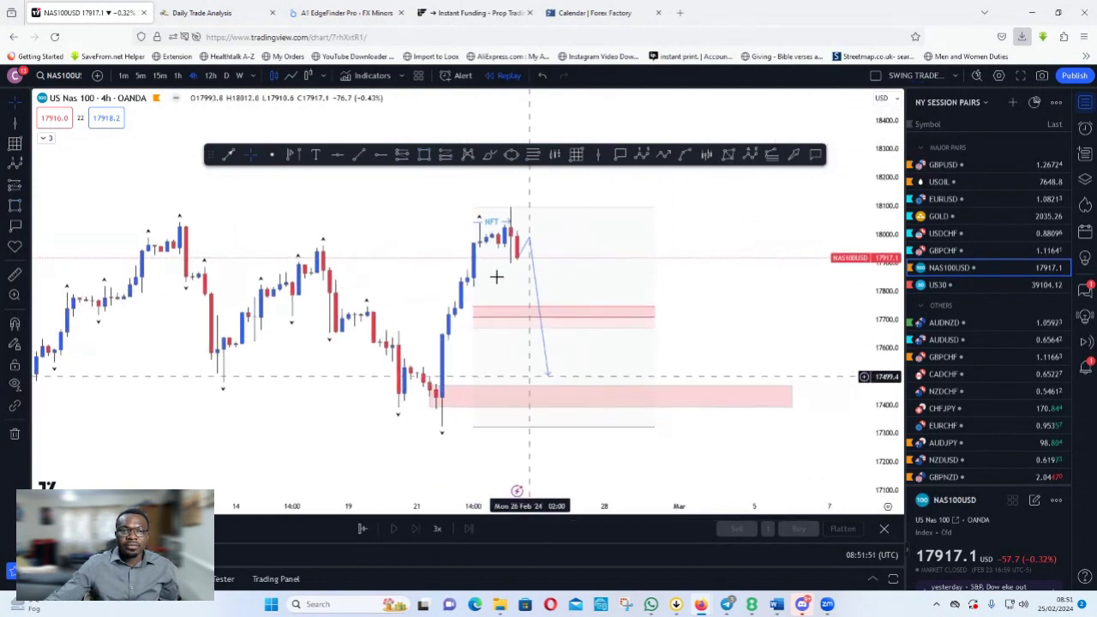
Step: Draw a projected rising path from inside the demand rectangle at about 17430 up to about 18090 on 28 February
left_click(662, 156)
left_click(567, 376)
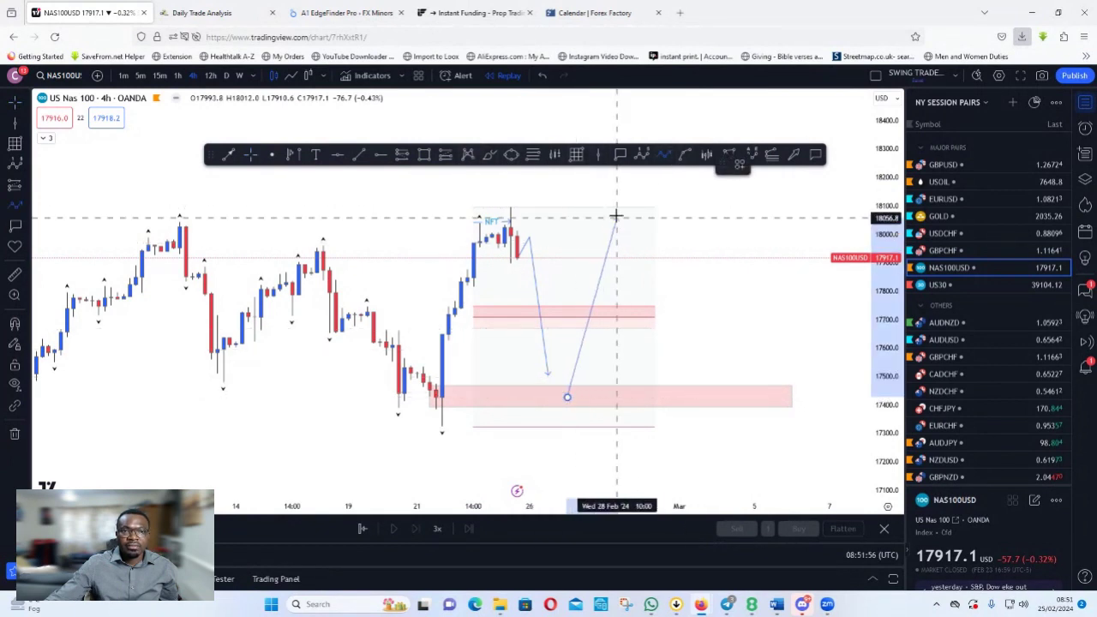
double_click(617, 209)
left_click(701, 451)
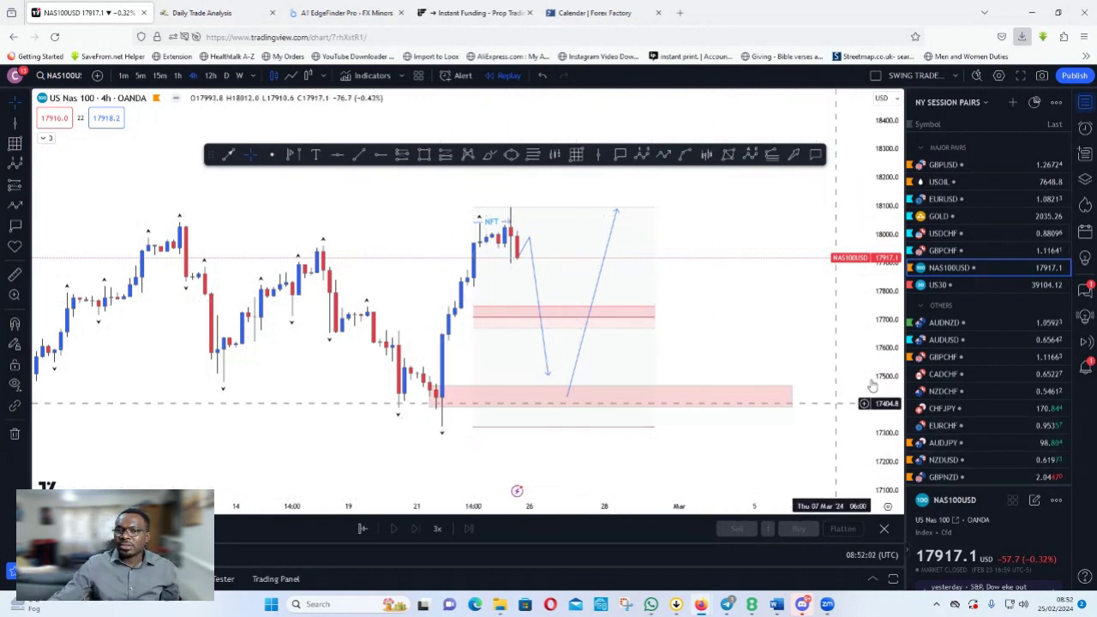
Step: Switch to US30 and examine its price action on the weekly, daily and 4-hour charts
left_click(949, 284)
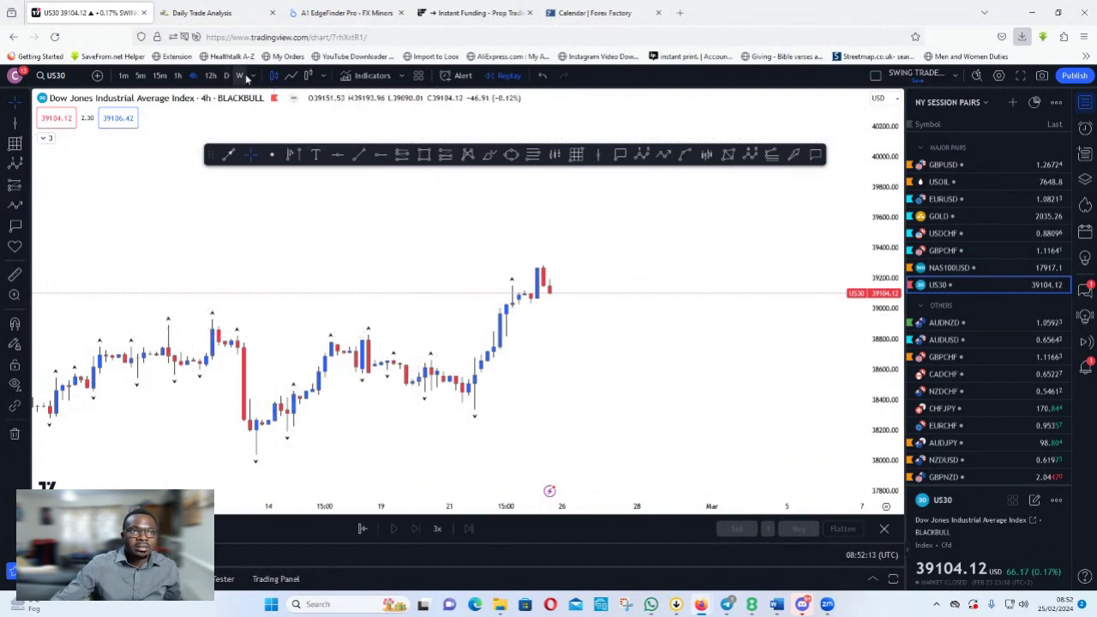
left_click(241, 76)
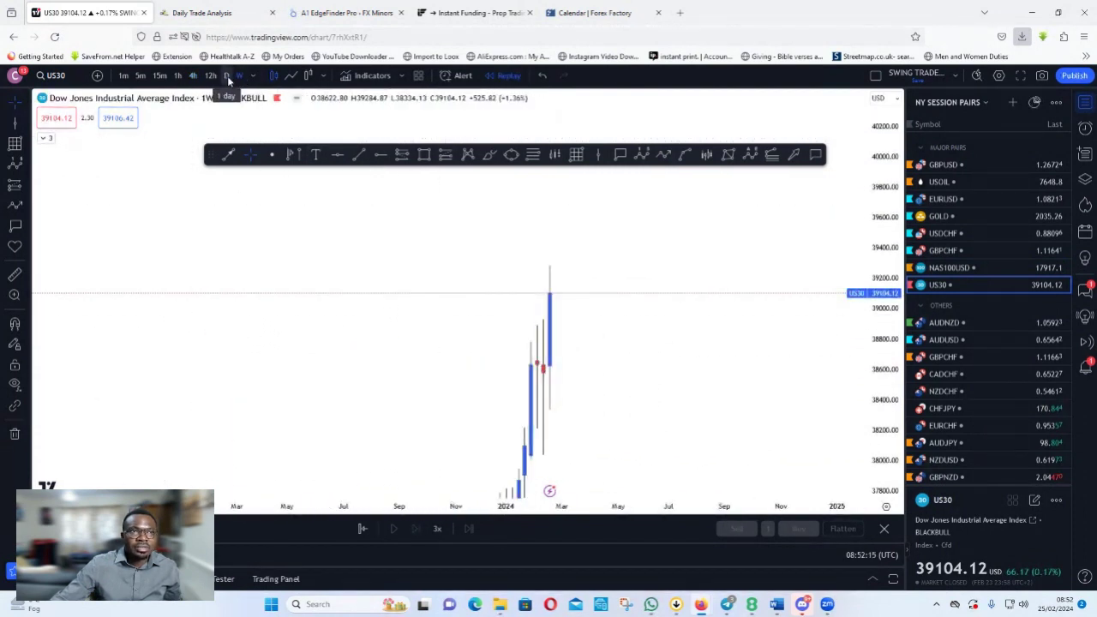
left_click(227, 76)
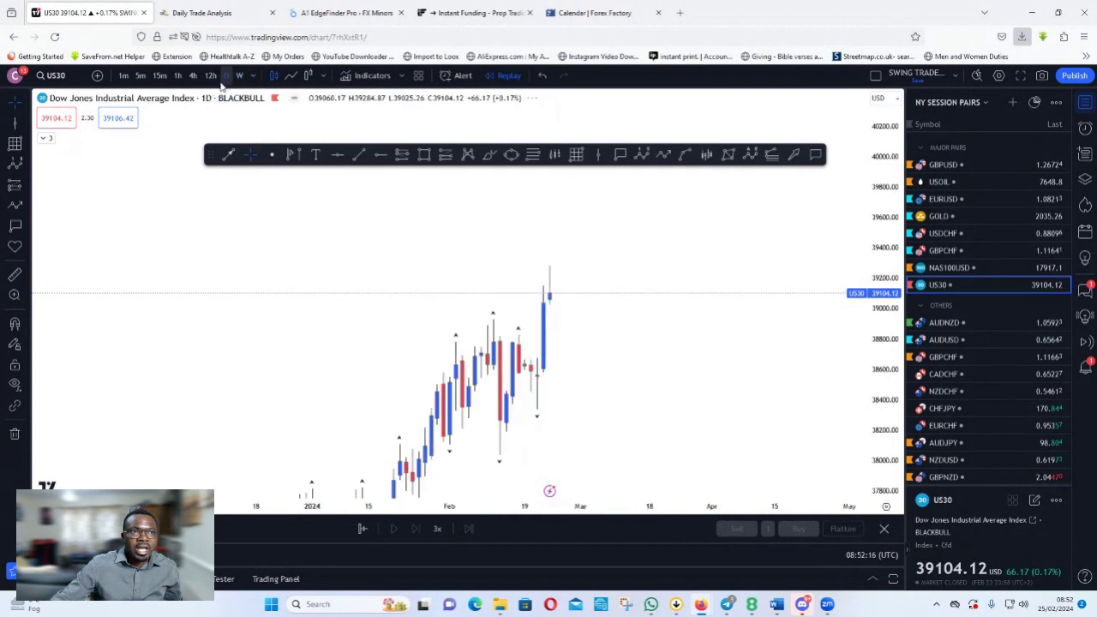
left_click(193, 76)
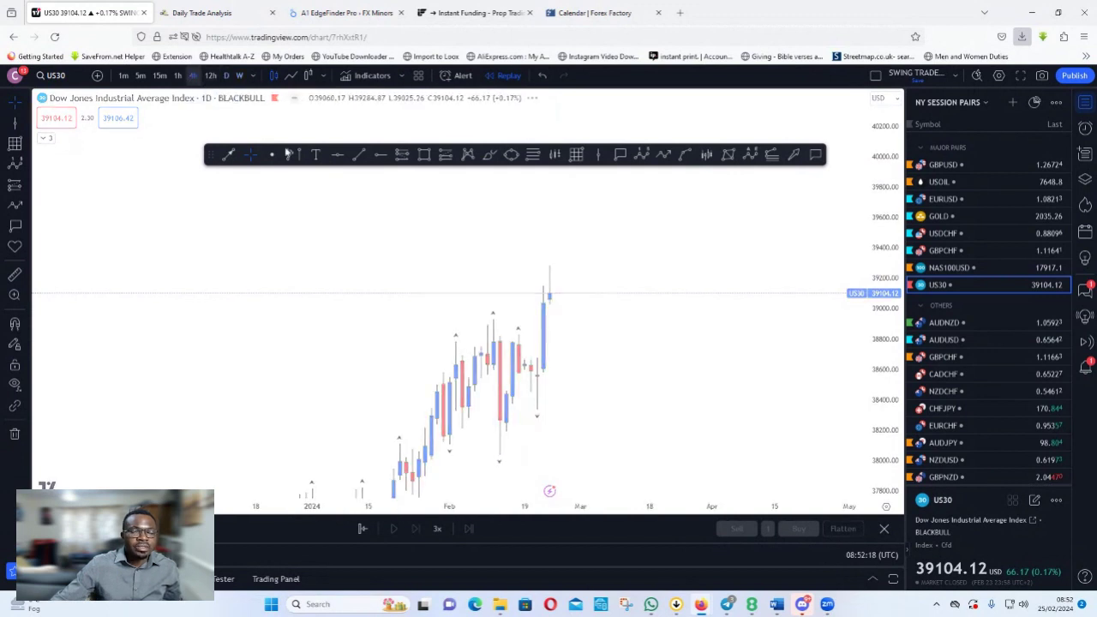
left_click_drag(609, 402, 585, 435)
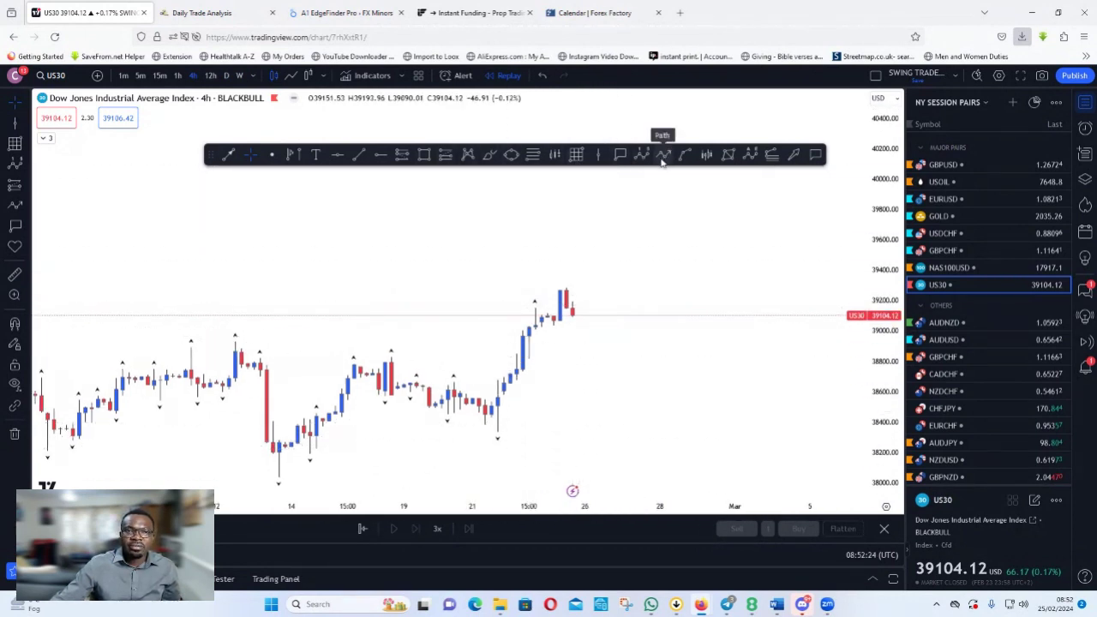
scroll(600, 390, "up", 2)
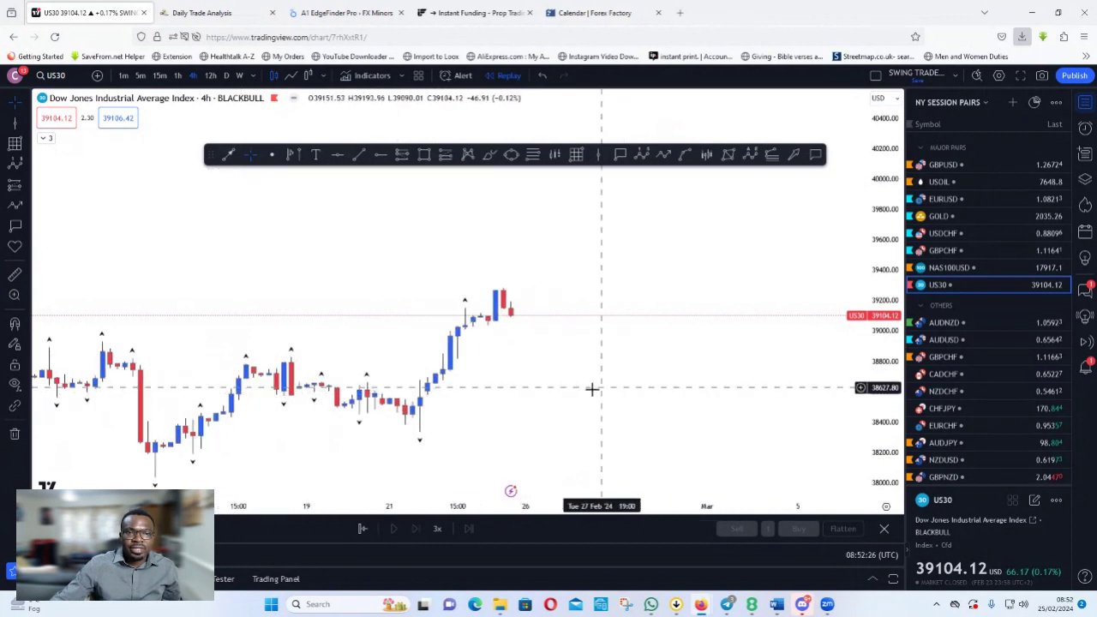
Step: Draw a level line at 39143.84 from the 22 February high to 23 February 11:00 on the US30 4-hour chart
left_click_drag(591, 389, 738, 351)
left_click(228, 155)
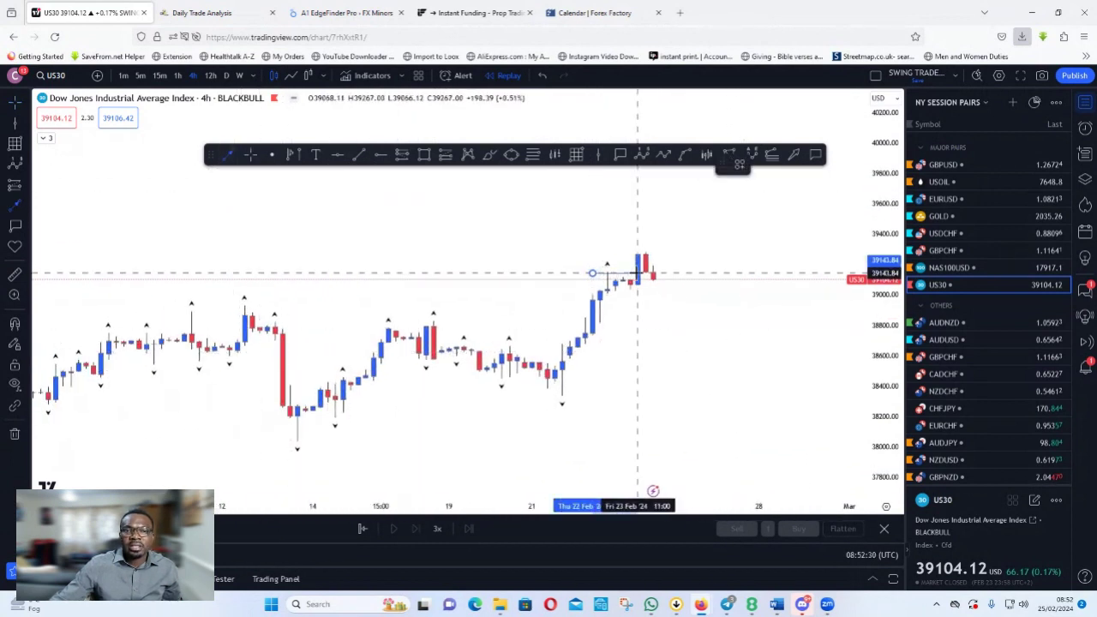
left_click(637, 273)
left_click_drag(676, 393, 603, 392)
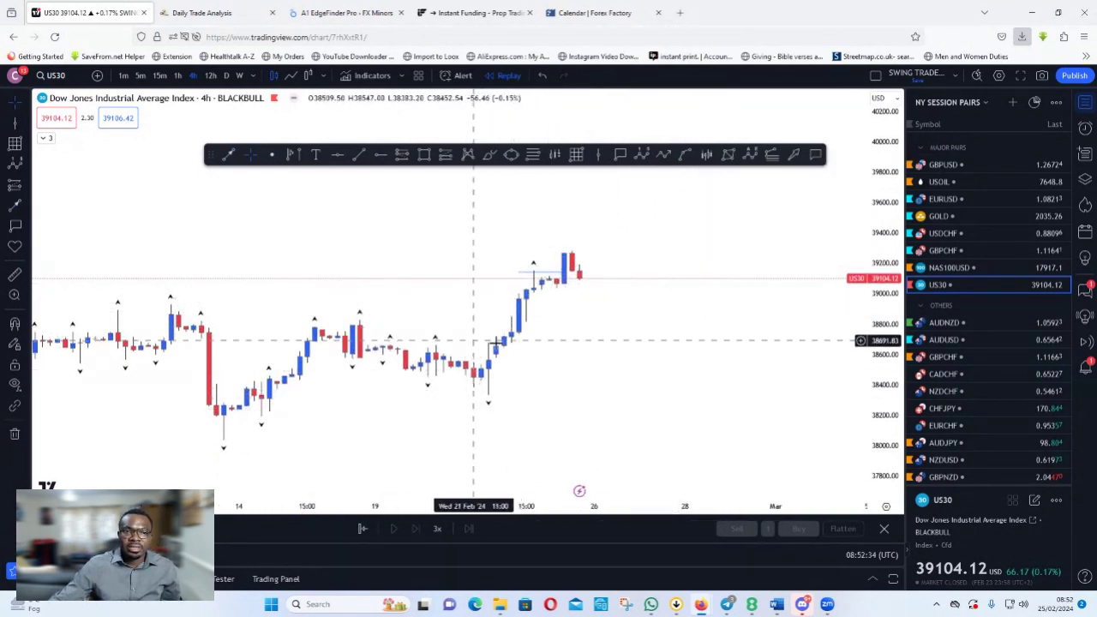
Step: Draw a Gann box on the US30 4-hour chart from 39283.21 on 22 February 23:00 to 38307.62 on 28 February 03:00
left_click(577, 158)
mouse_move(538, 250)
left_mouse_down()
mouse_move(664, 313)
mouse_move(677, 404)
mouse_move(685, 399)
left_mouse_up()
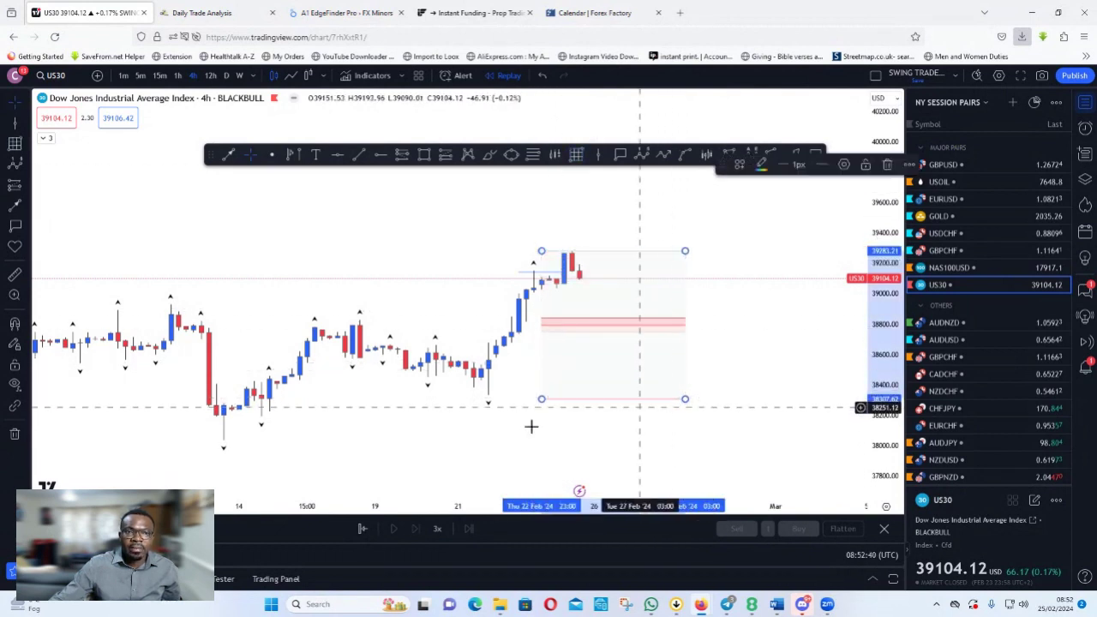
left_click_drag(499, 429, 368, 409)
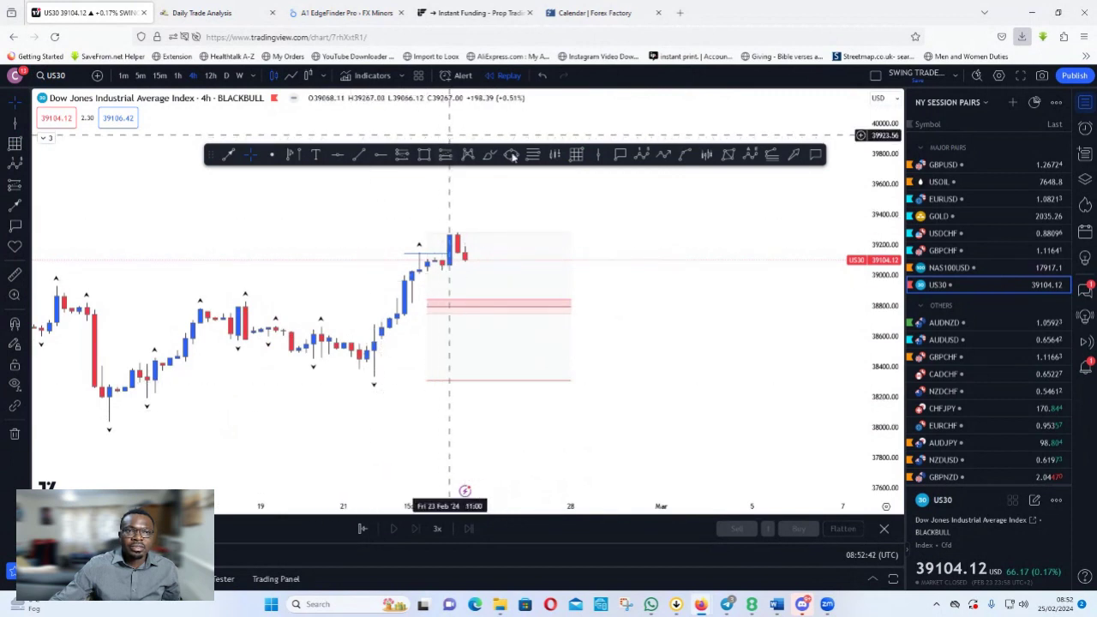
Step: Apply the NFT drawing template to the level line at 39143.84 near the 22 February high
left_click(428, 259)
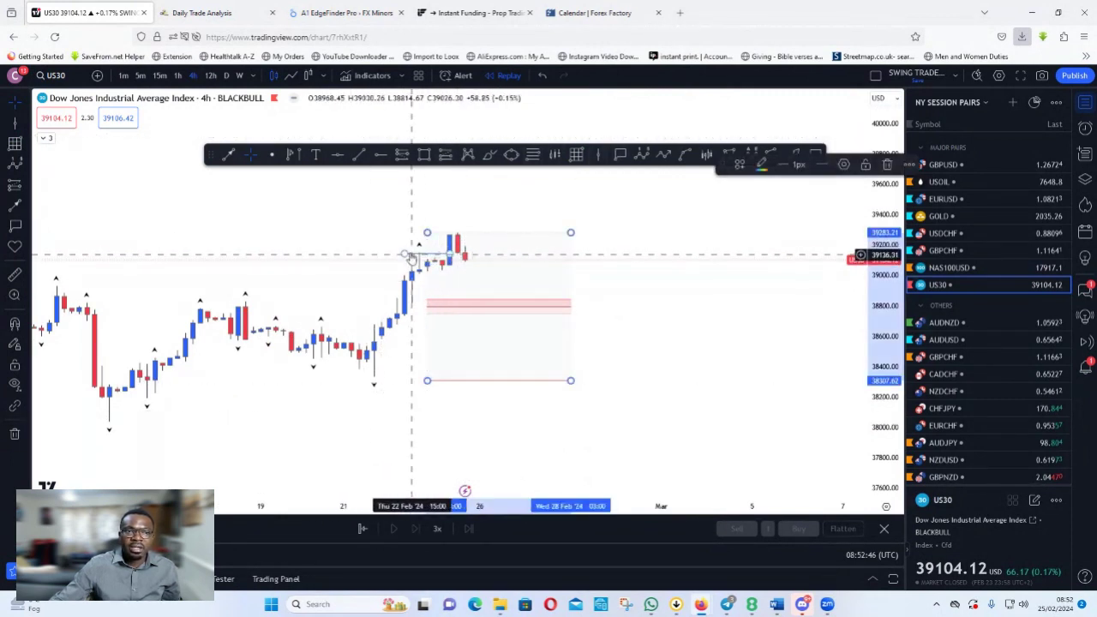
left_click(739, 163)
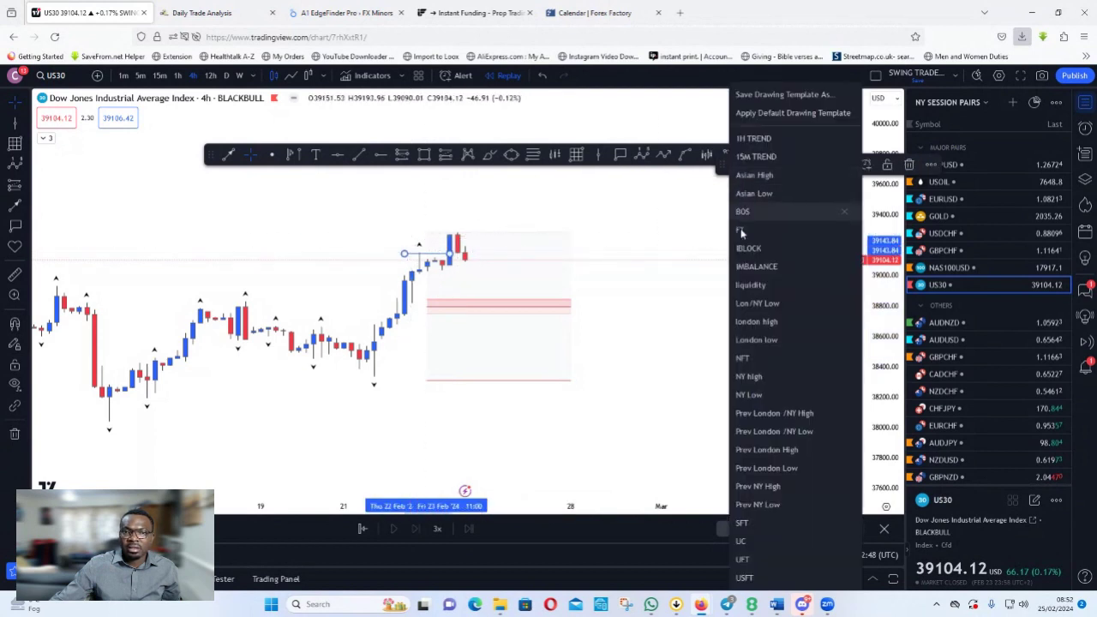
left_click(762, 356)
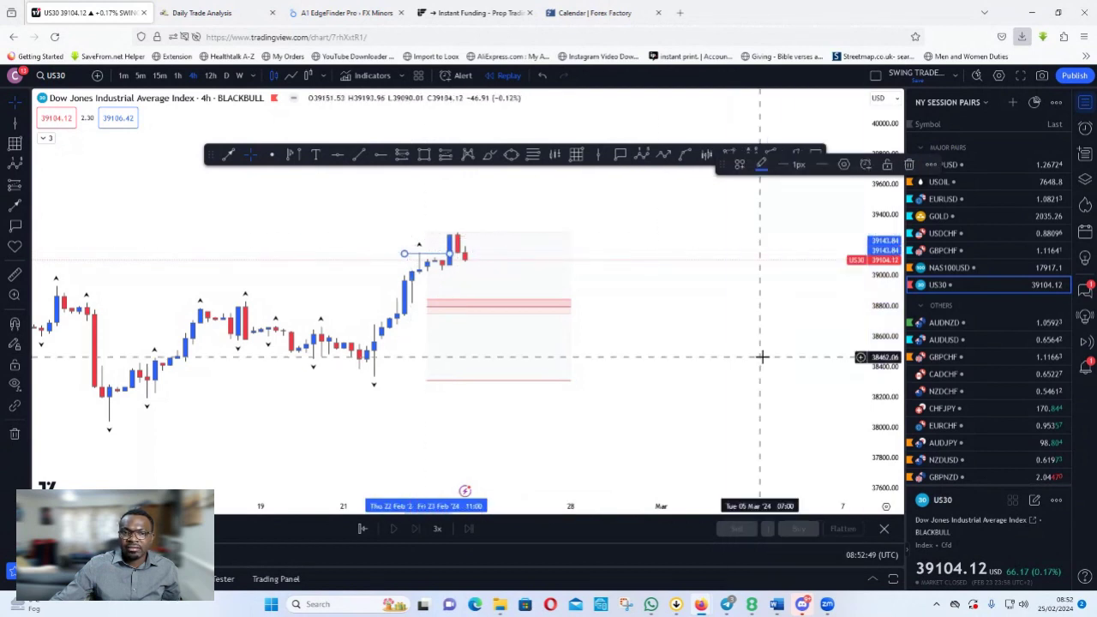
left_click(715, 321)
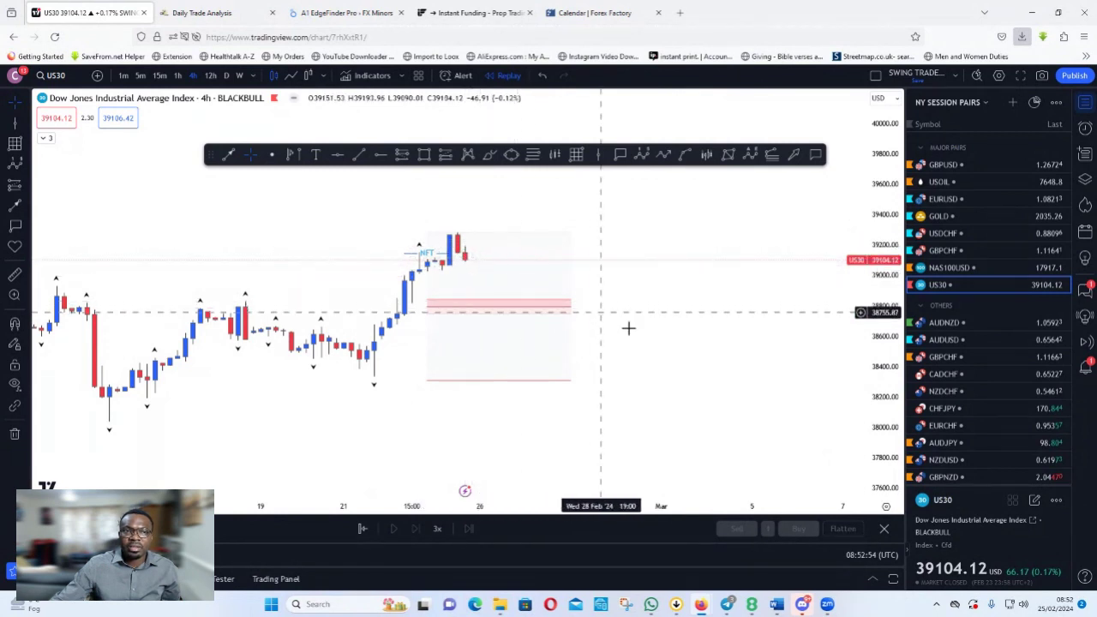
Step: Sketch a projected path falling to about 38609 on 26 February, rising to about 39500 and falling again, and delete it
left_click(664, 155)
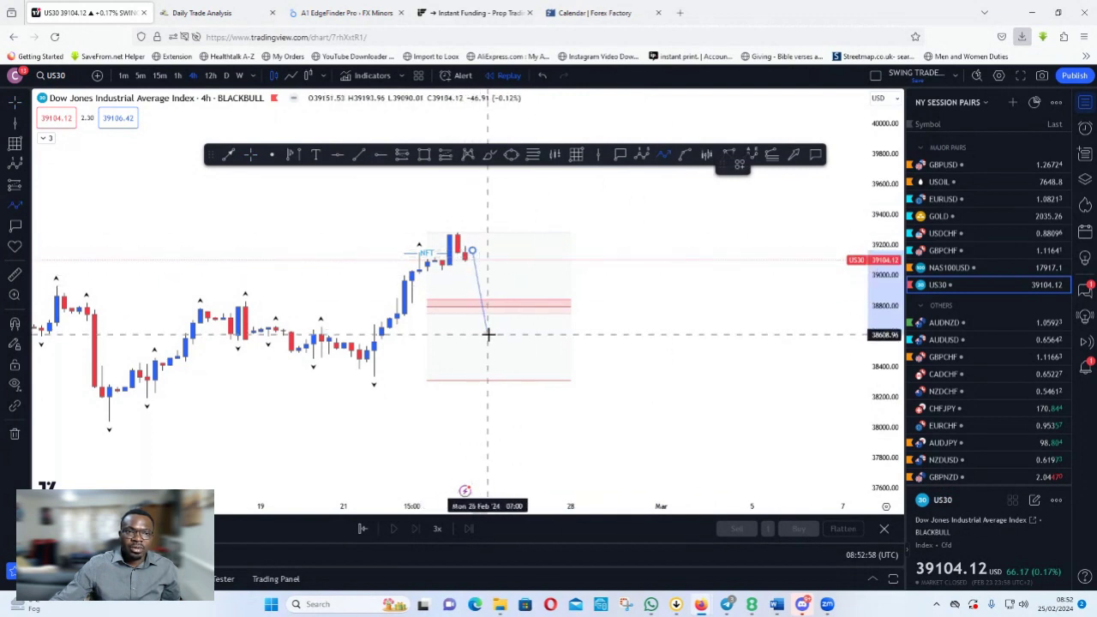
left_click(487, 334)
left_click(530, 198)
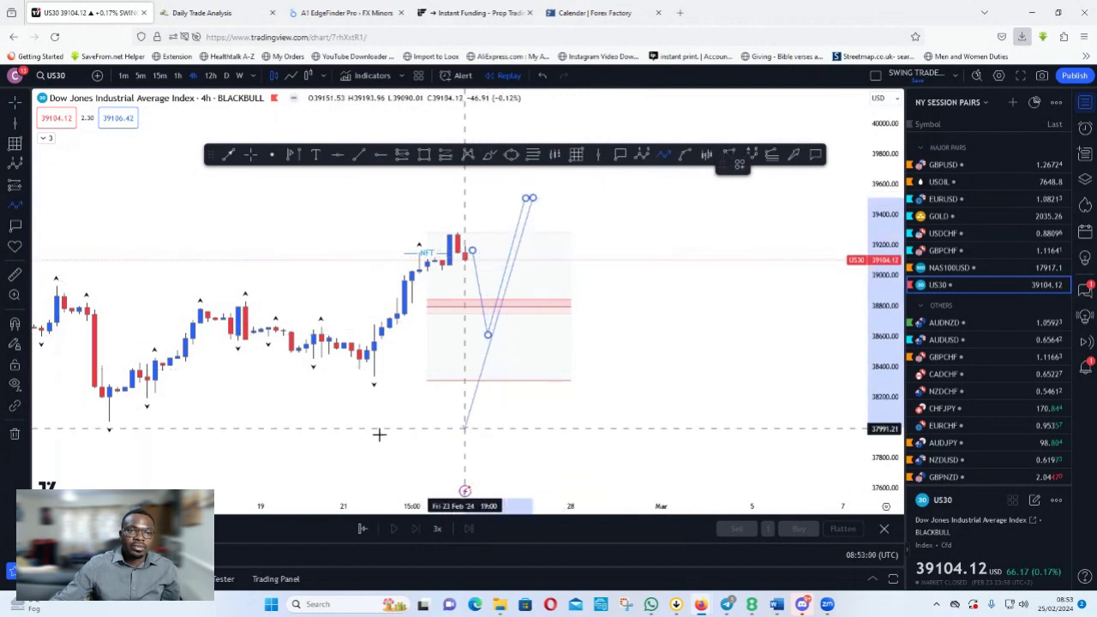
left_click(577, 320)
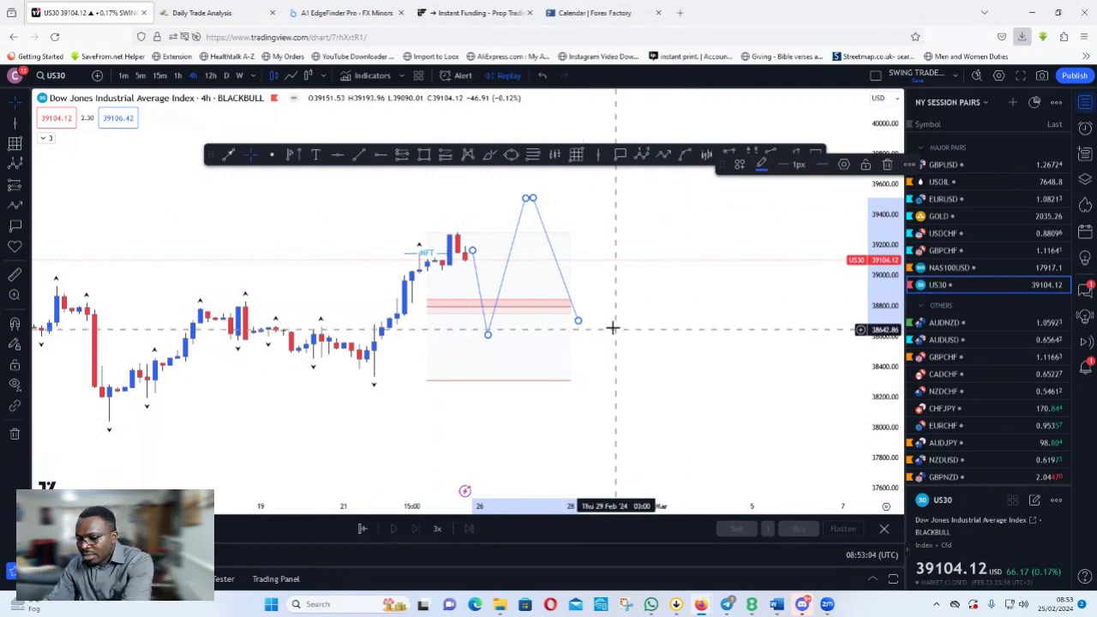
key("Delete")
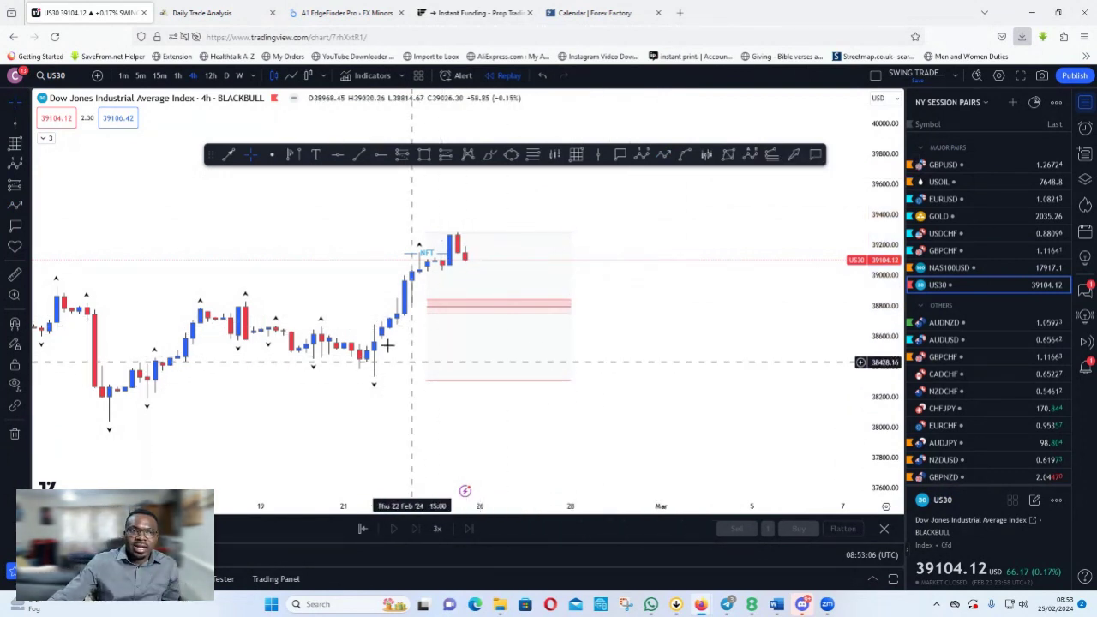
Step: Mark a demand rectangle from 21 February 07:00 to 1 March 03:00 between about 38503 and 38421
scroll(420, 343, "down", 1)
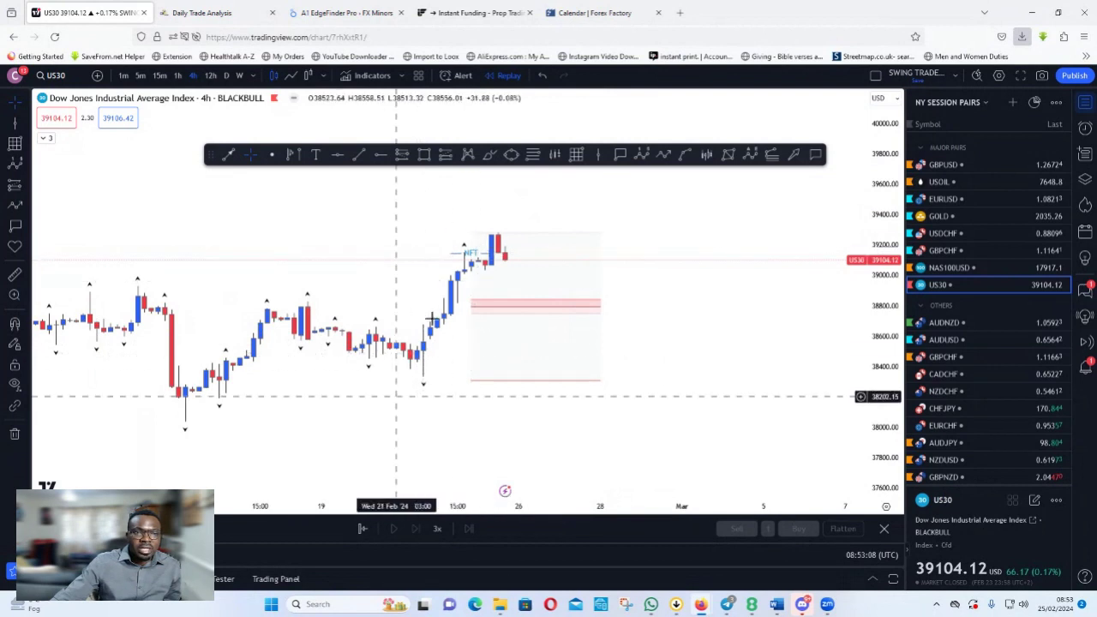
scroll(420, 386, "down", 1)
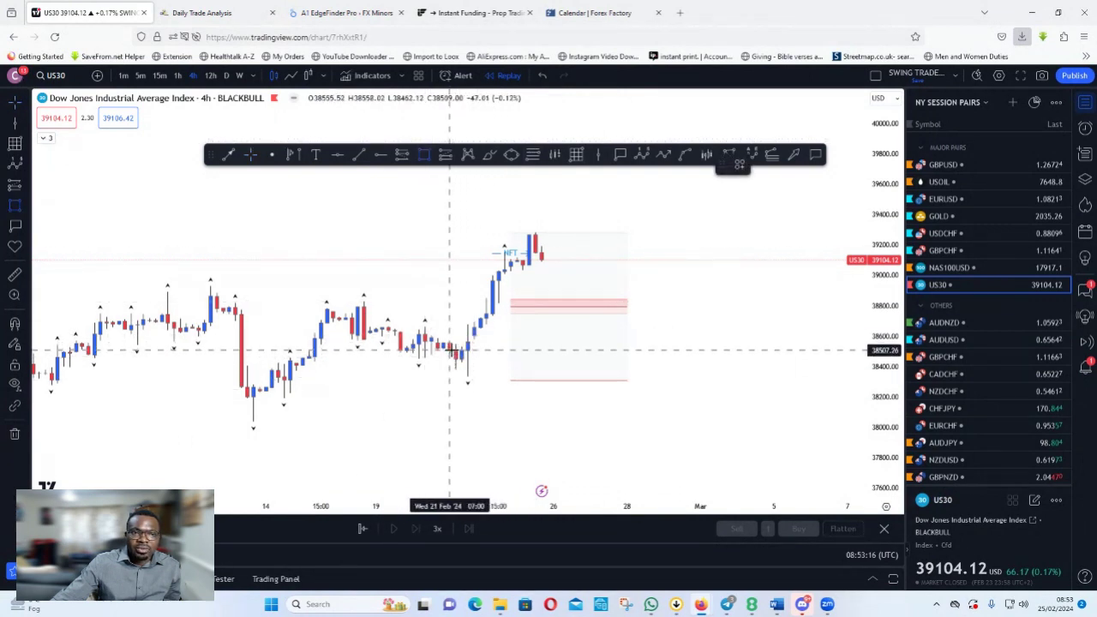
mouse_move(449, 351)
left_mouse_down()
mouse_move(457, 367)
mouse_move(699, 362)
left_mouse_up()
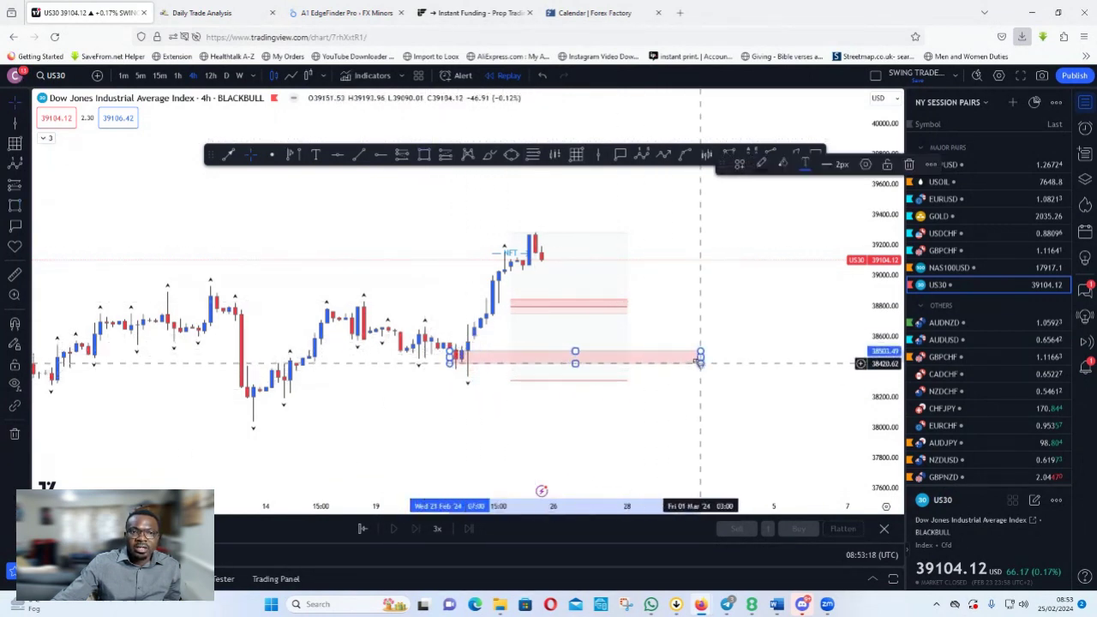
left_click(697, 390)
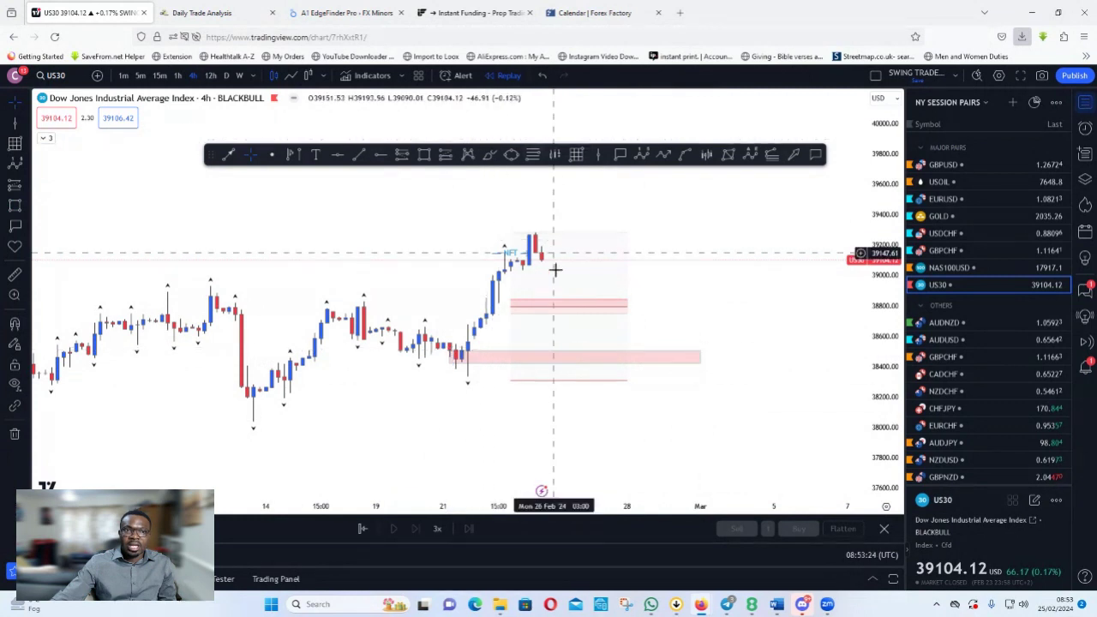
Step: Switch US30 to the 1-hour chart and examine price action around the Gann box and the demand rectangle
left_click_drag(698, 311, 643, 301)
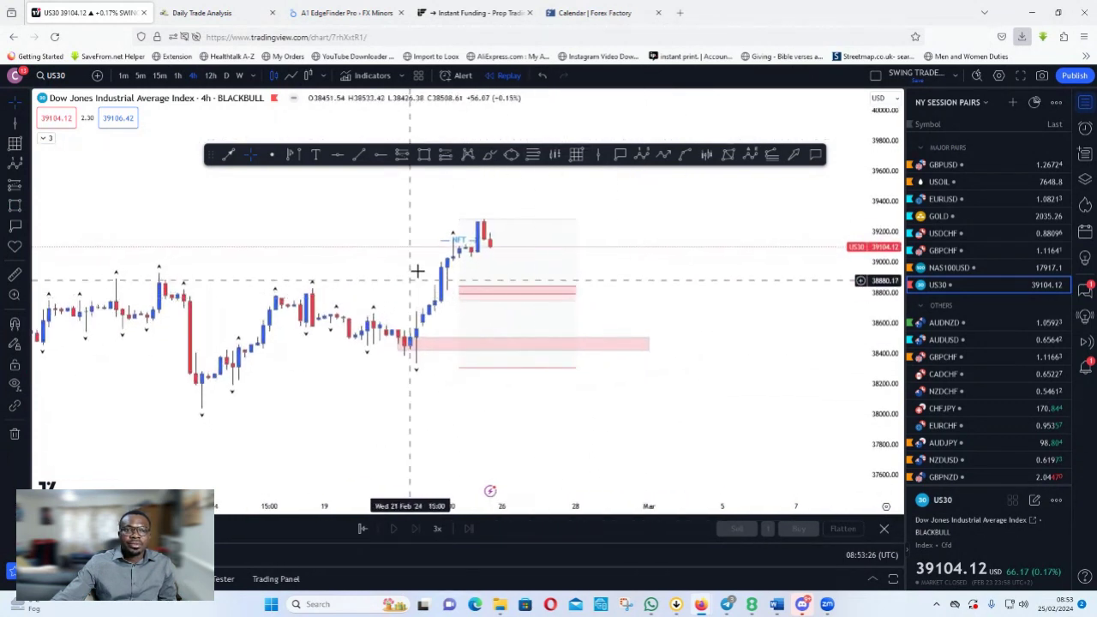
left_click(178, 75)
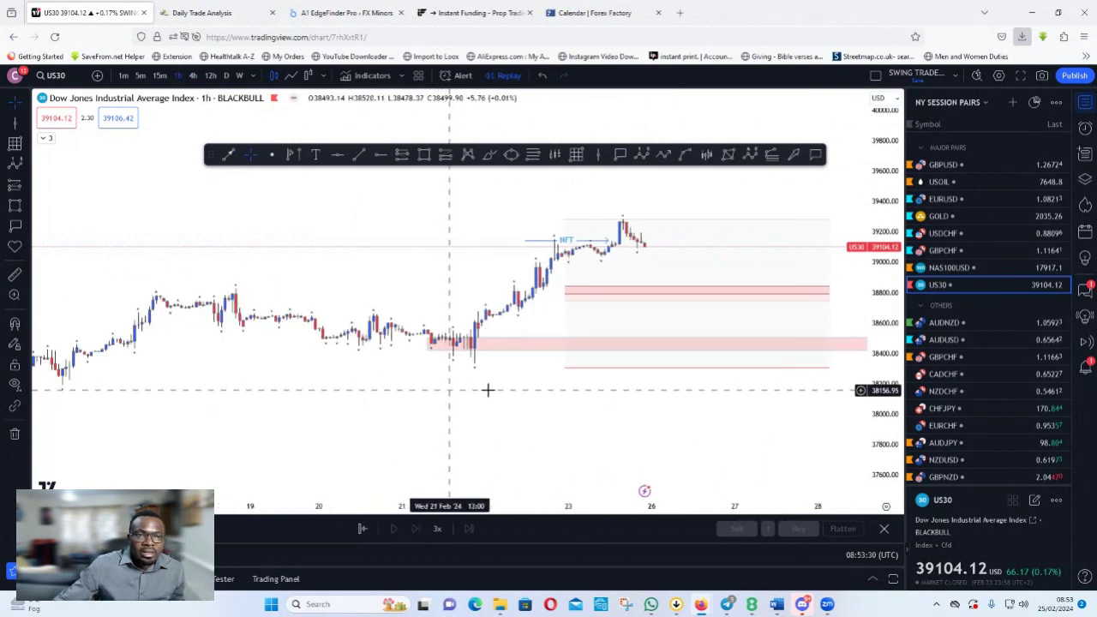
scroll(803, 374, "up", 2)
left_click_drag(883, 448, 866, 290)
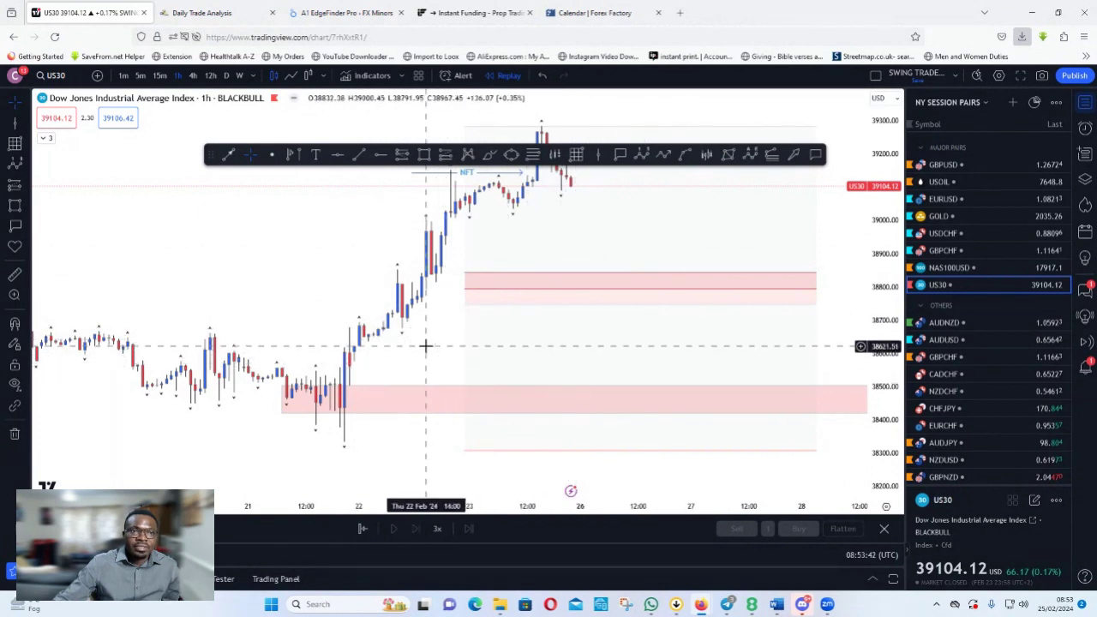
left_click_drag(425, 346, 313, 320)
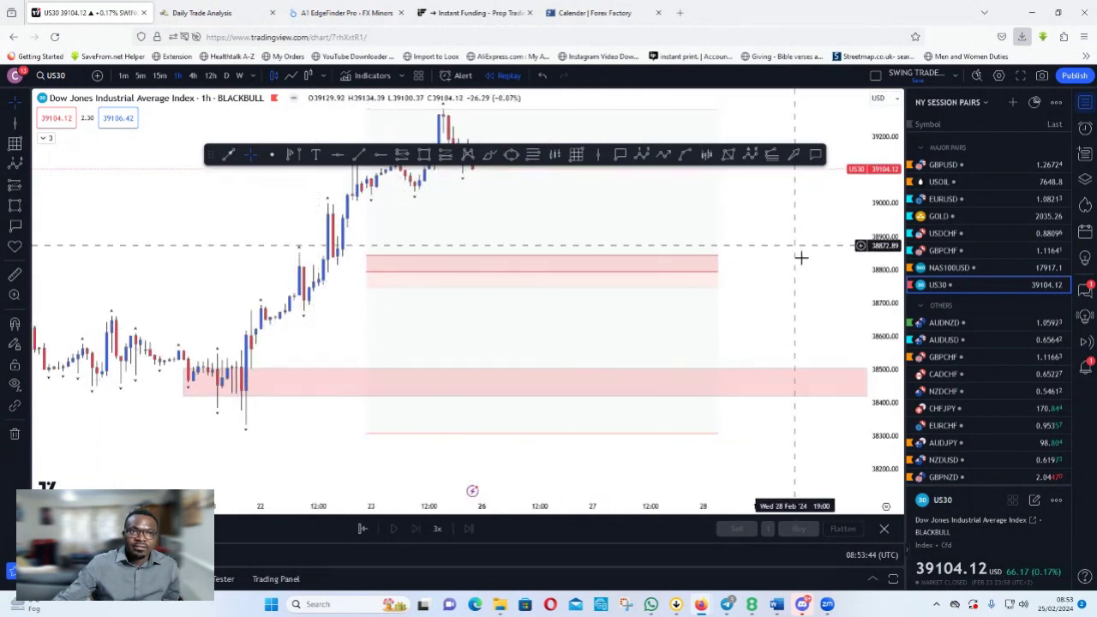
left_click_drag(809, 276, 788, 372)
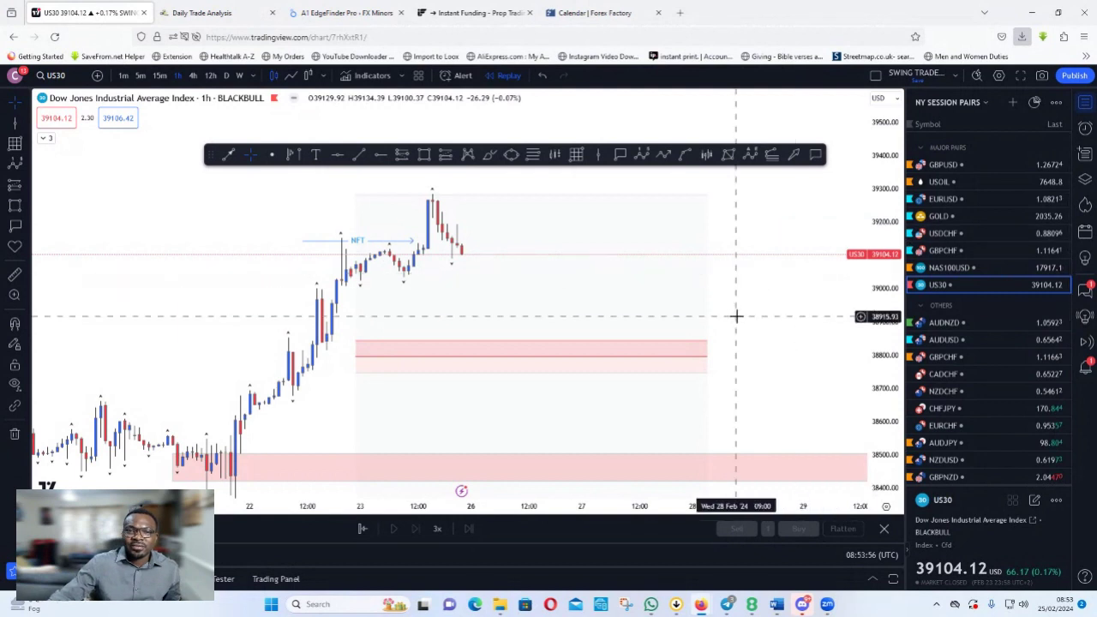
left_click_drag(734, 314, 754, 249)
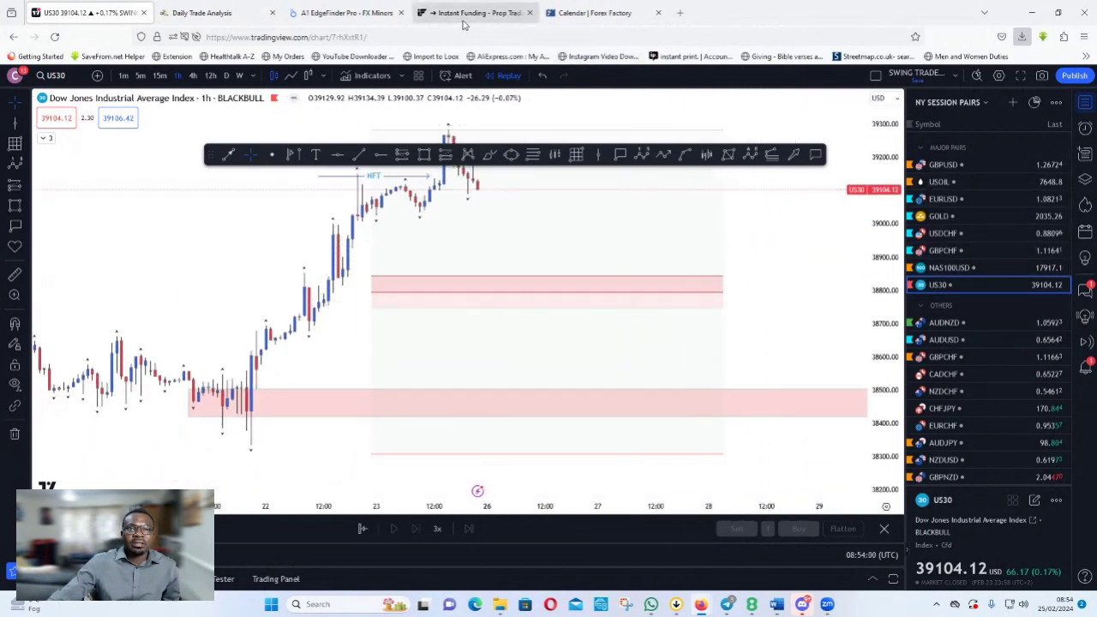
Step: Switch to the CB Trading Lab community site and read through the network's About page
left_click(210, 16)
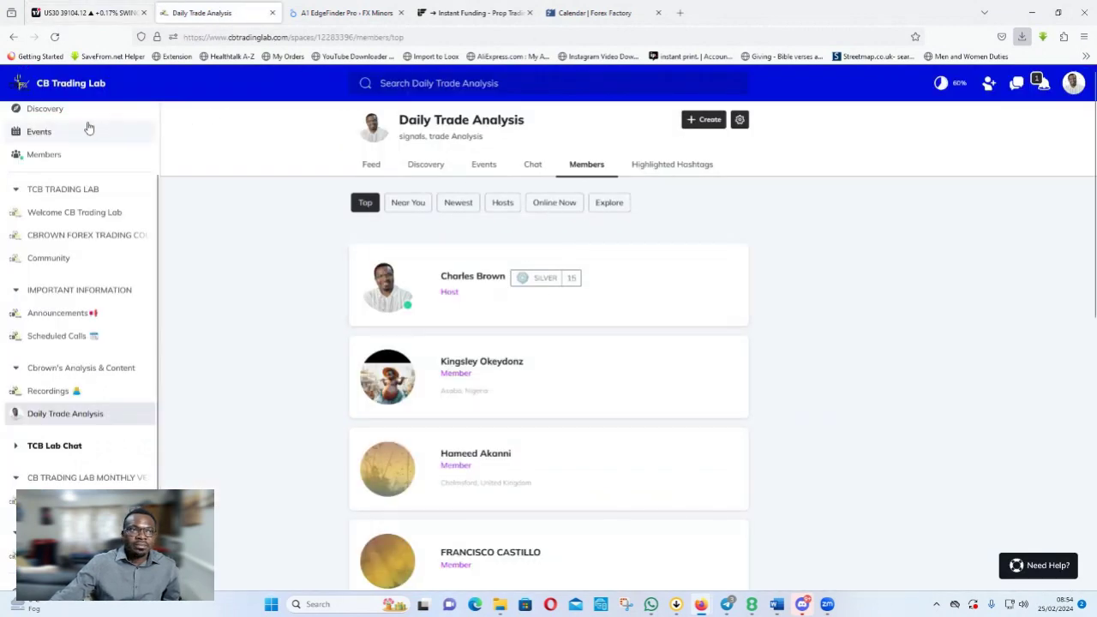
left_click(71, 85)
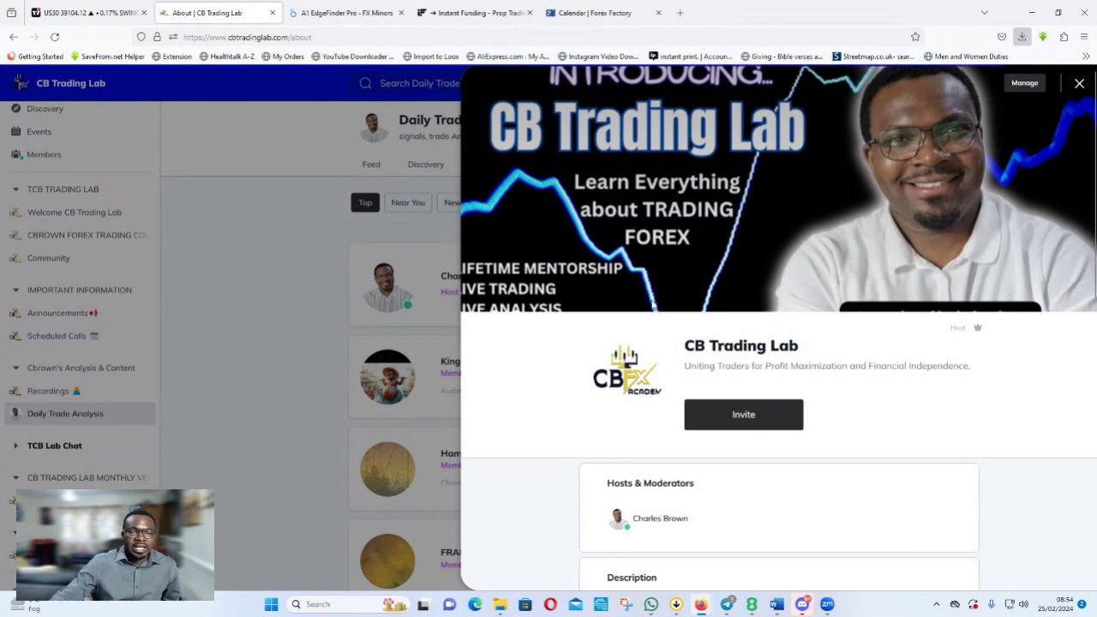
scroll(705, 299, "down", 7)
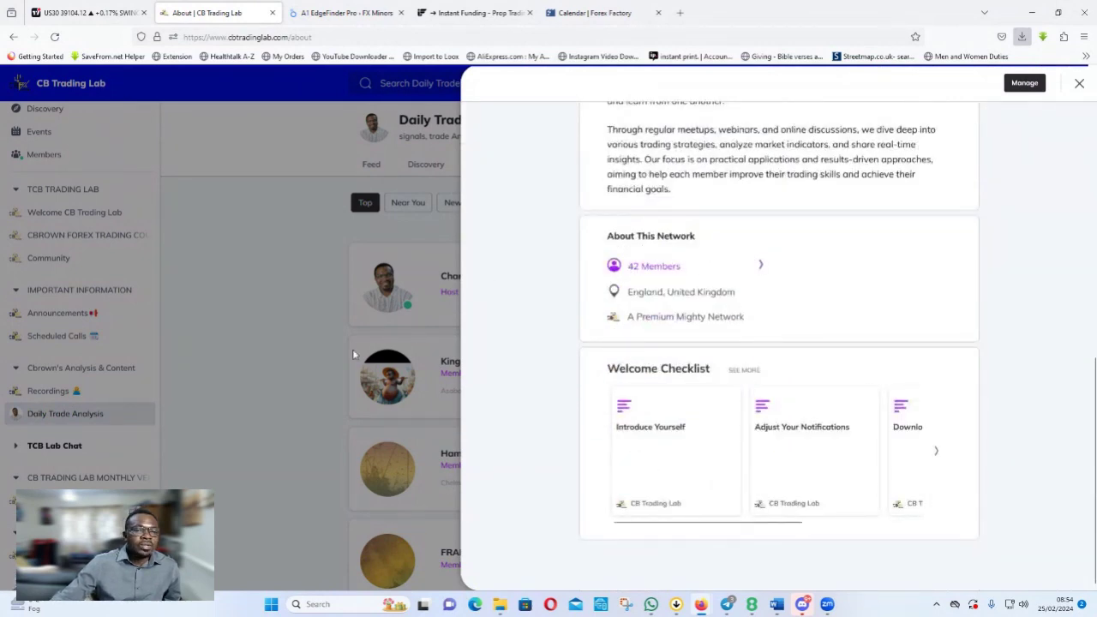
Step: Return to the US30 1-hour chart in TradingView and view the latest candles above the marked zones
left_click(62, 21)
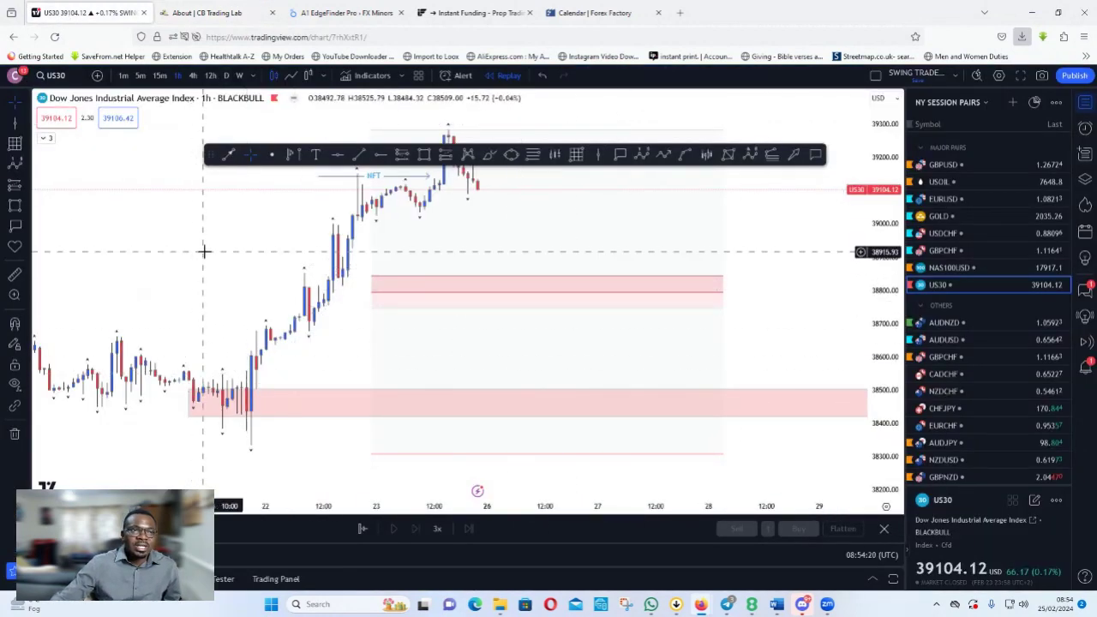
left_click_drag(203, 249, 171, 318)
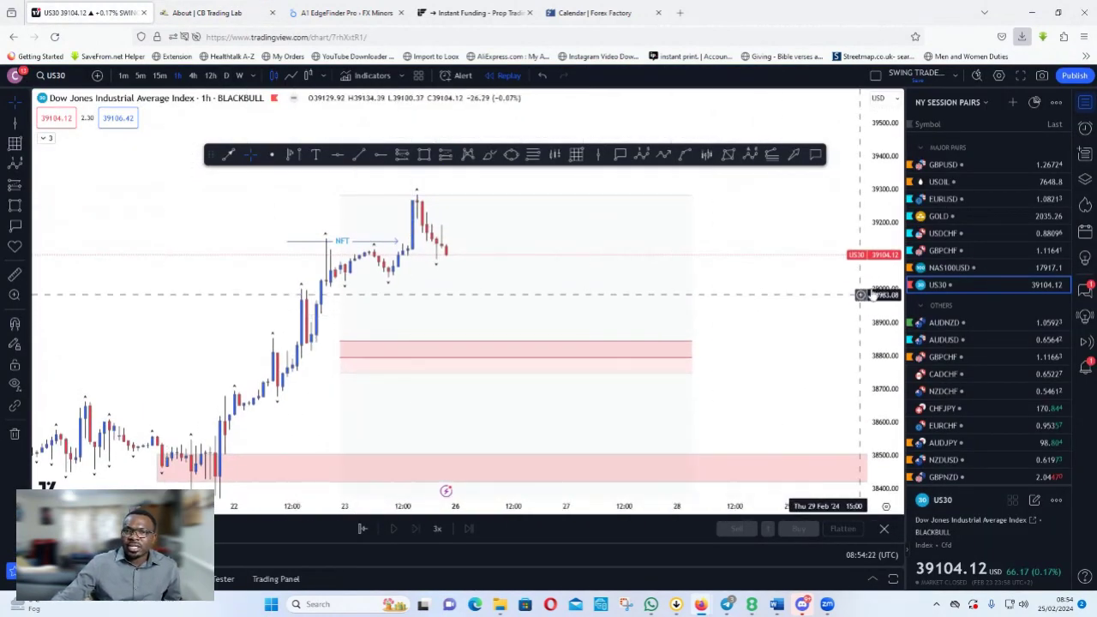